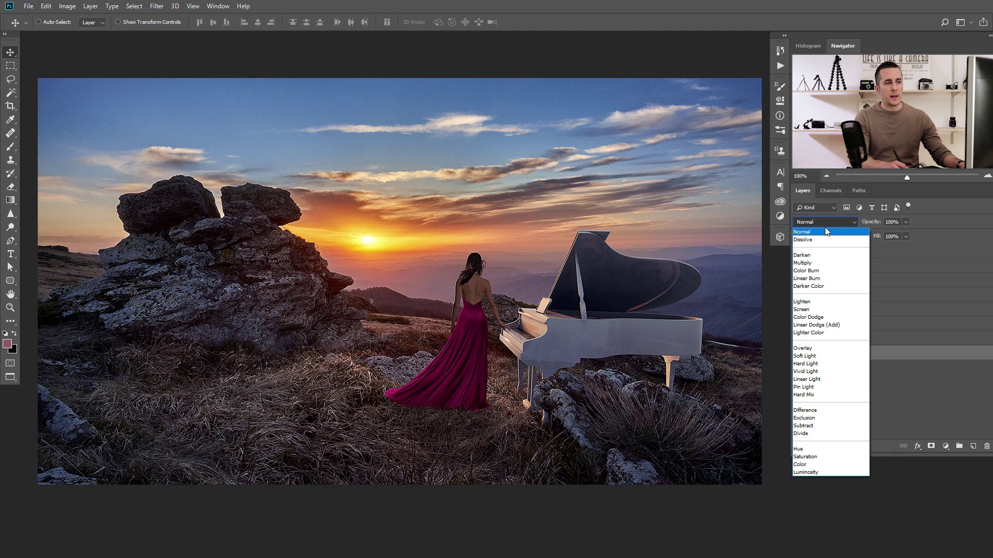
Select the Luminosity card layer and make it visible over the sunset photo.
click(826, 221)
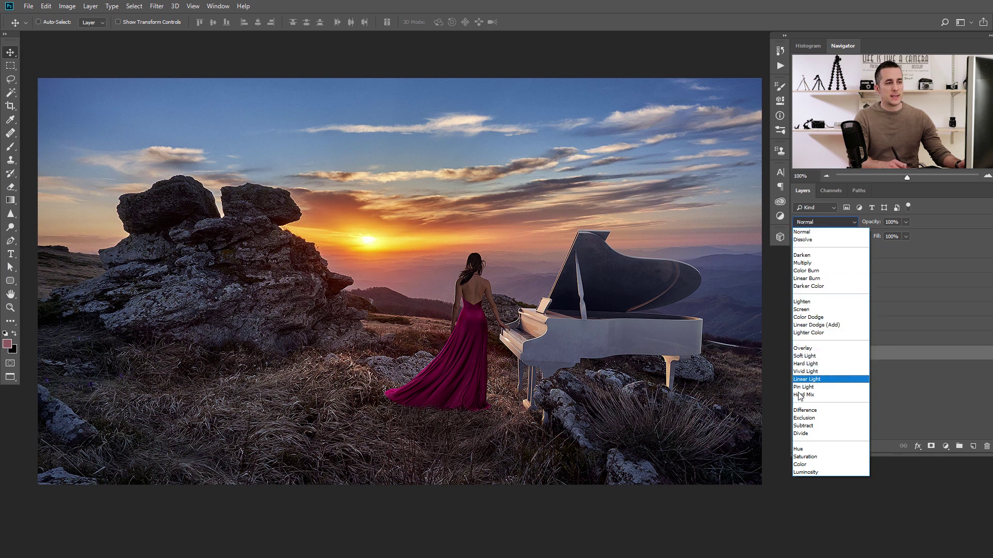
click(811, 234)
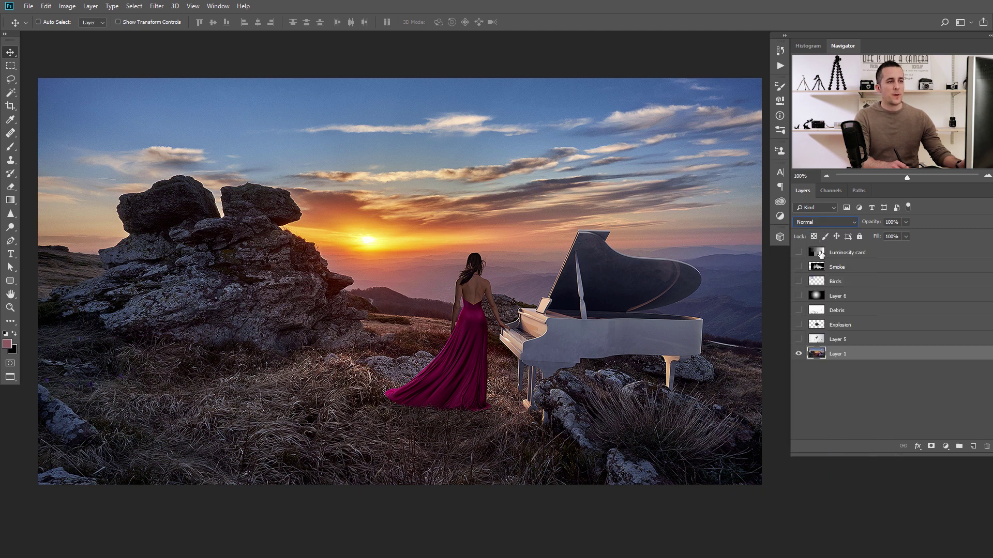
click(822, 255)
click(799, 252)
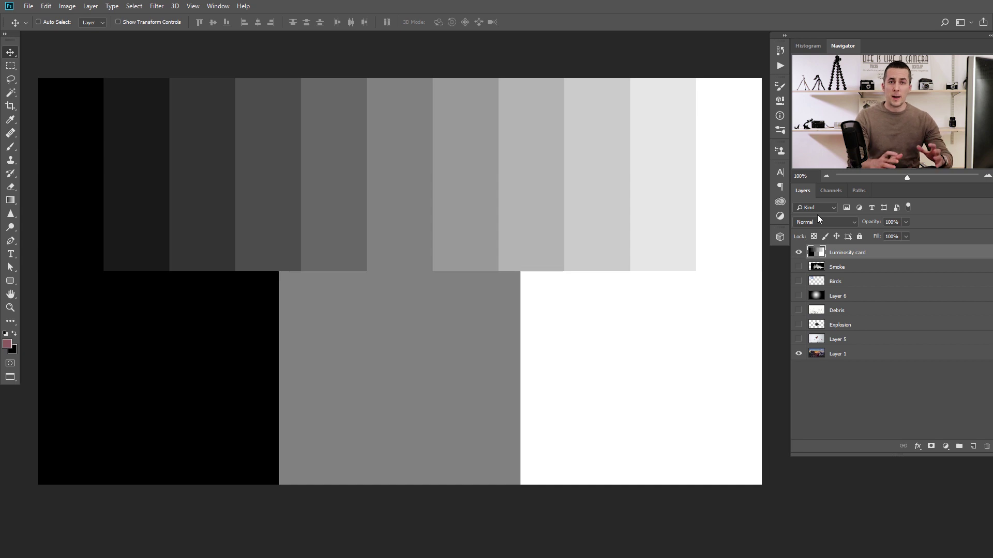
Lower the Luminosity card's opacity to 58% in Normal mode, and restore it to 100%.
click(833, 224)
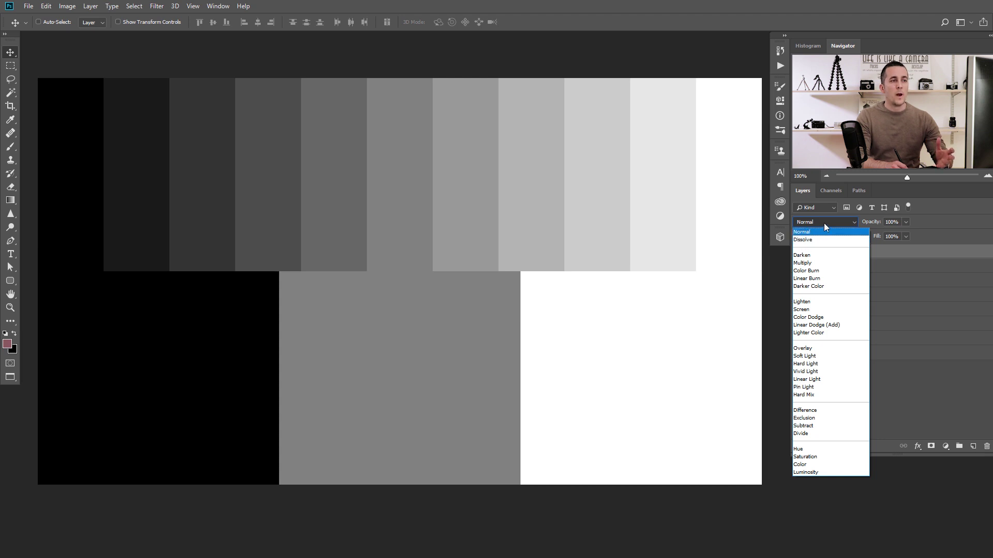
click(830, 198)
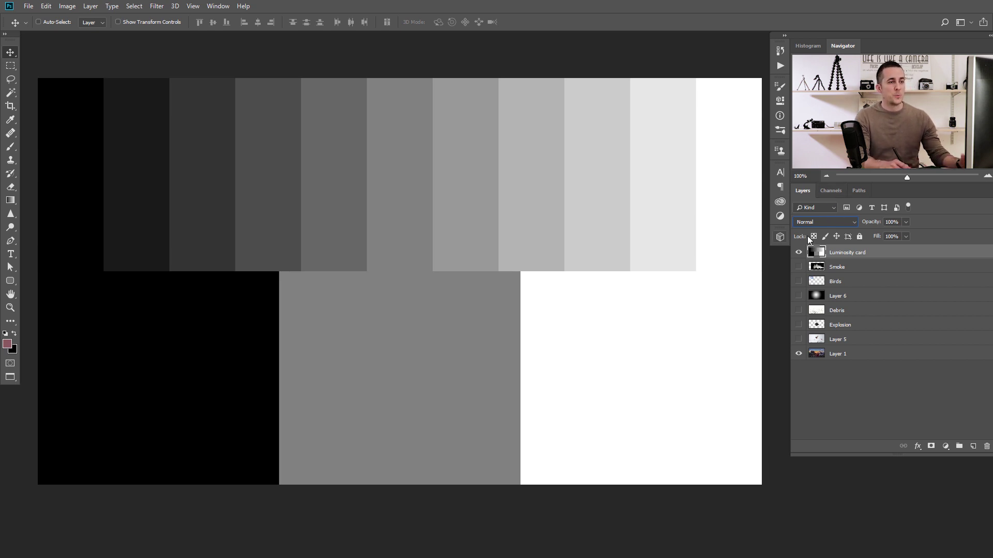
drag(866, 223, 870, 225)
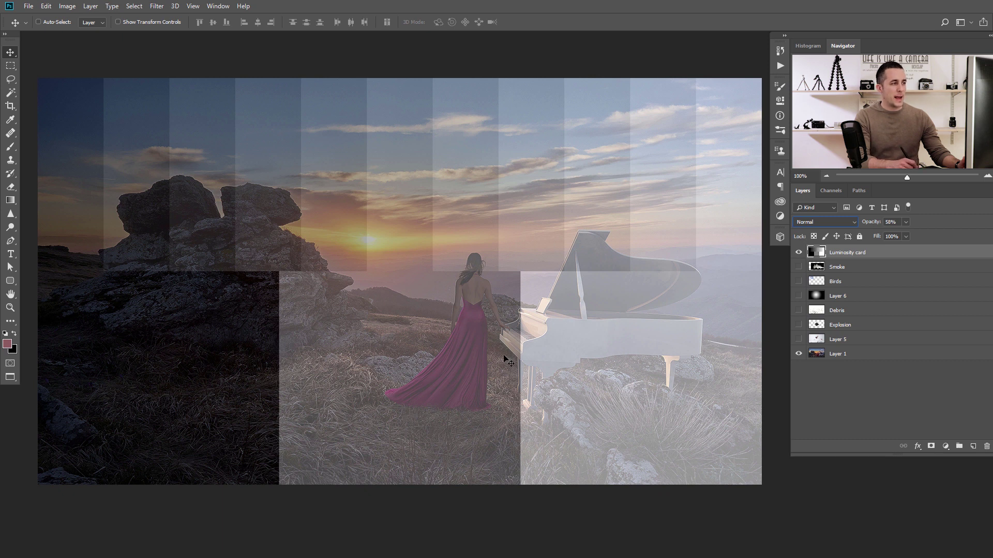
drag(868, 223, 898, 225)
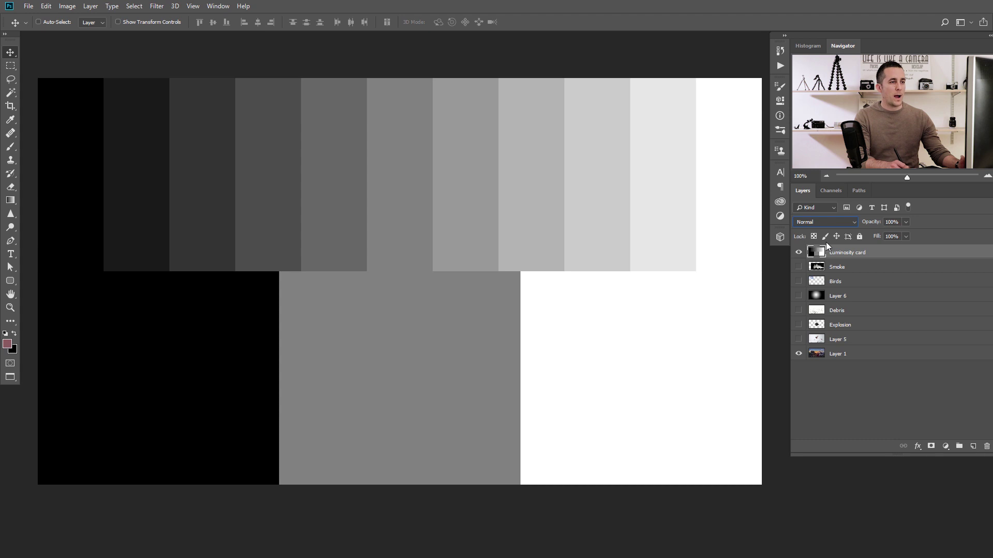
Try the Dissolve blend mode on the Luminosity card with a changed opacity.
click(828, 222)
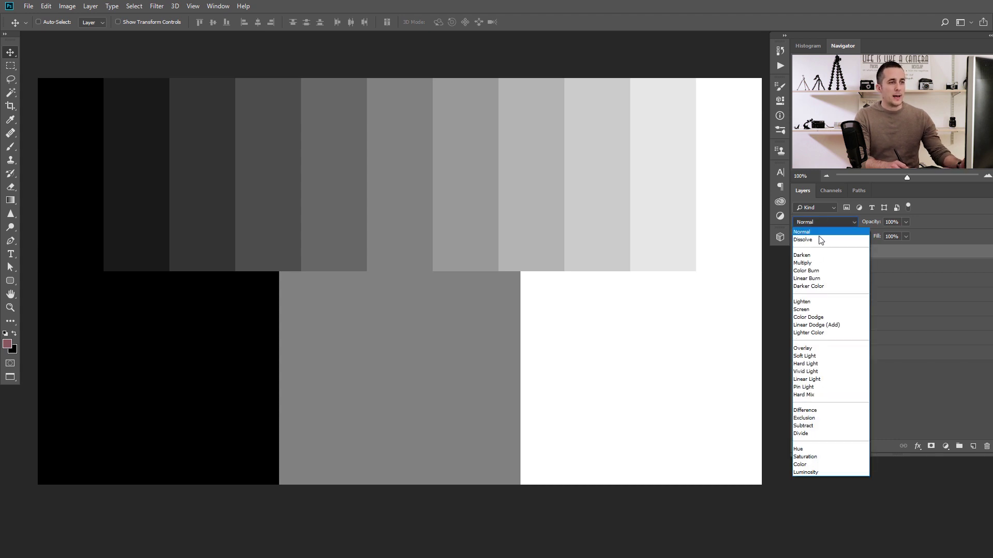
click(819, 240)
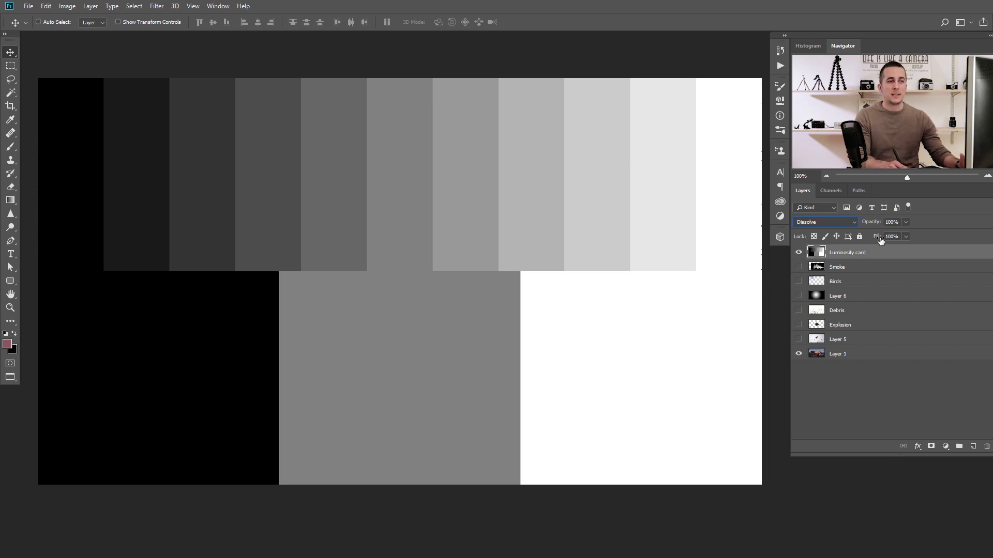
drag(867, 224, 861, 225)
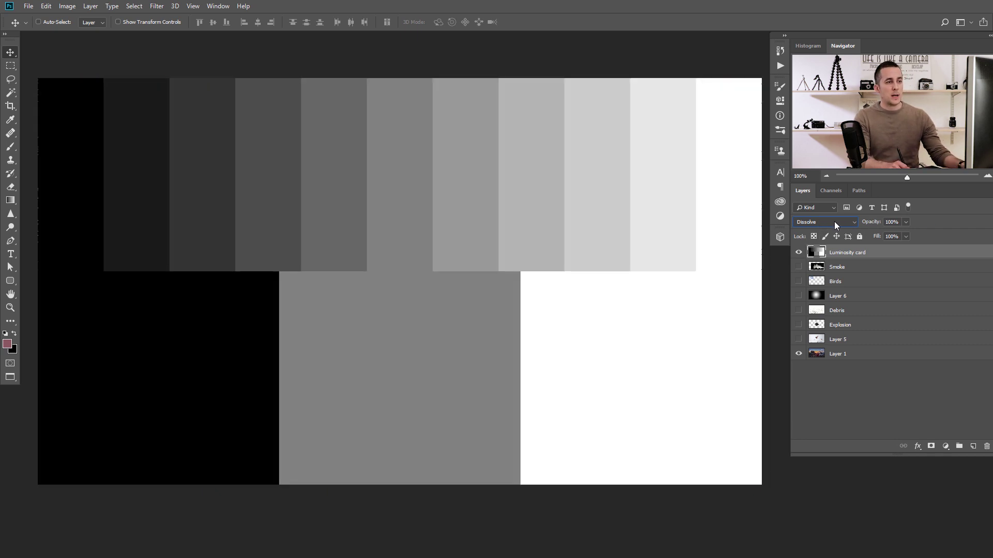
Reset the Luminosity card's blend mode to Normal and hide the layer.
click(834, 222)
click(821, 228)
click(798, 253)
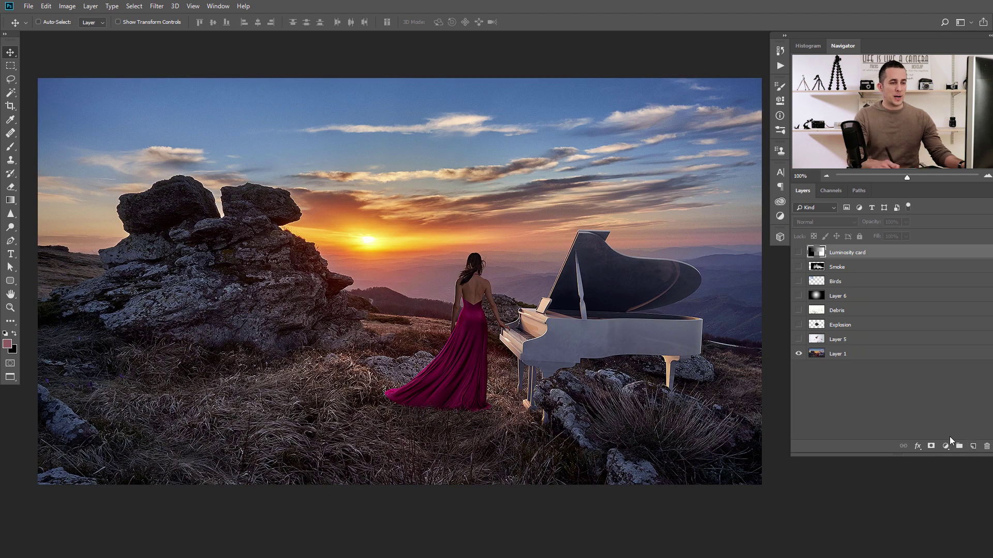
Add a new layer above the Luminosity card and prepare a white brush in Dissolve mode.
click(974, 447)
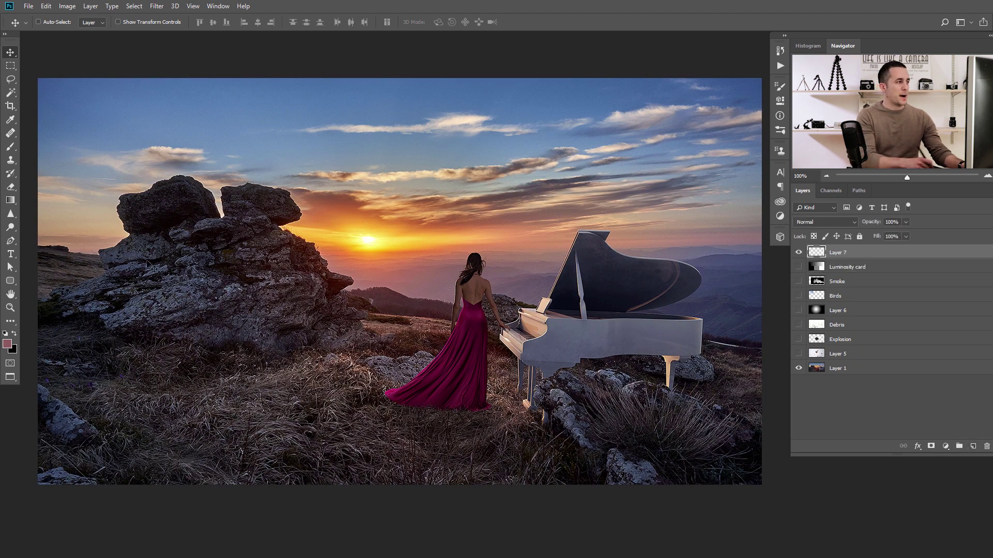
click(11, 149)
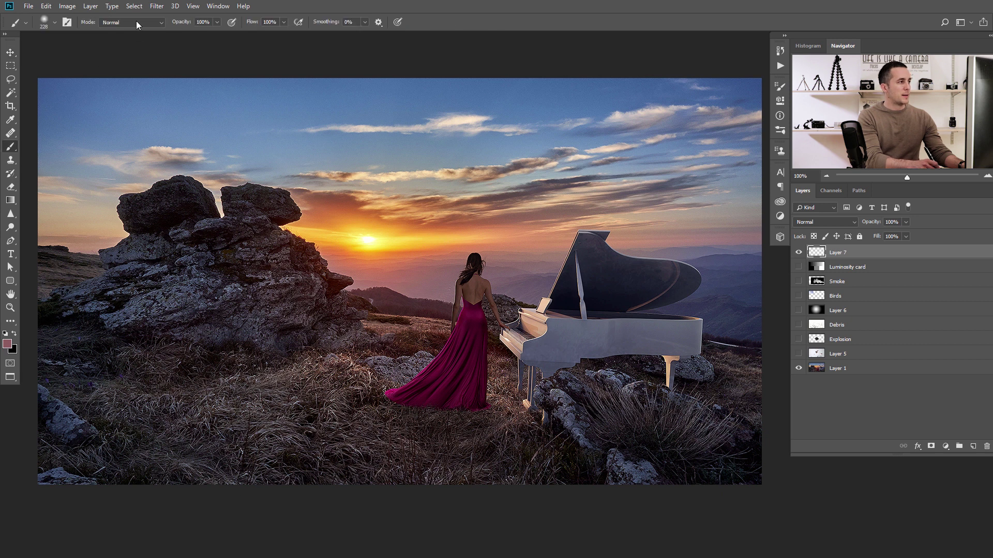
click(126, 22)
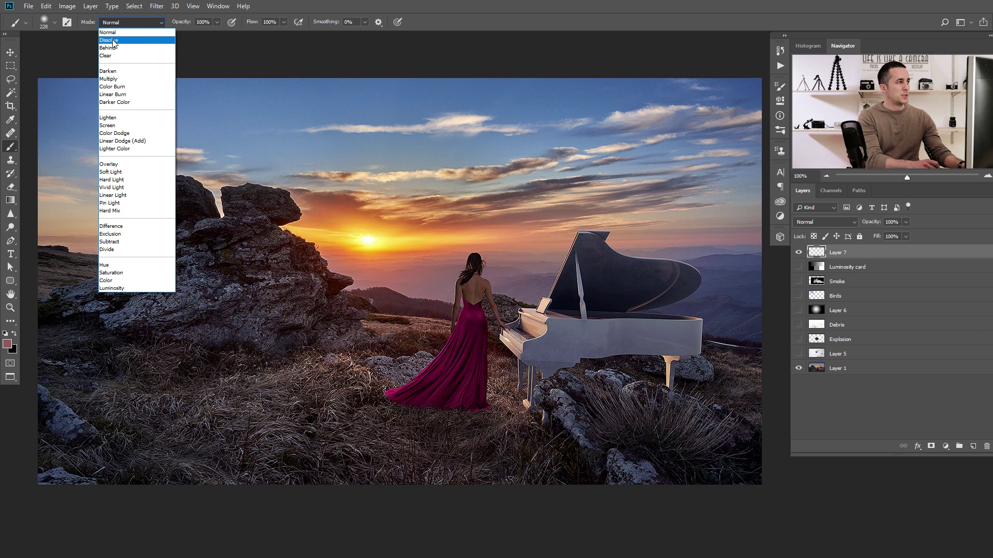
click(114, 42)
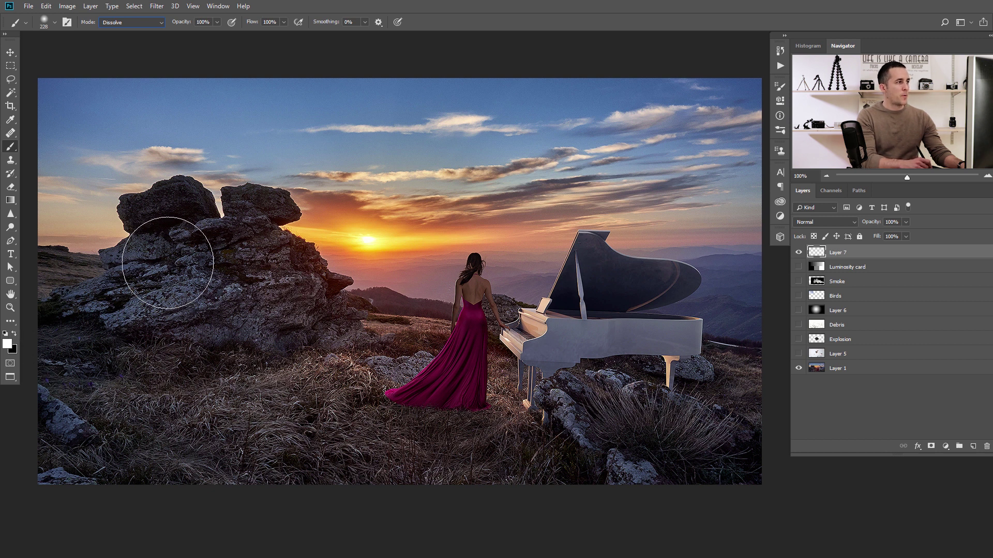
Paint a white Dissolve stroke from the rocks across to the piano at full opacity, and undo it.
mouse_move(168, 265)
mouse_down()
mouse_move(229, 241)
mouse_move(315, 252)
mouse_move(482, 304)
mouse_move(584, 303)
mouse_move(652, 219)
mouse_move(604, 172)
mouse_move(565, 197)
mouse_move(532, 274)
mouse_up()
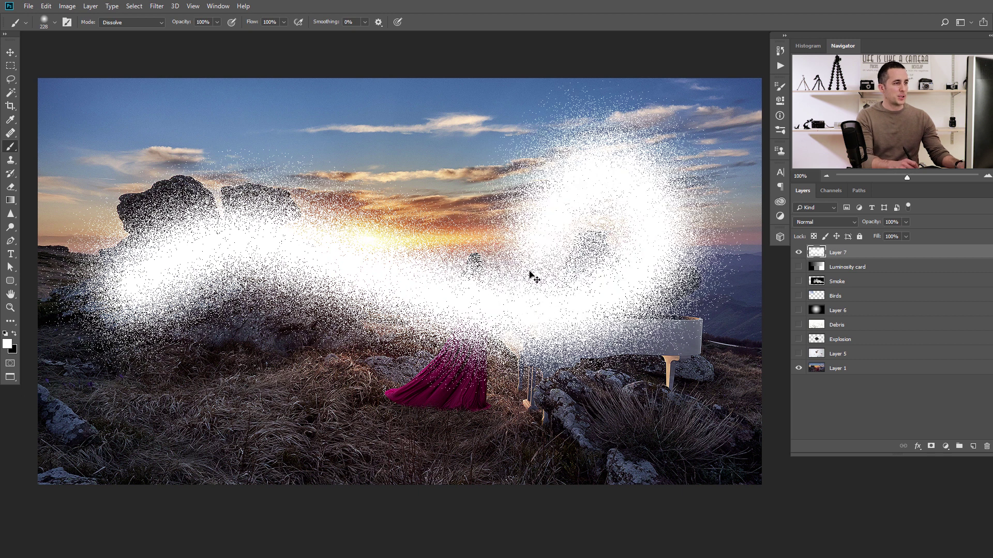
key(ctrl+z)
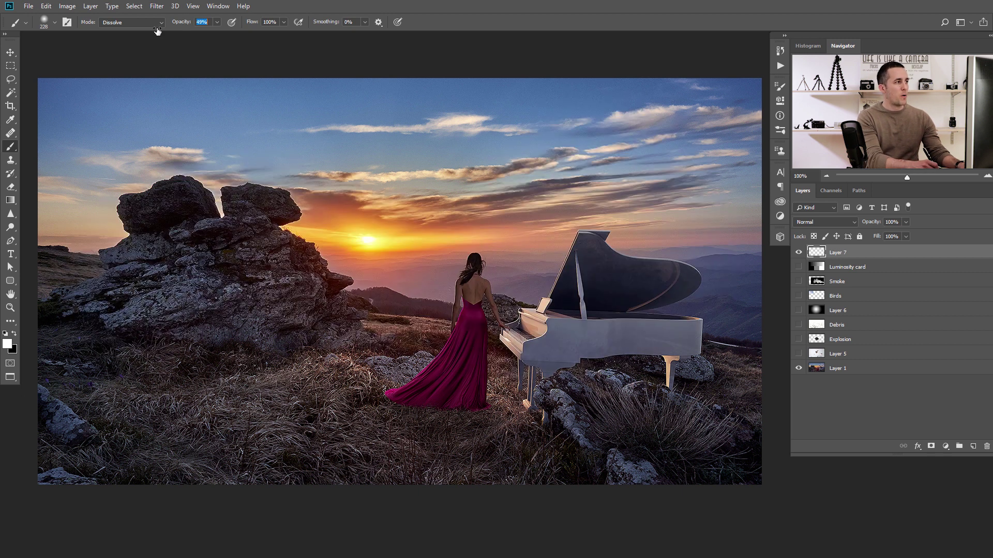
Set the brush opacity to 12%, try scattered strokes over the rocks, sky and piano, and undo them.
drag(144, 41, 141, 42)
mouse_move(165, 210)
mouse_down()
mouse_move(264, 222)
mouse_move(366, 280)
mouse_move(495, 294)
mouse_move(619, 223)
mouse_move(634, 171)
mouse_up()
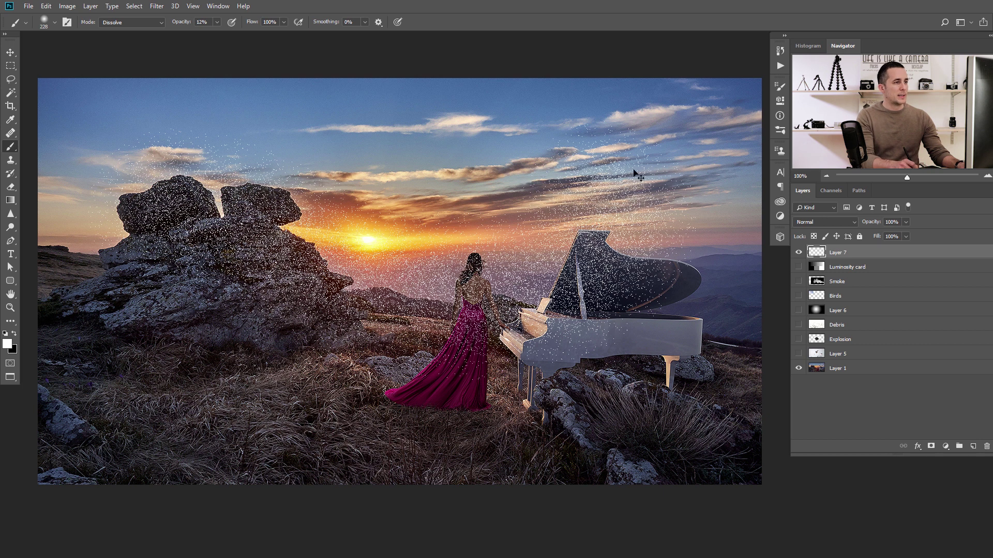
key(ctrl+z)
mouse_move(691, 128)
mouse_down()
mouse_move(330, 146)
mouse_move(293, 183)
mouse_move(480, 229)
mouse_move(378, 309)
mouse_move(563, 348)
mouse_move(617, 374)
mouse_up()
key(ctrl+z)
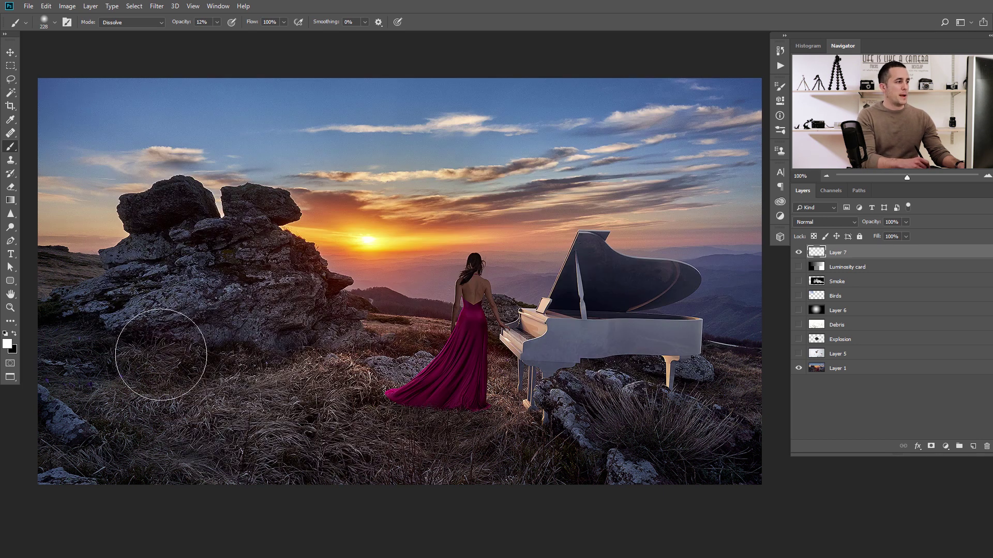
Paint white Dissolve speckles over the grass, dress and piano base, reducing the brush size to 90.
mouse_move(73, 406)
mouse_down()
mouse_move(335, 377)
mouse_move(648, 386)
mouse_move(770, 371)
mouse_move(761, 385)
mouse_move(720, 388)
mouse_move(330, 385)
mouse_move(742, 357)
mouse_move(196, 381)
mouse_move(258, 391)
mouse_up()
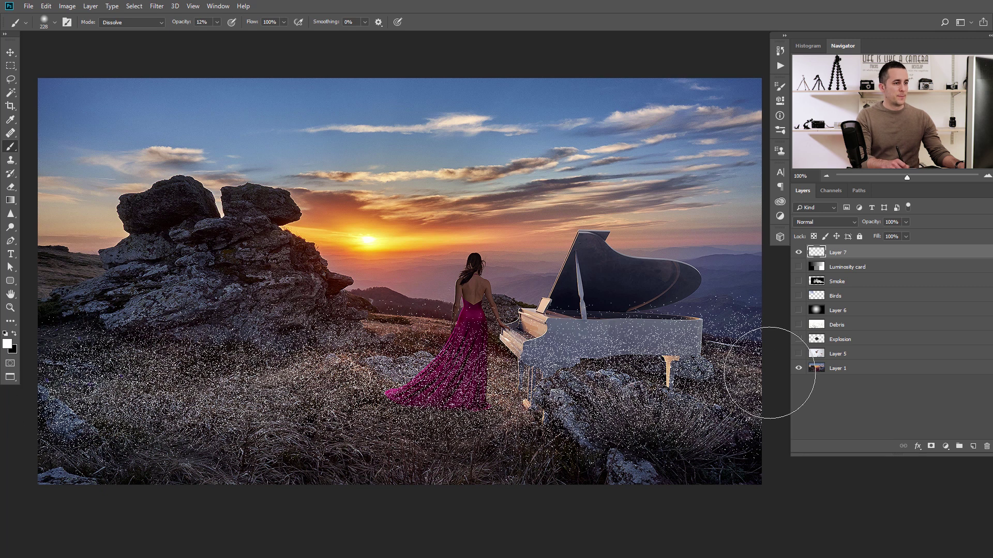
key([)
key([)
key([)
key([)
key([)
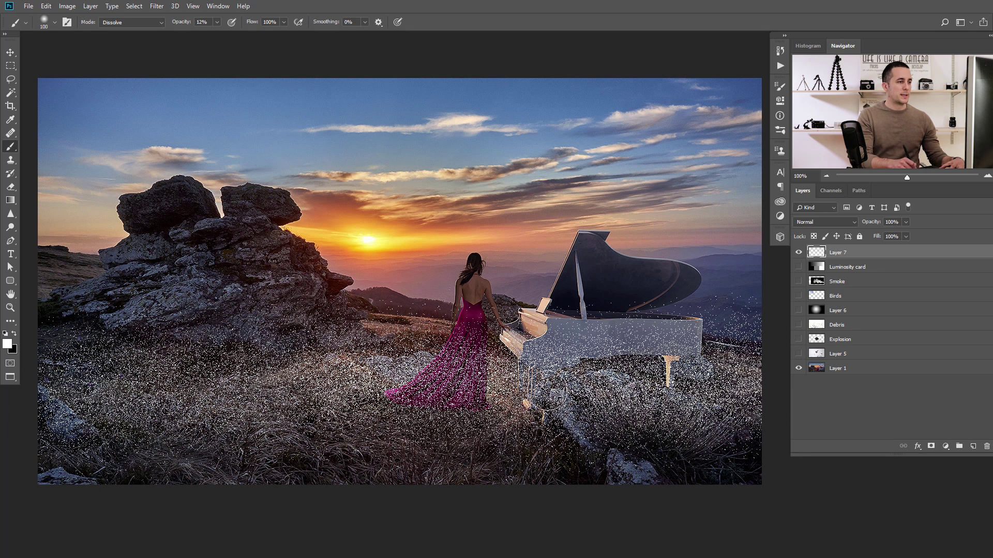
key([)
key([)
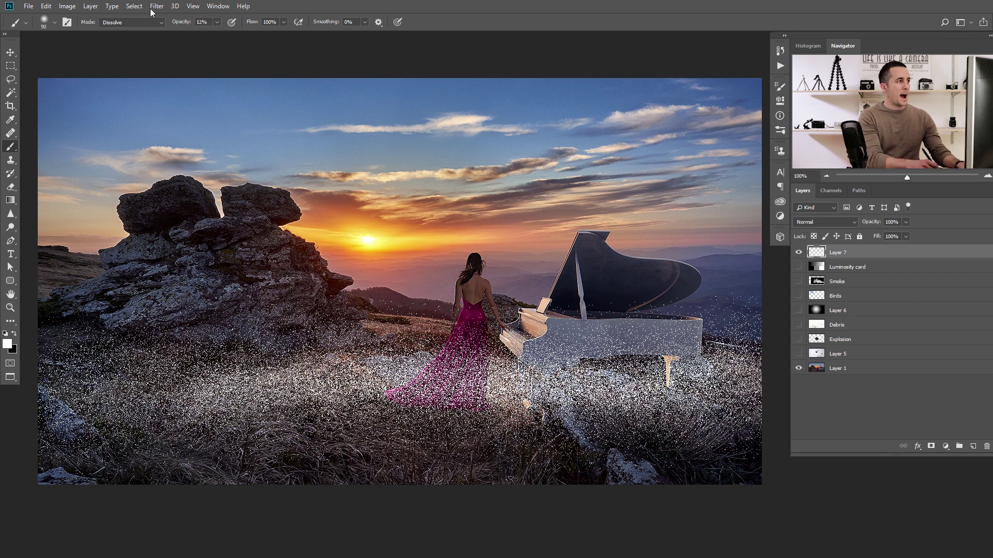
Apply a Gaussian Blur with a radius of 16.6 pixels to turn the speckles into fog.
click(157, 6)
mouse_move(175, 124)
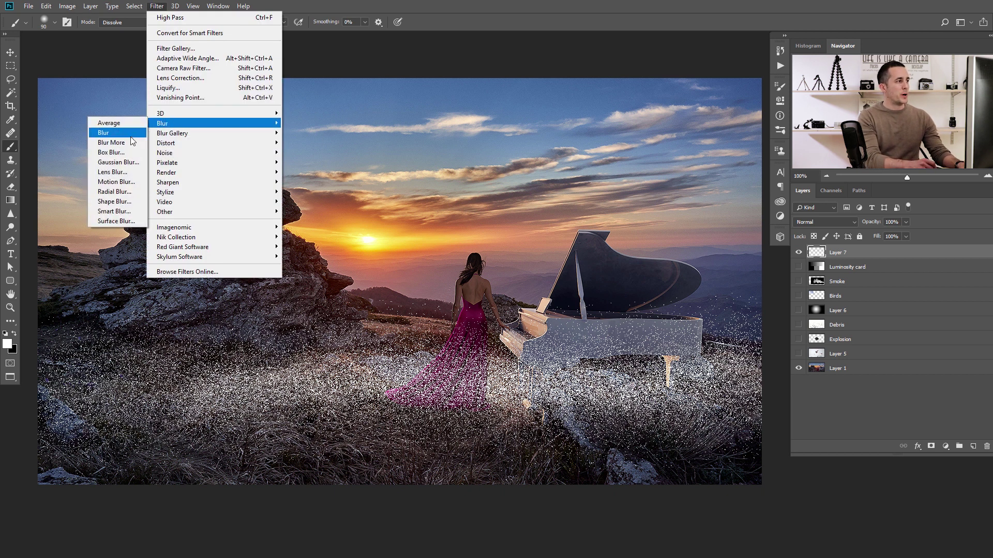
click(116, 163)
drag(827, 279, 815, 280)
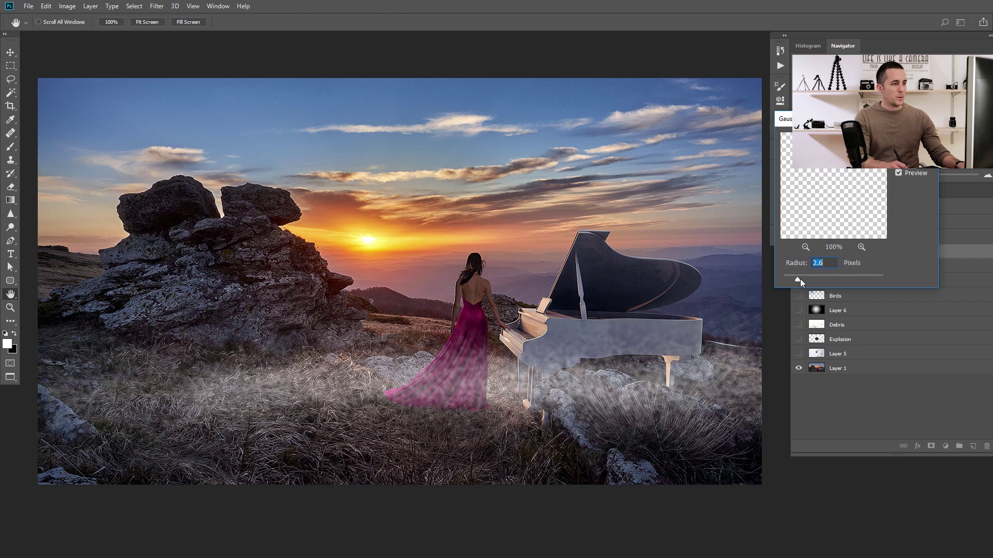
drag(797, 280, 813, 279)
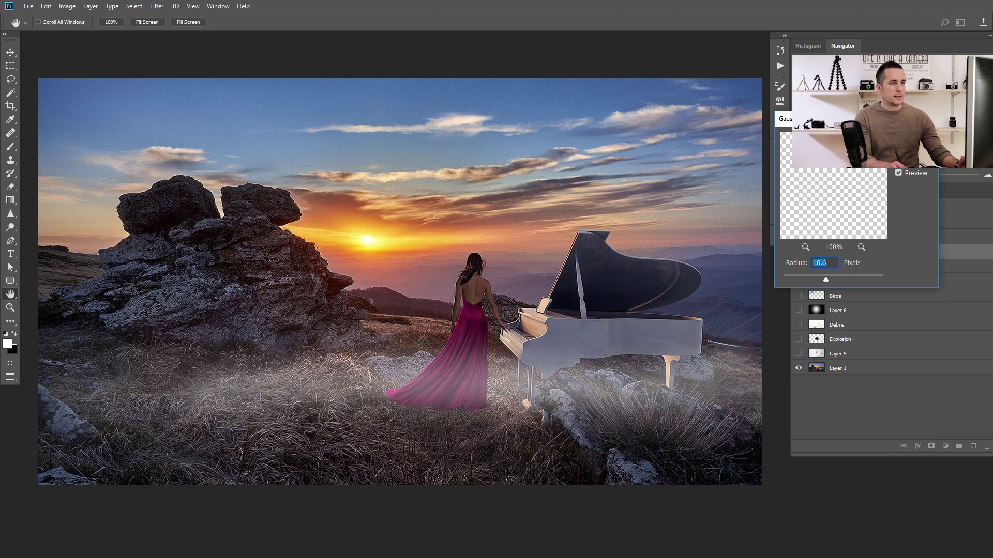
key(Return)
Move the fog across the foreground and paint more white Dissolve speckles over the grass and dress.
key(v)
mouse_move(461, 385)
mouse_down()
mouse_move(460, 310)
mouse_move(457, 384)
mouse_move(459, 356)
mouse_move(177, 377)
mouse_move(650, 362)
mouse_move(540, 376)
mouse_up()
key(b)
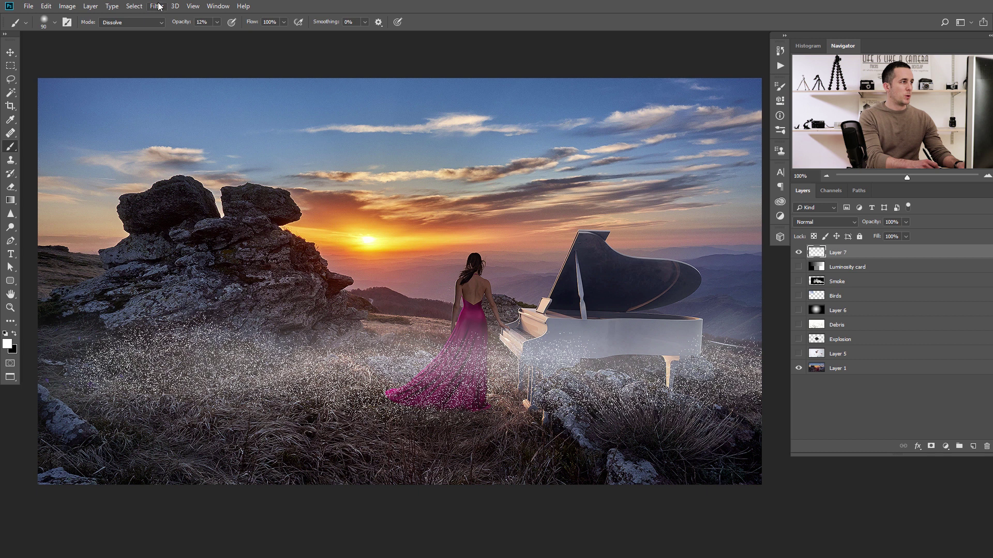
Blur the fog layer with its new speckles using a Gaussian Blur of 4.9 pixels.
click(157, 6)
mouse_move(170, 127)
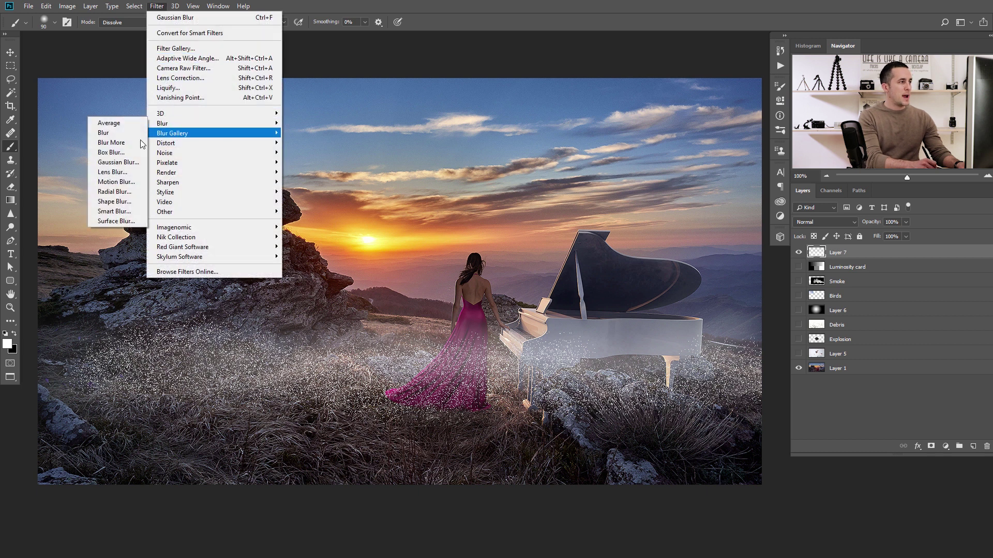
click(113, 161)
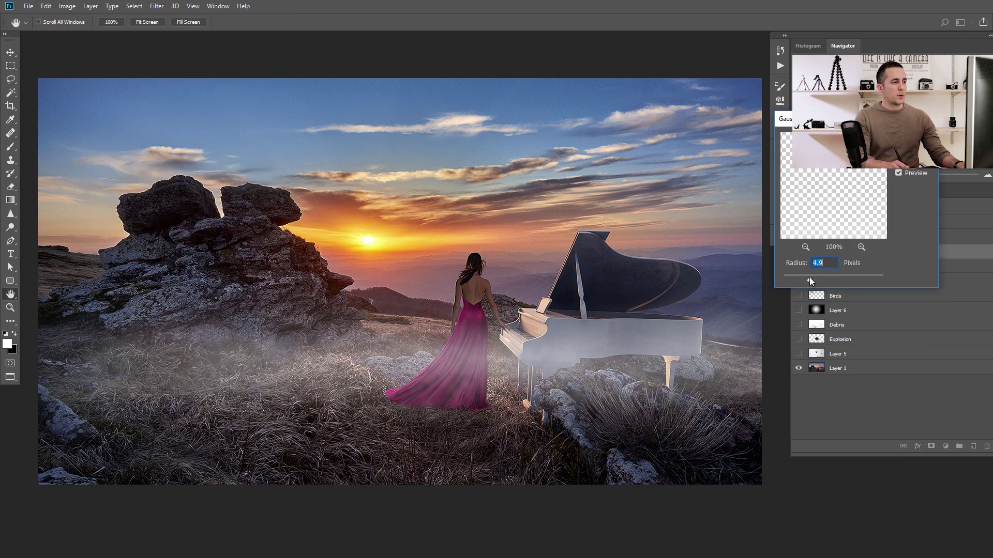
key(Return)
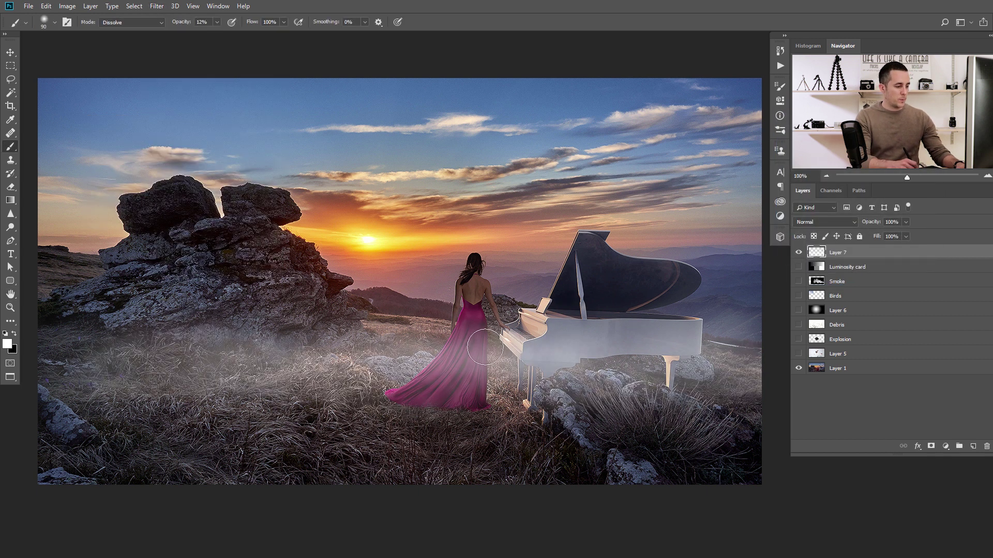
Shift the fog layer slightly over the foreground and delete it.
key(v)
mouse_move(483, 340)
mouse_down()
mouse_move(482, 223)
mouse_move(490, 357)
mouse_up()
key(Delete)
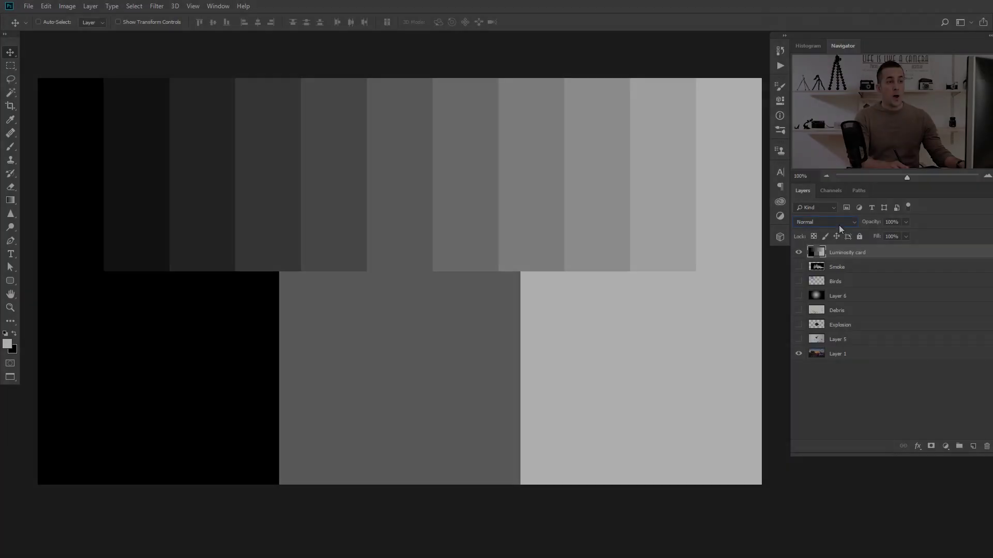
Set the Luminosity card's blend mode to Darken.
click(838, 222)
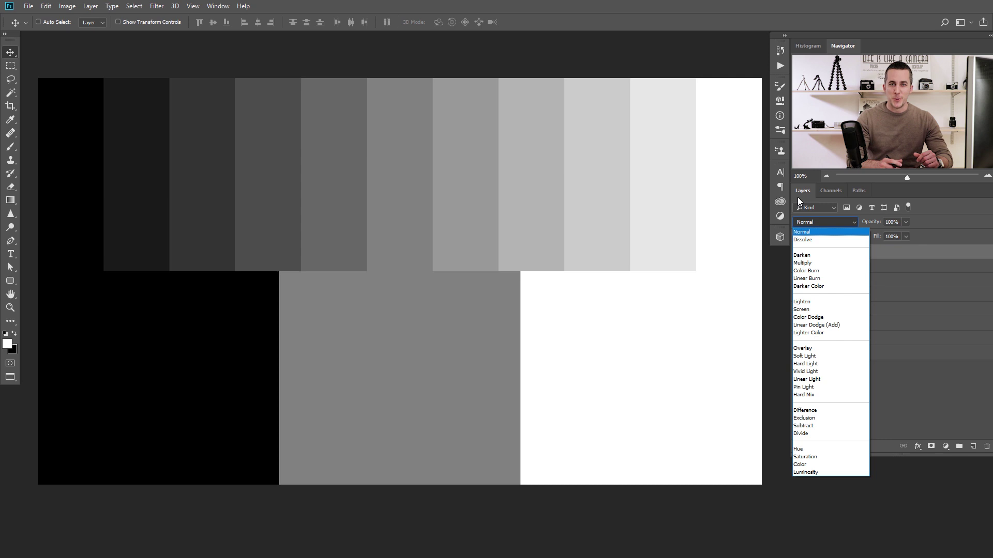
click(805, 256)
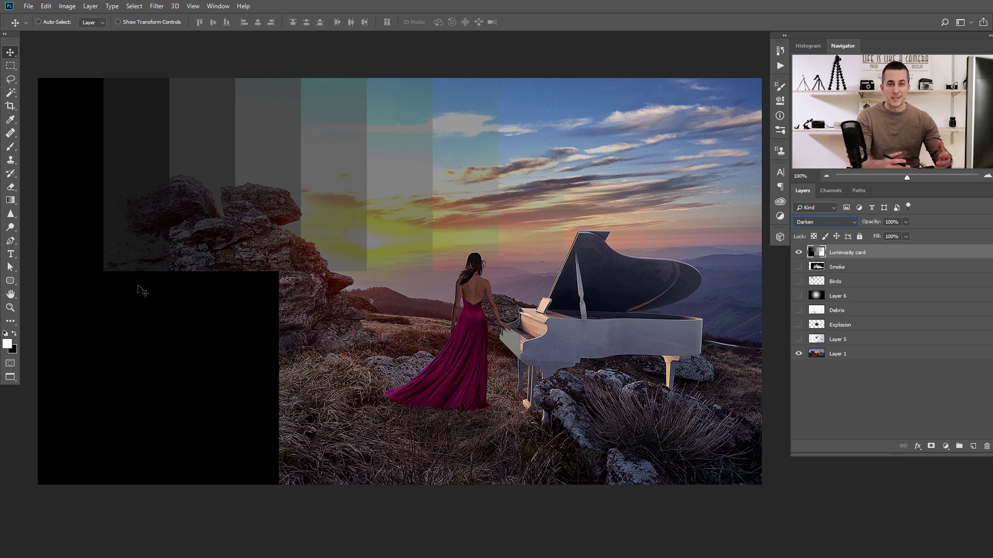
Hide the Luminosity card and show Layer 6, the radial gradient, as the selected layer.
click(799, 253)
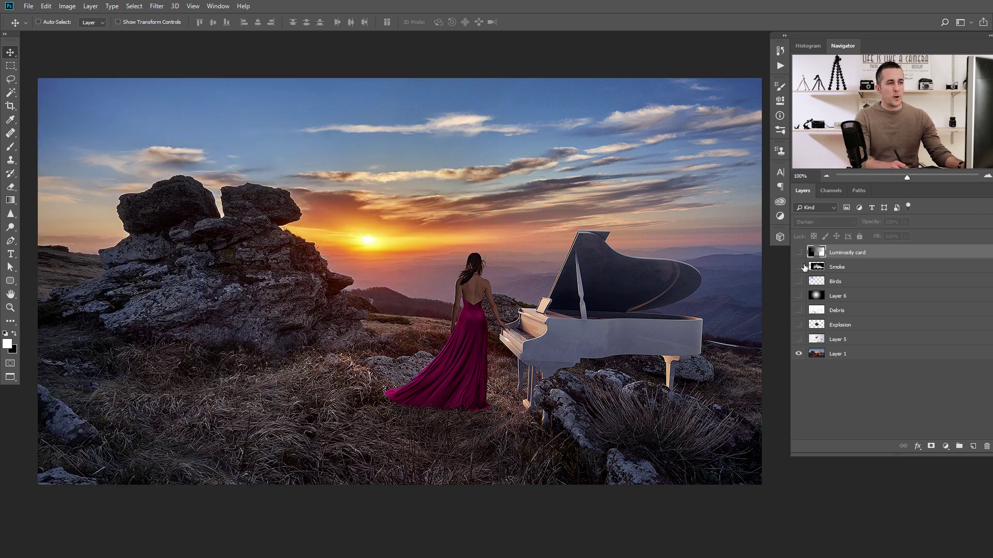
click(815, 297)
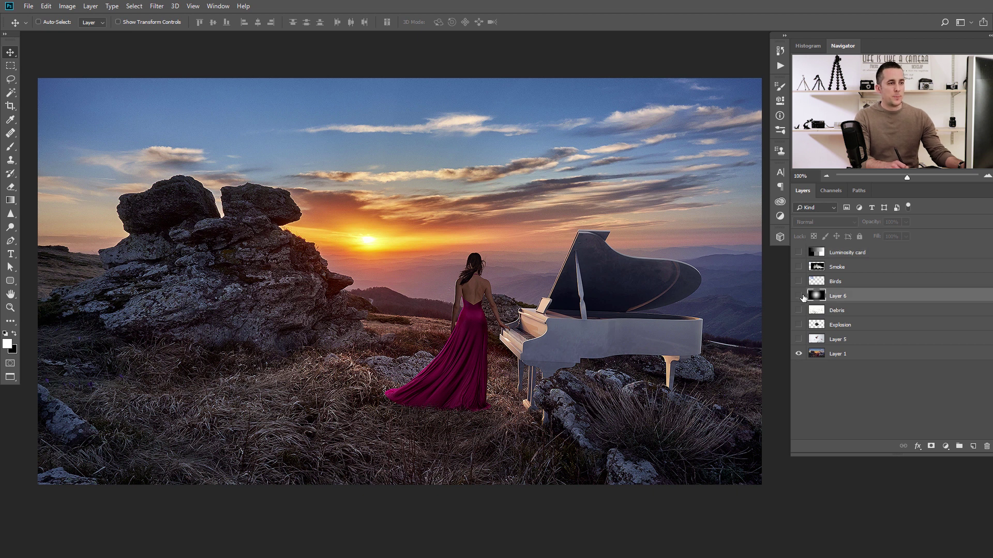
click(799, 296)
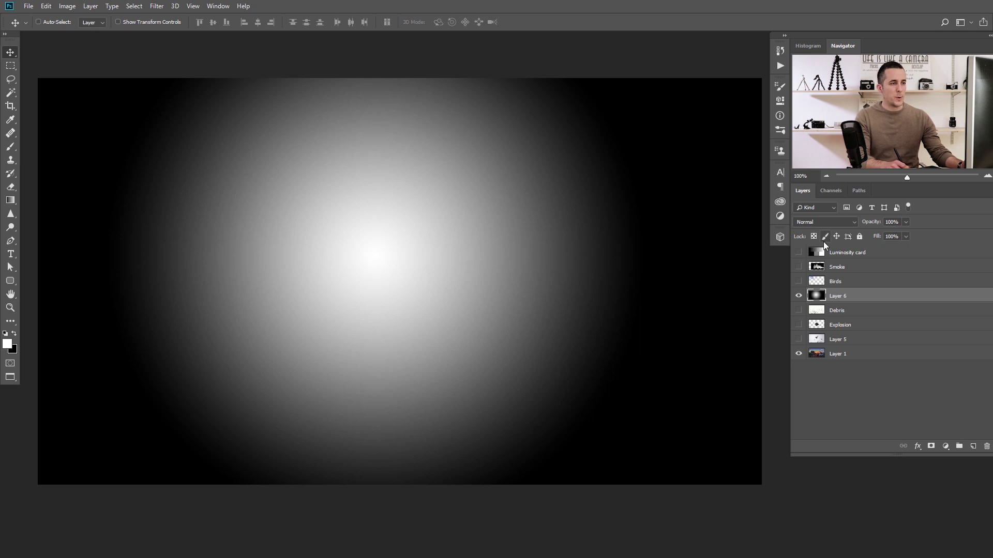
Set Layer 6's blend mode to Darken and lower its opacity slightly.
click(820, 223)
click(812, 256)
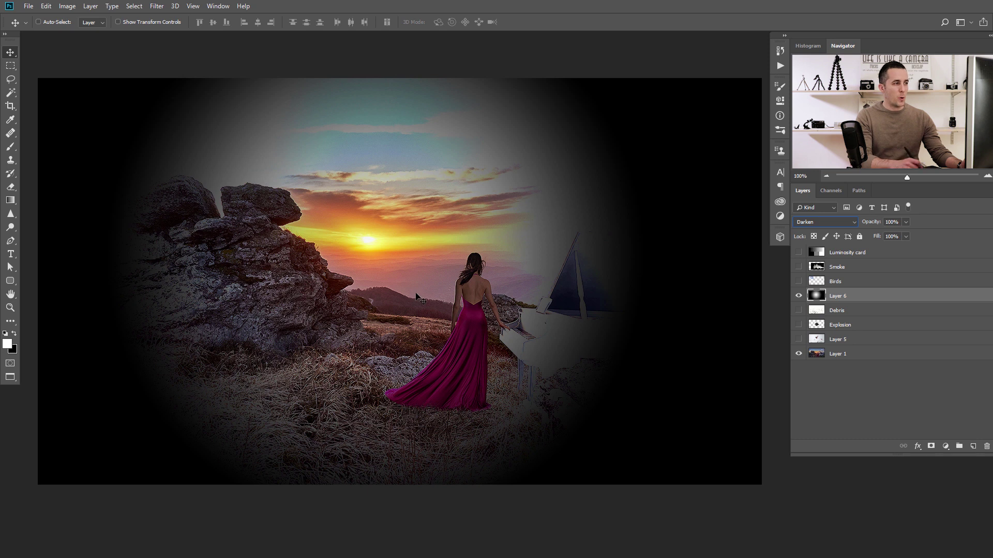
mouse_move(875, 222)
mouse_down()
mouse_move(860, 226)
mouse_move(869, 224)
mouse_up()
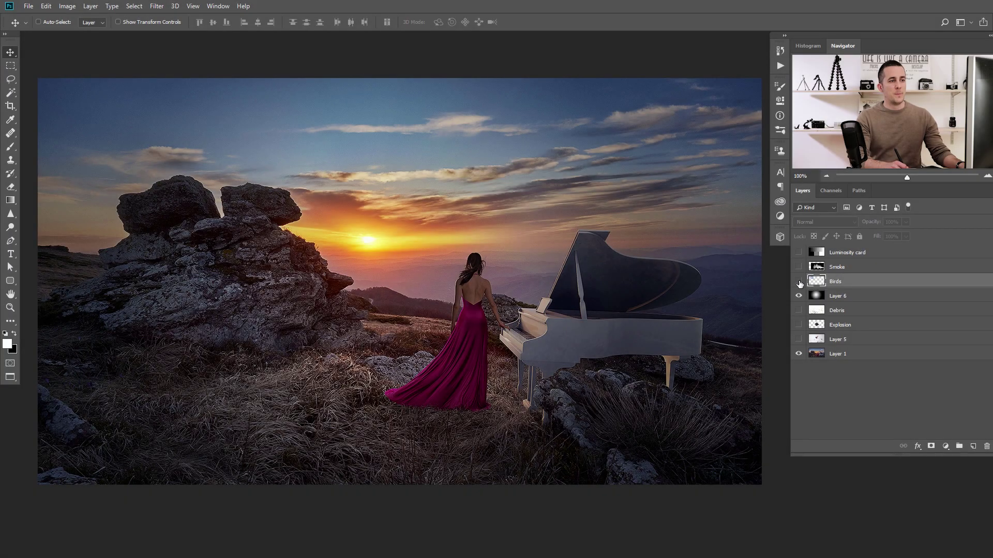
Show the Birds layer and move its sky image over the sunset, then back to the photo's upper-left corner.
click(799, 281)
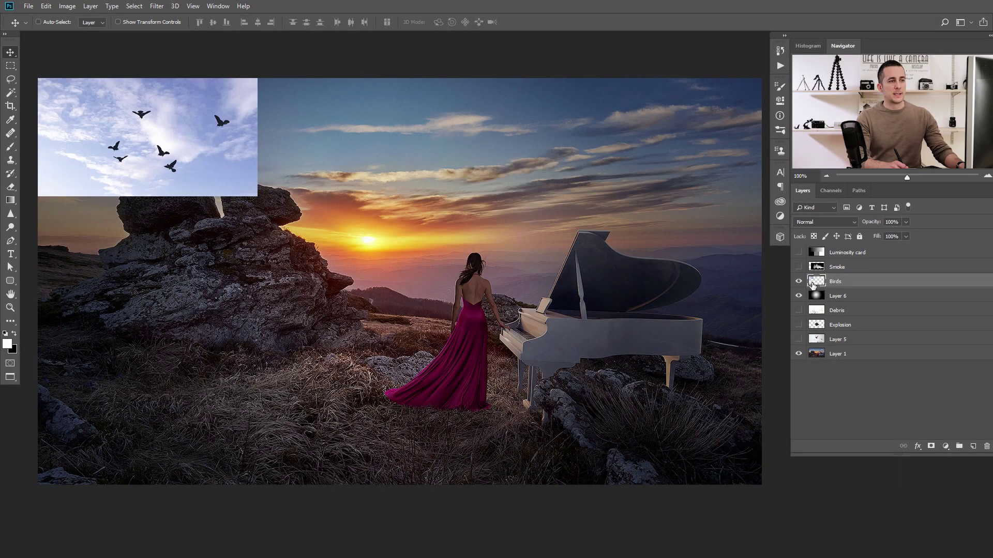
drag(228, 178, 426, 237)
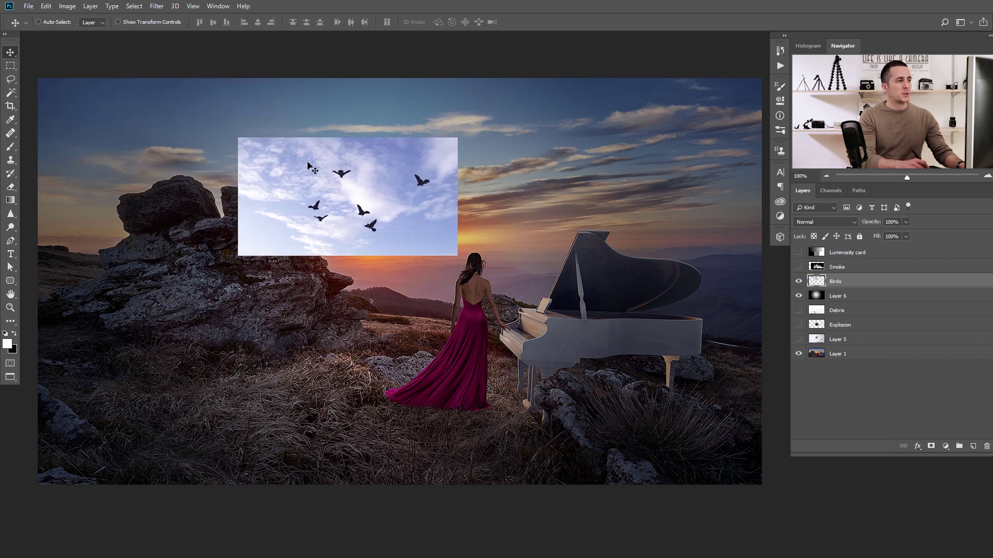
drag(386, 133, 174, 137)
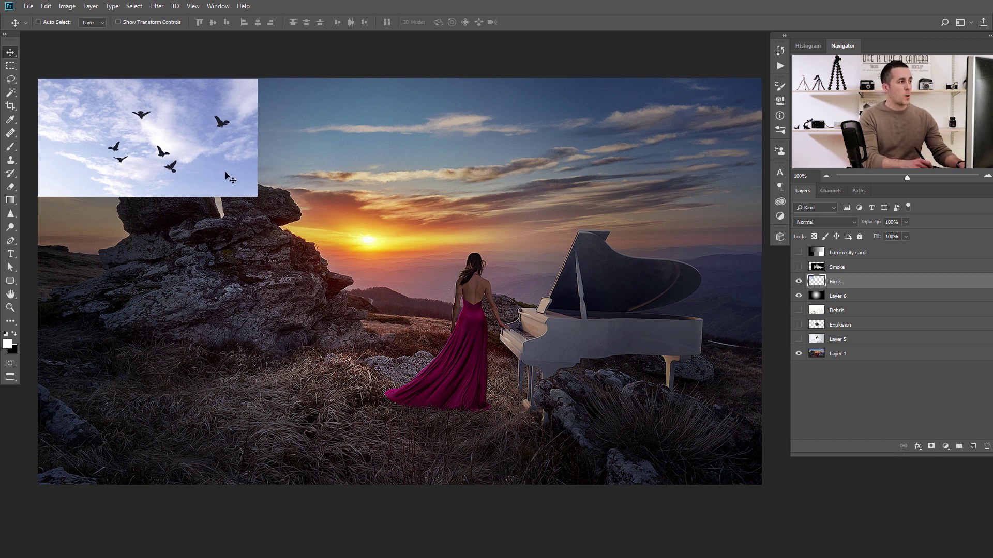
Set the Birds layer's blend mode to Darken and shift the birds slightly up and left above the rocks.
click(815, 223)
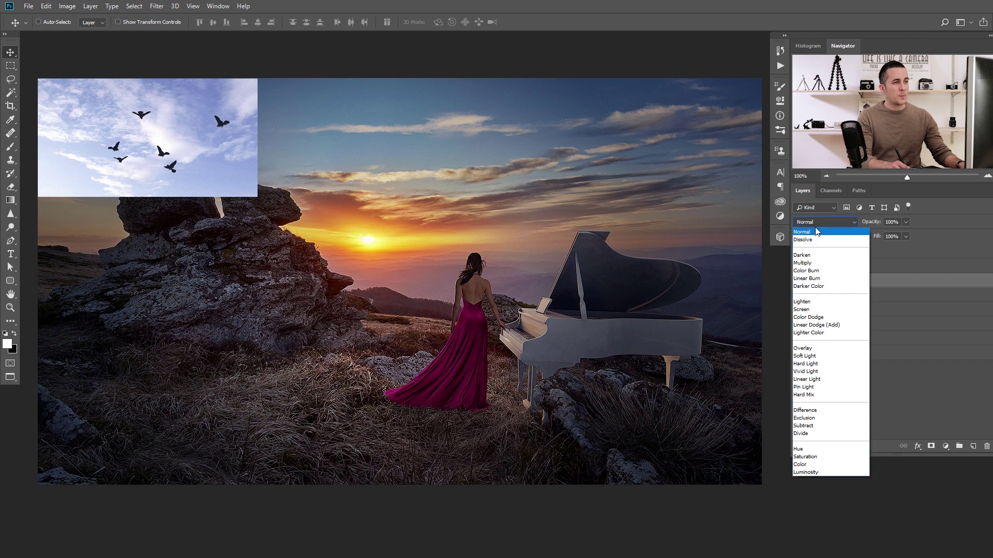
click(803, 256)
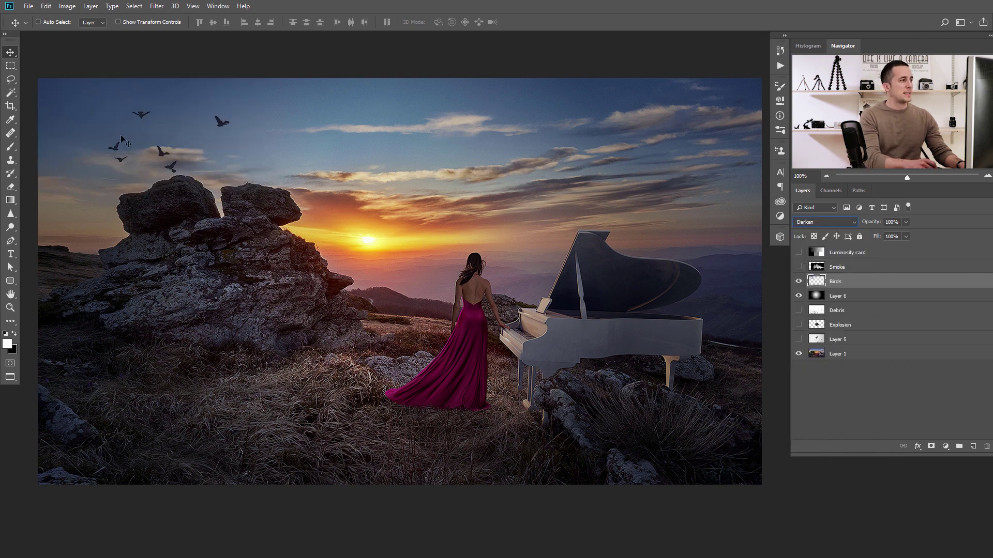
drag(171, 152, 151, 140)
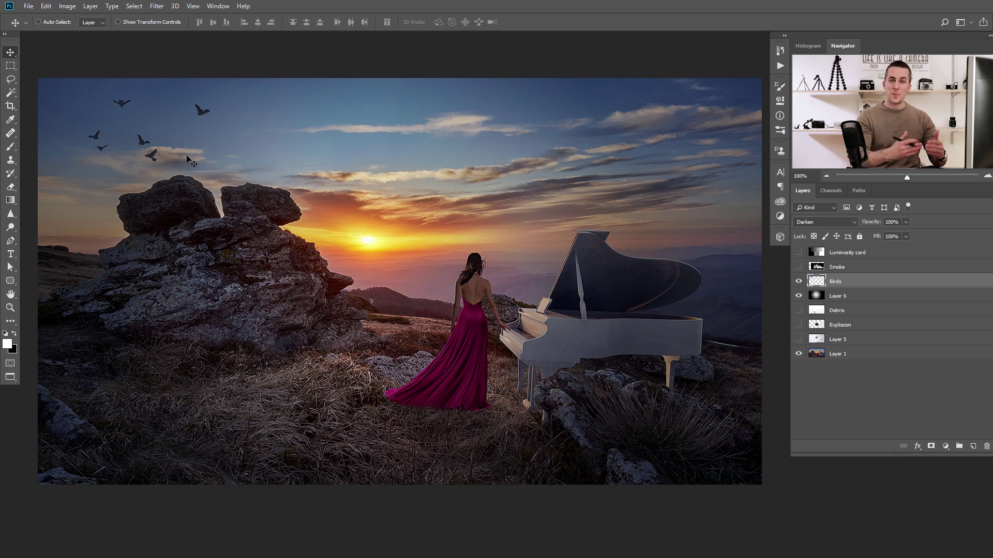
Change the Birds layer's blend mode to Darker Color.
click(816, 226)
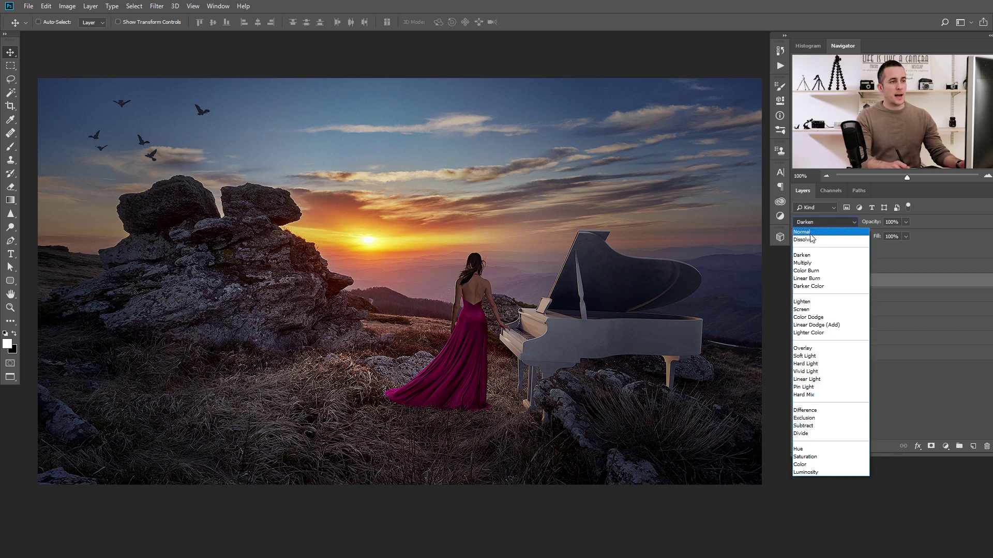
click(821, 290)
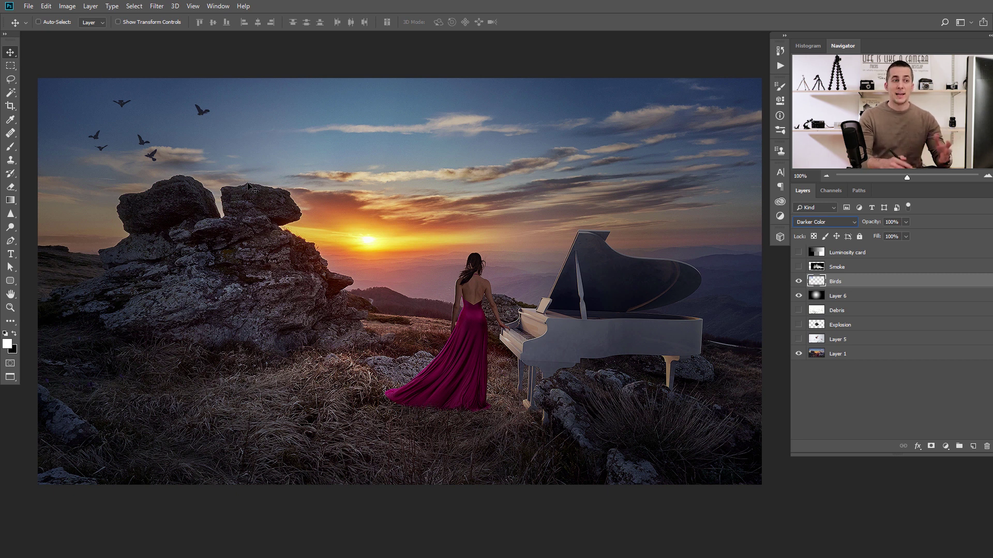
click(810, 224)
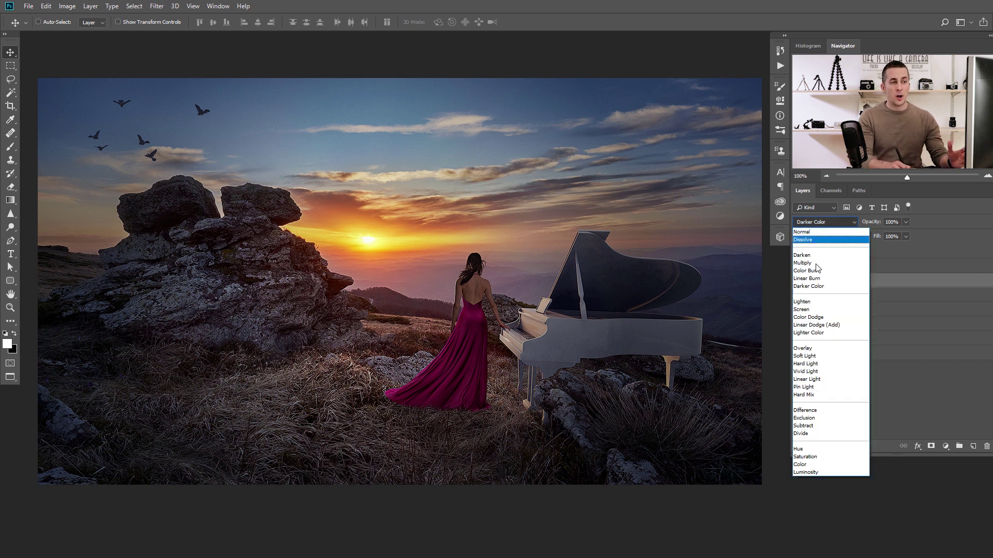
click(805, 288)
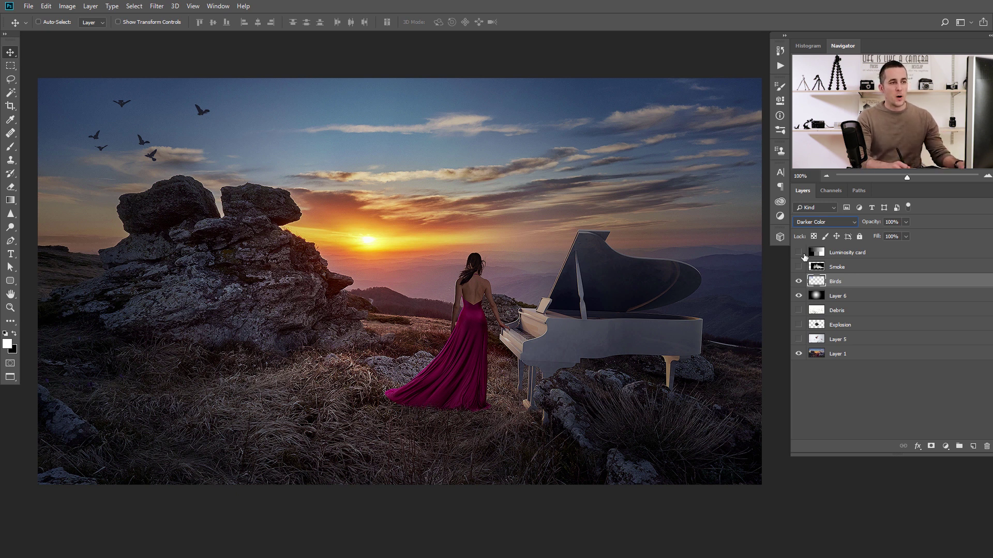
Hide the Birds layer and Layer 6, and show the Luminosity card as the selected layer.
click(799, 281)
click(798, 295)
click(799, 252)
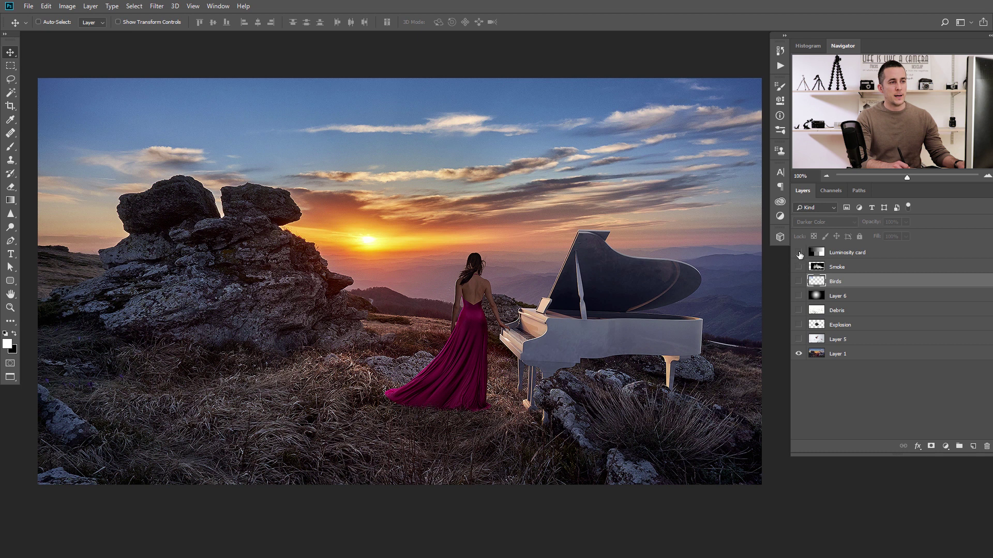
click(818, 253)
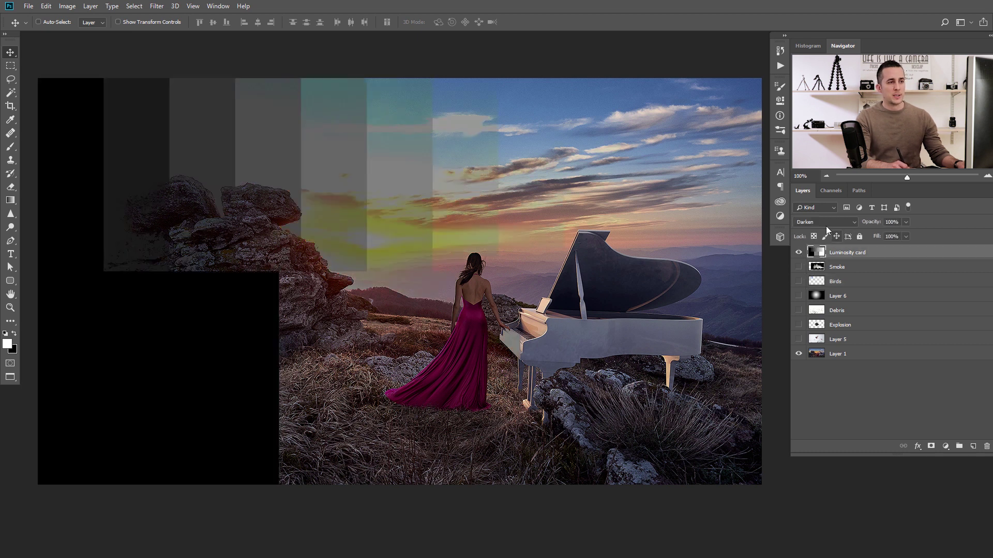
Set the Luminosity card's blend mode to Darker Color.
click(809, 222)
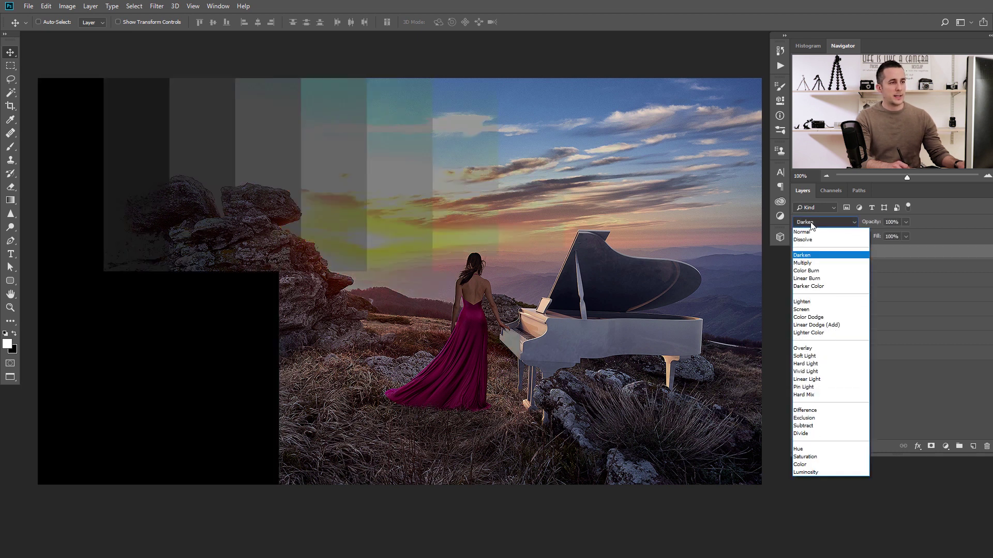
click(810, 286)
Repeatedly undo and redo the Luminosity card's blend mode change to compare Darker Color with Darken across the gray bands.
key(ctrl+z)
key(ctrl+z)
key(ctrl+z)
key(ctrl+z)
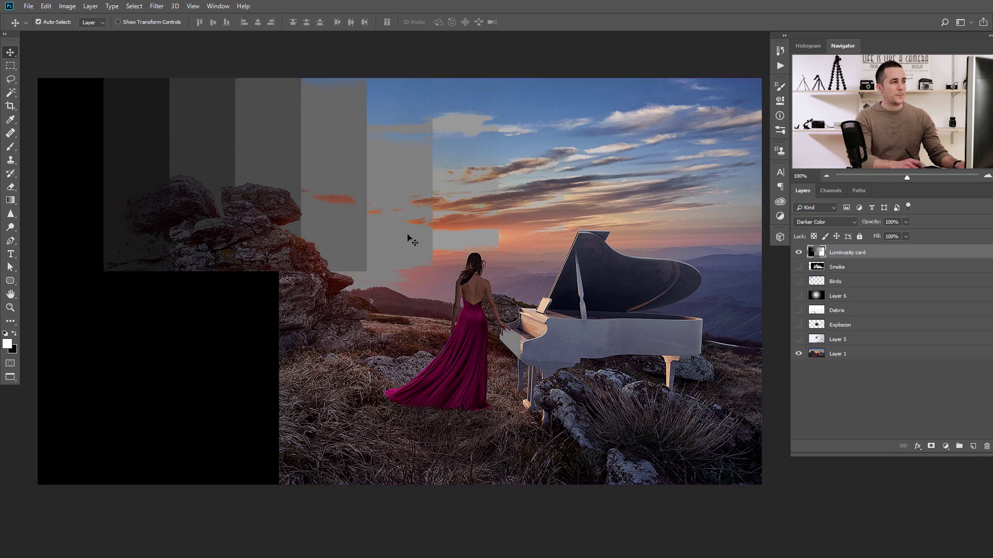
key(ctrl+z)
key(ctrl+z)
key(ctrl+z)
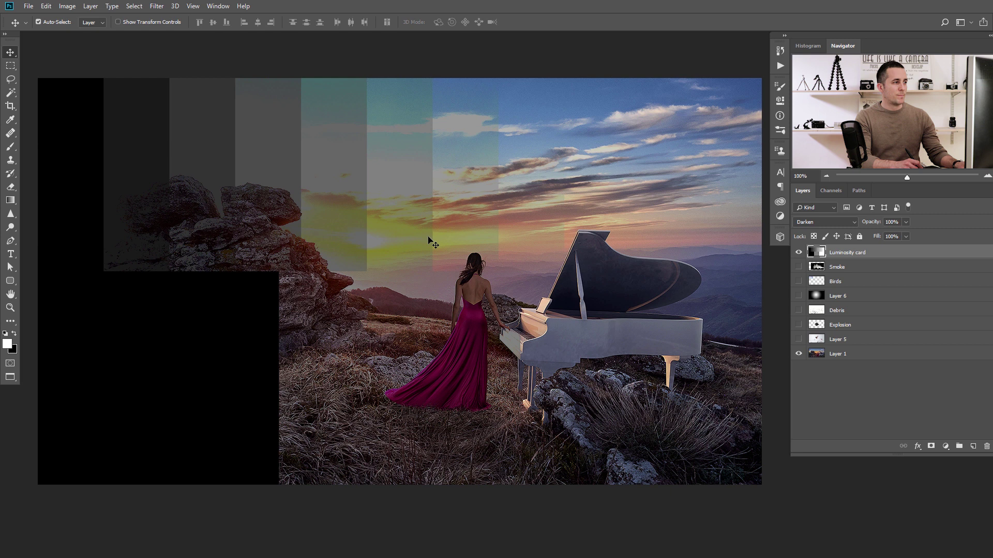
key(ctrl+z)
key(ctrl+z)
key(ctrl+z)
key(ctrl+z)
key(ctrl+z)
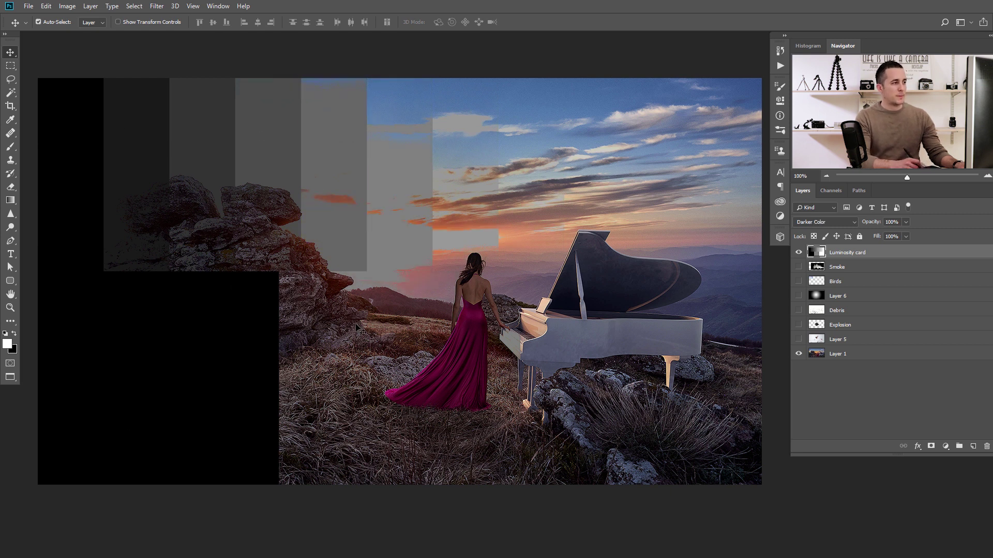
key(ctrl+z)
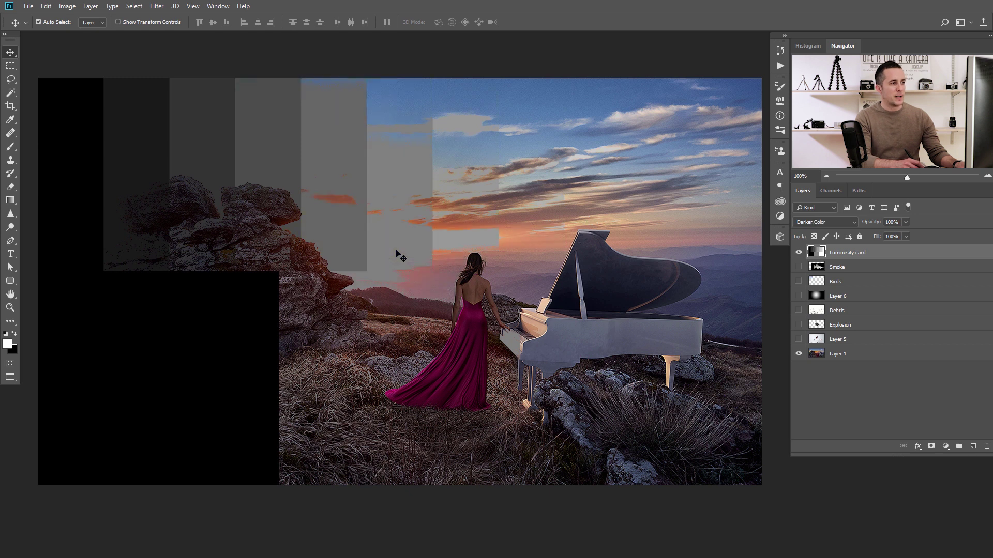
key(ctrl+z)
key(ctrl+z)
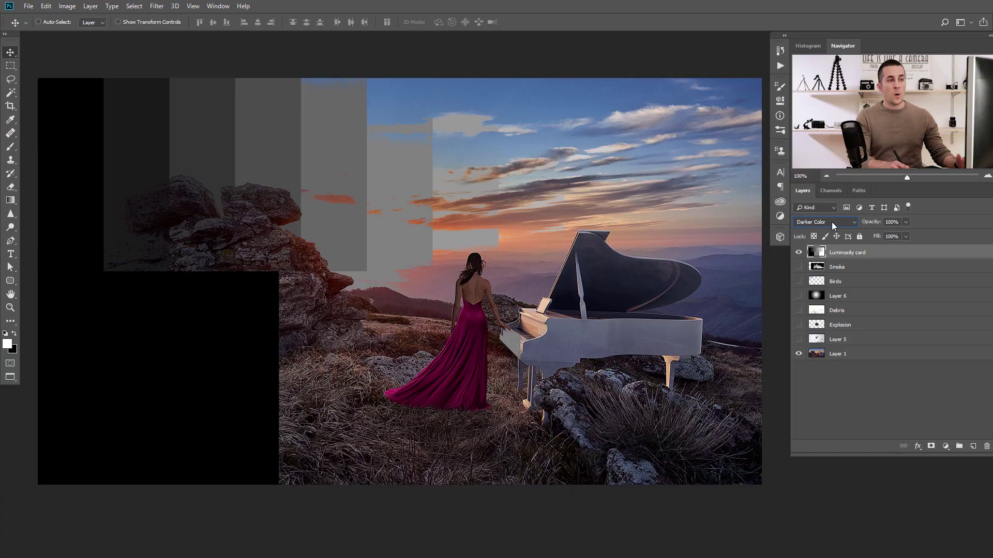
Set the Luminosity card's blend mode to Multiply.
click(831, 222)
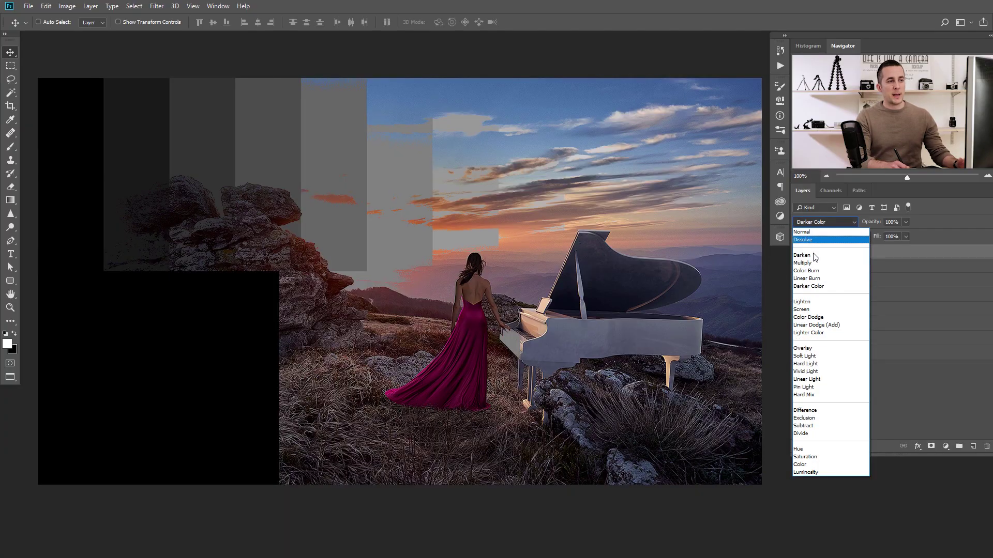
click(812, 265)
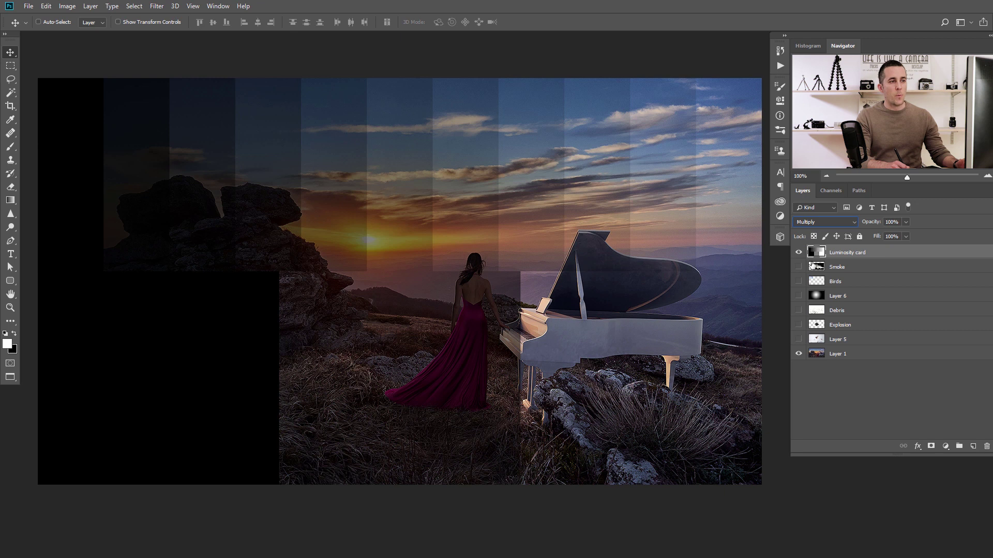
click(805, 222)
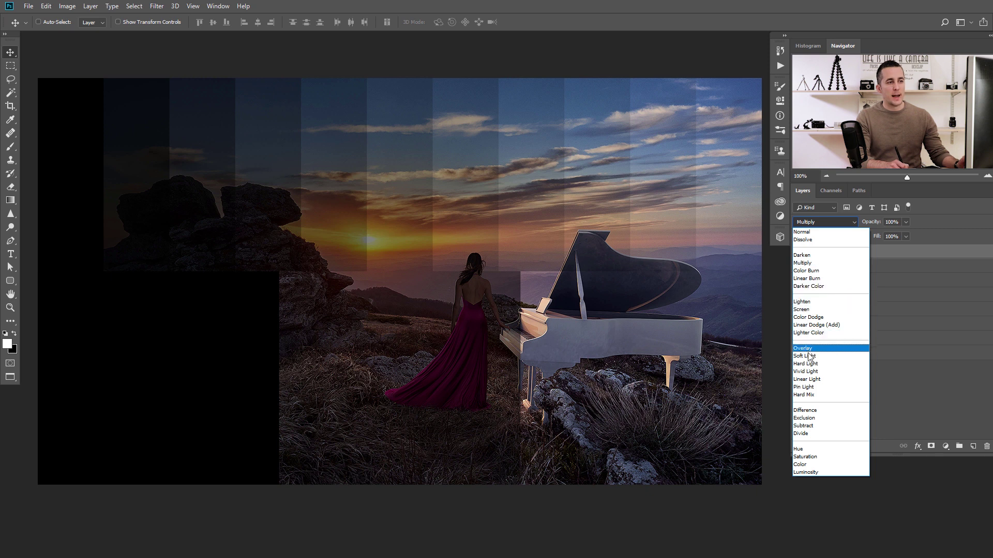
click(815, 264)
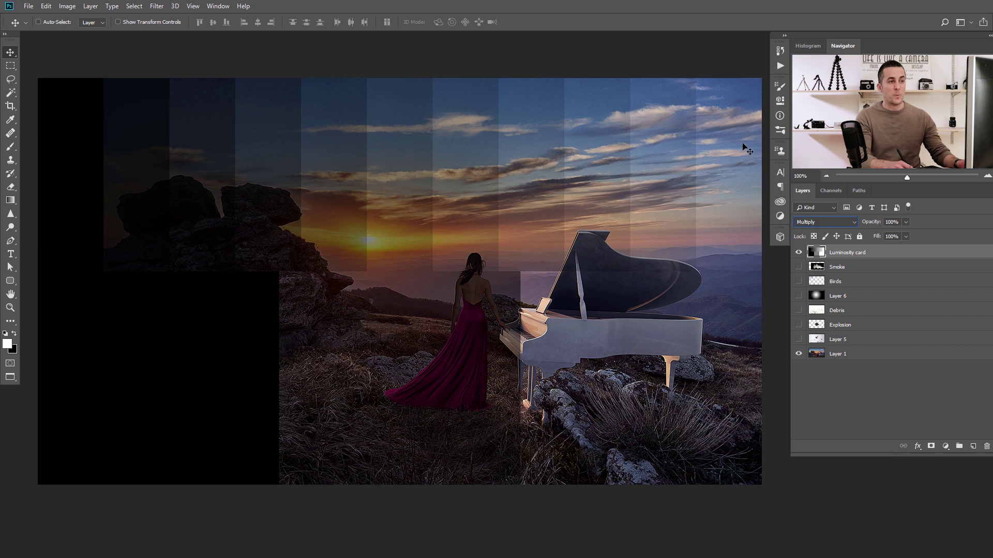
drag(472, 248, 519, 373)
drag(372, 325, 570, 330)
drag(497, 334, 195, 220)
drag(298, 252, 278, 226)
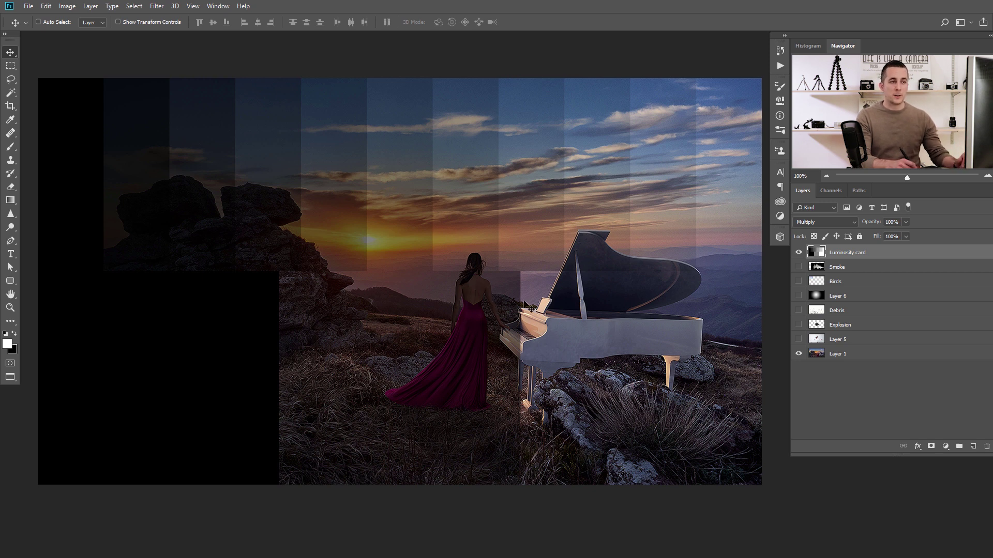
Hide the Luminosity card and add a new empty layer above it.
click(799, 252)
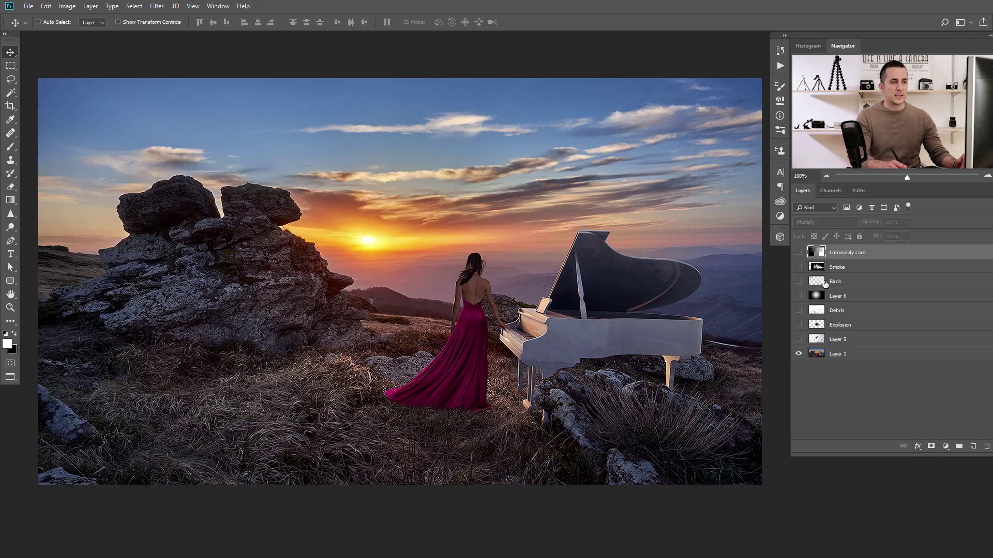
click(972, 447)
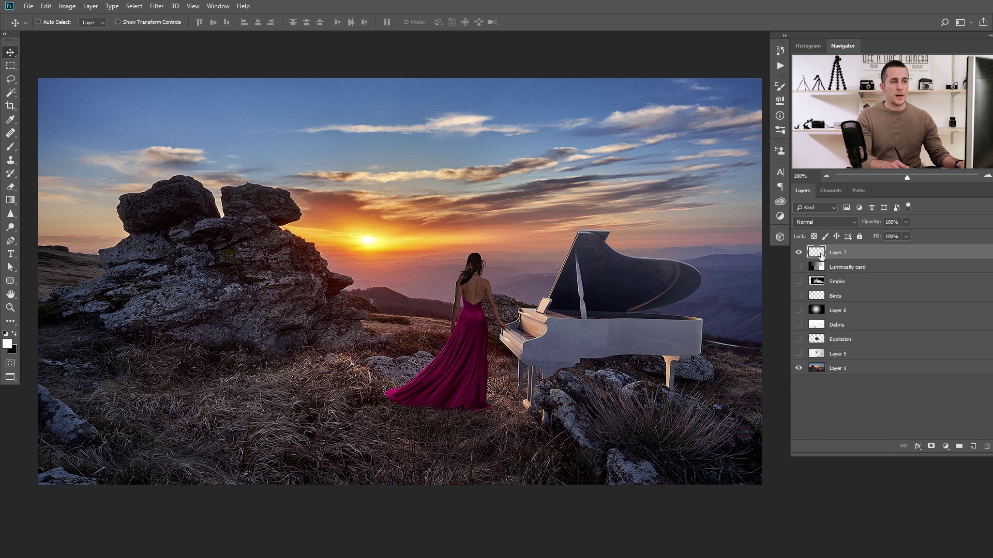
Fill the new layer with 50% Gray at 100% opacity and set its blend mode to Multiply.
key(shift+F5)
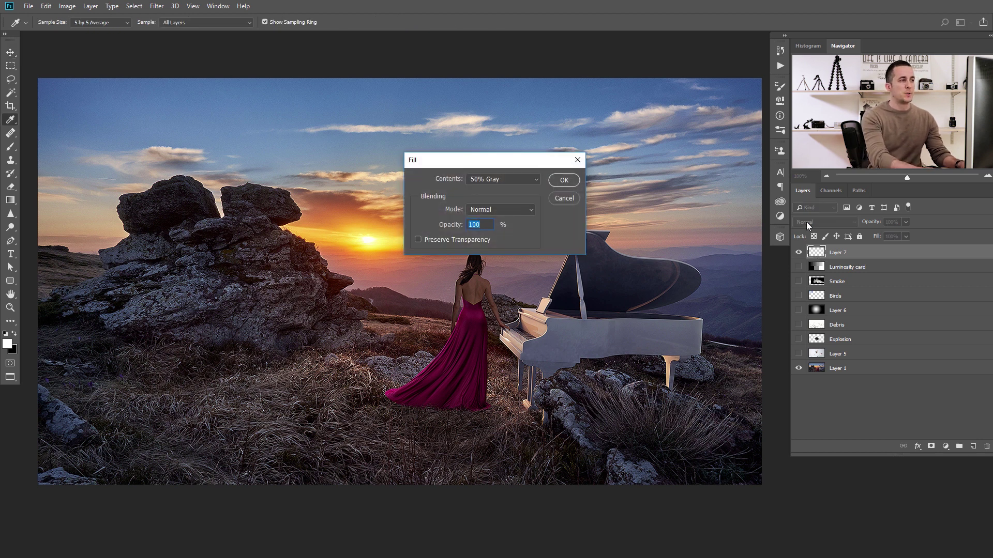
key(Return)
click(807, 222)
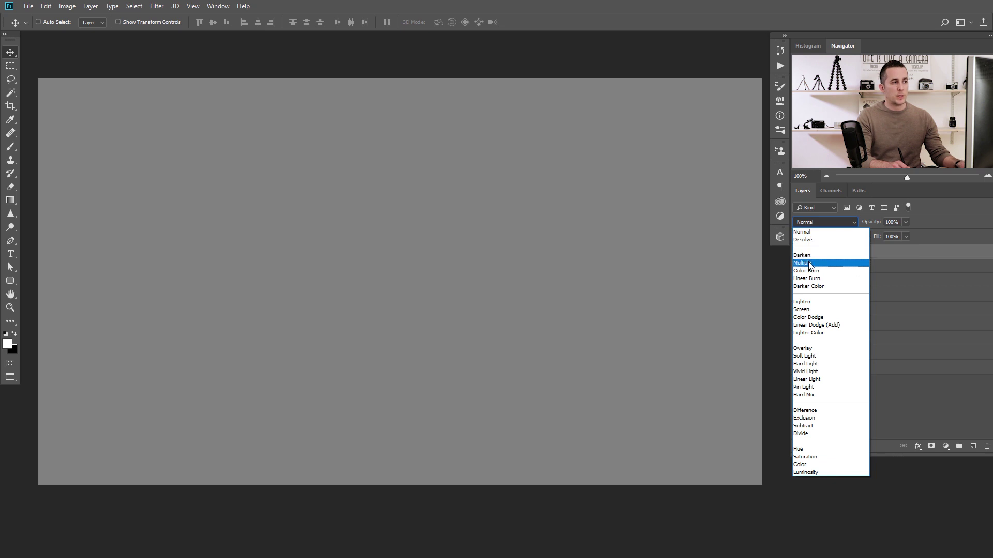
click(809, 265)
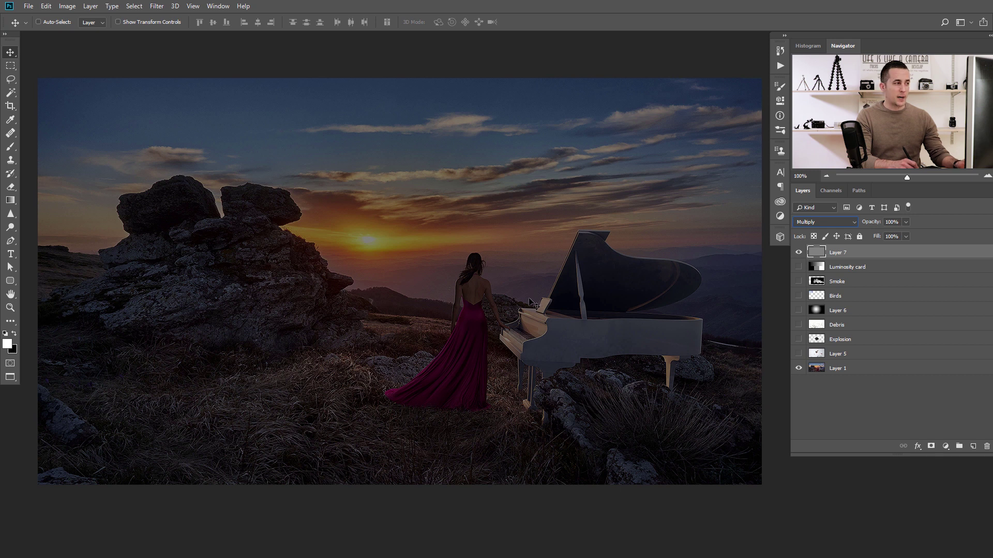
Set the foreground color to dark red 800000, with hue 0, saturation 100% and brightness 50%.
click(9, 345)
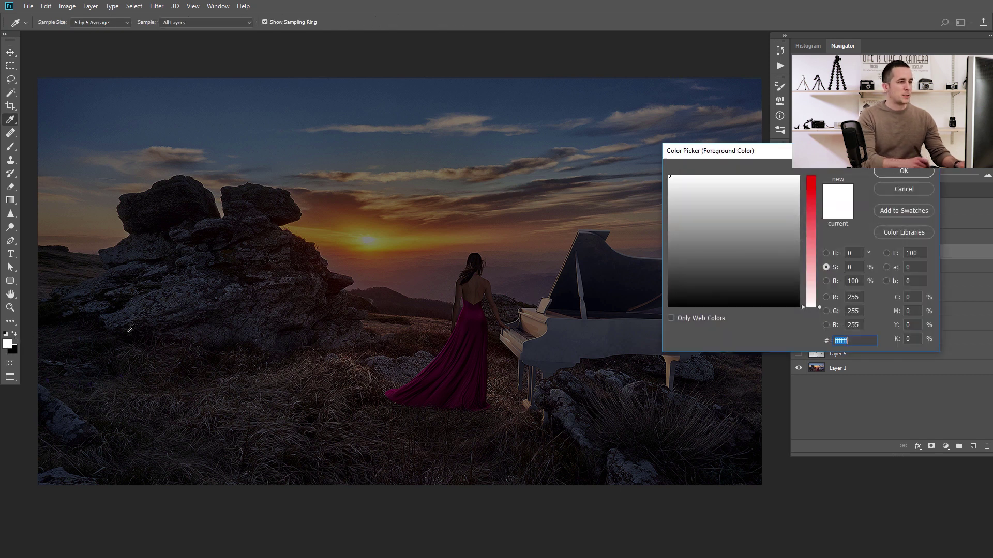
click(787, 225)
click(810, 225)
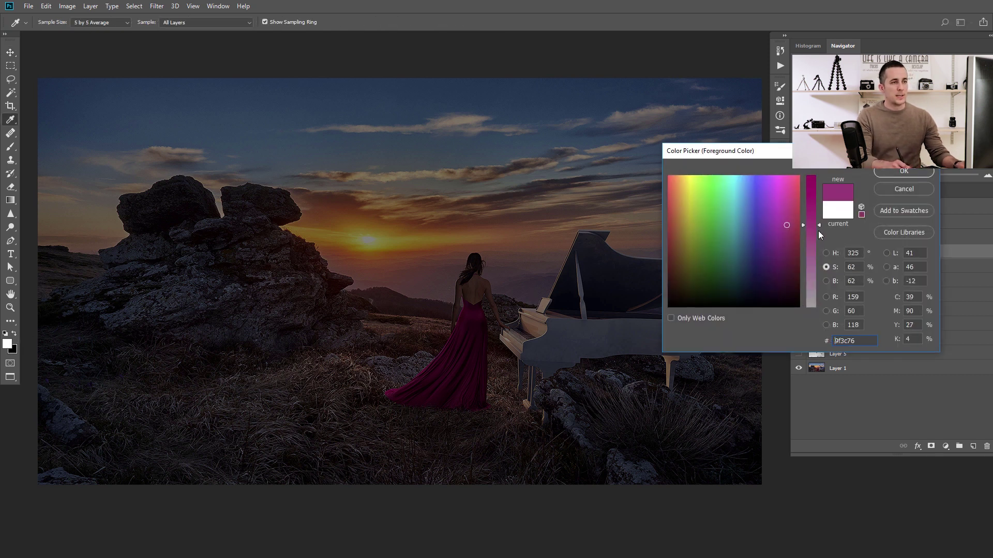
drag(790, 187, 815, 175)
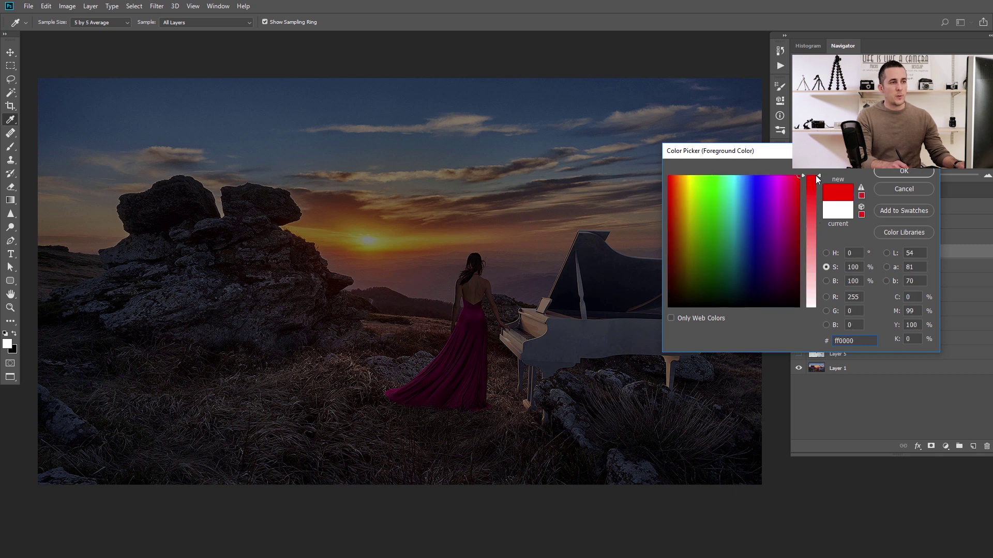
click(826, 281)
double_click(853, 281)
text(50)
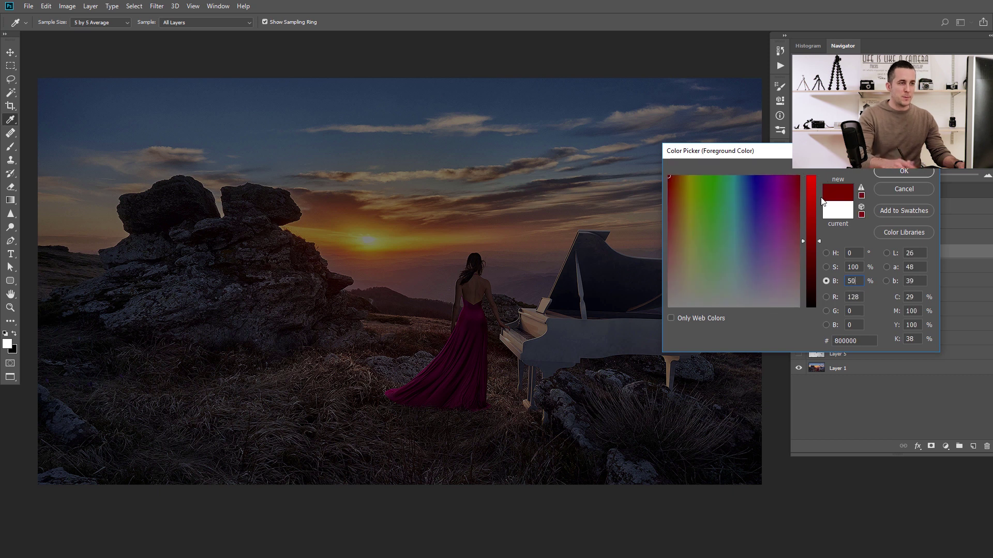
click(907, 173)
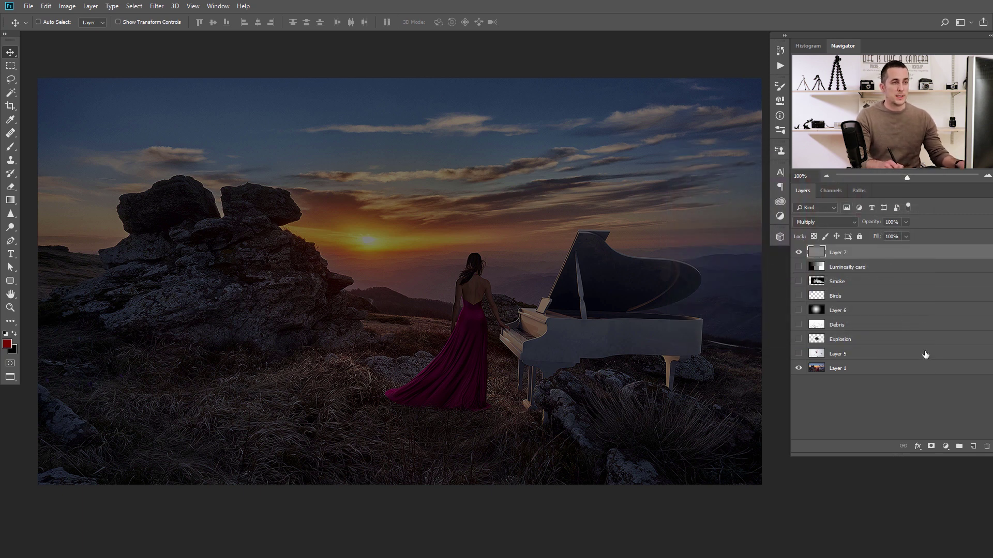
Fill Layer 7 with the dark red foreground color to check the Multiply effect, and delete the layer.
key(alt+BackSpace)
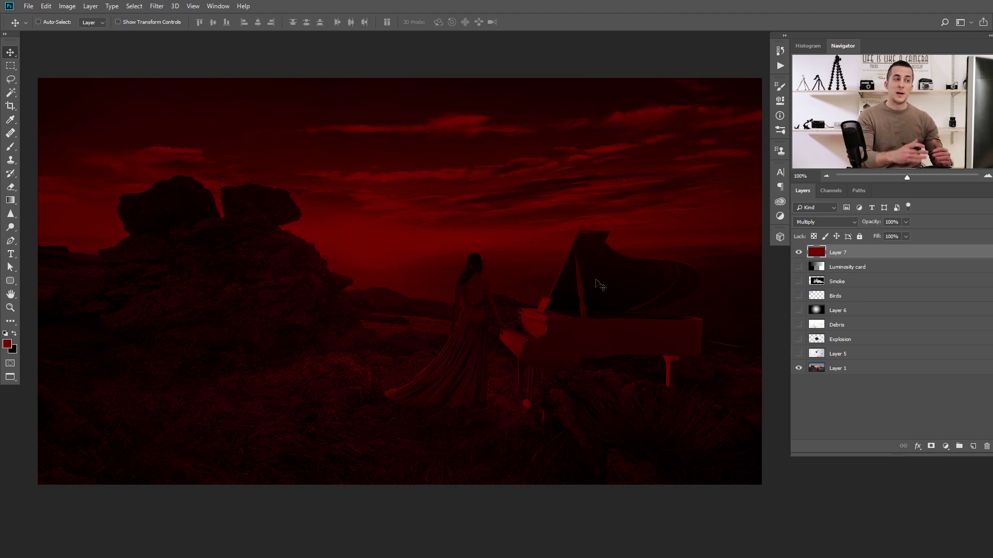
click(799, 252)
click(798, 252)
drag(869, 224, 849, 227)
key(ctrl+z)
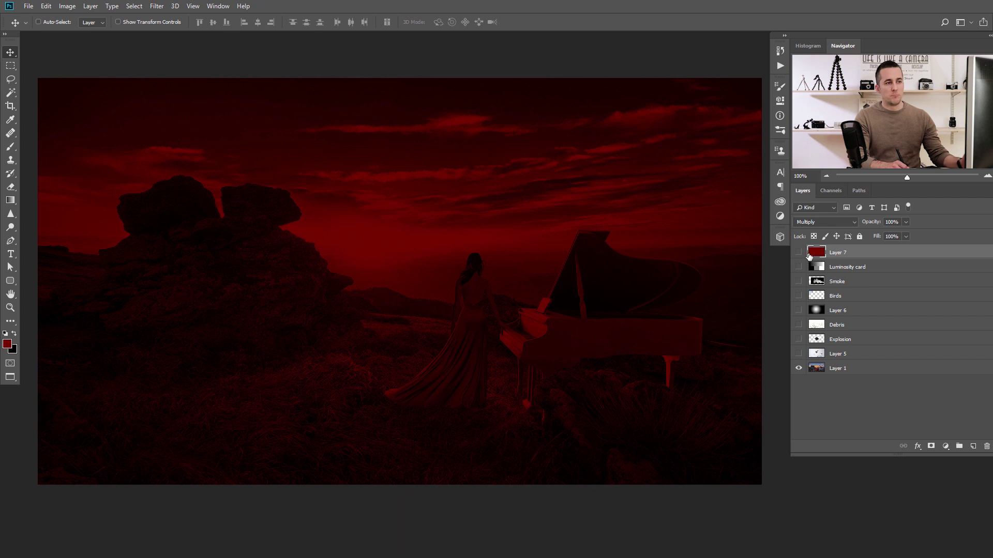
key(Delete)
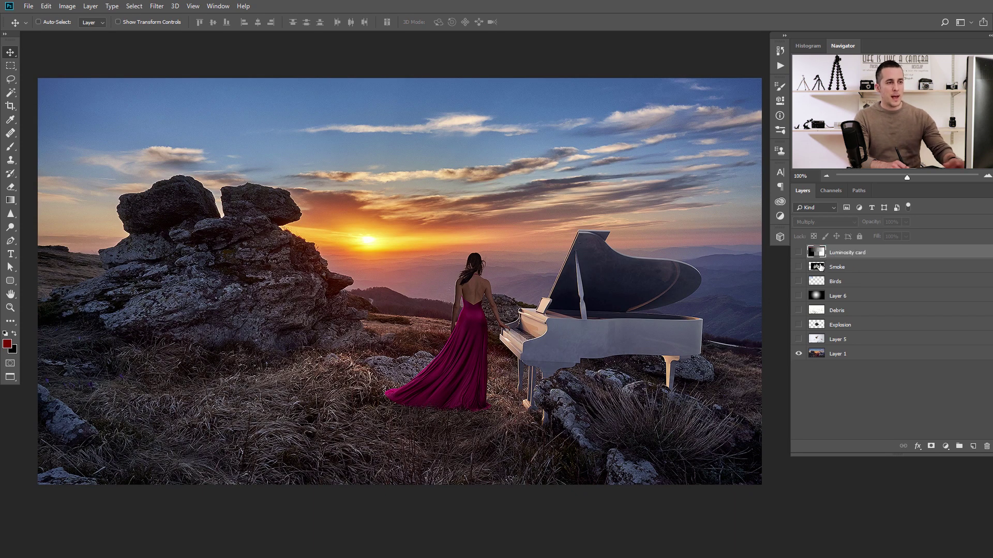
Show Layer 5 and the Debris layer, and set the Debris layer's blend mode to Multiply, shifting it slightly.
click(798, 338)
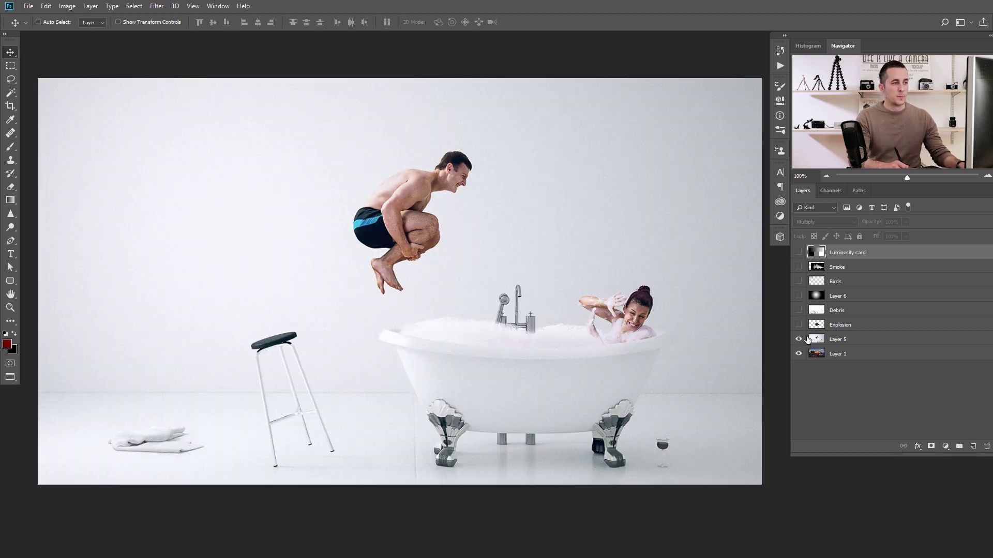
click(798, 310)
click(829, 314)
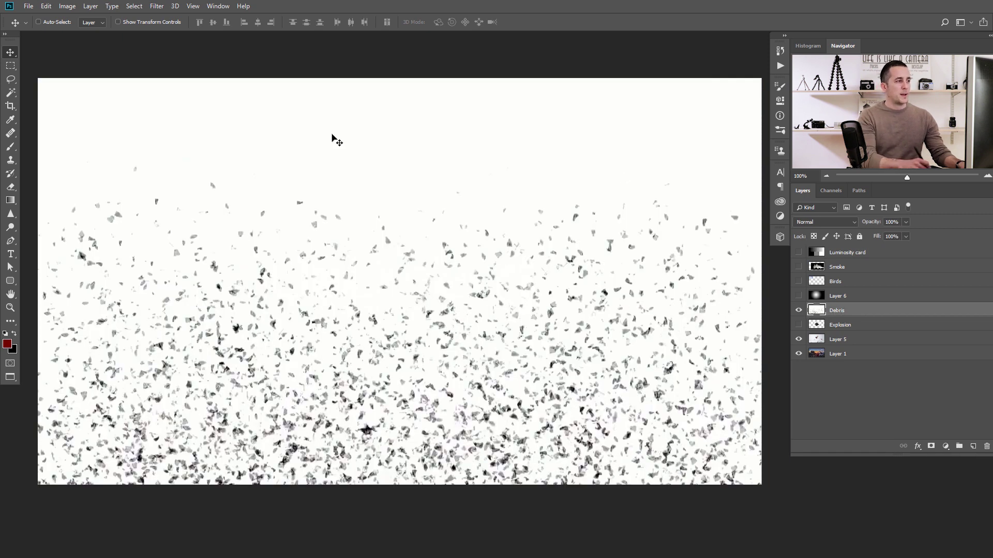
click(823, 222)
click(815, 265)
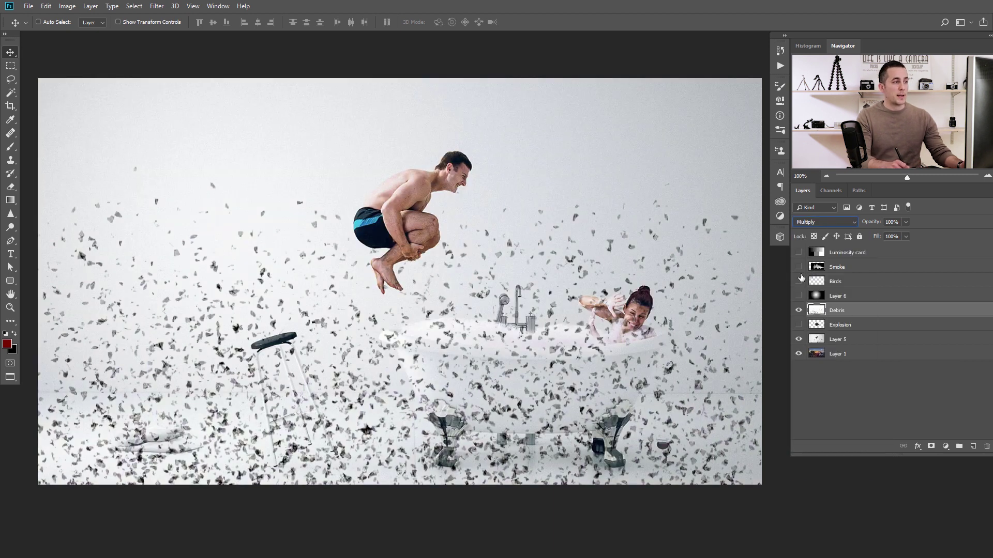
mouse_move(429, 389)
mouse_down()
mouse_move(438, 322)
mouse_move(378, 371)
mouse_move(442, 387)
mouse_move(424, 390)
mouse_up()
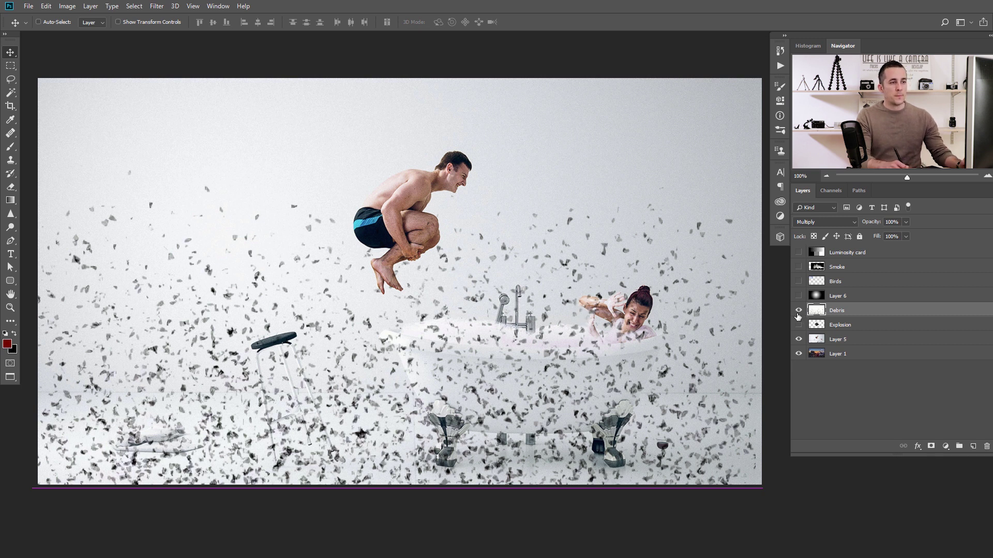
Hide the Debris layer and show and select the Explosion layer over the bathtub photo.
click(798, 311)
click(799, 325)
click(821, 326)
mouse_move(512, 318)
mouse_down()
mouse_move(545, 286)
mouse_move(578, 337)
mouse_move(561, 302)
mouse_move(519, 317)
mouse_move(504, 308)
mouse_up()
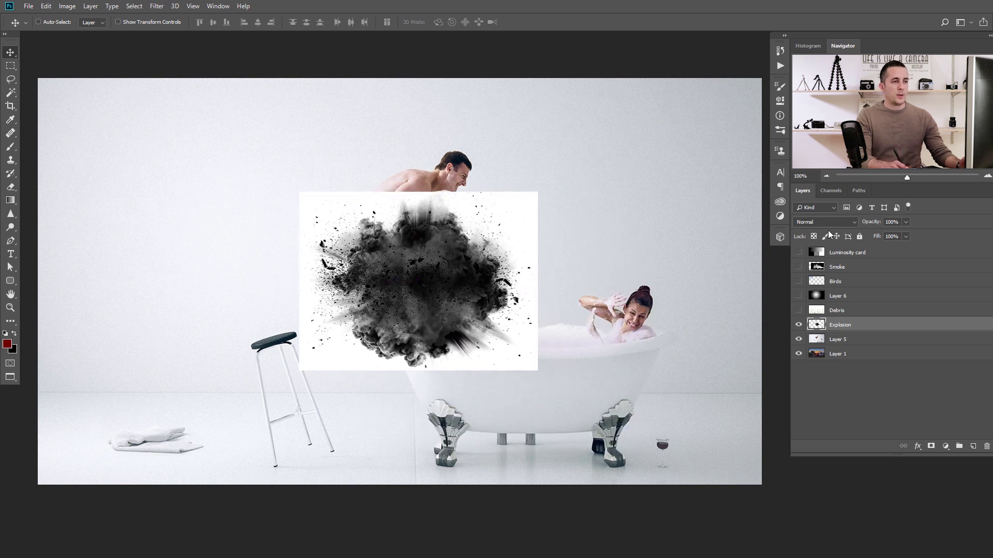
Set the Explosion layer's blend mode to Multiply and move the explosion onto the blank wall above the stool.
click(826, 221)
click(815, 261)
drag(446, 319, 332, 270)
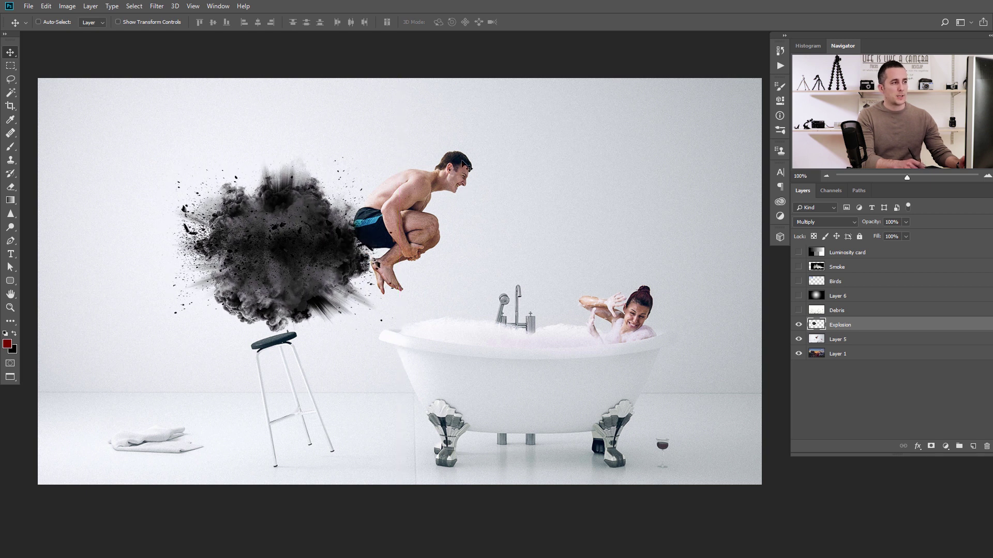
drag(287, 212, 202, 148)
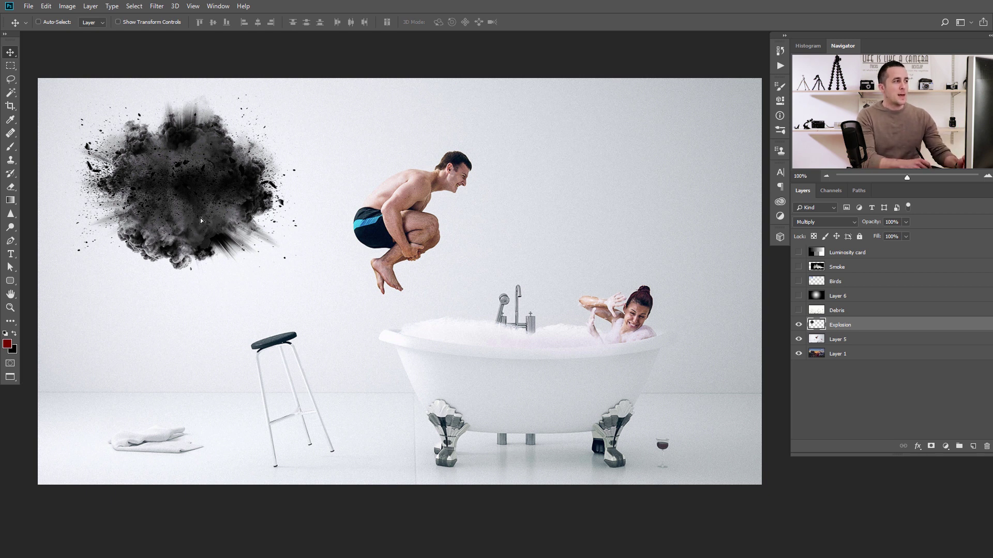
drag(201, 221, 224, 259)
Switch the Explosion layer's blend mode to Normal and back to Multiply to compare its white background.
click(825, 223)
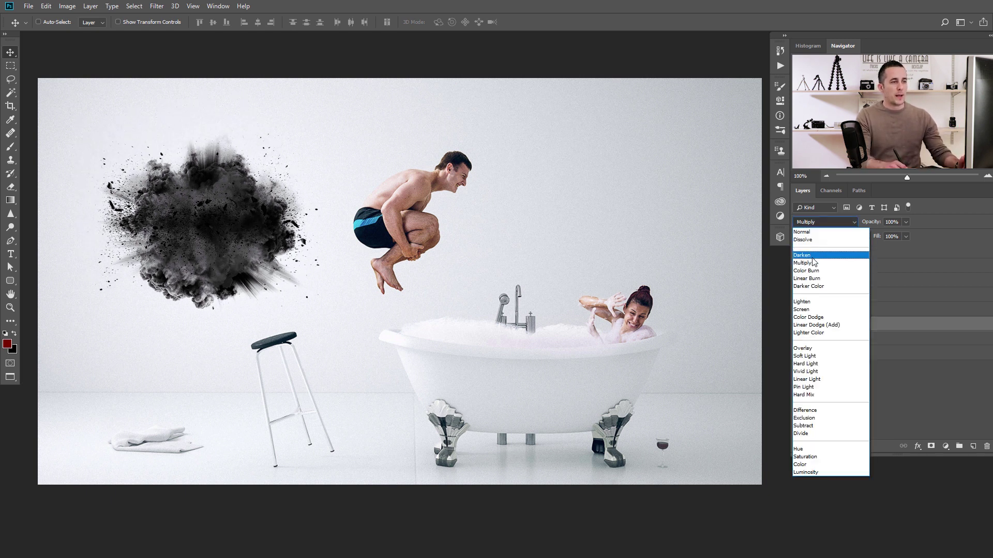
click(809, 231)
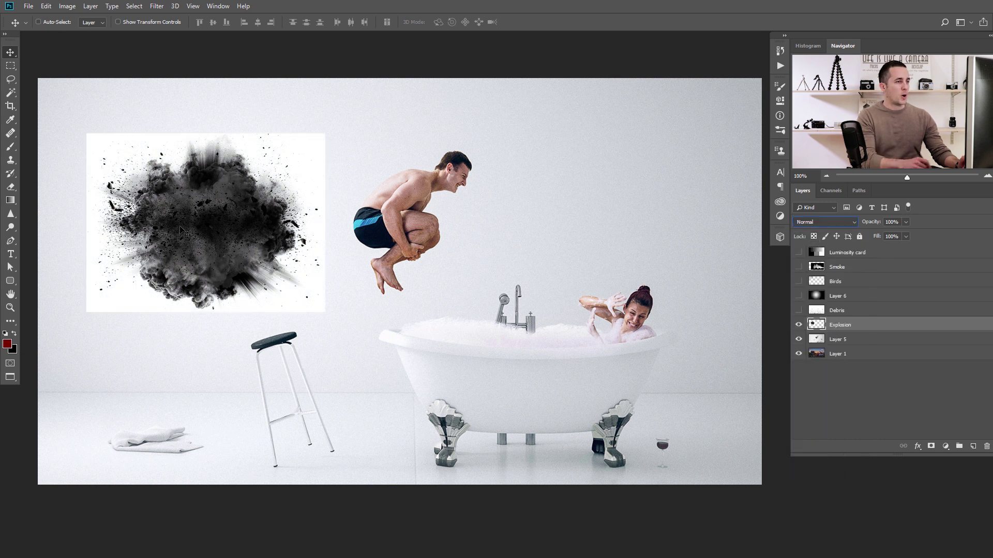
click(826, 222)
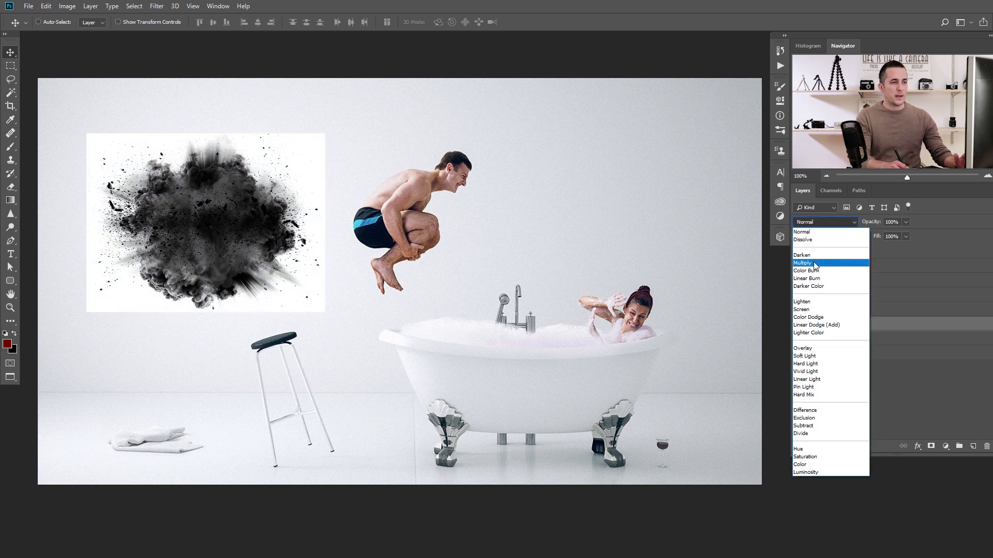
click(811, 264)
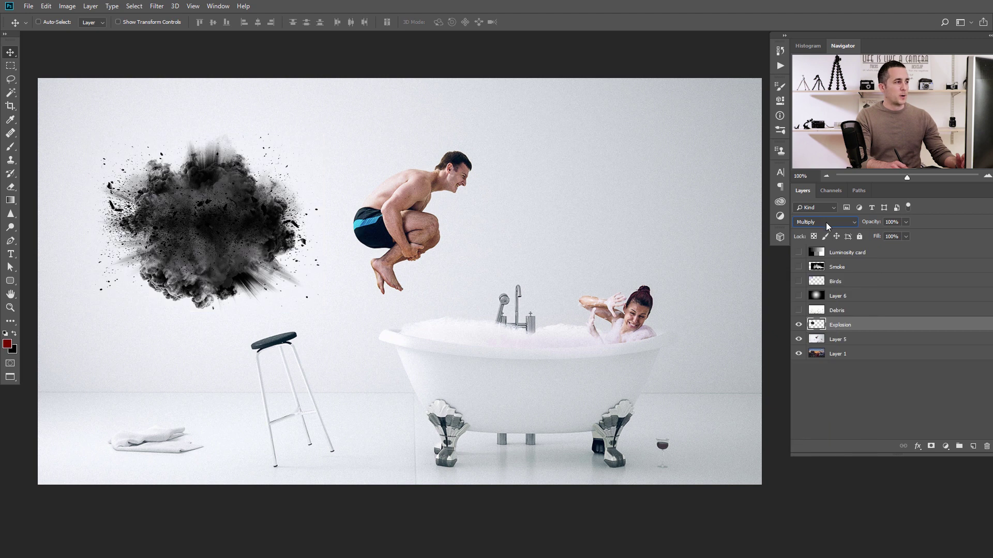
click(827, 222)
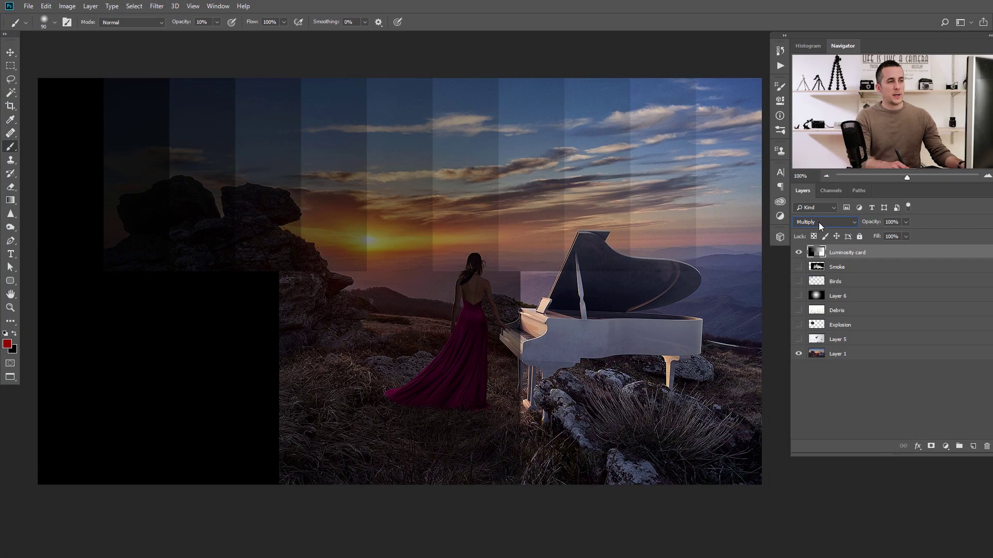
Set the Luminosity card's blend mode to Color Burn and hide the card.
click(818, 222)
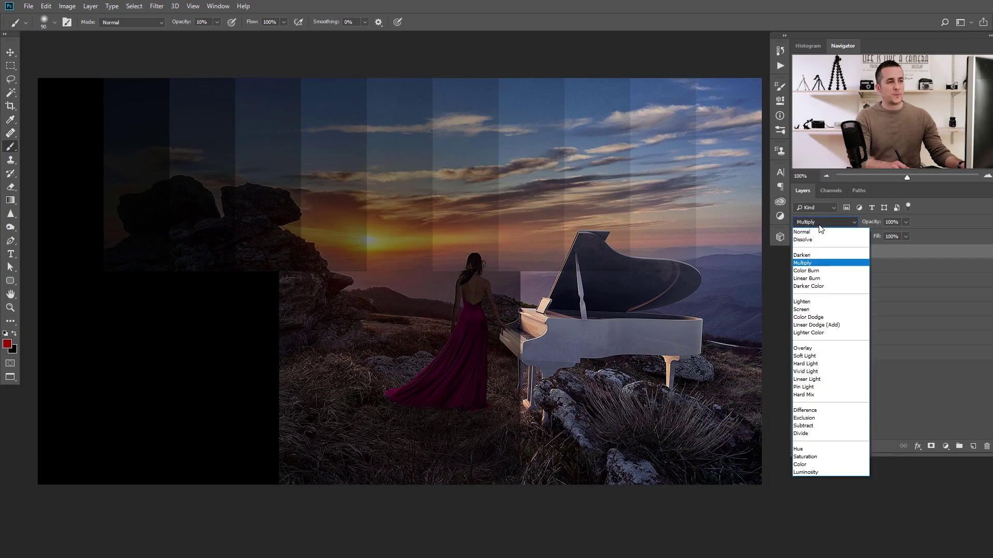
click(805, 271)
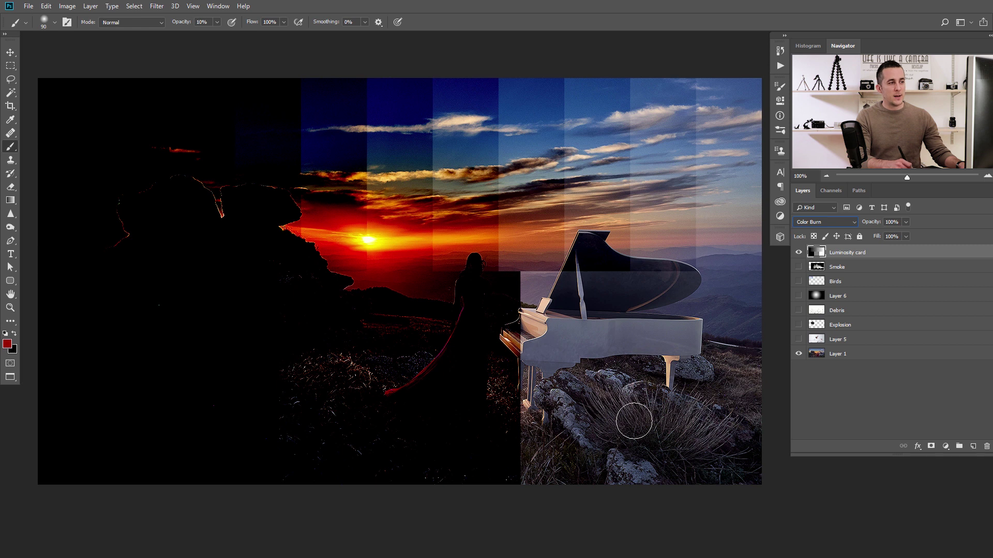
click(799, 253)
Duplicate Layer 1 and darken the rock side of the copy using the Burn tool on Shadows at 100% exposure.
click(831, 356)
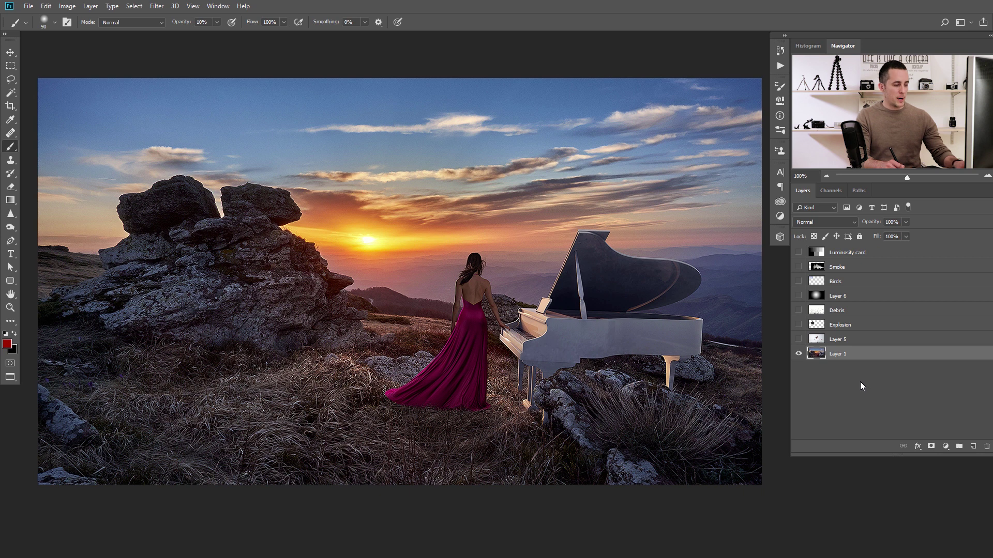
key(ctrl+j)
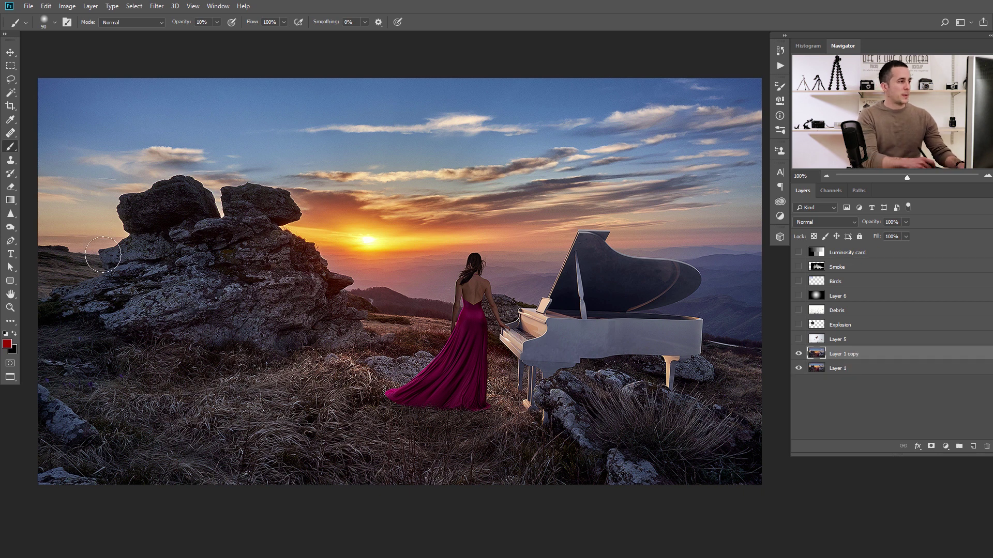
click(13, 228)
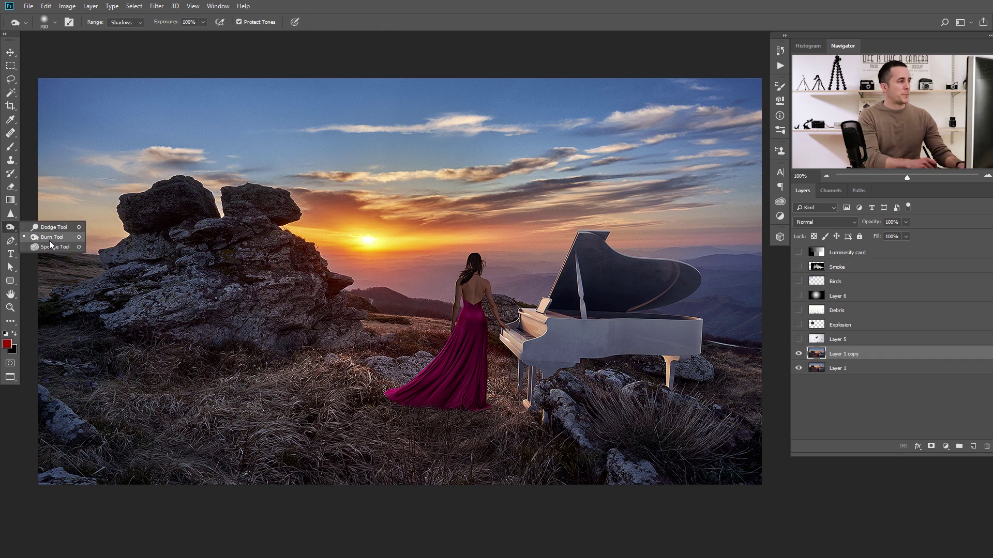
click(50, 240)
mouse_move(310, 276)
mouse_down()
mouse_move(297, 219)
mouse_move(155, 165)
mouse_move(144, 144)
mouse_move(321, 161)
mouse_move(409, 233)
mouse_move(391, 341)
mouse_move(149, 186)
mouse_move(210, 448)
mouse_move(331, 439)
mouse_up()
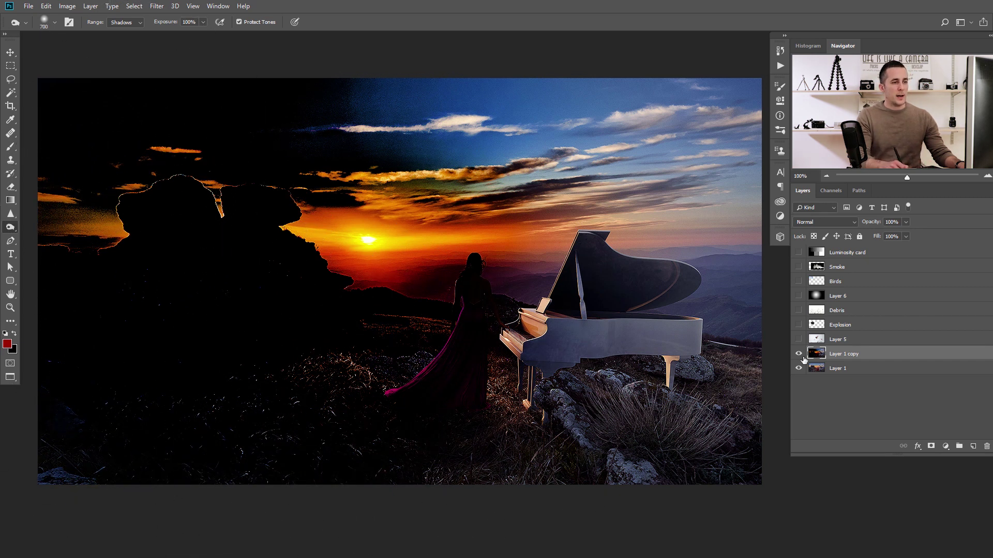
Compare the burned copy with the Color Burn Luminosity card by toggling their visibility, and delete the copy.
click(799, 355)
click(799, 253)
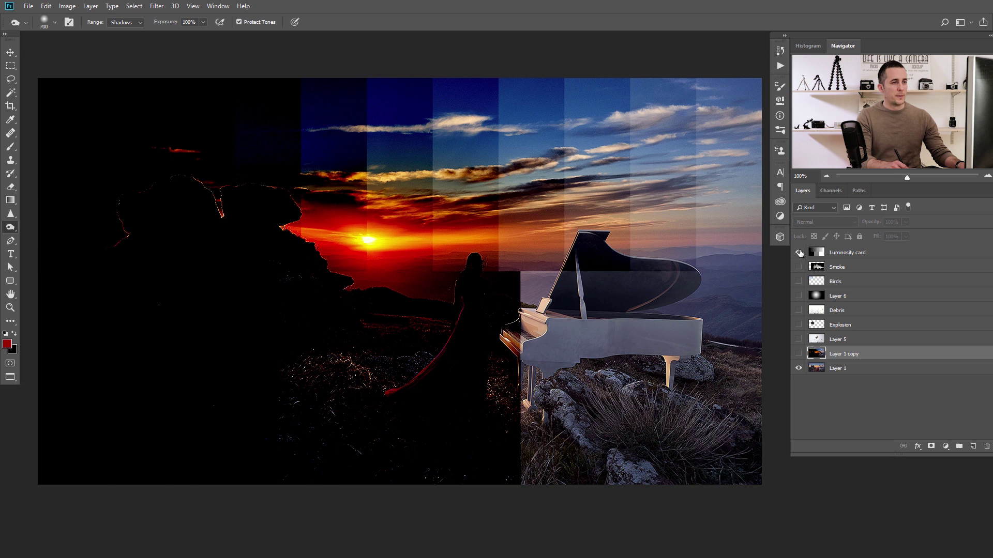
click(799, 253)
click(799, 354)
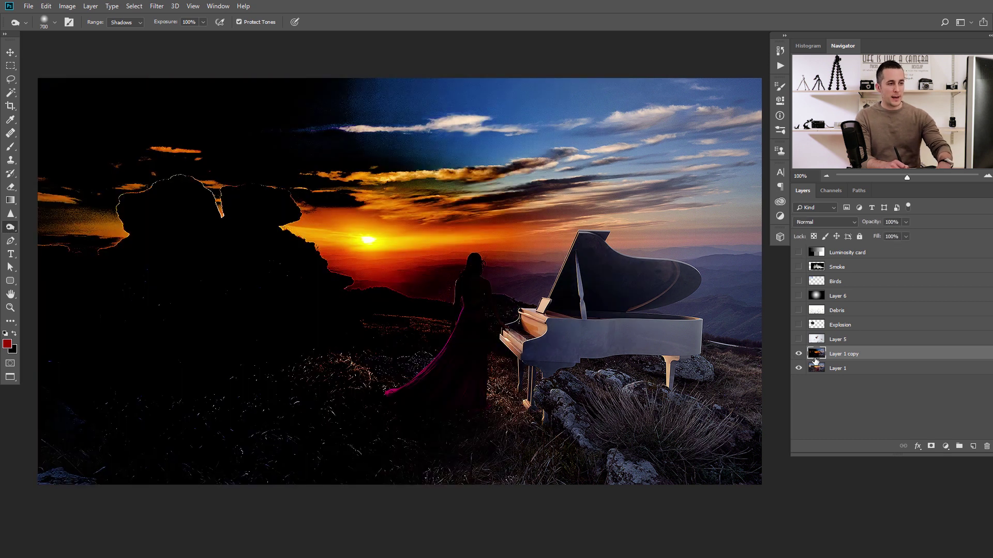
key(Delete)
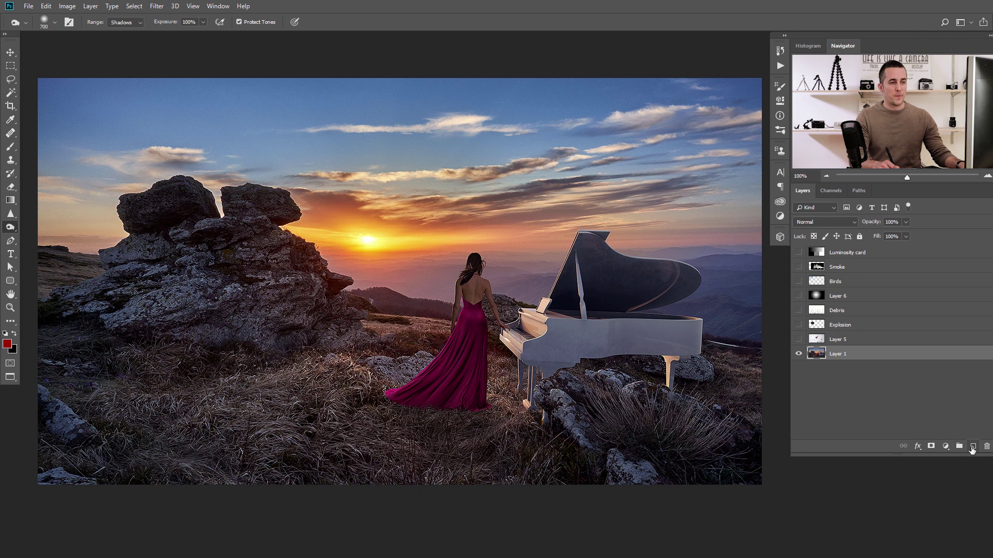
Add a new empty layer above Layer 1 and set its blend mode to Color Burn.
key(ctrl+j)
key(ctrl+z)
click(973, 446)
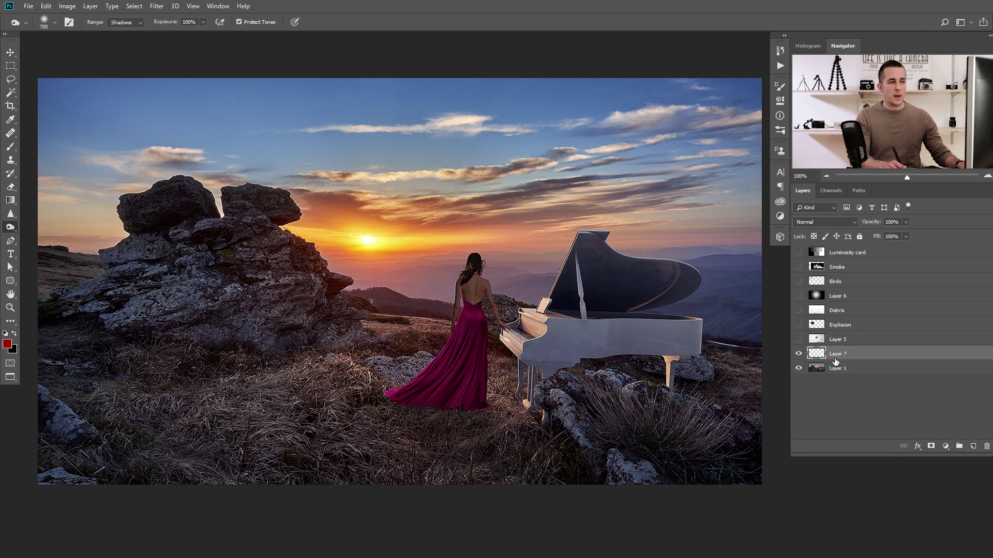
click(826, 223)
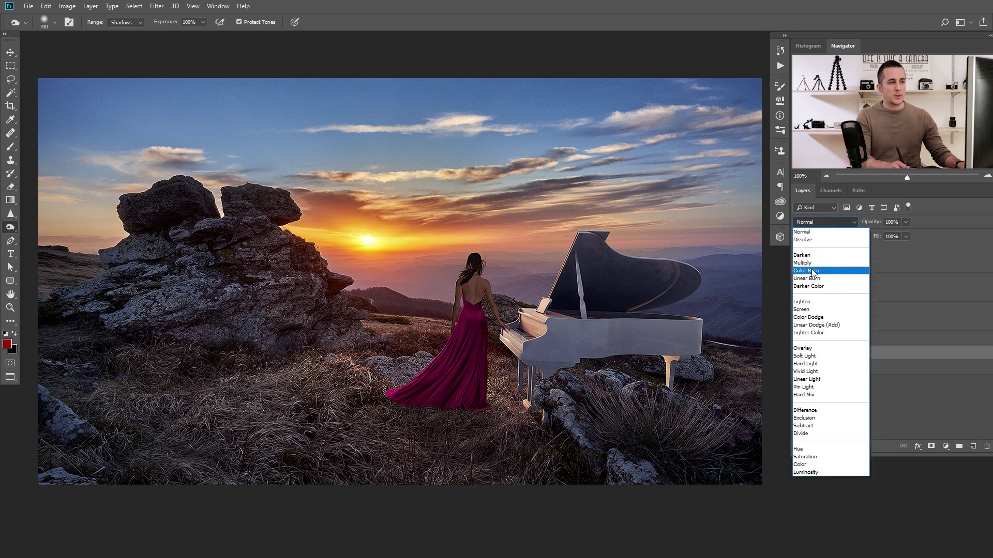
click(813, 271)
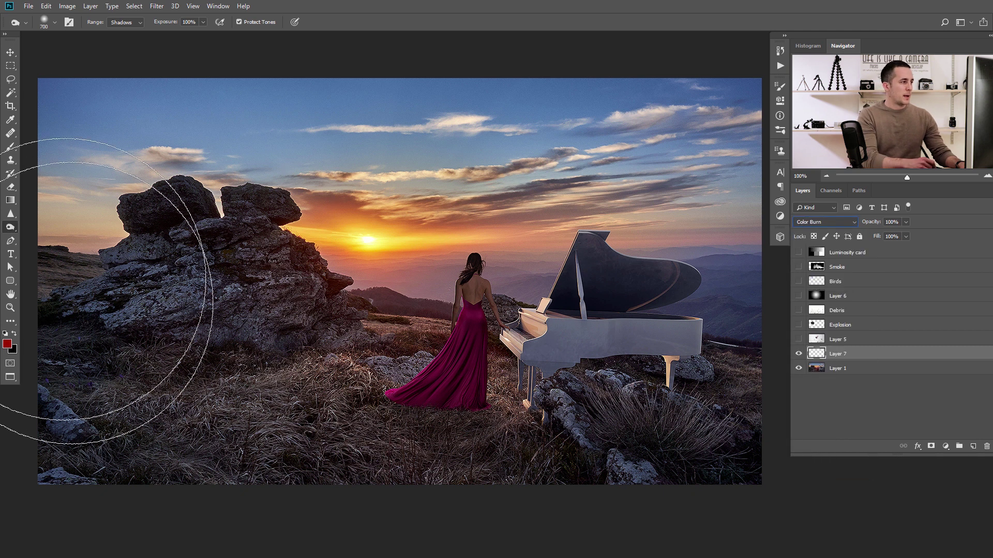
Choose the Brush tool and pick a dark red foreground color.
click(11, 148)
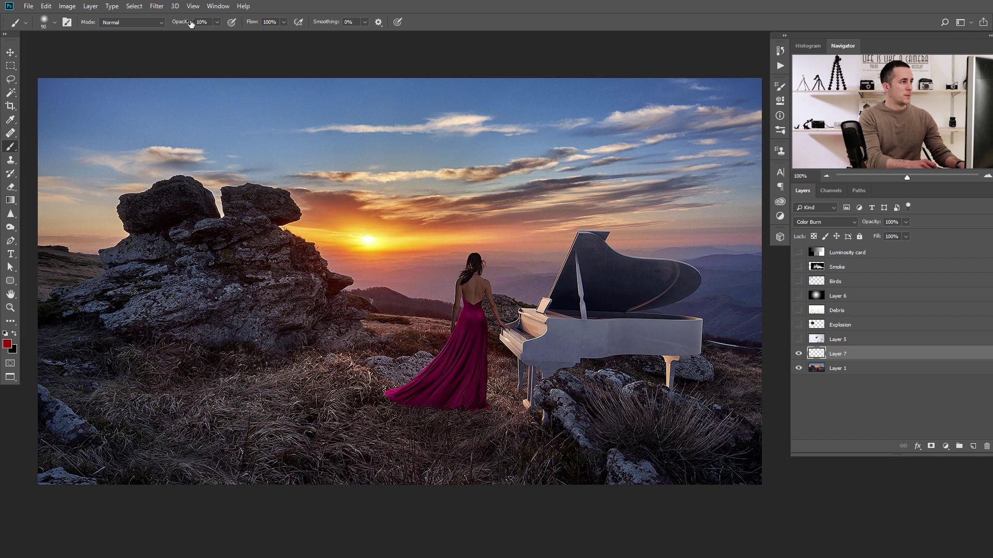
click(7, 344)
click(702, 187)
drag(733, 178, 814, 169)
click(888, 171)
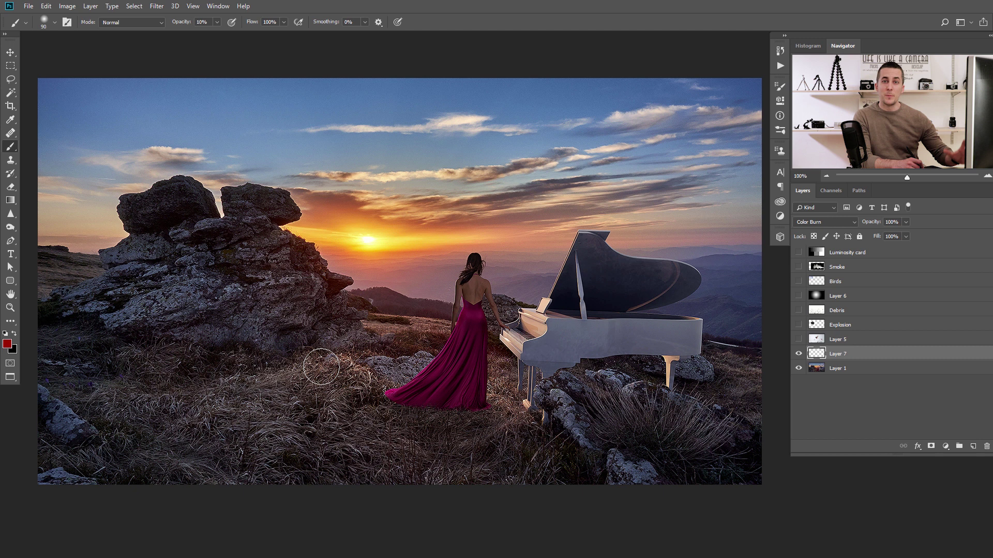
Paint dark red on the Color Burn layer over the grass, the rocks, and the piano's legs and keyboard.
mouse_move(360, 388)
mouse_down()
mouse_move(302, 368)
mouse_move(252, 389)
mouse_move(329, 378)
mouse_up()
mouse_move(301, 417)
mouse_down()
mouse_move(106, 365)
mouse_move(226, 394)
mouse_move(190, 416)
mouse_move(254, 391)
mouse_move(258, 415)
mouse_move(226, 473)
mouse_move(288, 442)
mouse_move(356, 447)
mouse_move(355, 436)
mouse_move(368, 435)
mouse_move(257, 454)
mouse_move(242, 414)
mouse_move(186, 391)
mouse_move(83, 416)
mouse_move(65, 438)
mouse_move(60, 421)
mouse_move(66, 452)
mouse_move(82, 404)
mouse_move(57, 417)
mouse_up()
mouse_move(199, 293)
mouse_down()
mouse_move(203, 268)
mouse_move(167, 267)
mouse_move(67, 307)
mouse_move(189, 259)
mouse_move(175, 344)
mouse_move(231, 304)
mouse_move(232, 356)
mouse_move(303, 298)
mouse_move(291, 326)
mouse_up()
drag(526, 369, 530, 399)
drag(663, 361, 670, 380)
mouse_move(534, 331)
mouse_down()
mouse_move(509, 346)
mouse_move(544, 335)
mouse_up()
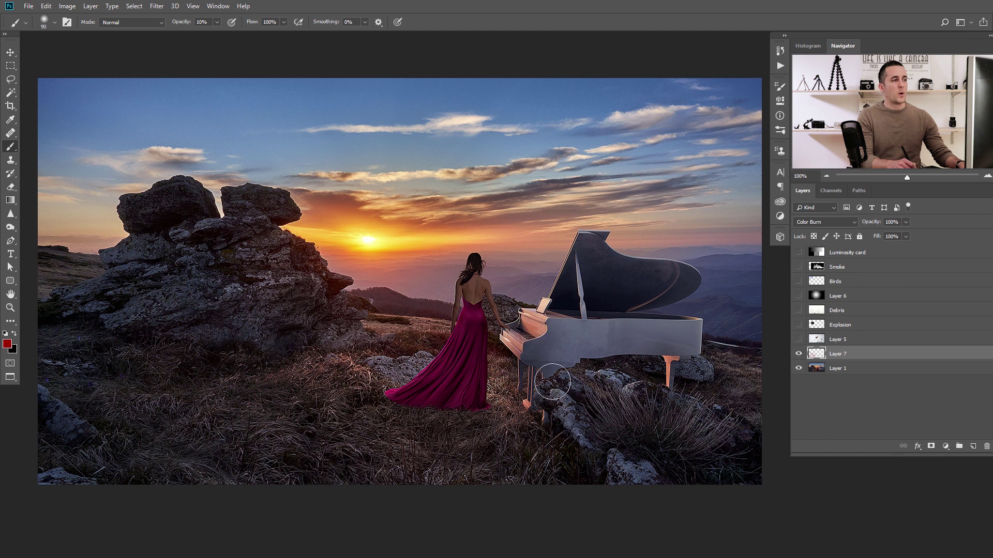
Paint dark red on the Color Burn layer over the sky and clouds around the sunset.
drag(405, 235, 459, 235)
drag(377, 200, 314, 199)
drag(364, 278, 414, 277)
mouse_move(391, 232)
mouse_down()
mouse_move(489, 228)
mouse_move(432, 217)
mouse_up()
drag(492, 206, 568, 198)
drag(495, 232, 433, 231)
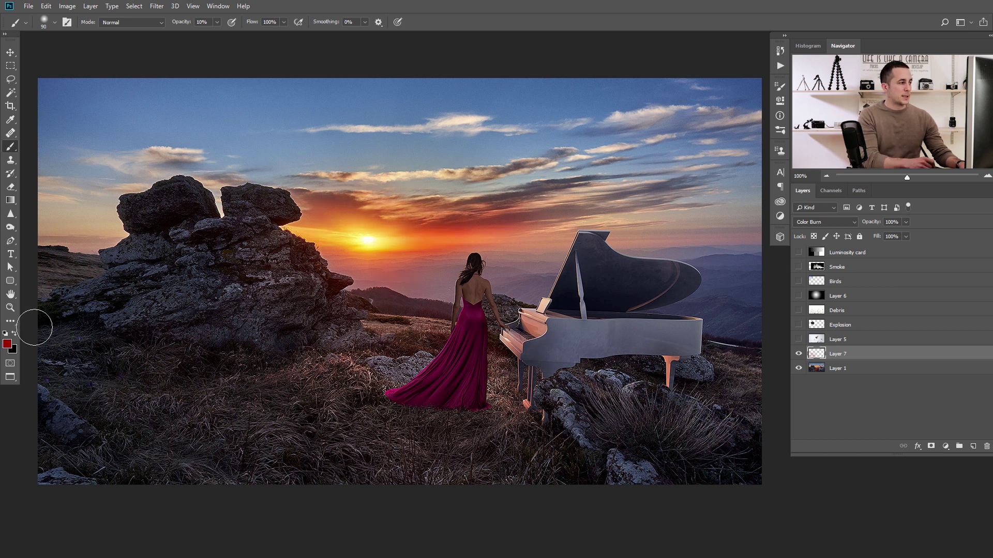
Pick a dark blue foreground color and paint over the clouds on the Color Burn layer.
click(6, 344)
click(710, 181)
click(754, 177)
click(889, 176)
mouse_move(505, 199)
mouse_down()
mouse_move(623, 182)
mouse_move(615, 200)
mouse_move(499, 201)
mouse_move(319, 184)
mouse_move(478, 190)
mouse_up()
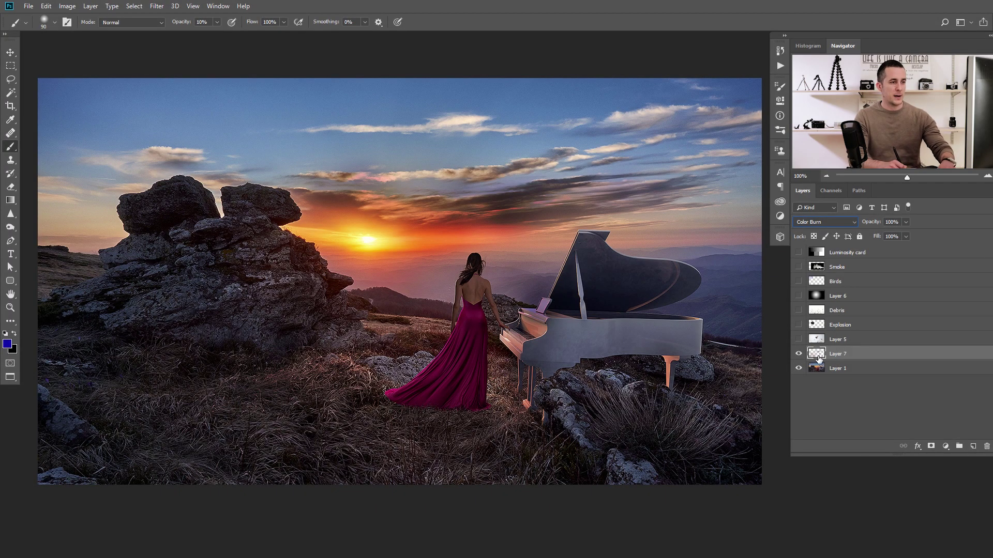
Delete the painted Color Burn layer above Layer 1.
click(988, 447)
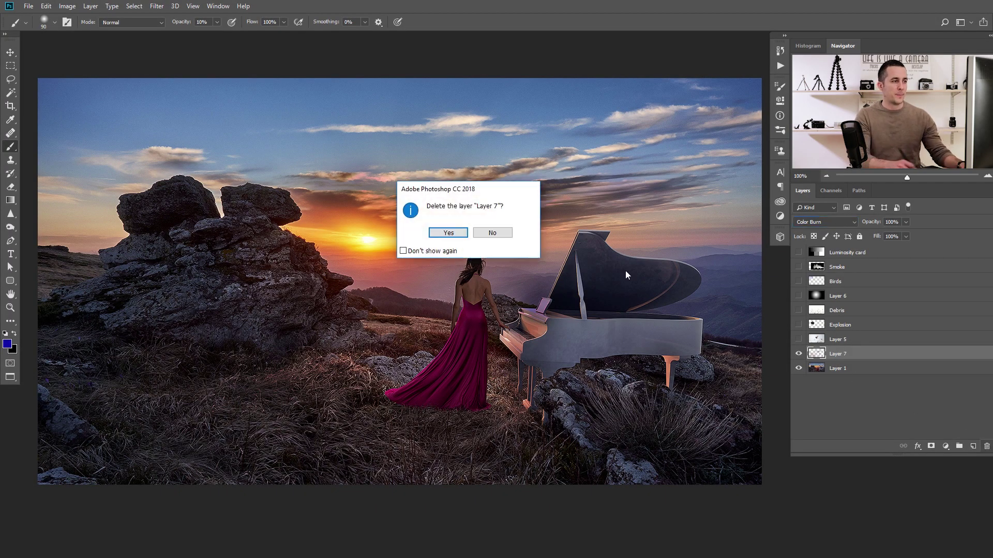
click(446, 229)
Show the Luminosity card and set its blend mode to Linear Burn.
click(816, 254)
click(799, 253)
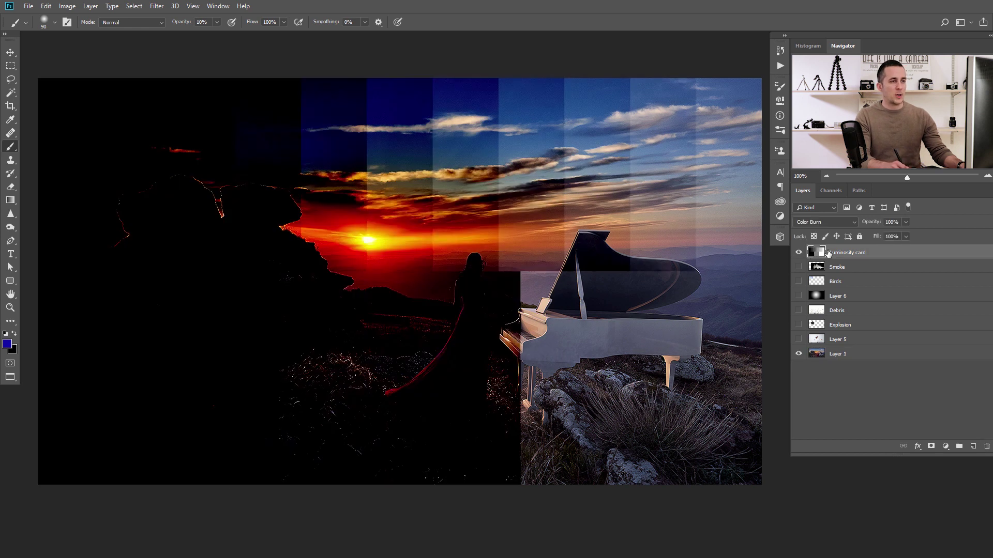
click(818, 221)
click(811, 280)
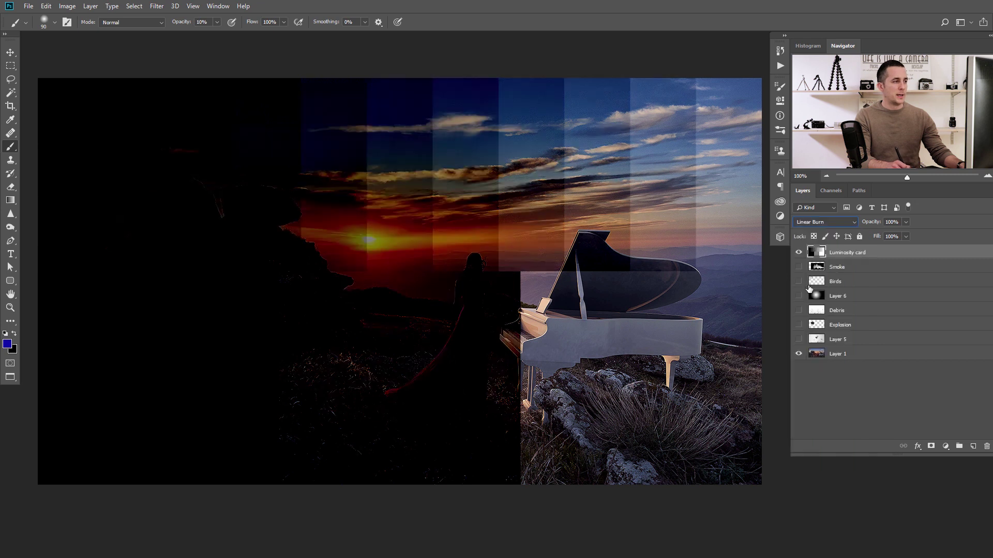
Compare the Luminosity card in Color Burn and Linear Burn, ending with the blend mode on Linear Burn.
key(ctrl+z)
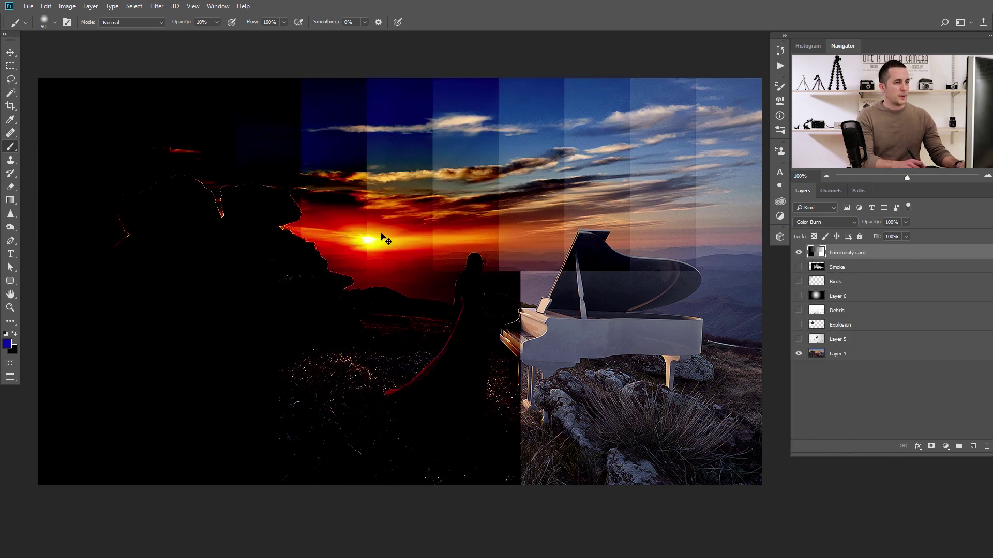
key(ctrl+shift+z)
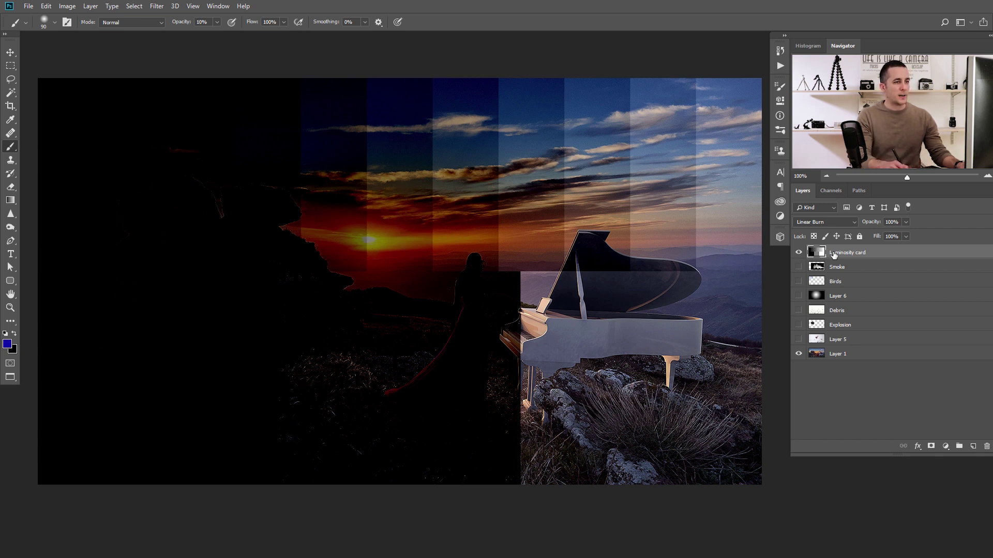
click(831, 222)
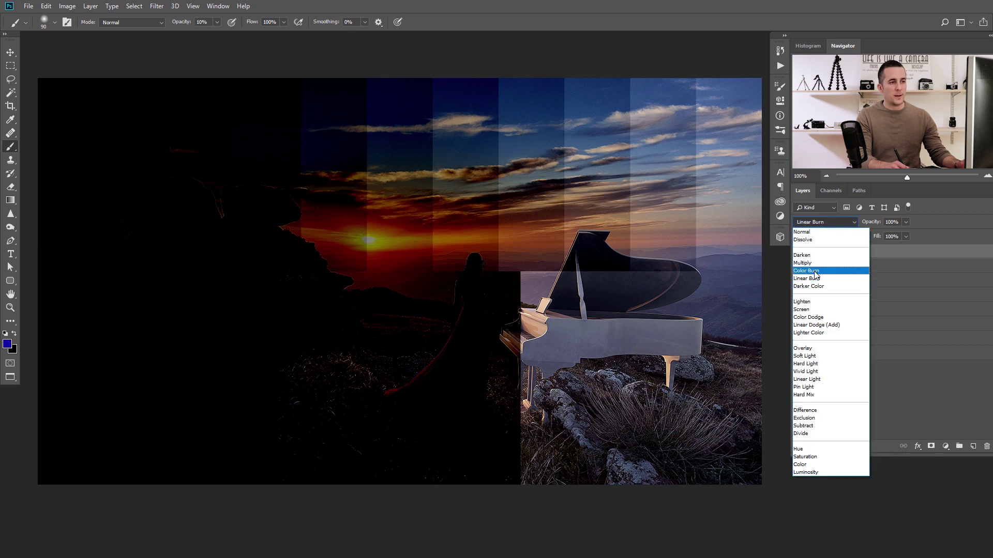
click(815, 271)
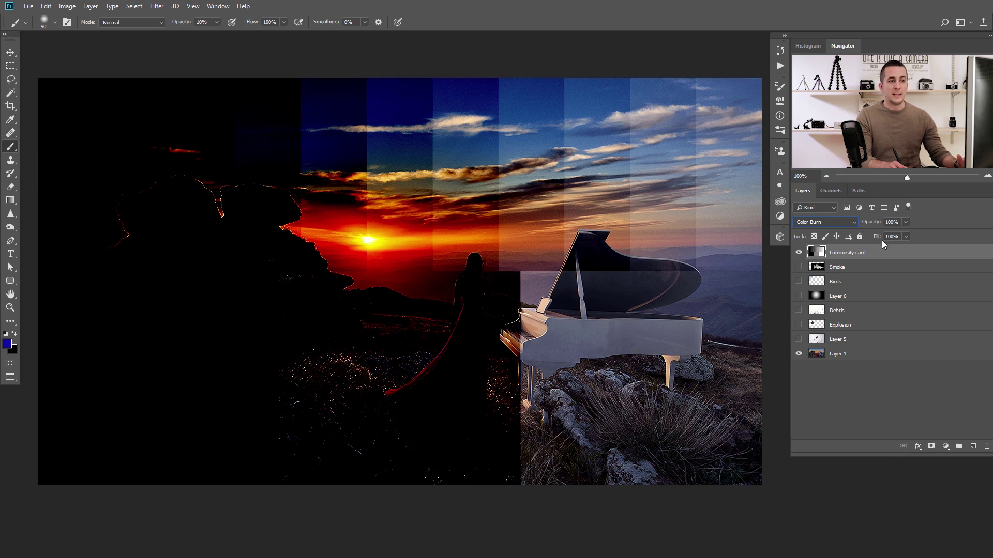
mouse_move(872, 223)
mouse_down()
mouse_move(846, 225)
mouse_move(899, 222)
mouse_move(865, 239)
mouse_move(906, 236)
mouse_up()
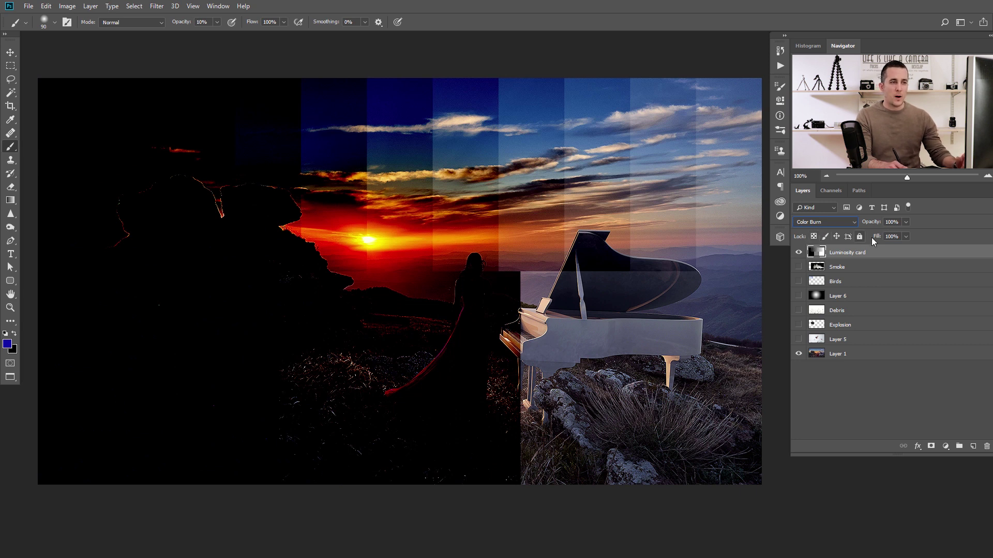
click(822, 227)
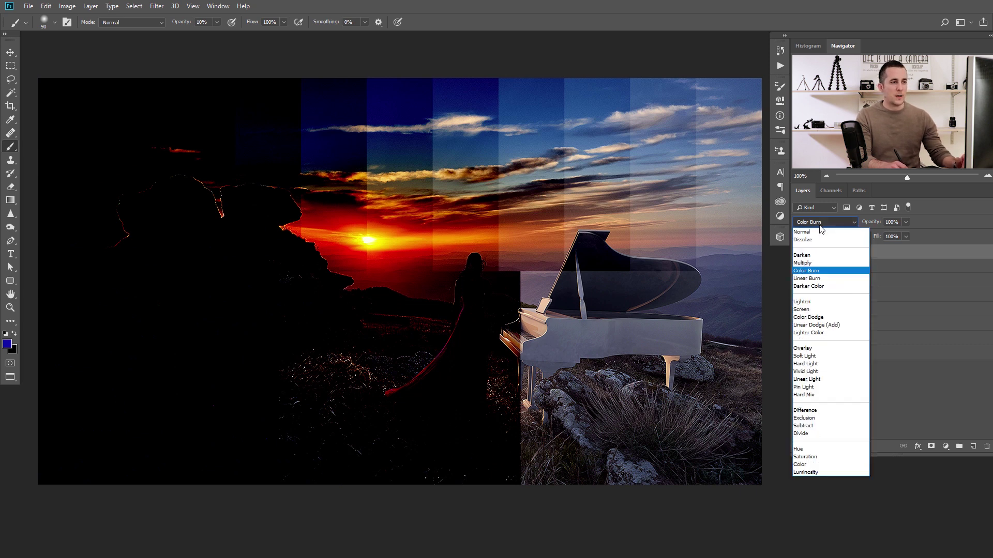
click(809, 278)
mouse_move(869, 236)
mouse_down()
mouse_move(884, 233)
mouse_move(863, 221)
mouse_move(875, 222)
mouse_up()
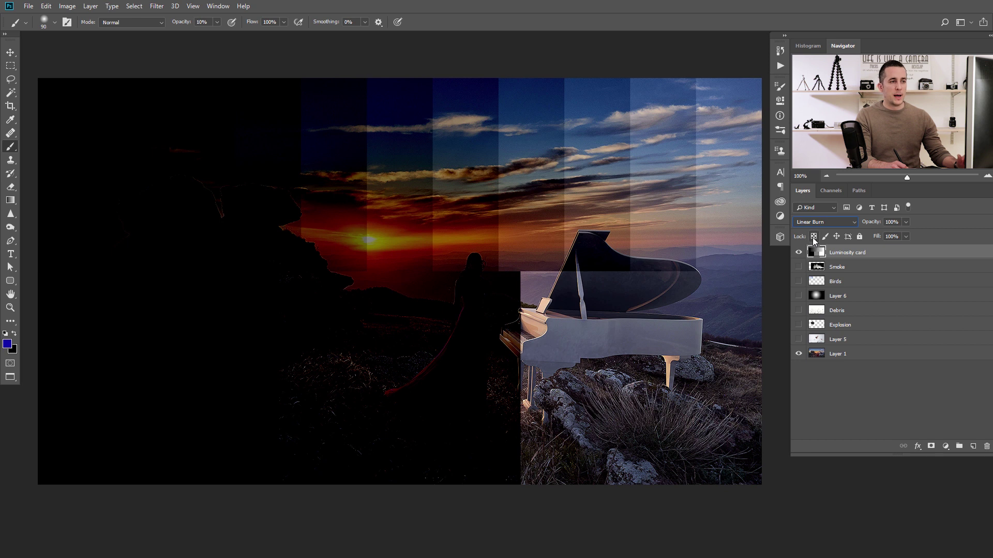
Hide the Luminosity card, add a new layer above it and choose an orange foreground color.
click(799, 253)
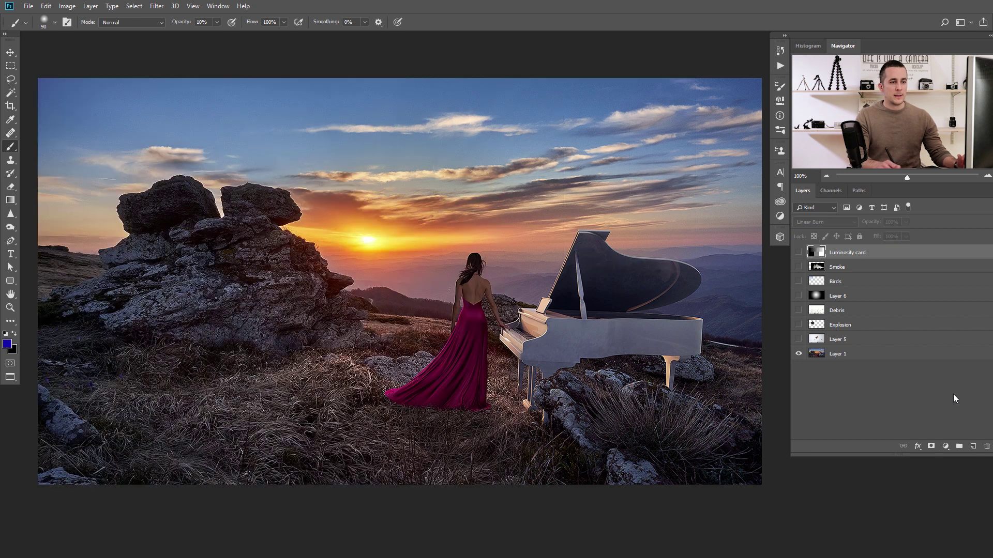
click(974, 446)
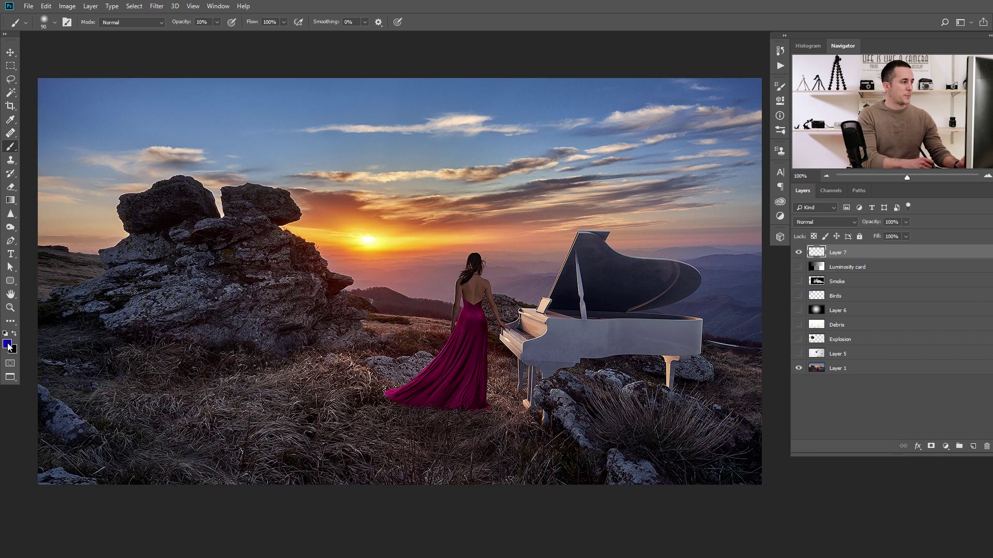
click(7, 344)
text(a54200)
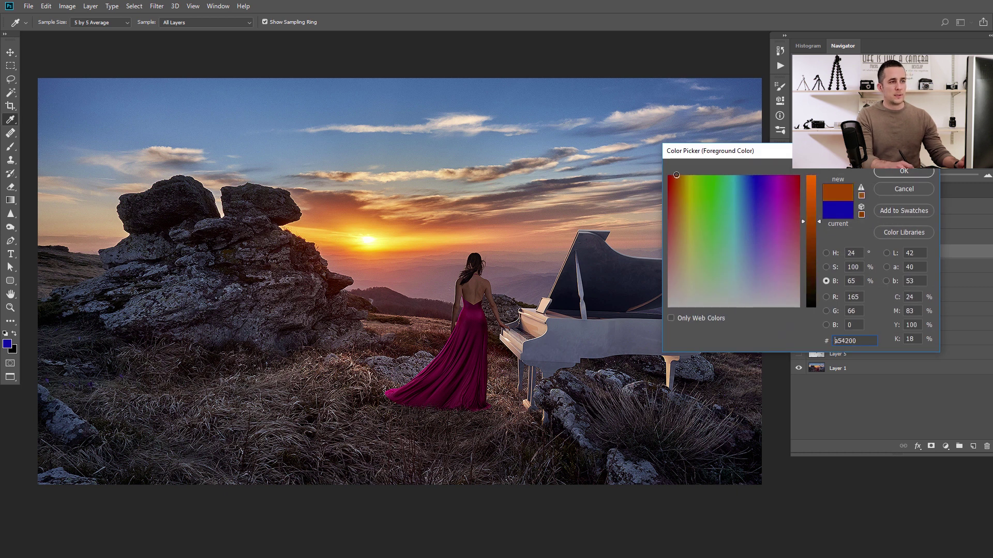
key(Return)
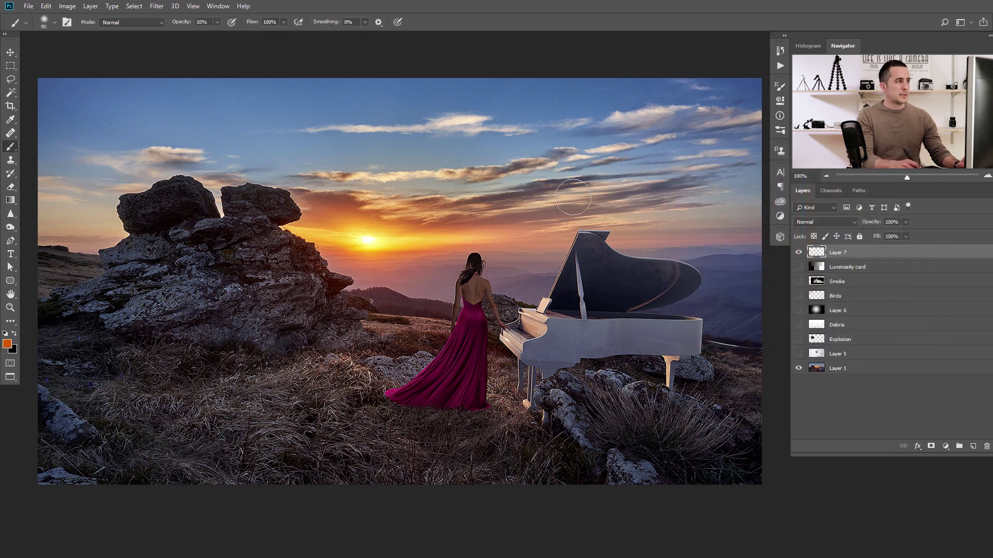
Paint one soft orange spot on the clouds above the sun with a size 300 brush at 100% opacity.
drag(177, 23, 299, 18)
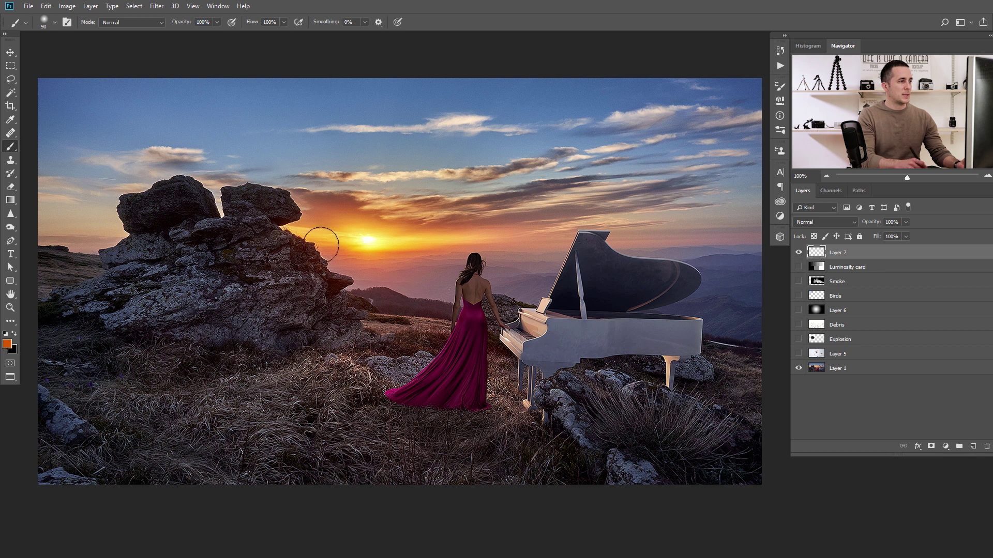
key(bracketright)
key(bracketright)
key(bracketright)
key(bracketright)
key(bracketright)
key(bracketright)
key(bracketright)
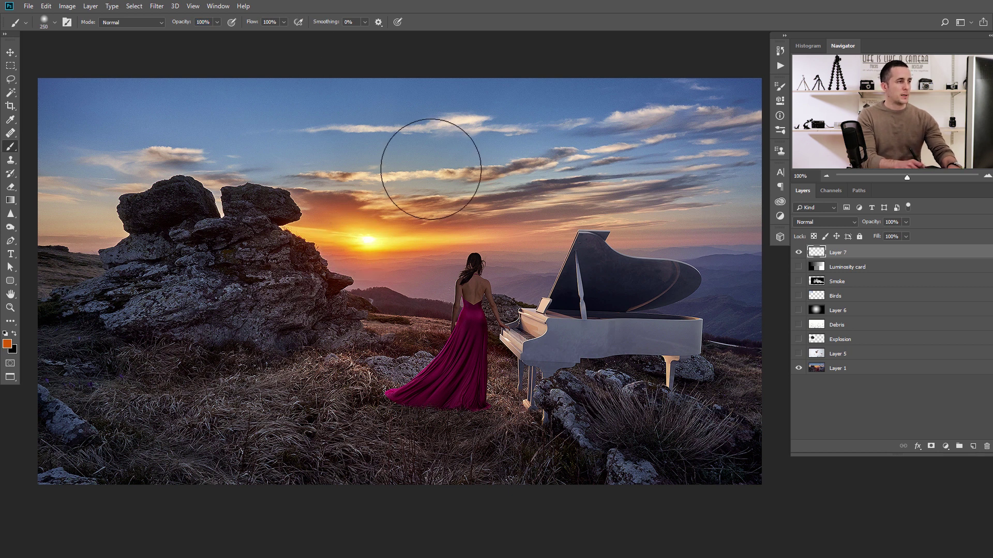
click(429, 179)
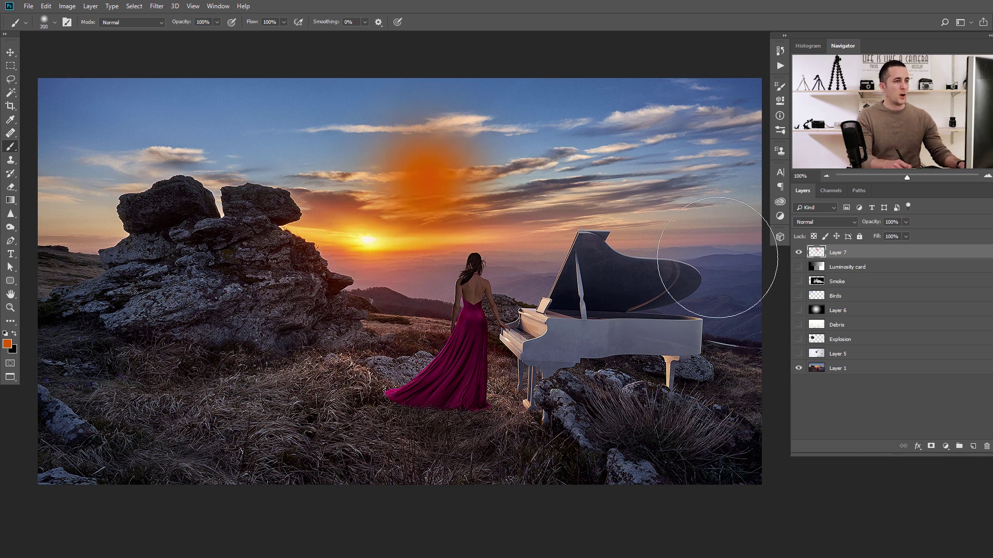
Examine the Transparency Shapes Layer option in Layer 7's blending options while its mode is Normal, without keeping changes.
double_click(901, 260)
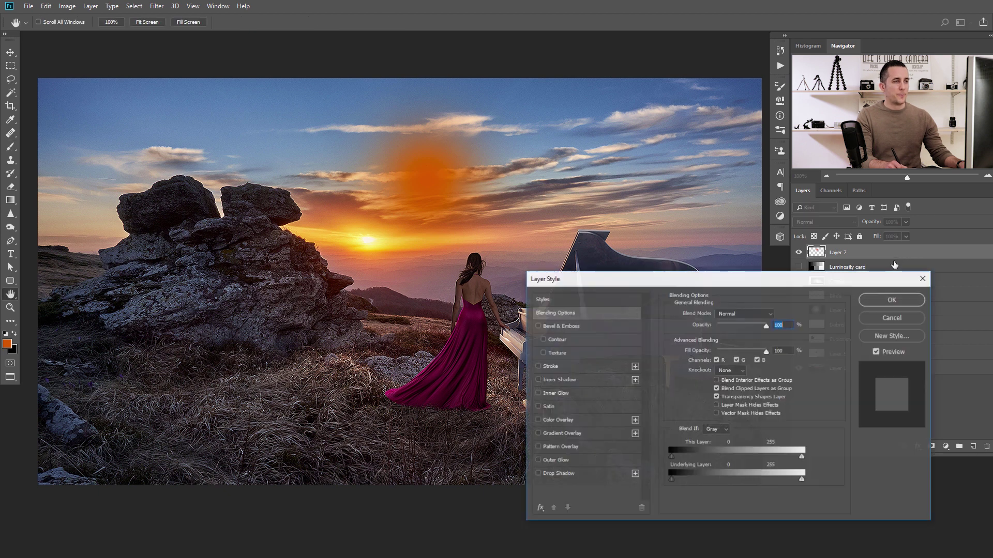
drag(749, 279, 784, 288)
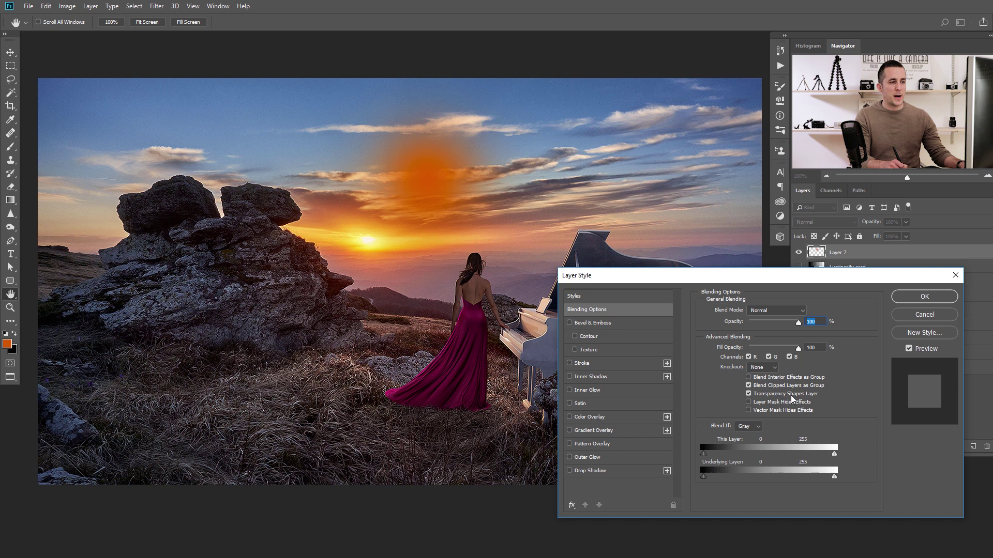
click(748, 394)
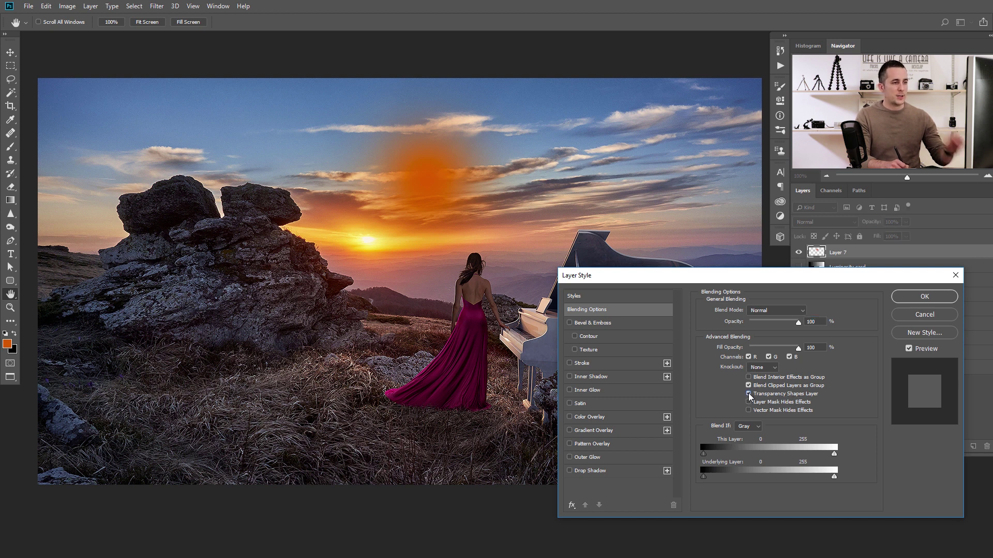
click(924, 313)
Set Layer 7 to Color Burn and turn off its Transparency Shapes Layer option, comparing the spot with it on and off.
click(829, 221)
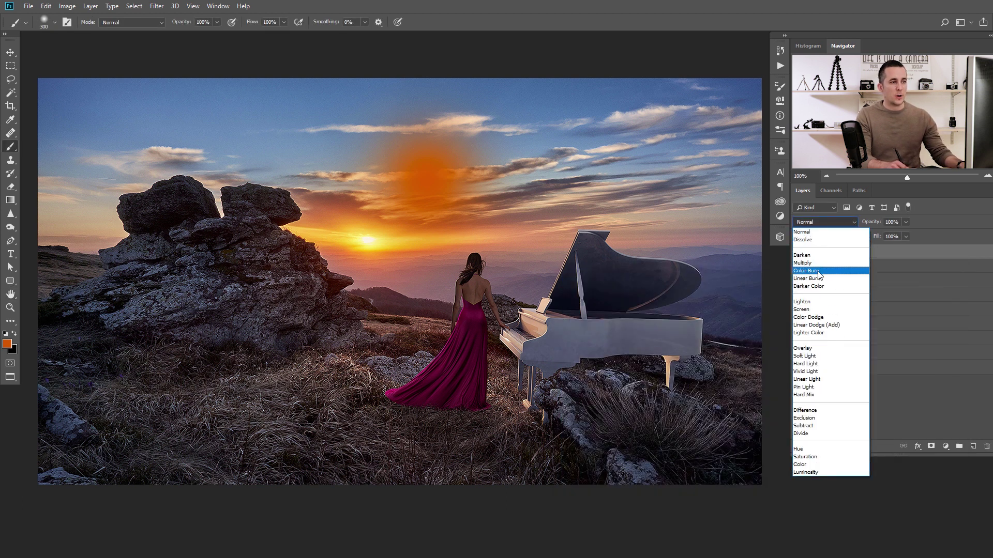
click(844, 255)
double_click(882, 253)
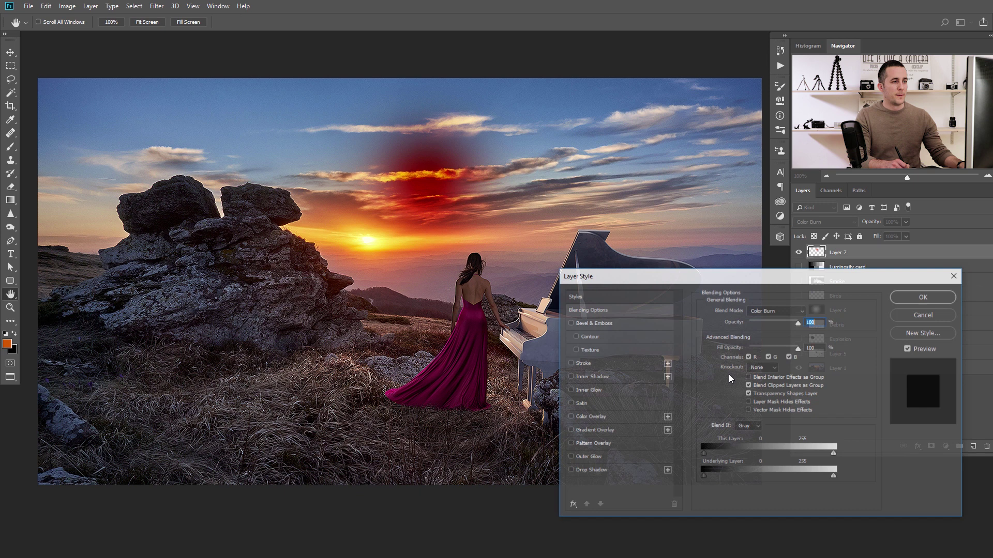
click(750, 393)
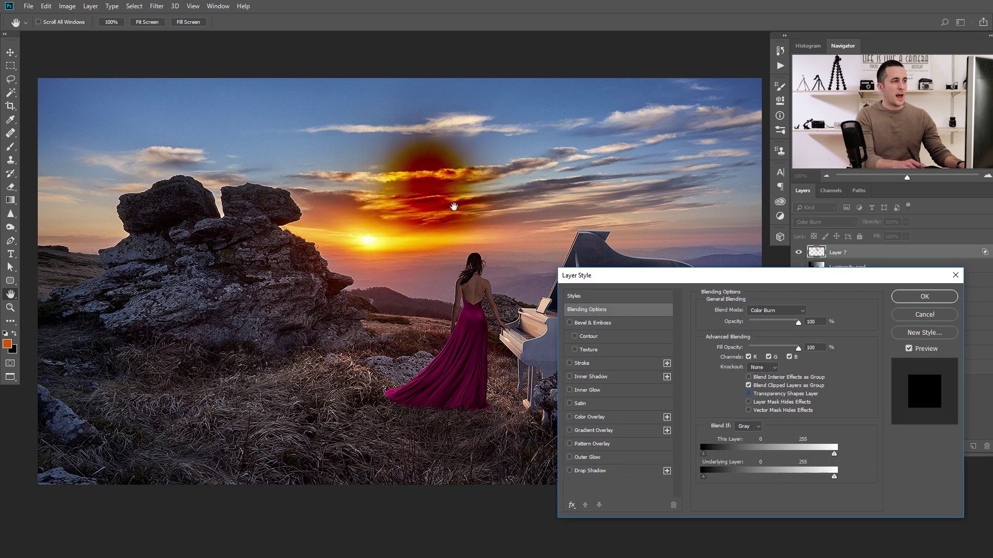
click(750, 395)
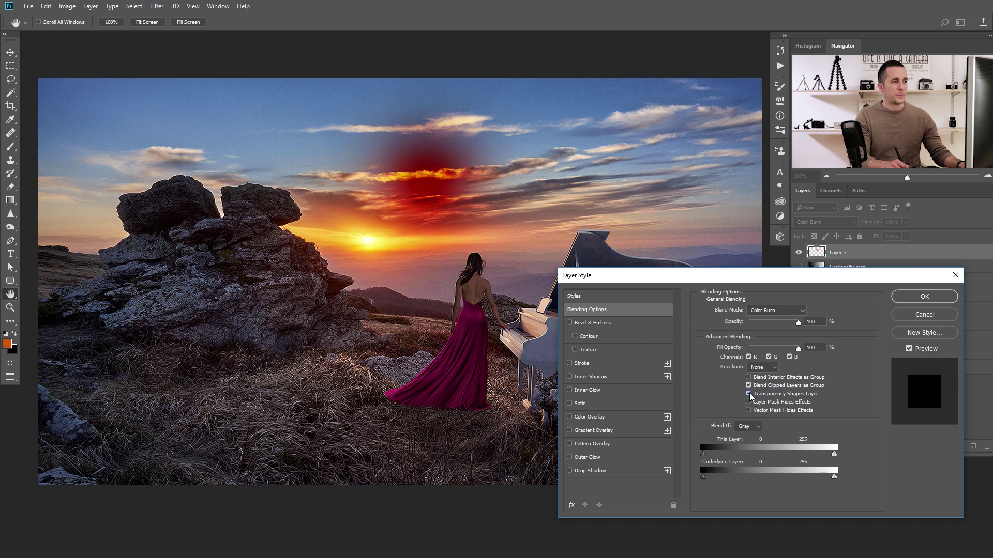
click(749, 395)
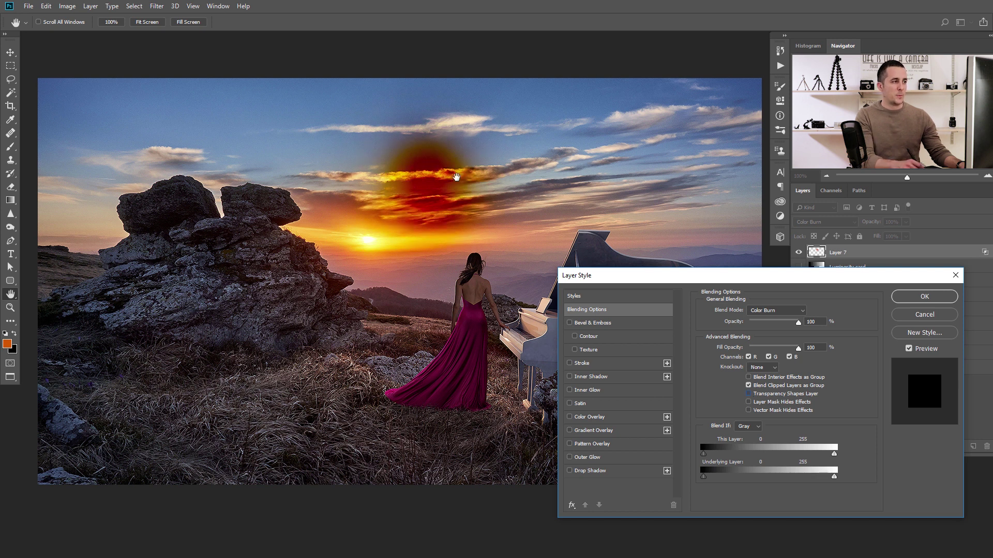
click(749, 394)
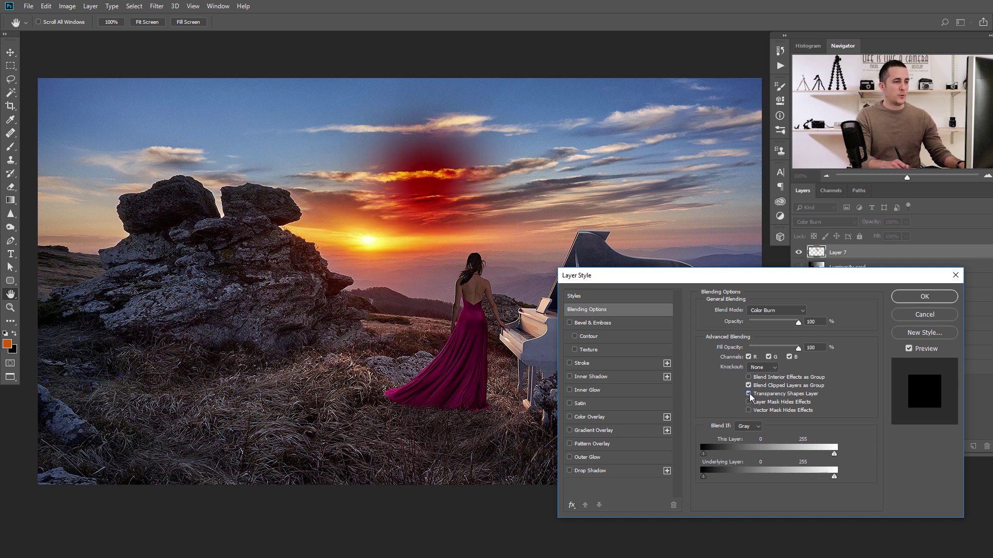
click(907, 300)
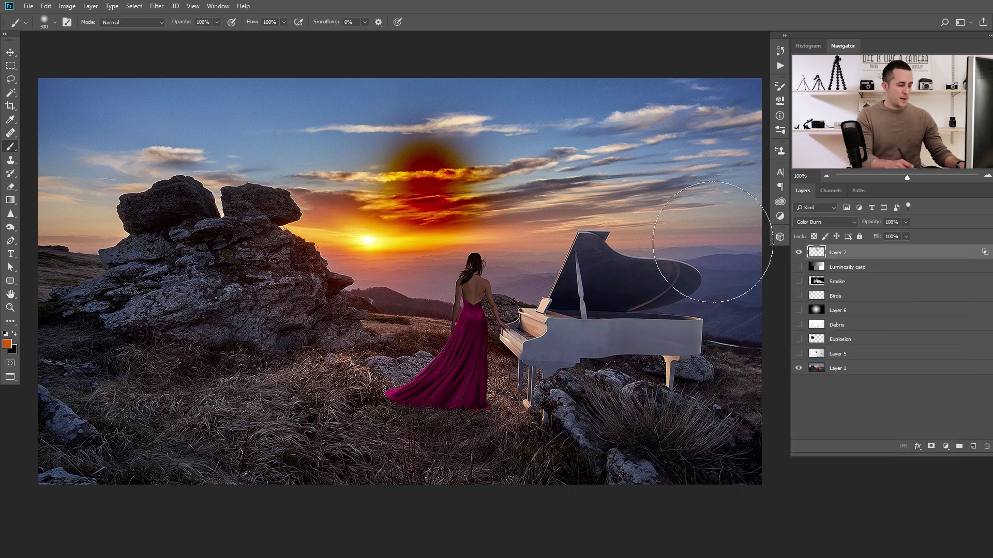
Move the painted Color Burn spot down over the setting sun.
key(v)
drag(428, 203, 383, 246)
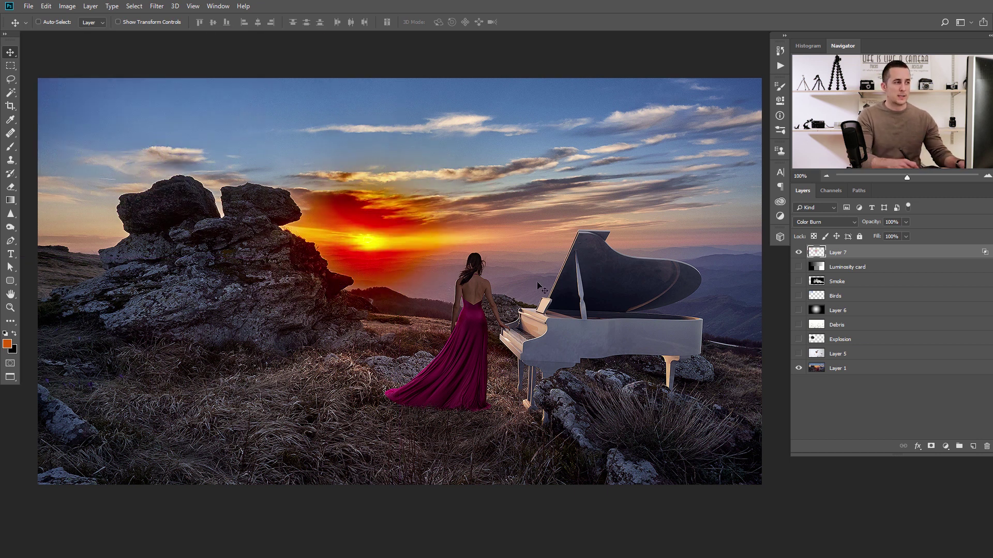
mouse_move(379, 248)
mouse_down()
mouse_move(442, 203)
mouse_move(364, 247)
mouse_up()
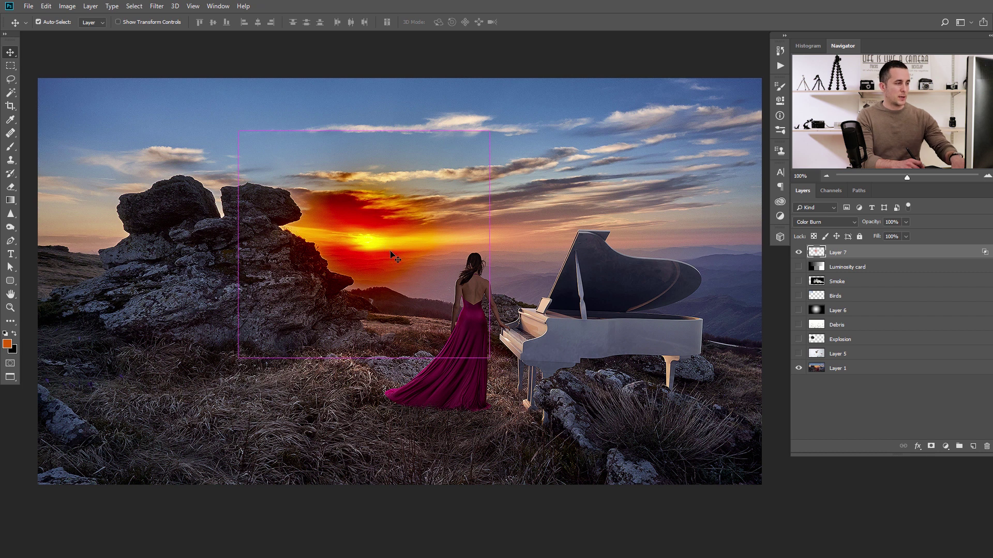
Try shifting the painted spot's hue, saturation and lightness with Hue/Saturation.
key(ctrl+u)
drag(765, 288, 724, 289)
drag(766, 262, 787, 262)
drag(765, 315, 793, 315)
click(879, 231)
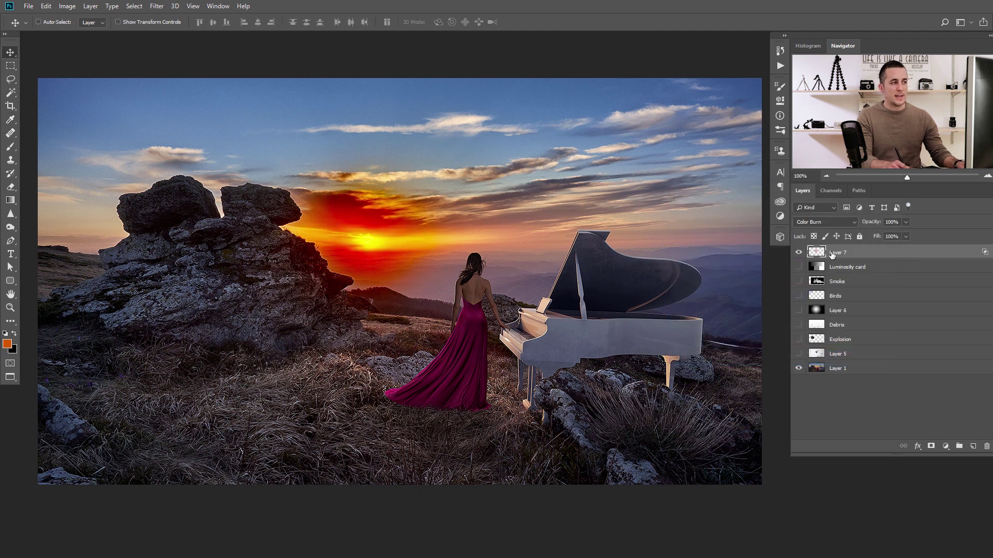
Turn Transparency Shapes Layer back on for Layer 7 to compare the effect, and delete the layer.
double_click(909, 254)
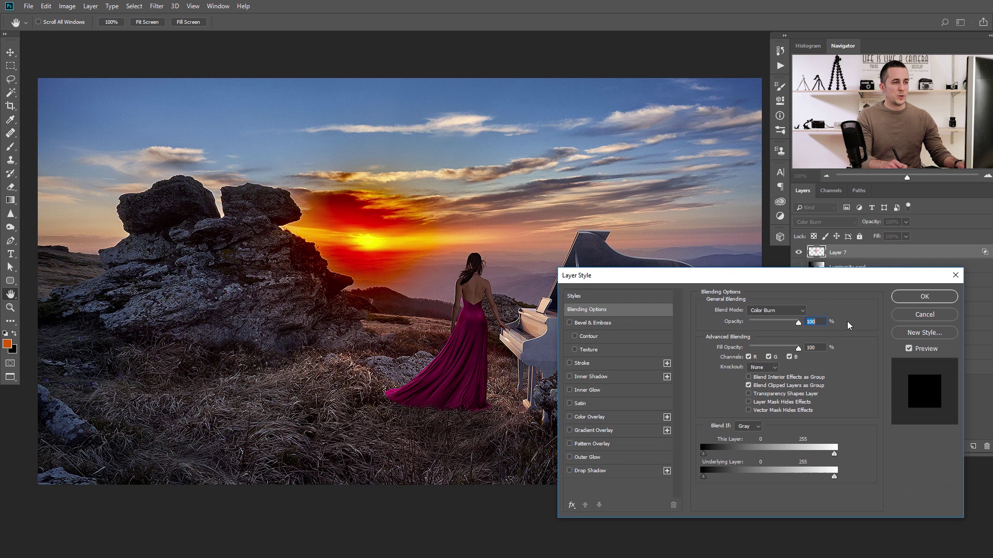
click(750, 395)
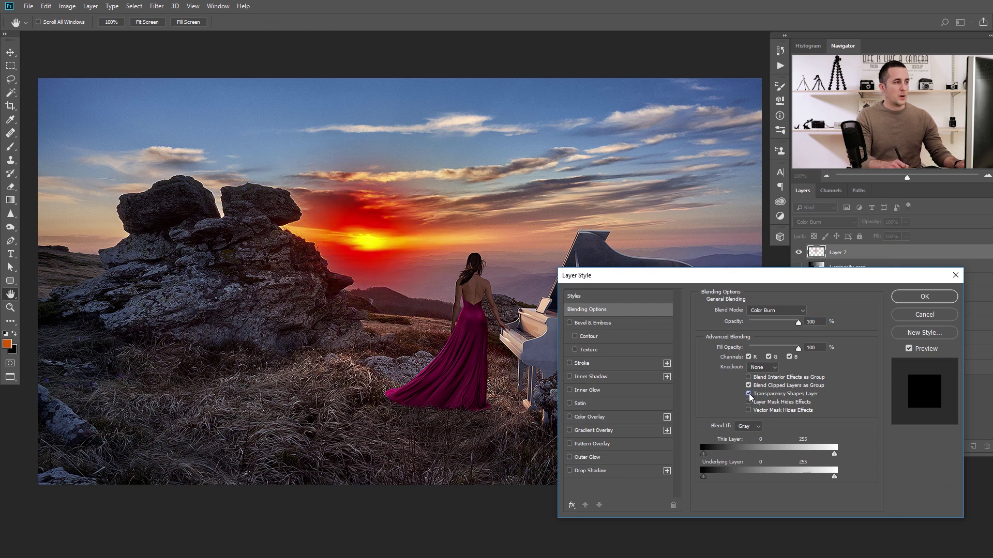
click(911, 299)
key(Delete)
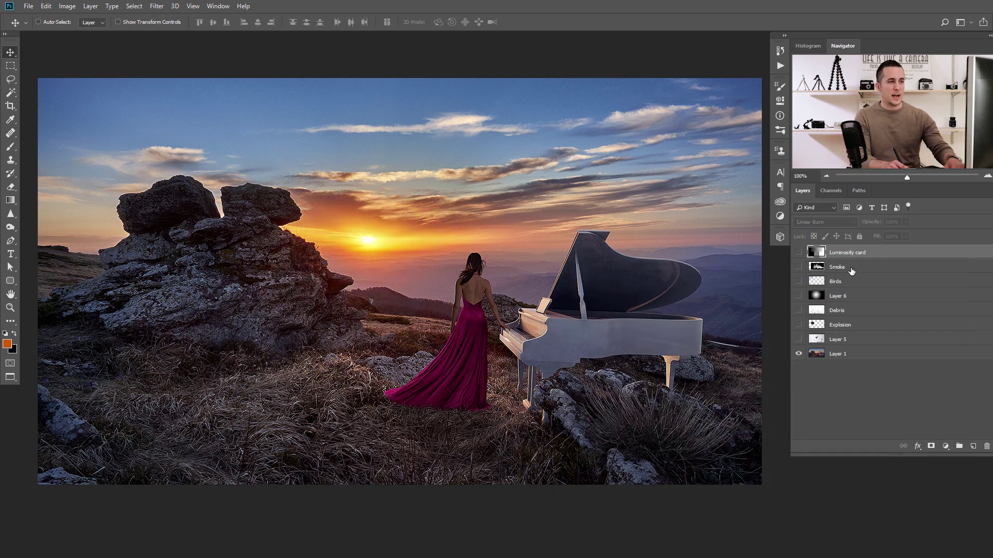
Show the Luminosity card and set its blend mode to Darker Color.
click(798, 253)
click(824, 222)
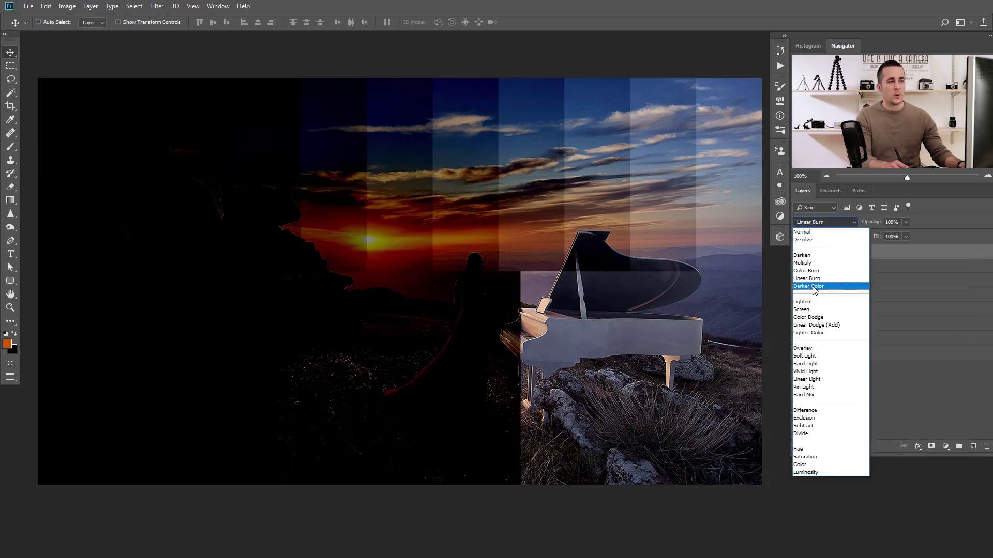
click(810, 288)
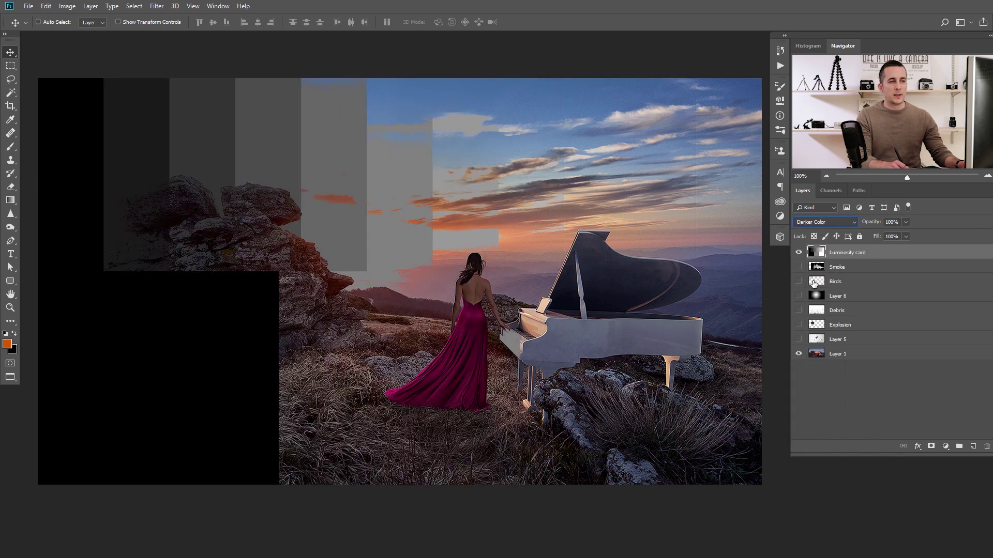
Switch the Luminosity card between Darken and Darker Color to compare how the two modes affect the sky.
click(826, 223)
click(813, 255)
click(827, 223)
click(812, 286)
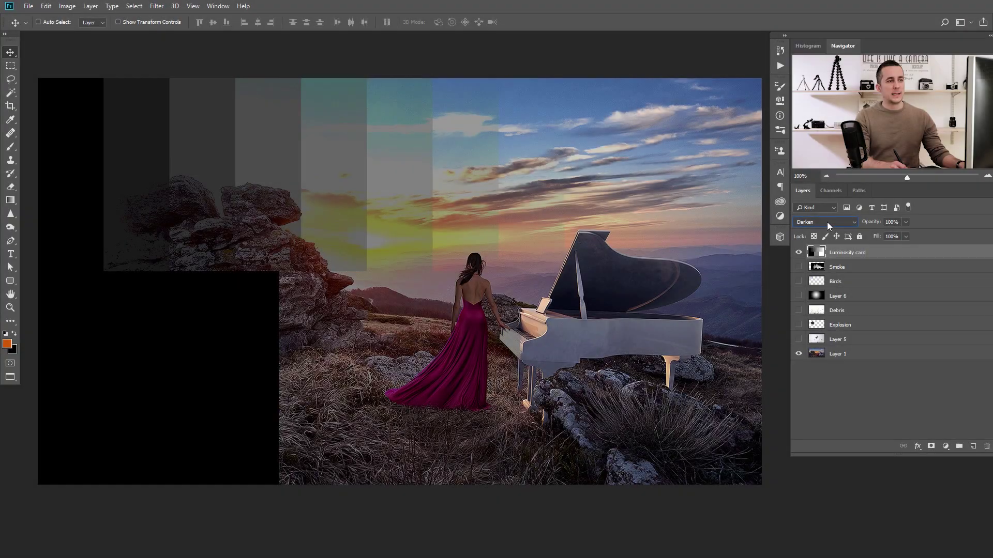
Set the Luminosity card's blend mode to Lighten.
click(826, 222)
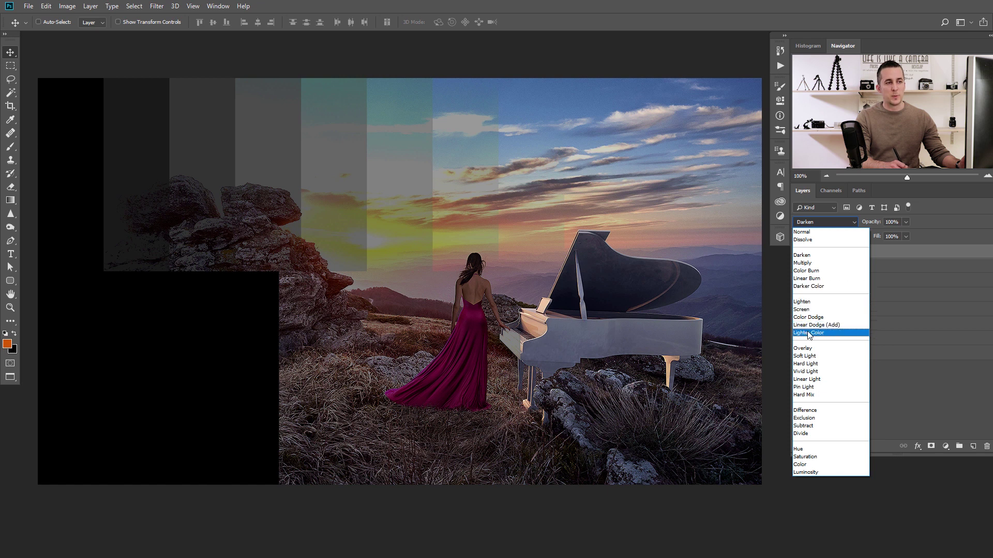
click(813, 302)
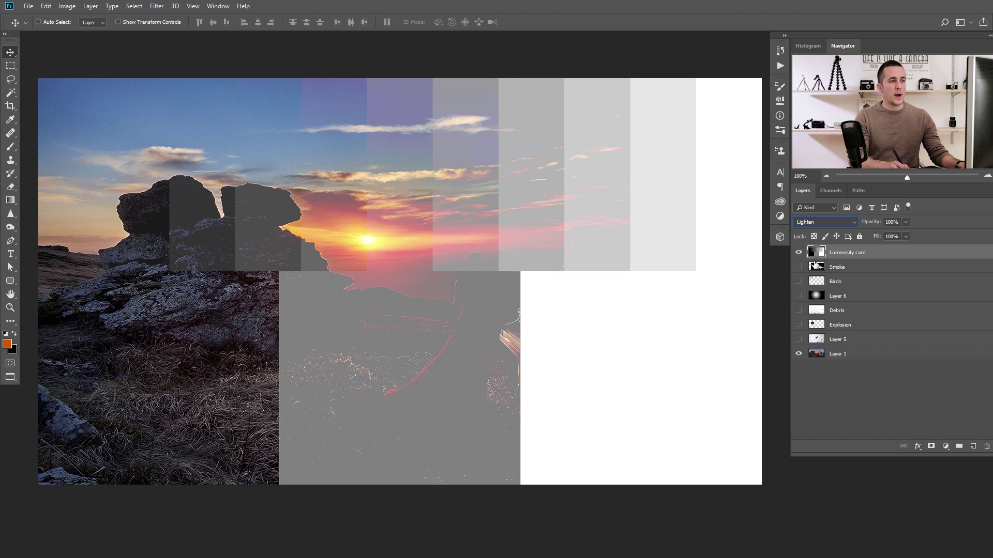
Switch the Luminosity card between Lighter Color and Lighten to compare how the two modes affect the photo.
click(814, 223)
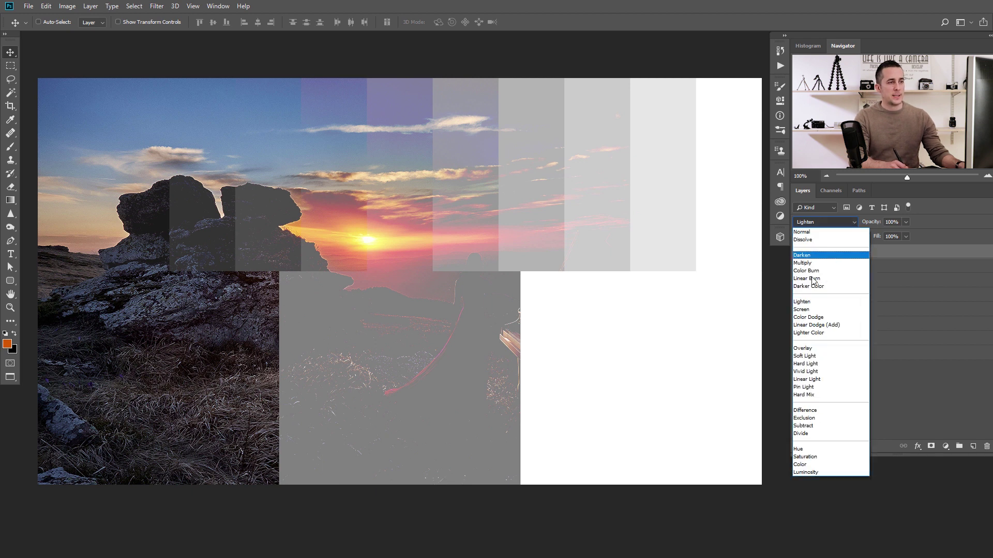
click(807, 334)
key(ctrl+z)
key(ctrl+z)
key(ctrl+z)
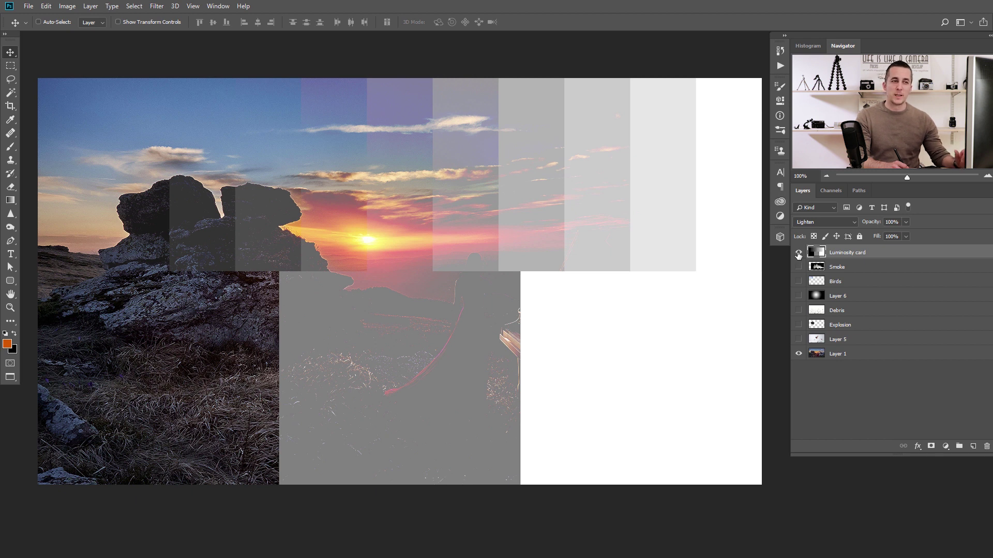
Switch to the night highway document and toggle the DSCF7220.RAF and DSCF7222.RAF layers to compare the light trails in the three exposures.
key(ctrl+Tab)
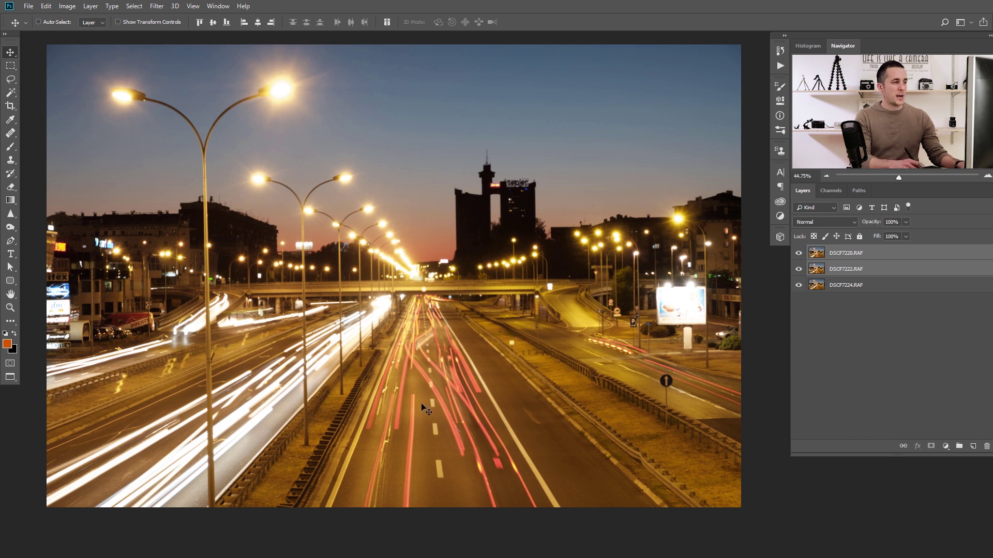
click(800, 268)
click(799, 254)
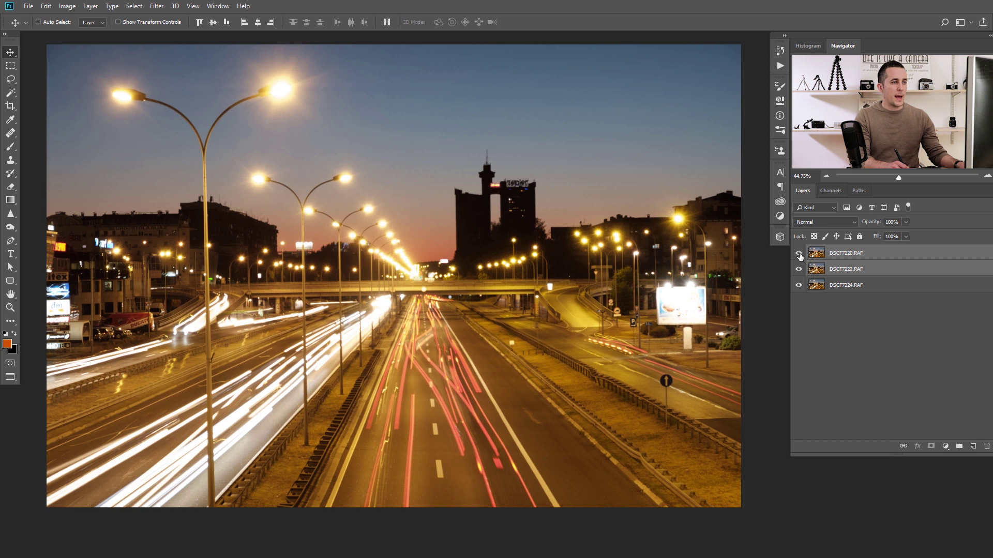
click(799, 253)
click(799, 269)
click(798, 254)
click(798, 270)
click(798, 254)
click(798, 270)
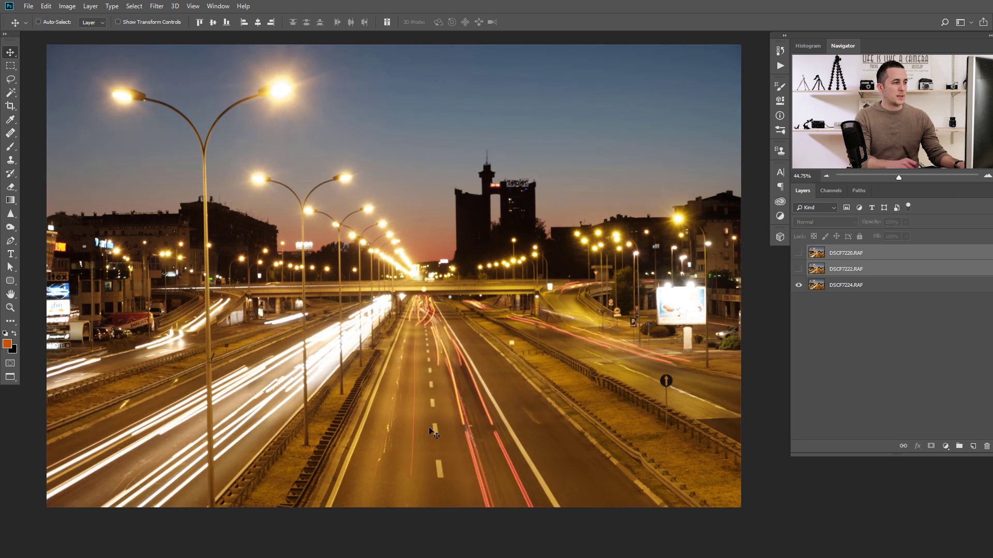
click(799, 269)
click(798, 253)
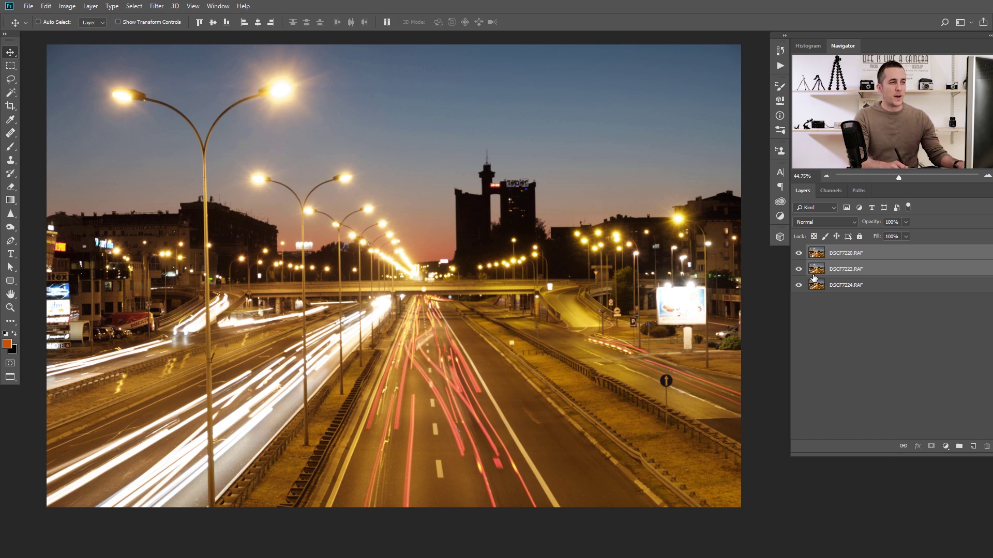
Hide the DSCF7222.RAF layer and set the visible DSCF7220.RAF layer's blend mode to Lighten.
click(799, 270)
click(798, 254)
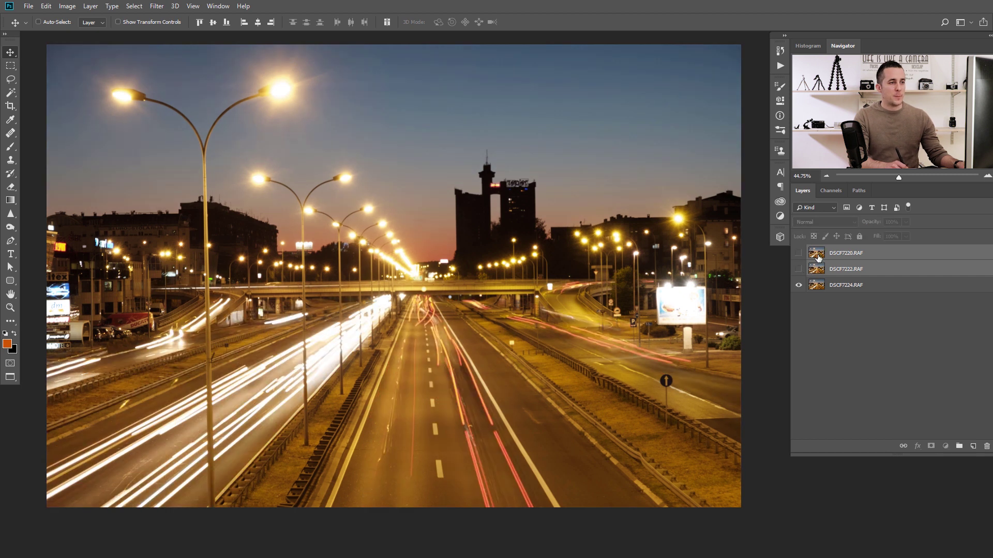
click(799, 253)
click(826, 222)
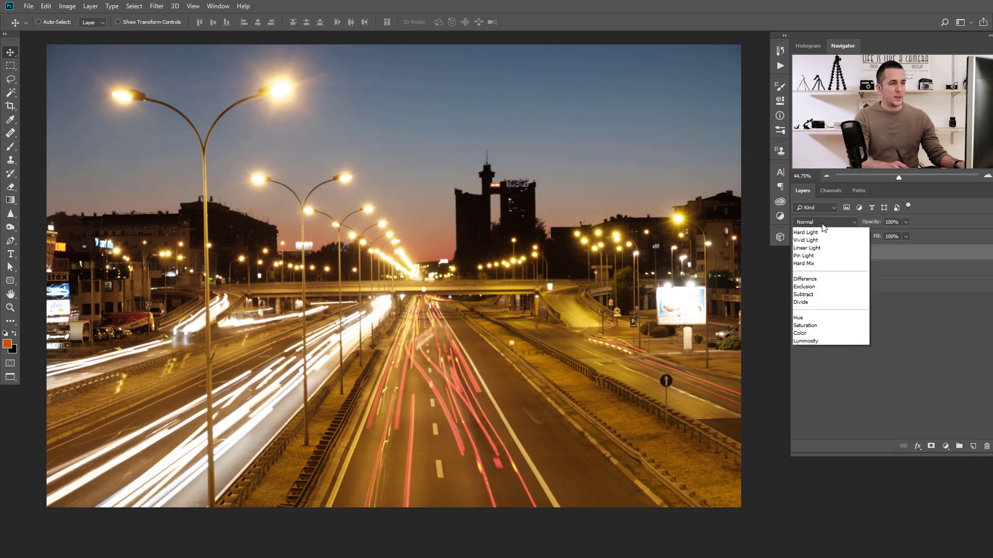
click(805, 302)
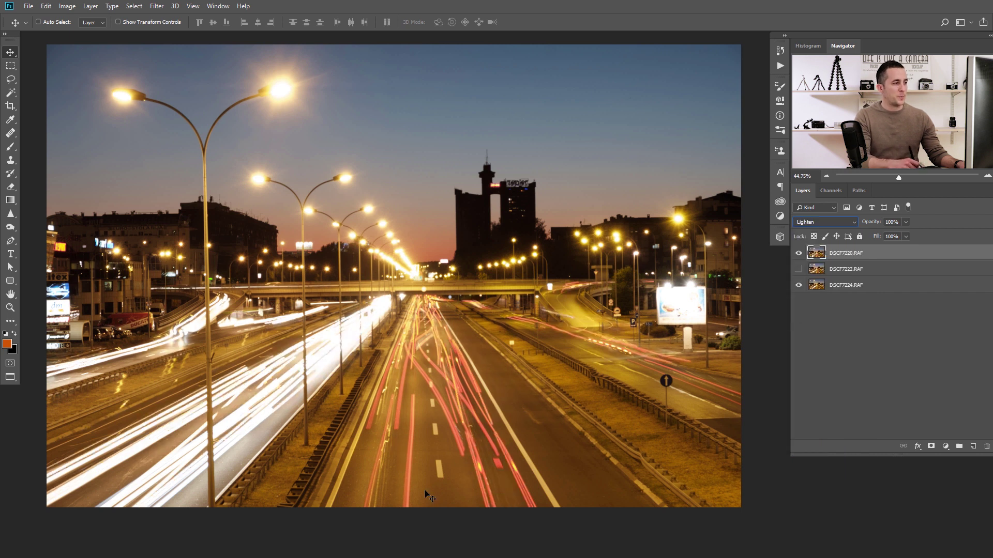
Toggle the DSCF7220.RAF layer's visibility to compare the traffic light trails with and without the Lighten blend.
click(799, 253)
click(799, 253)
click(798, 253)
click(799, 254)
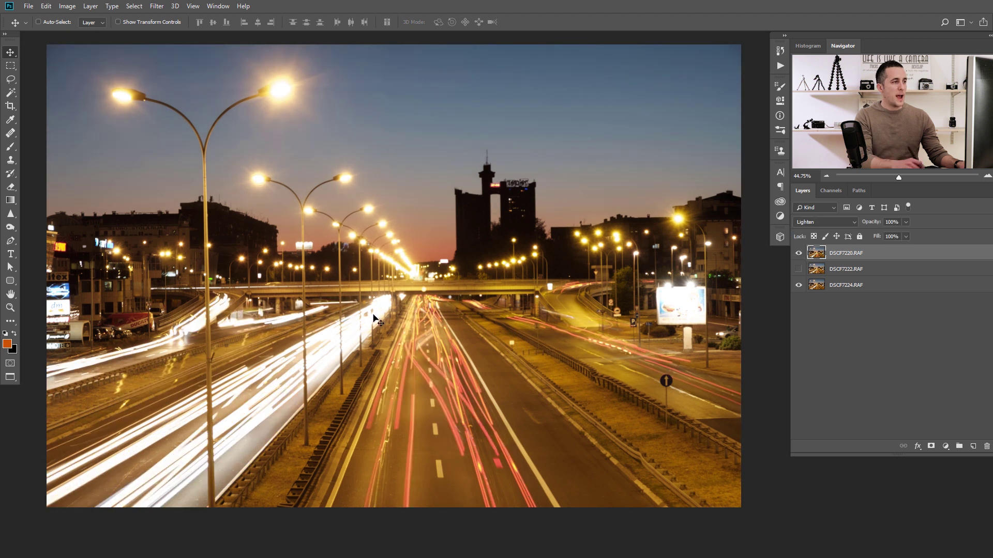
Examine the tower building's windows up close with the DSCF7220.RAF layer hidden and shown.
click(799, 253)
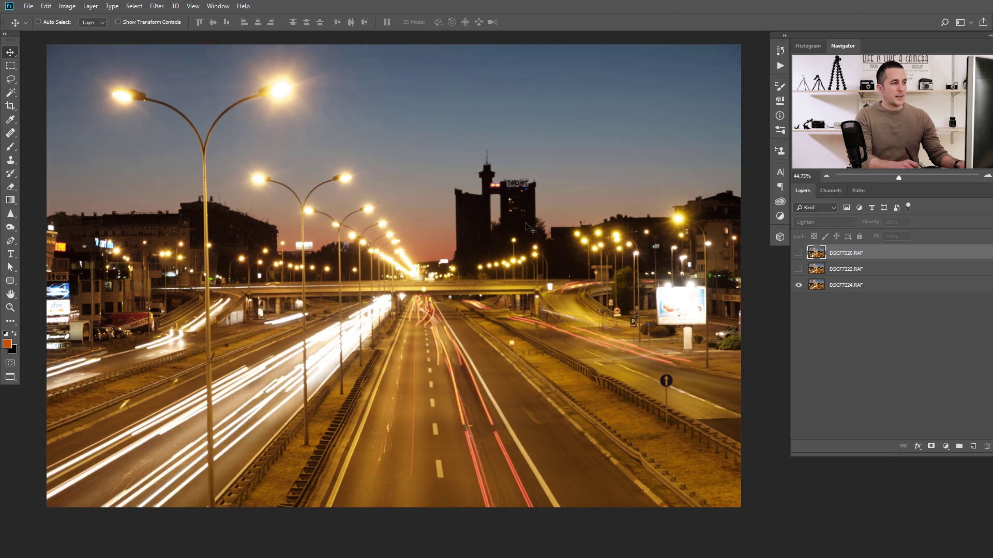
scroll(528, 223, up, 5)
drag(525, 212, 539, 238)
click(799, 252)
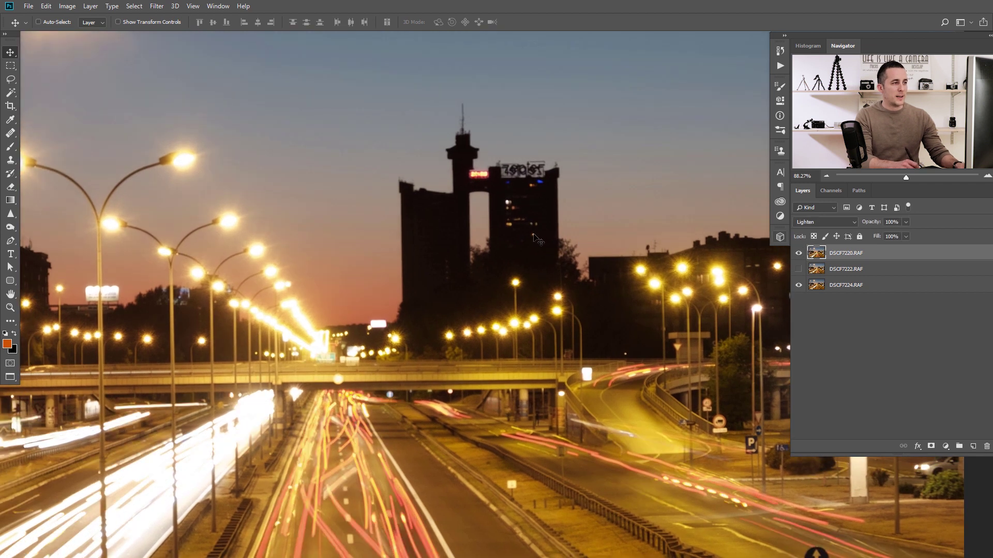
click(799, 254)
click(799, 253)
scroll(568, 300, down, 5)
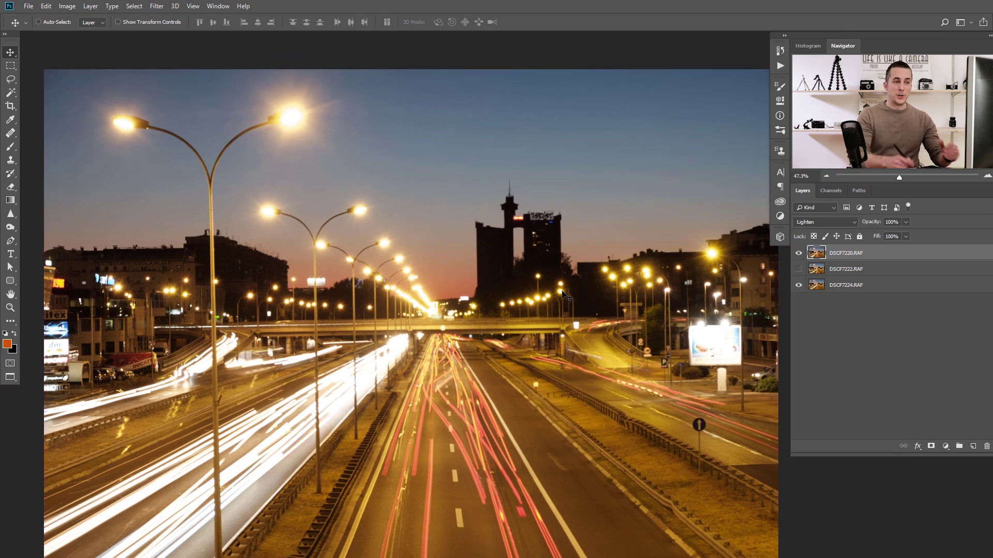
Show the DSCF7222.RAF layer and set its blend mode to Lighten.
click(815, 273)
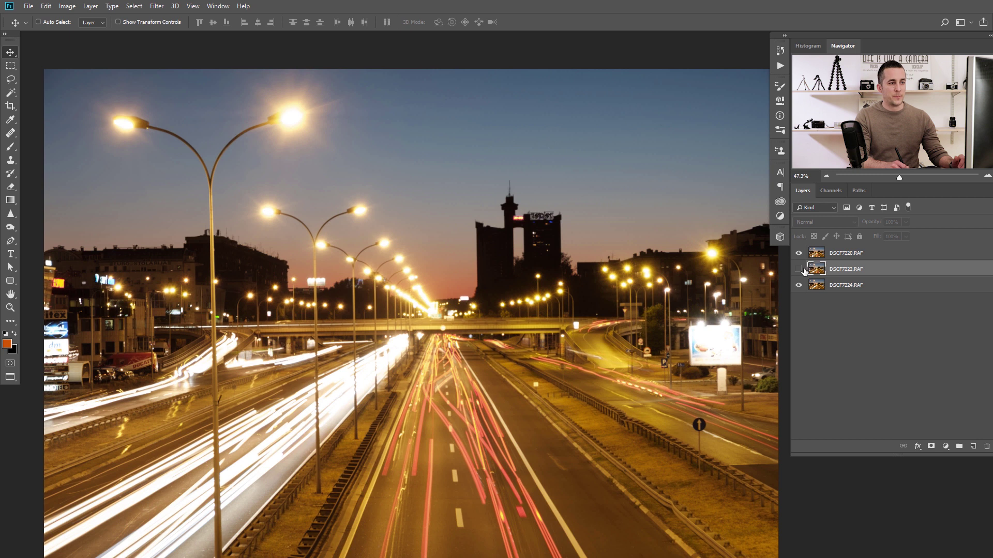
click(798, 269)
click(825, 222)
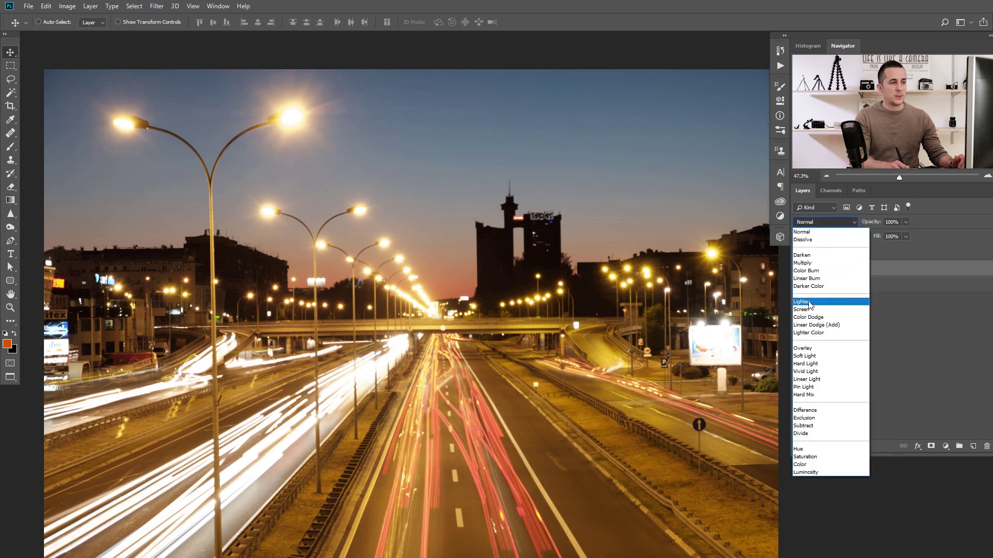
click(810, 302)
Toggle the DSCF7220.RAF and DSCF7222.RAF layers to see which light trails each adds, leaving both visible.
click(799, 254)
click(799, 254)
click(799, 254)
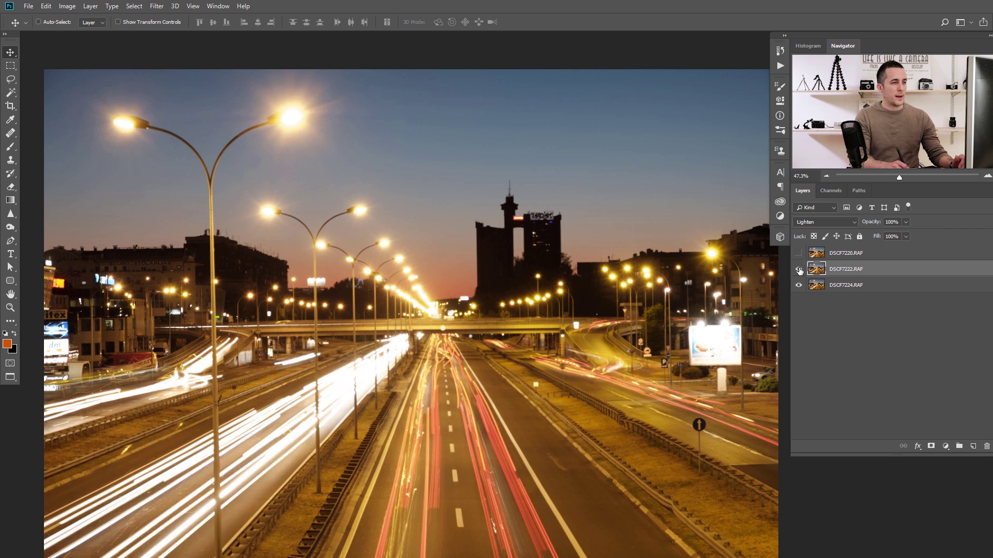
click(798, 269)
click(799, 269)
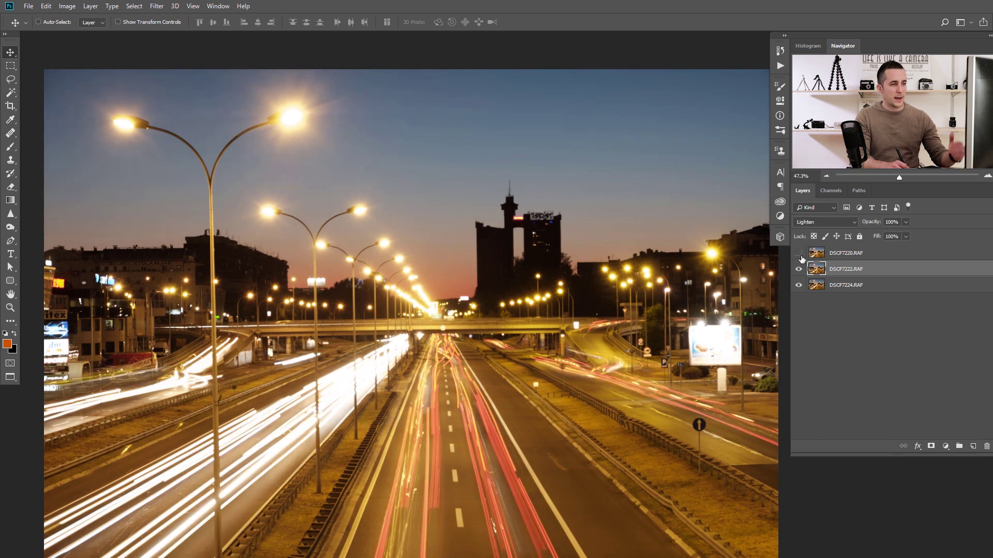
click(799, 254)
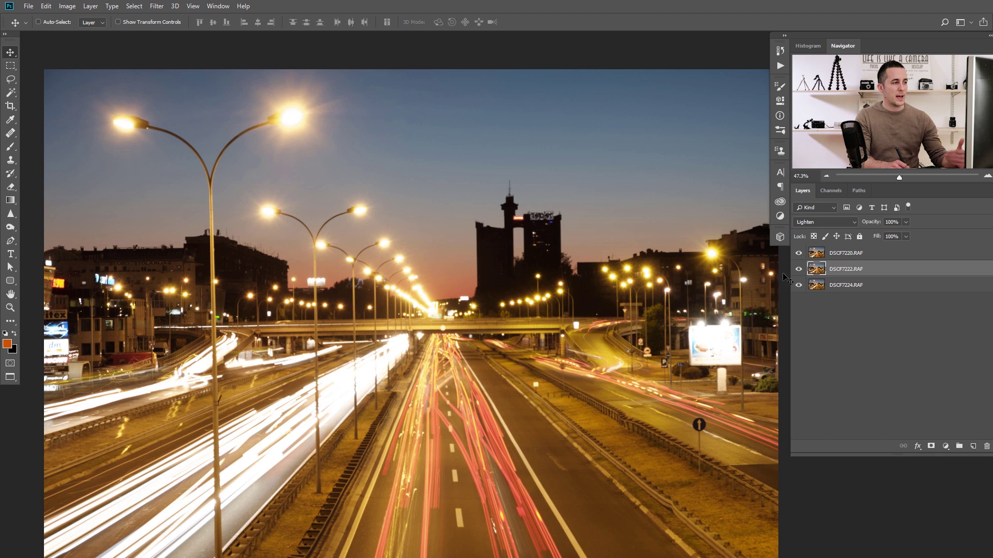
click(833, 301)
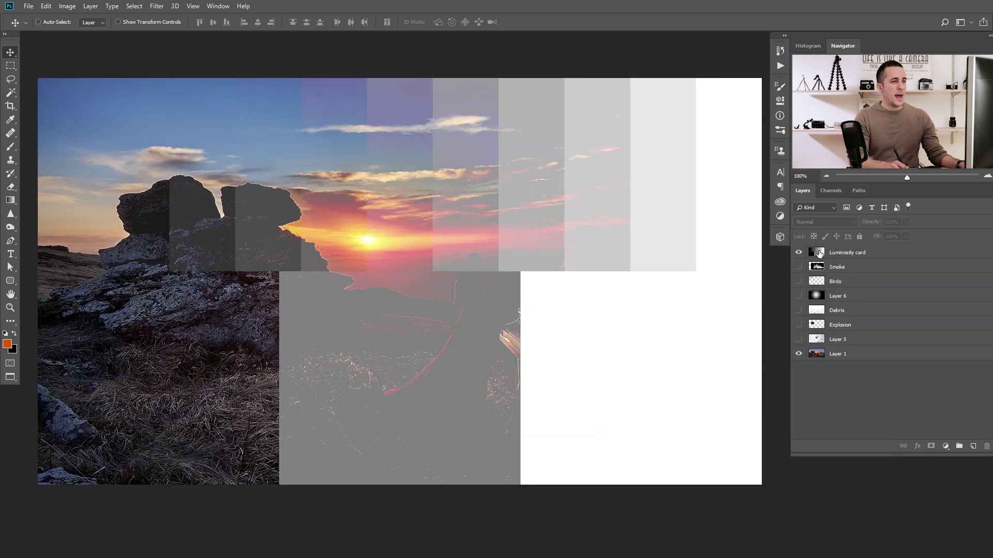
Set the Luminosity card's blend mode to Screen in the sunset document, and hide the layer after viewing the effect.
click(822, 251)
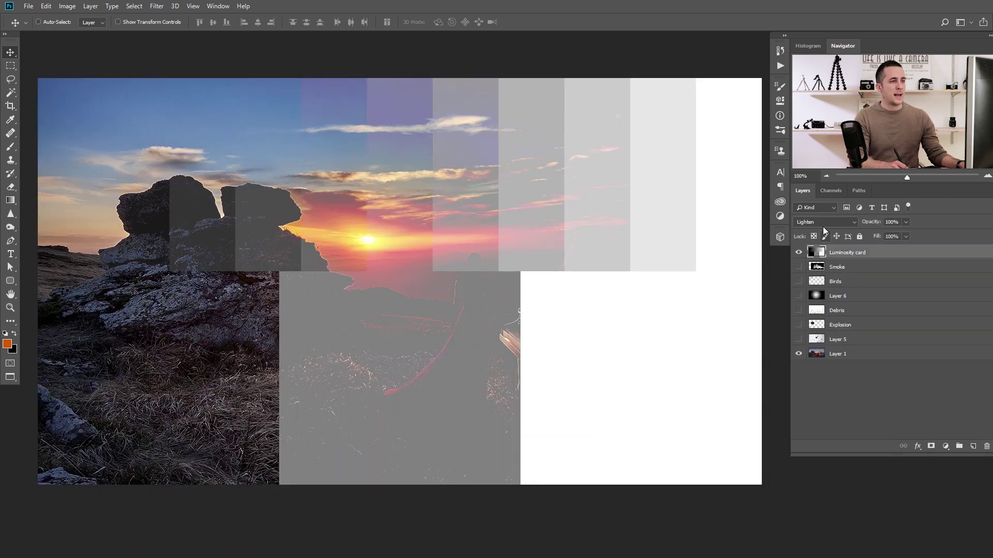
click(823, 223)
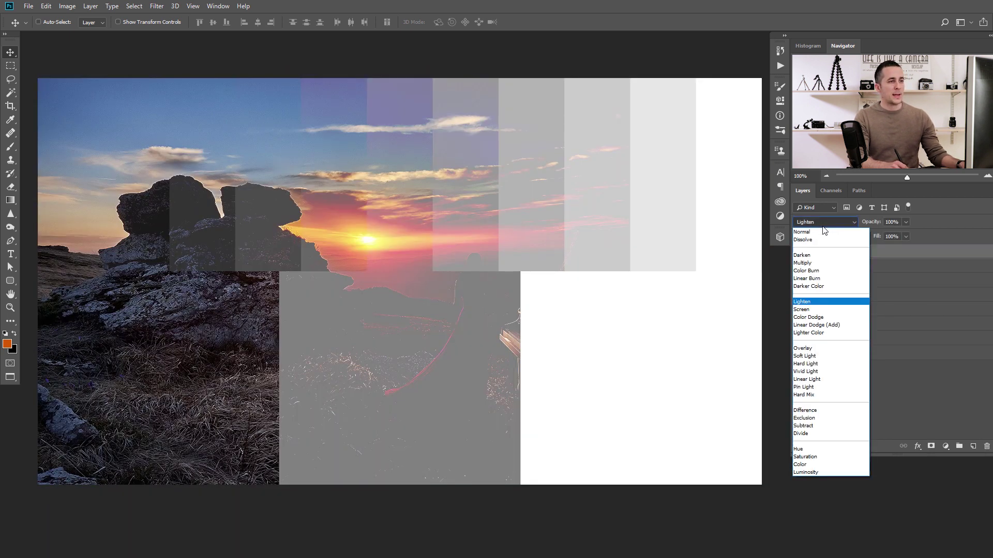
click(806, 310)
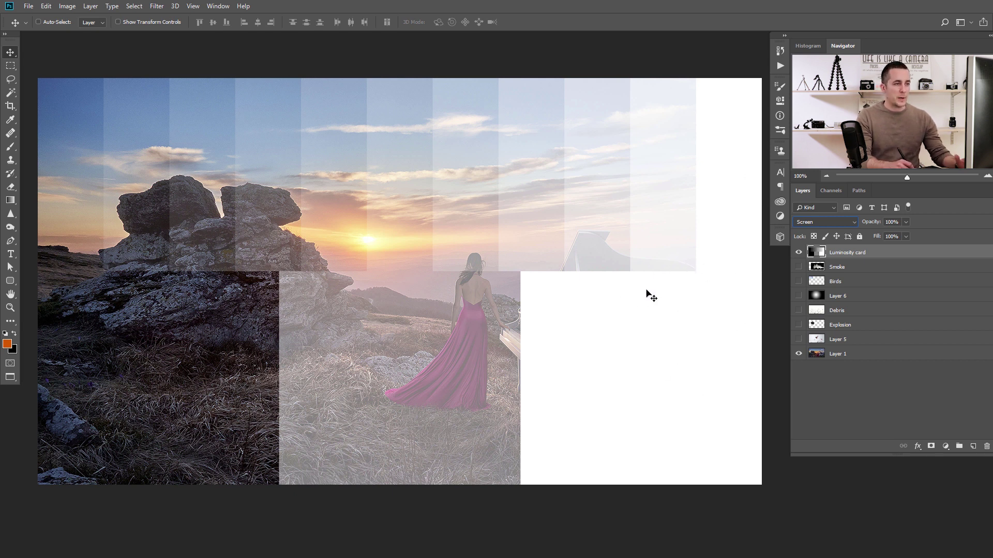
click(799, 253)
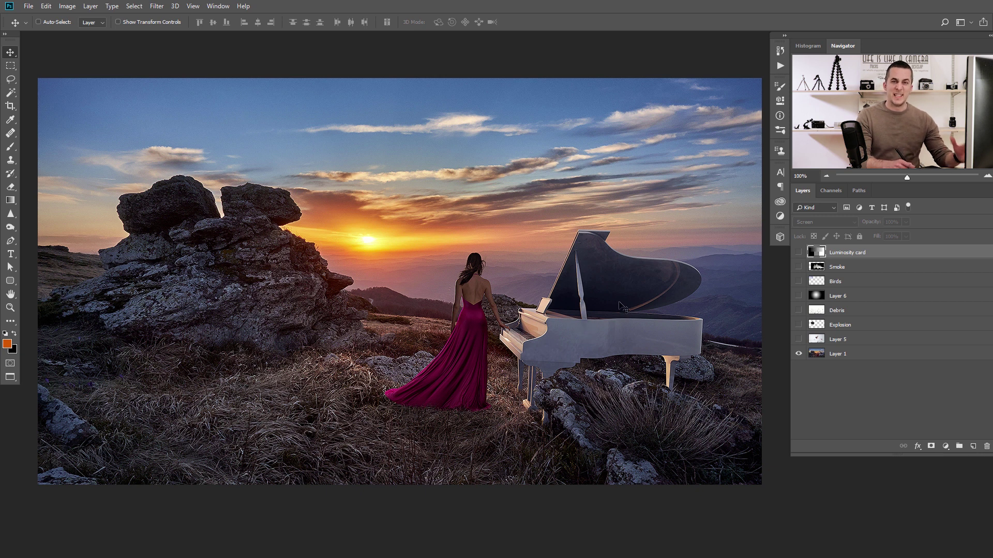
Show the Smoke layer in Screen blend mode, shift it slightly over the photo, and hide it again.
click(812, 271)
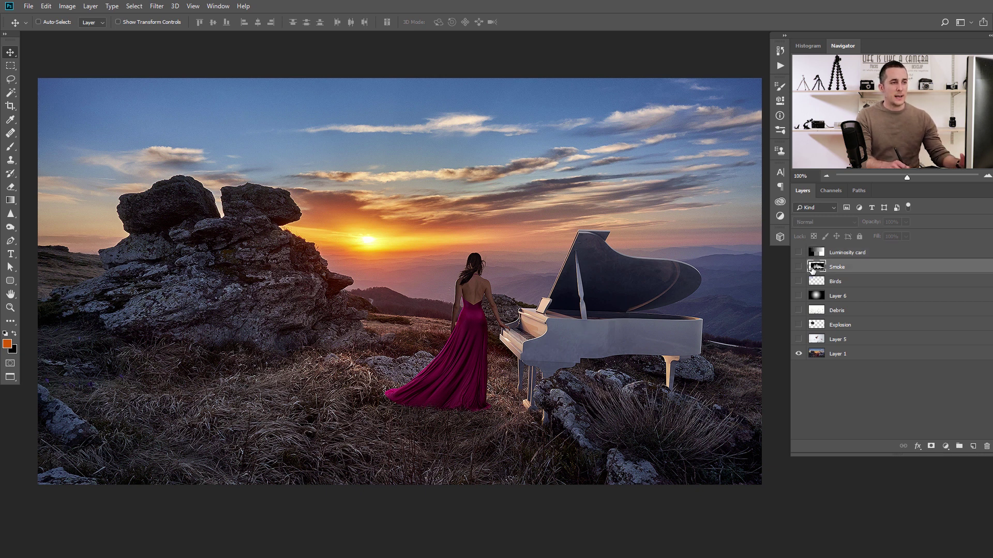
click(800, 267)
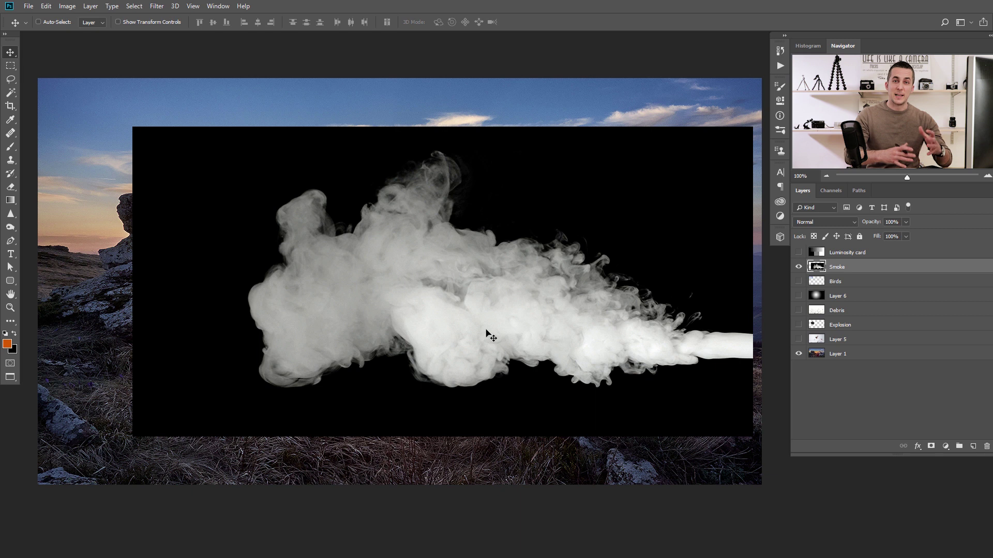
click(828, 222)
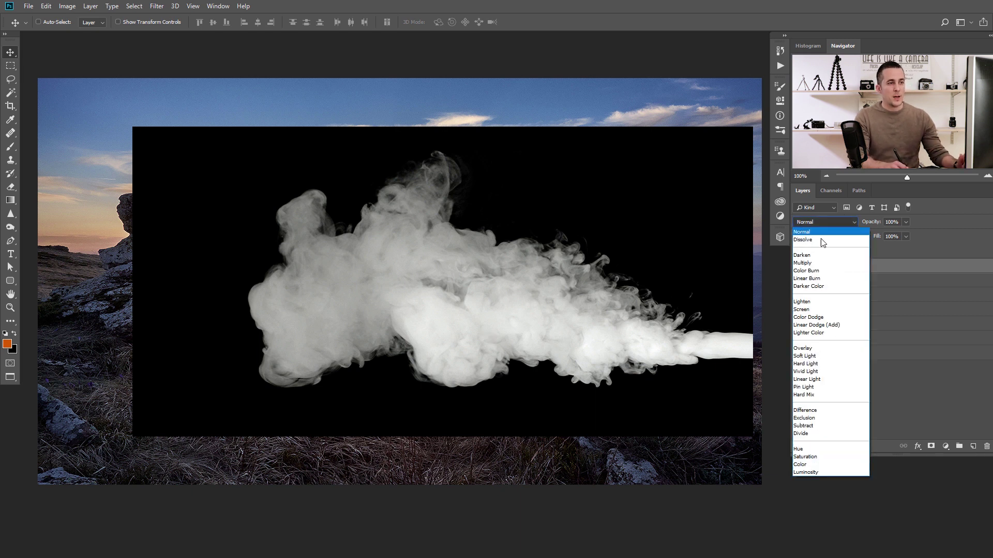
click(801, 309)
drag(584, 350, 567, 365)
click(798, 267)
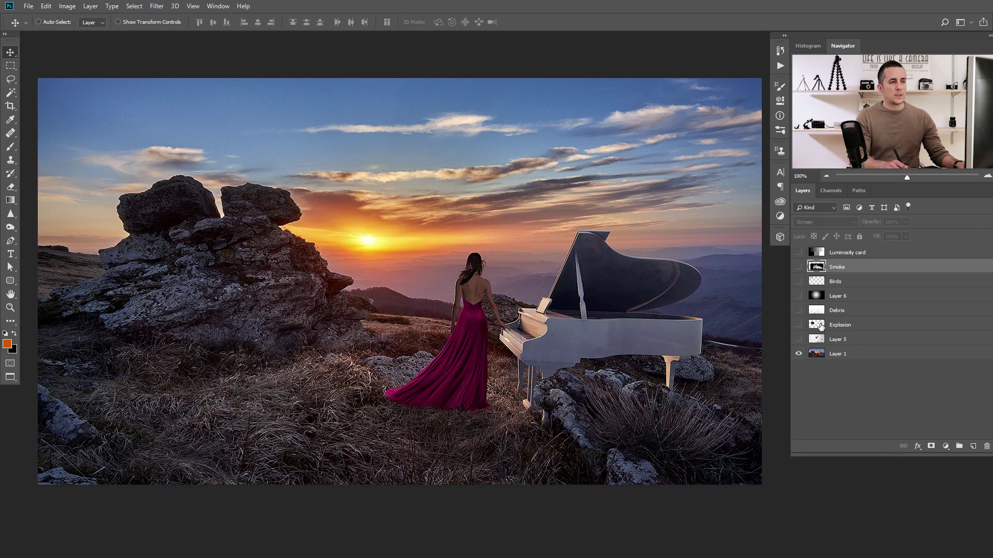
Show the Explosion layer and move it a little to the right over the rocks.
click(819, 326)
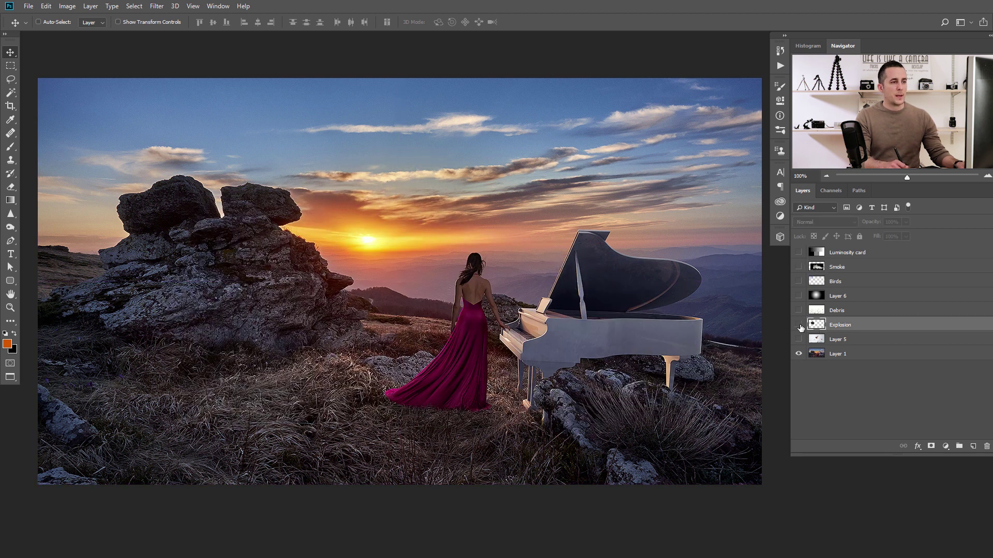
click(799, 325)
drag(225, 227, 288, 242)
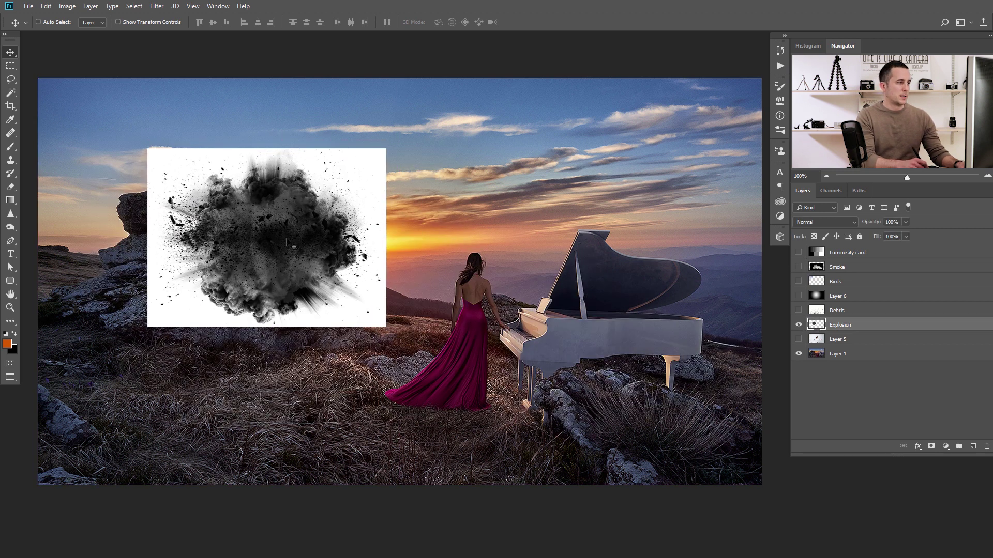
Try the Explosion layer in Screen blend mode, moved over the woman and enlarged with Free Transform.
click(824, 221)
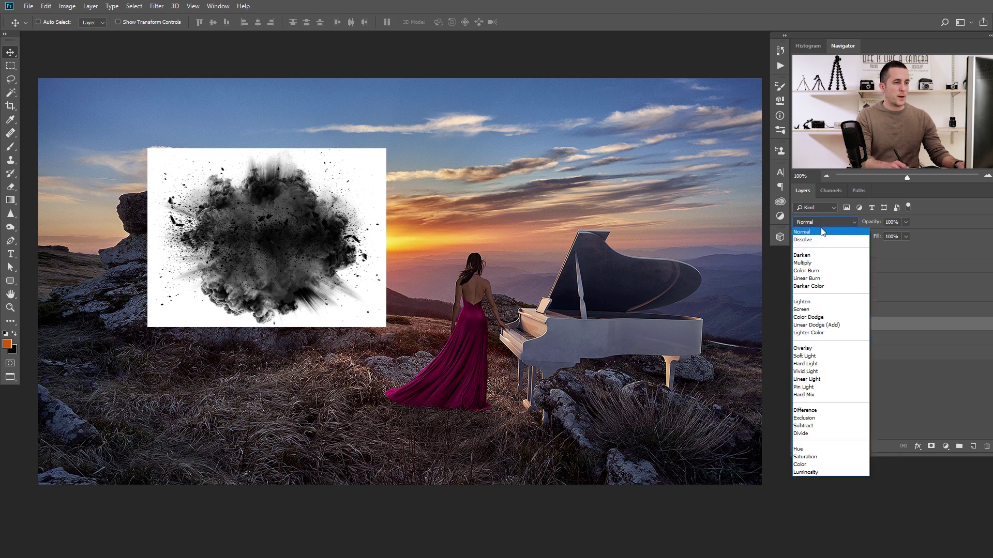
click(810, 310)
drag(262, 274, 490, 356)
key(ctrl+t)
drag(546, 216, 813, 16)
mouse_move(563, 325)
mouse_down()
mouse_move(537, 324)
mouse_move(549, 315)
mouse_up()
key(Return)
Undo the Explosion layer's enlargement, its move over the woman and its change to Screen mode.
key(ctrl+alt+z)
key(ctrl+alt+z)
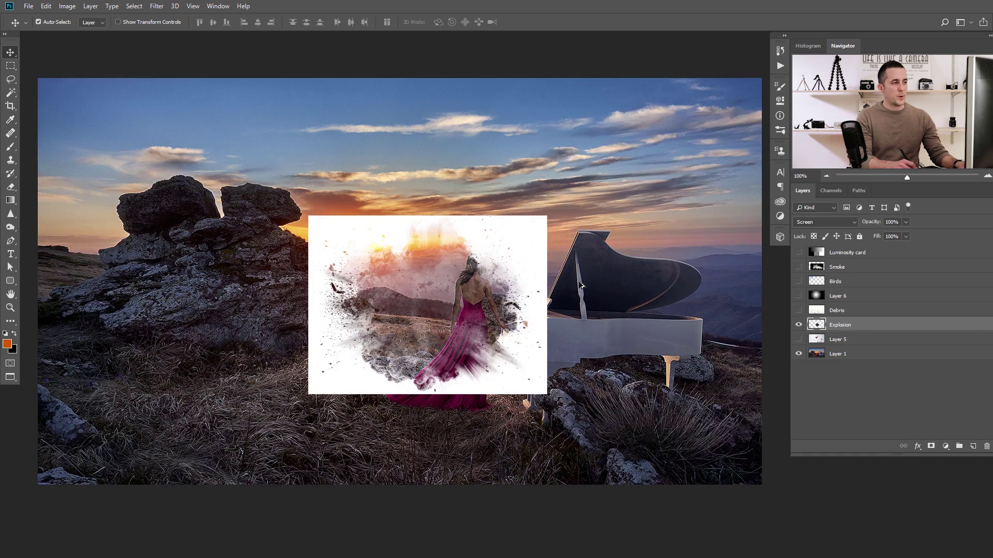
key(ctrl+alt+z)
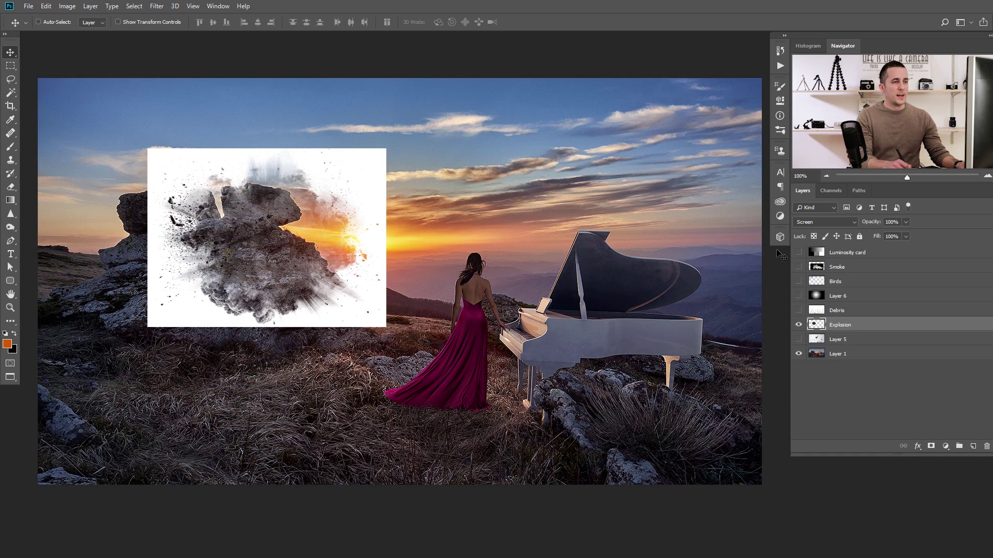
key(ctrl+alt+z)
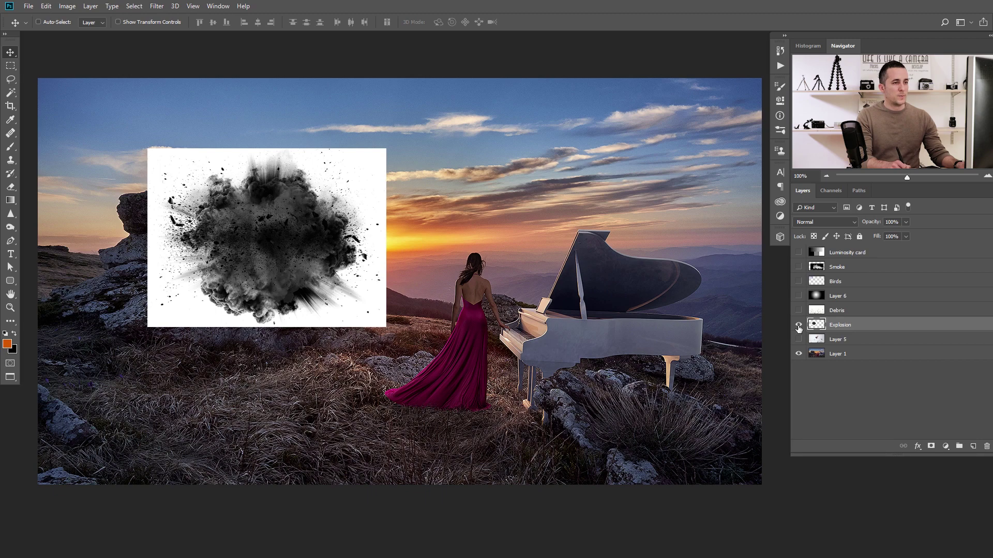
Hide the Explosion layer and show the Luminosity card in Color Dodge mode, toggling its visibility to compare against the photo.
click(799, 325)
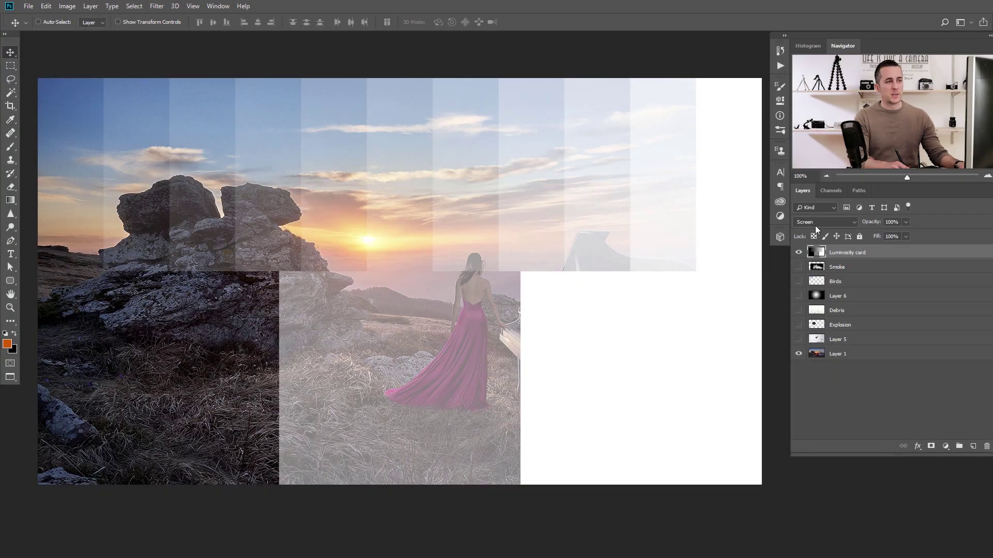
click(815, 226)
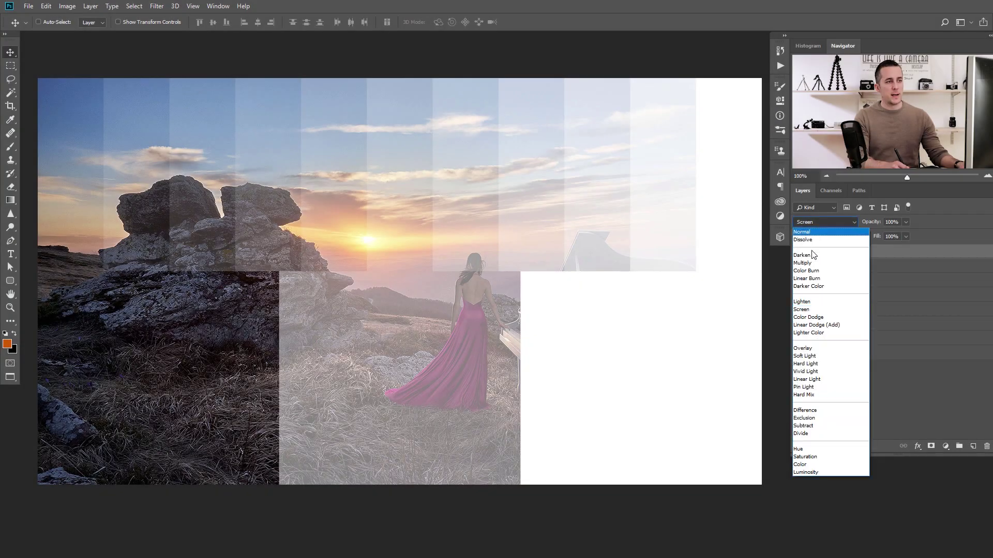
click(814, 317)
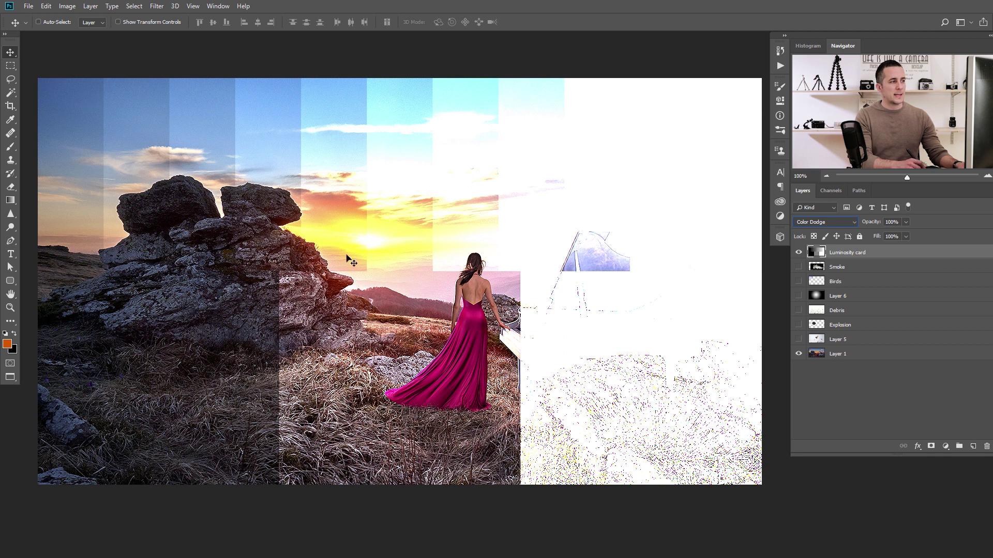
click(798, 253)
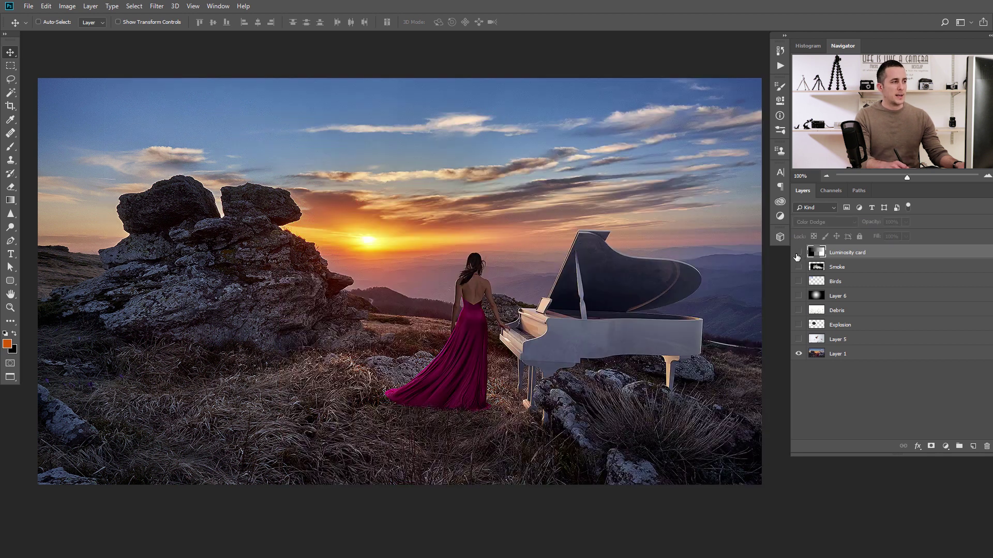
click(798, 253)
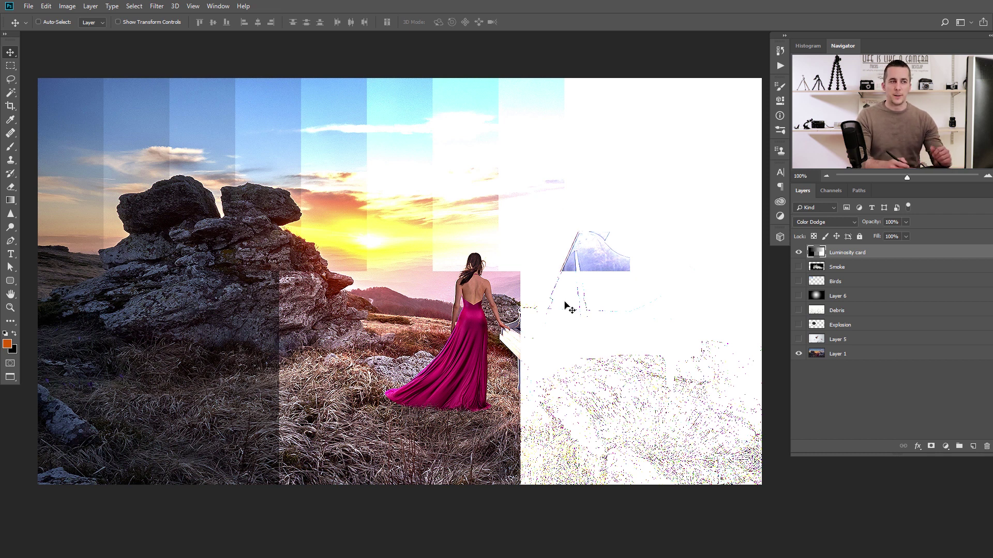
Set the Luminosity card layer's blend mode to Linear Dodge (Add), leaving Opacity and Fill at 100%.
mouse_move(875, 238)
mouse_down()
mouse_move(867, 239)
mouse_move(889, 239)
mouse_move(858, 227)
mouse_move(893, 234)
mouse_move(863, 239)
mouse_move(899, 236)
mouse_move(864, 238)
mouse_move(882, 237)
mouse_up()
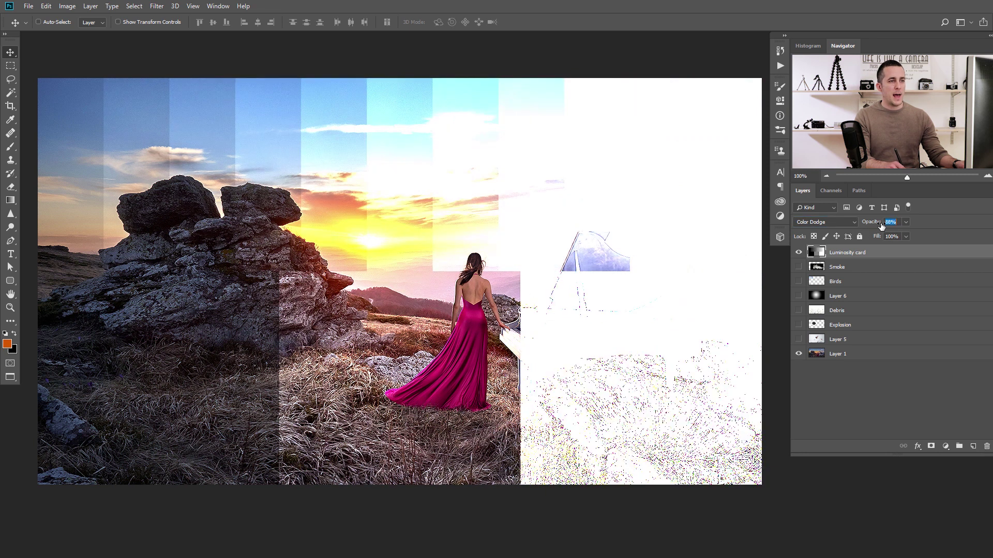
click(853, 226)
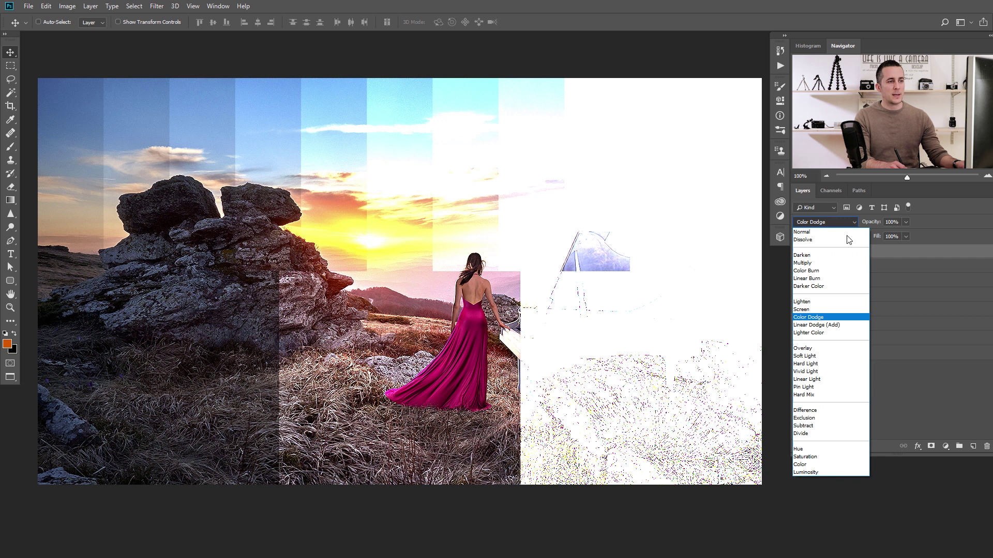
click(821, 325)
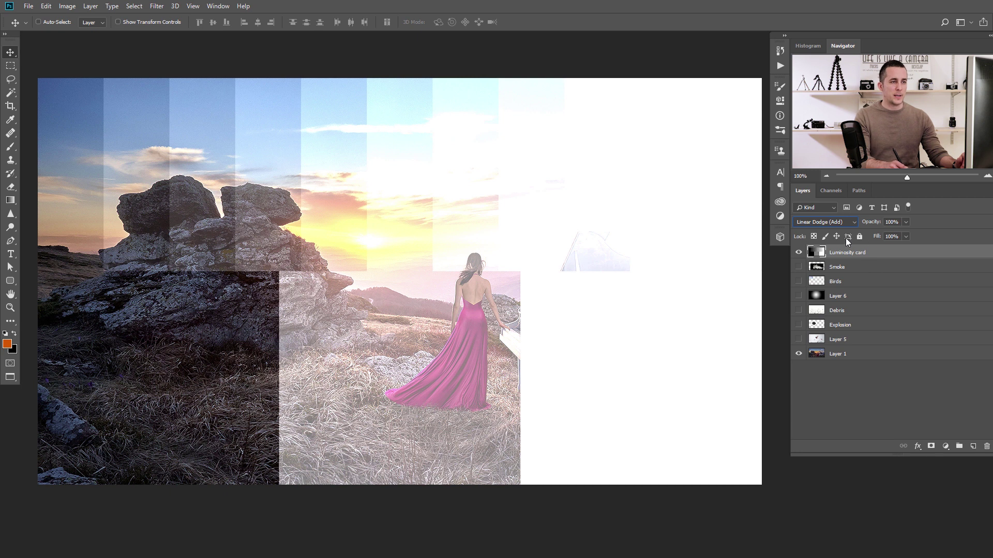
mouse_move(877, 237)
mouse_down()
mouse_move(862, 240)
mouse_move(877, 239)
mouse_move(859, 226)
mouse_move(877, 238)
mouse_up()
Compare the Lighter Color and Lighten blend modes on the Luminosity card, ending on Lighter Color.
click(835, 223)
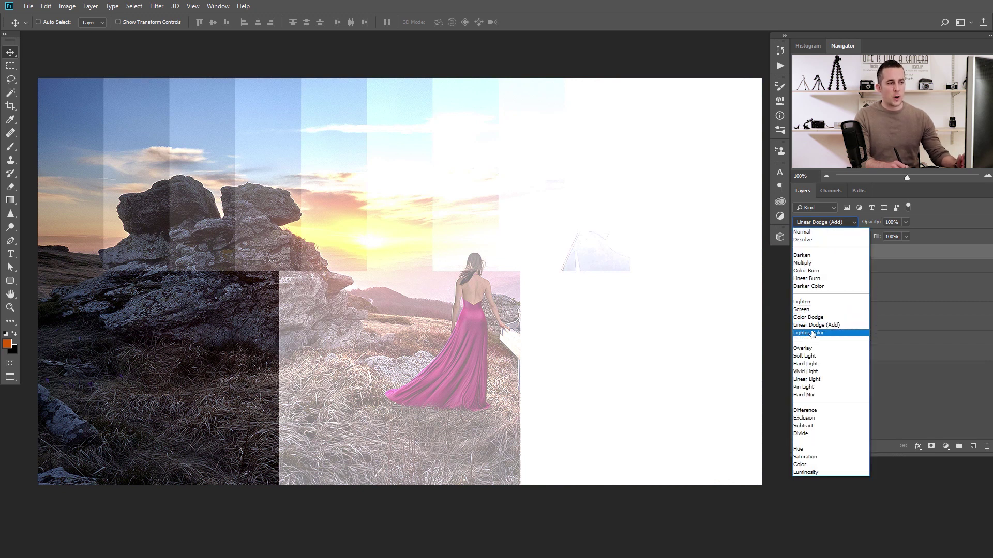
click(812, 334)
click(822, 223)
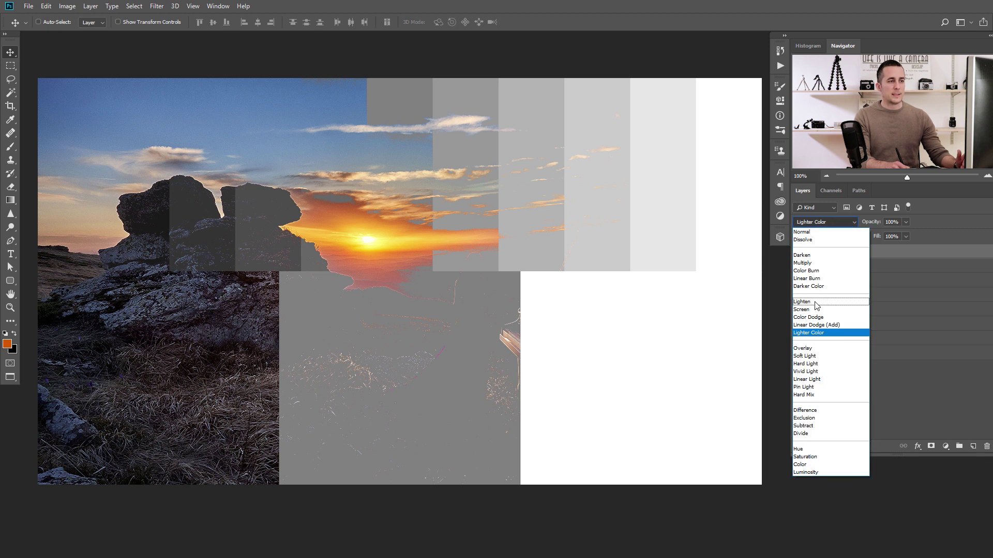
click(815, 302)
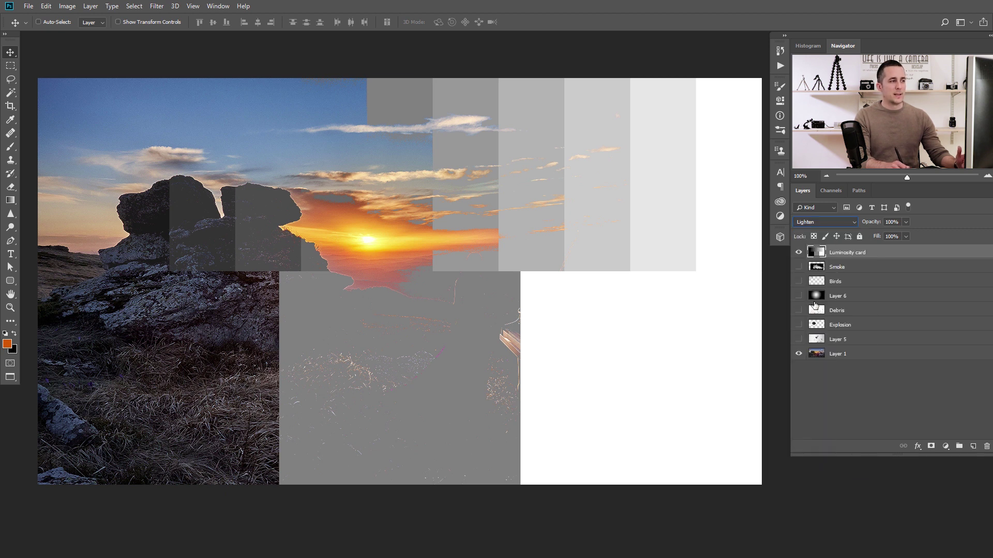
click(824, 223)
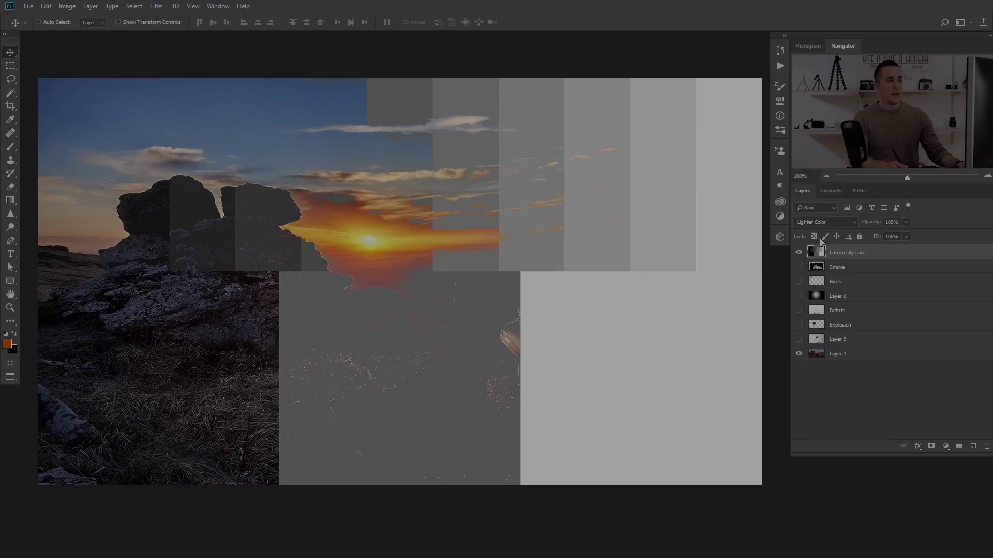
Set the Luminosity card layer's blend mode to Overlay, followed by Hard Light.
click(817, 223)
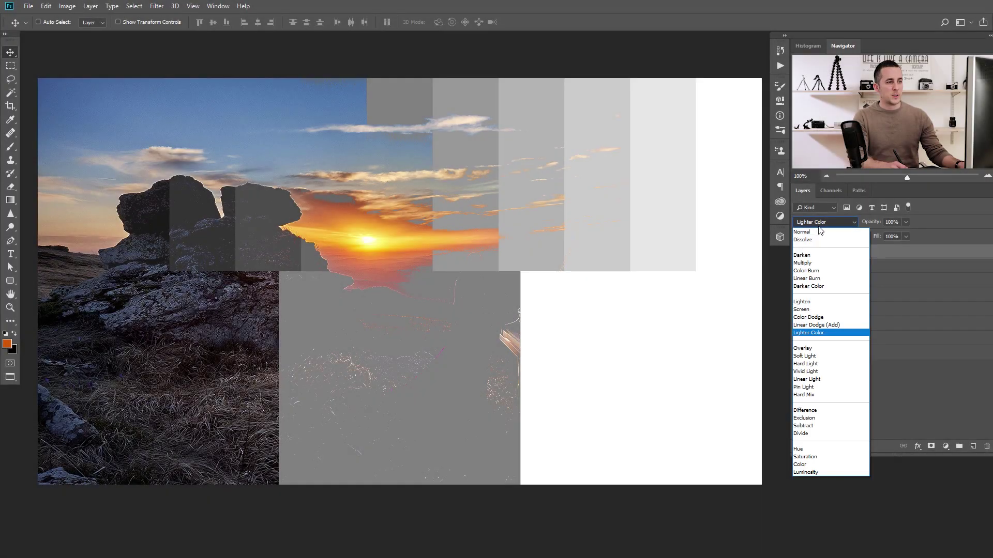
click(808, 349)
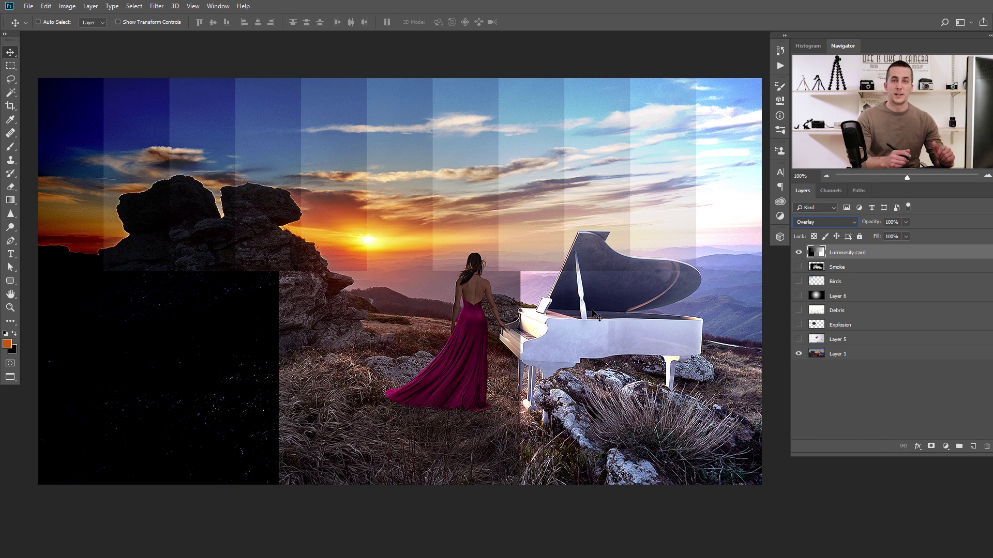
click(824, 223)
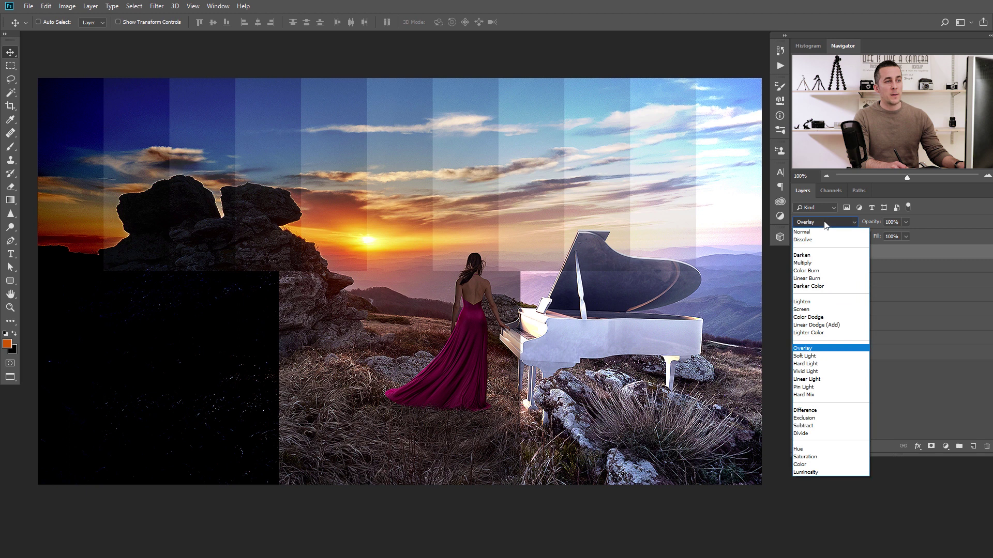
click(811, 365)
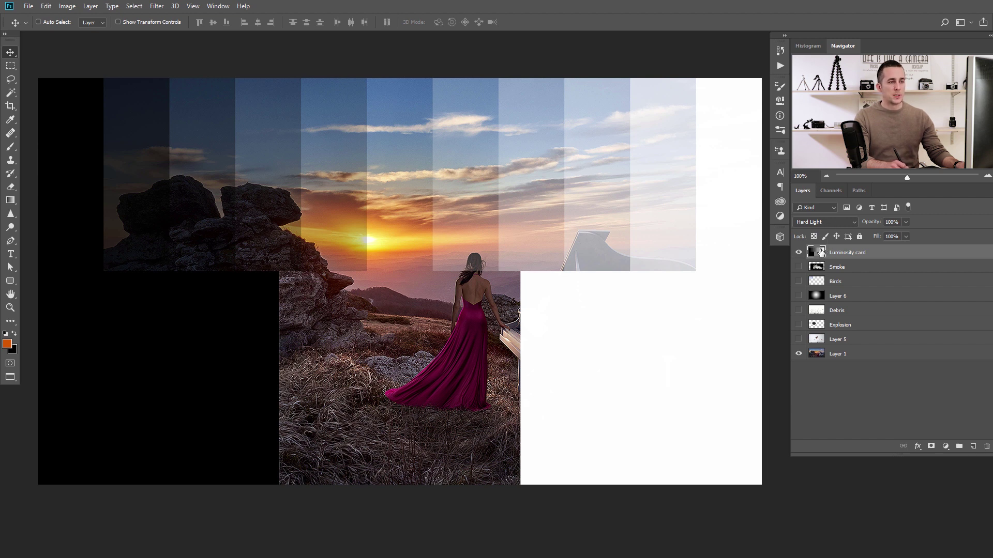
Stamp the visible Hard Light result into a new layer at the top of the stack and hide that layer.
click(797, 252)
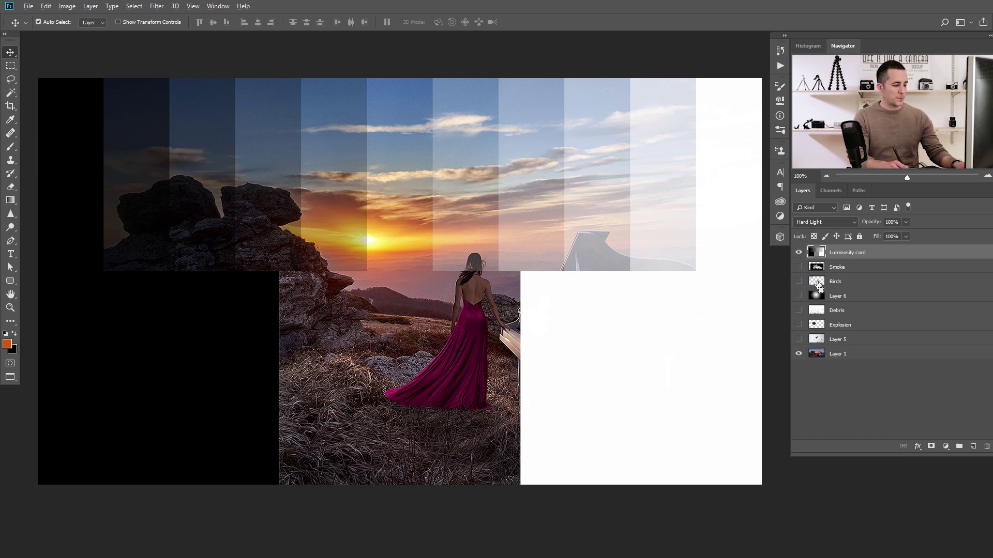
key(ctrl+alt+shift+e)
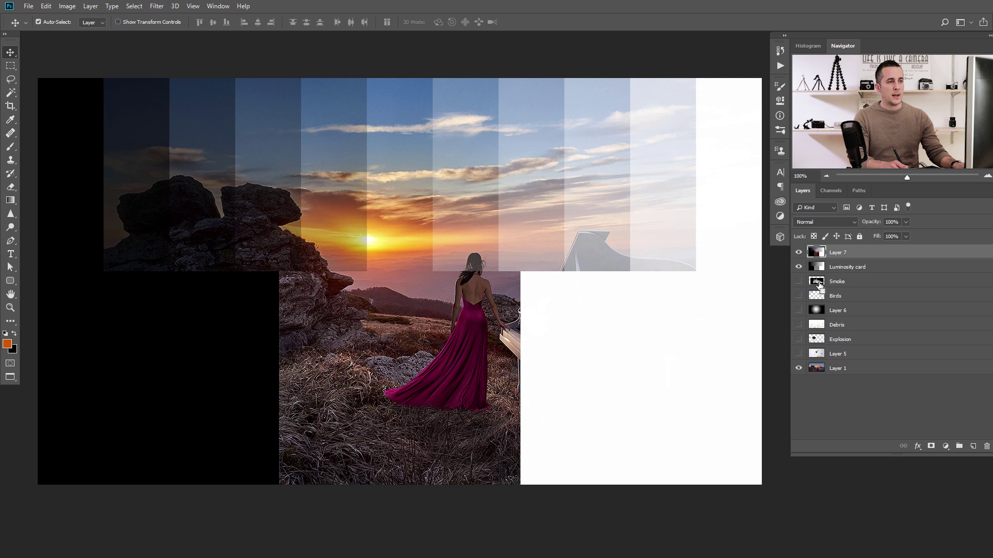
click(799, 252)
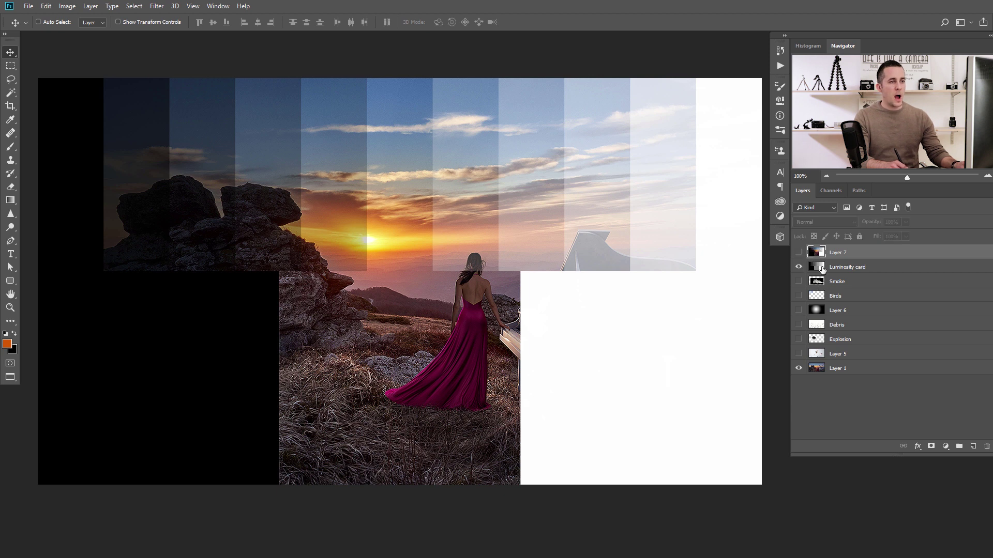
Return the Luminosity card to Normal mode and move Layer 1 directly above it.
click(811, 270)
click(826, 222)
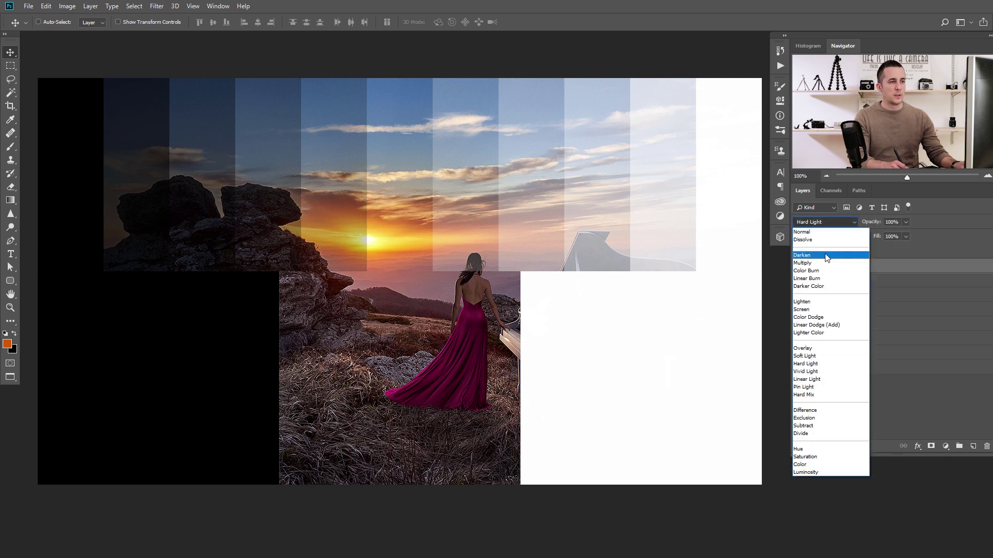
click(825, 232)
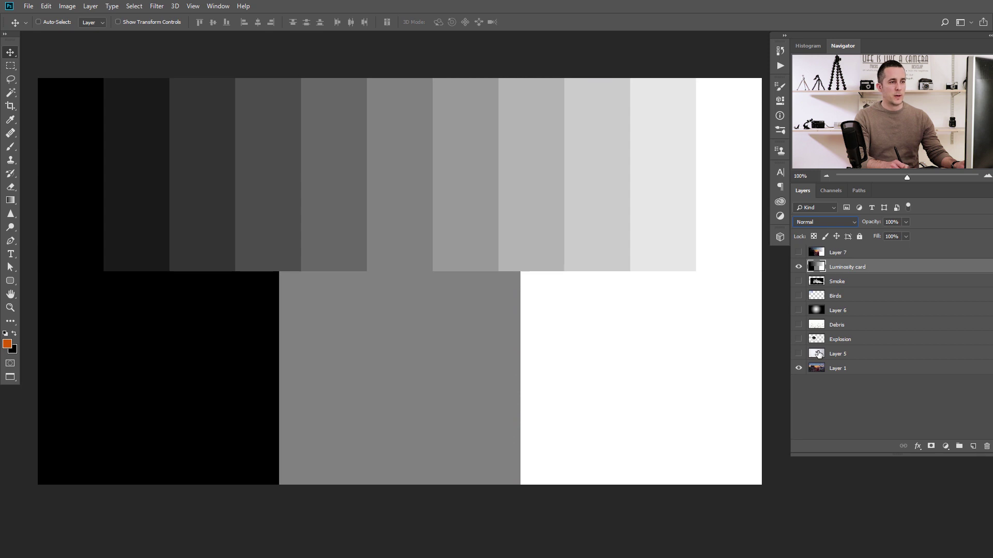
drag(820, 371, 836, 260)
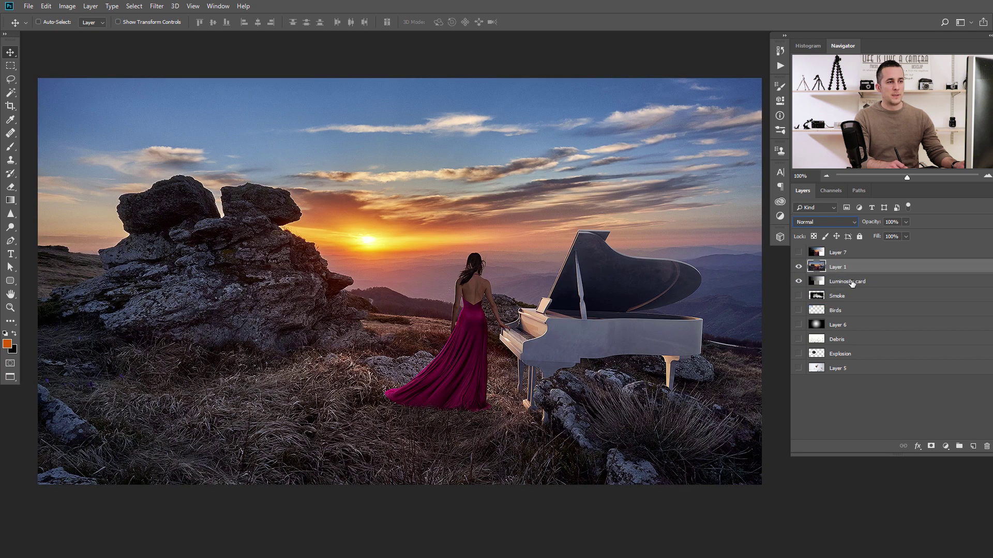
Set Layer 1 to Overlay and toggle the stamped Layer 7 on and off to compare the two results.
click(827, 223)
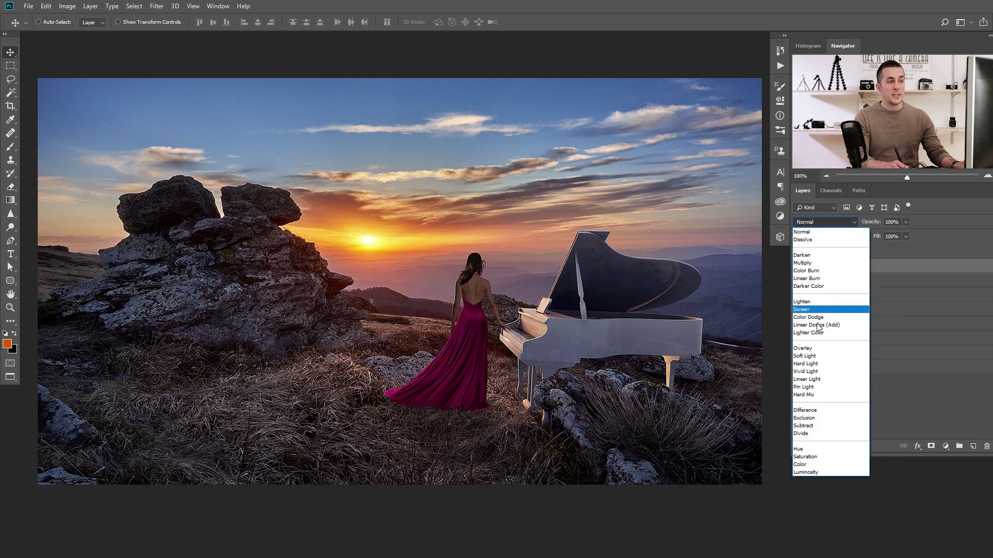
click(811, 349)
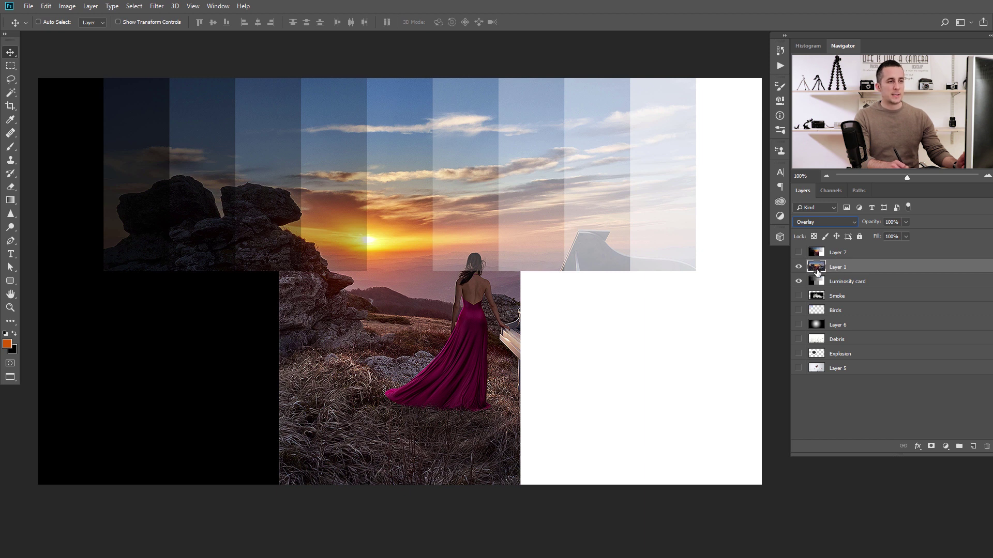
click(799, 253)
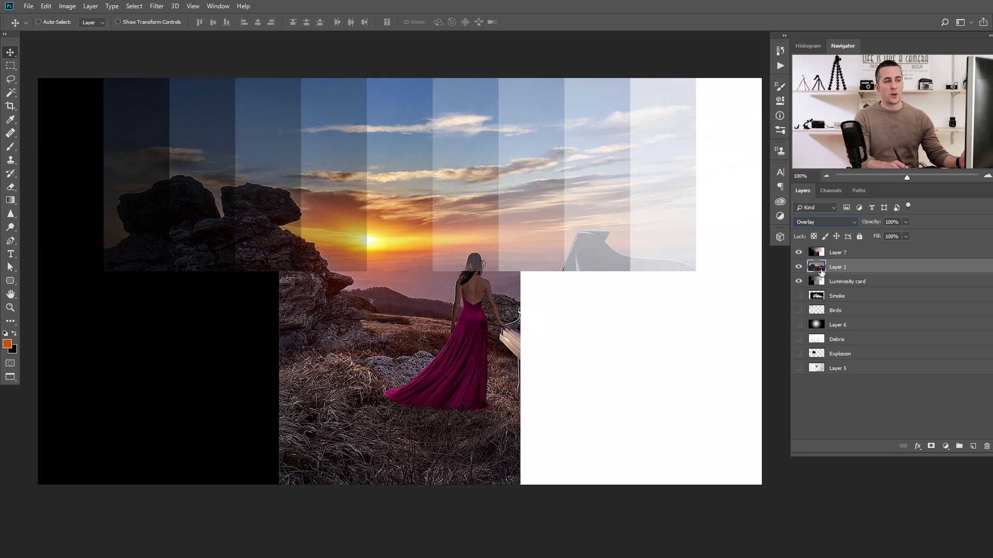
click(816, 223)
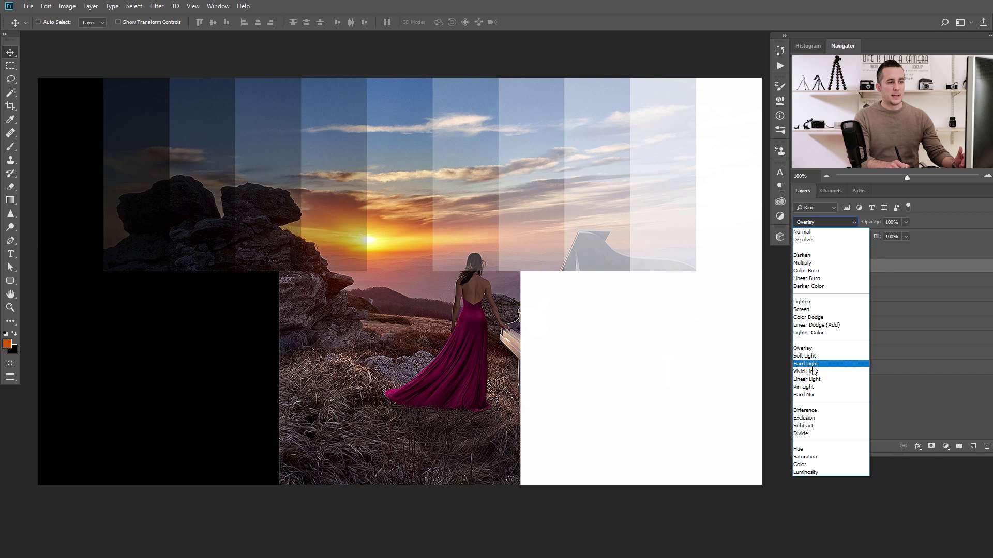
key(Escape)
click(799, 253)
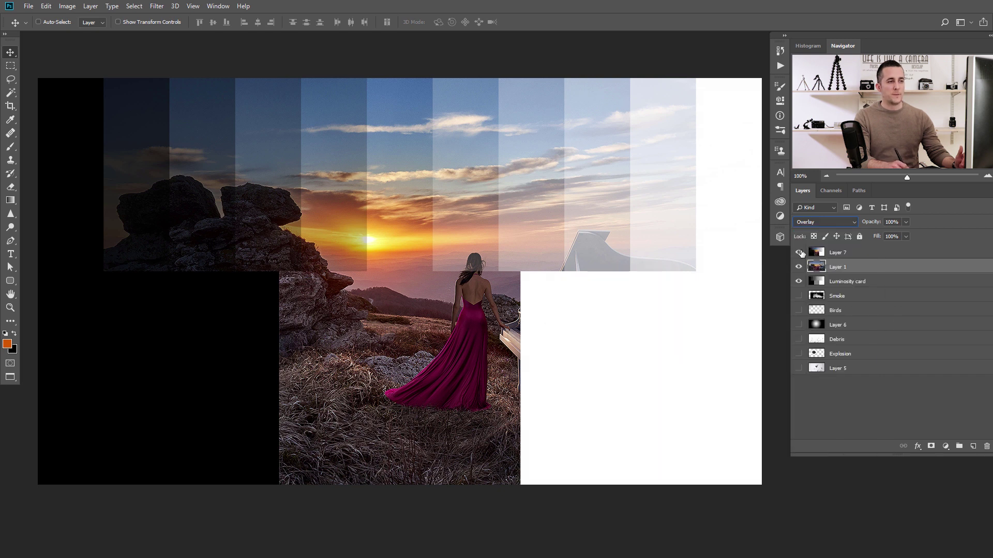
Set Layer 1's blend mode to Hard Light above the Luminosity card.
click(818, 222)
click(806, 363)
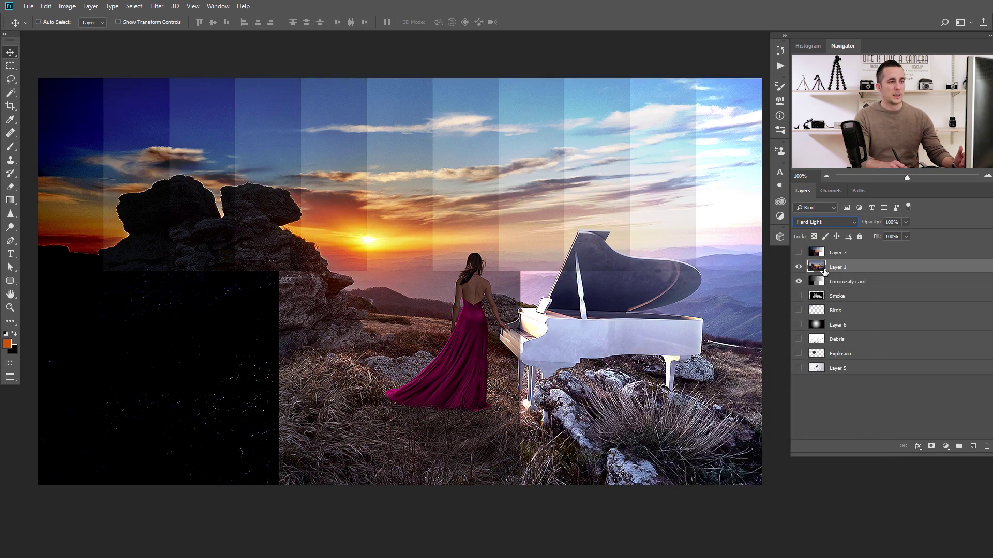
Reset Layer 1 to Normal mode and move it back to the bottom of the layer stack.
click(823, 222)
click(813, 232)
drag(817, 267, 819, 372)
Set the Luminosity card layer to Overlay and switch it to Soft Light.
click(848, 267)
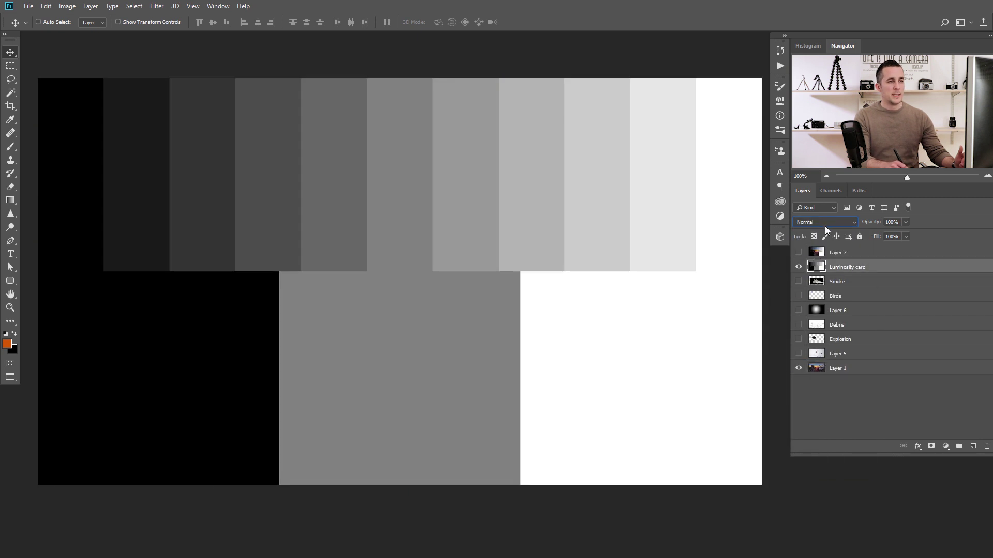
click(824, 222)
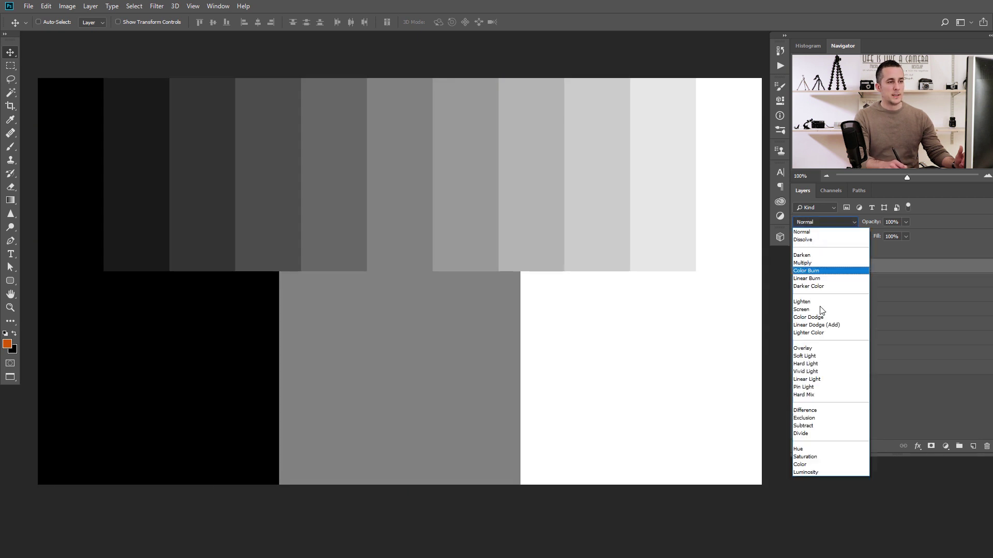
click(815, 349)
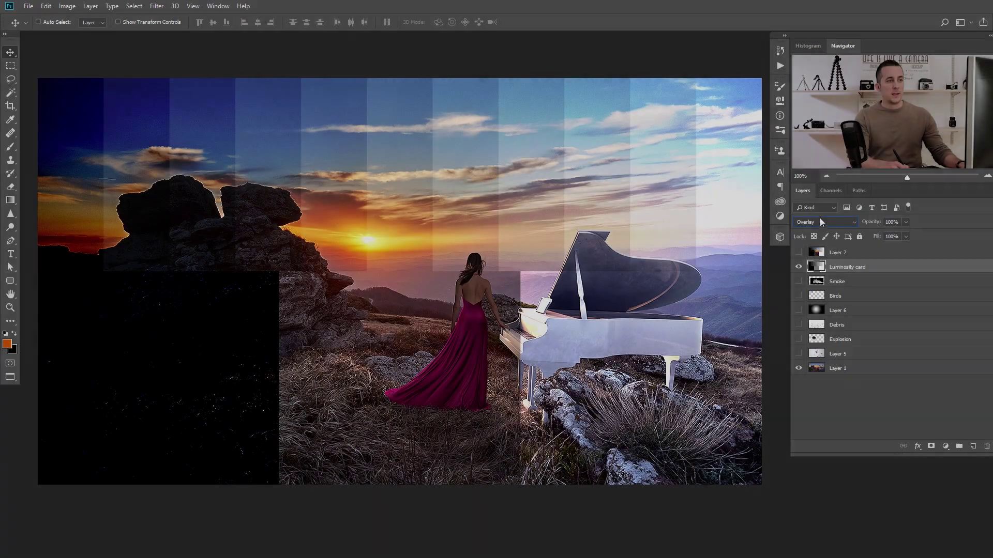
click(820, 222)
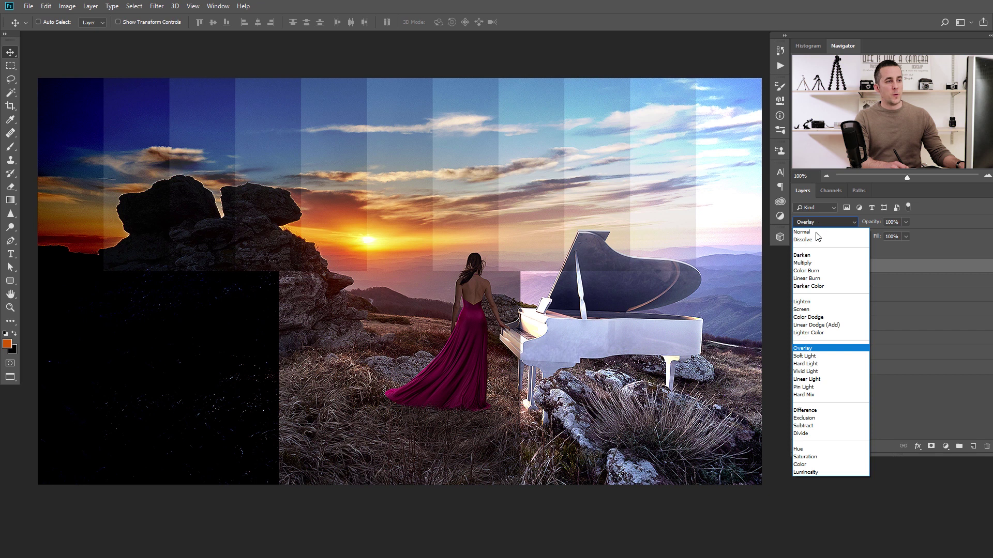
click(813, 356)
key(ctrl+z)
key(ctrl+z)
key(ctrl+z)
key(ctrl+z)
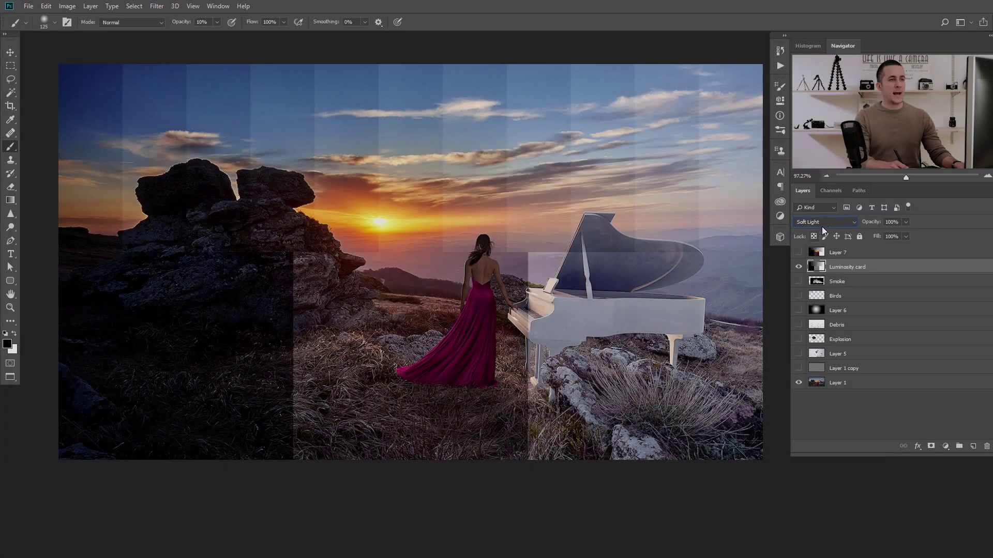
Change the Luminosity card layer from Soft Light to Hard Light mode.
click(822, 222)
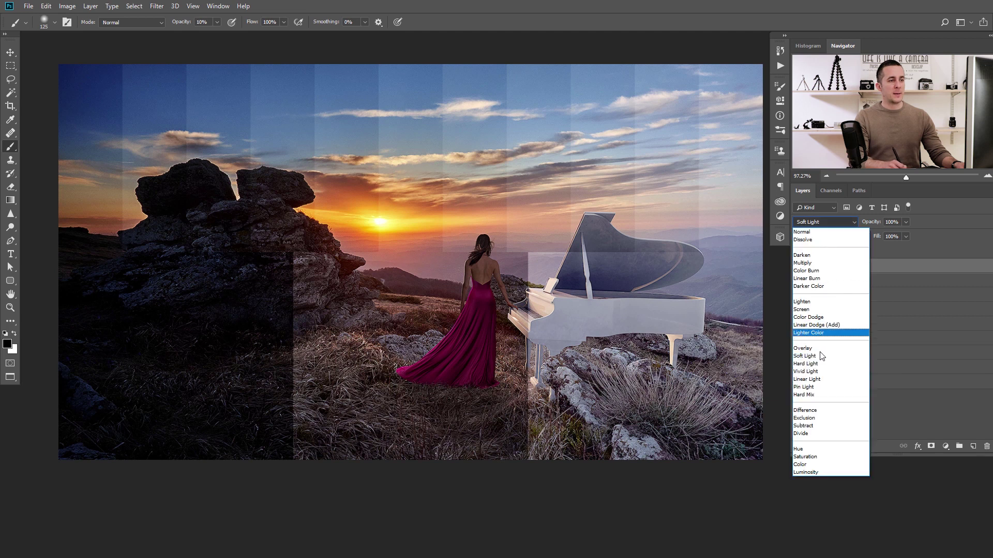
click(813, 364)
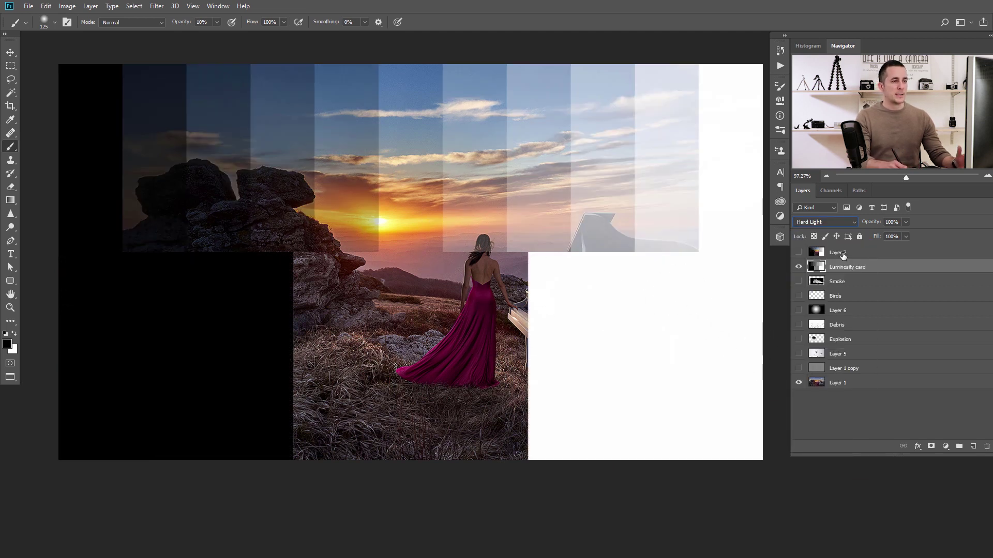
Set the Luminosity card layer to Vivid Light and switch it to Linear Light mode.
click(836, 225)
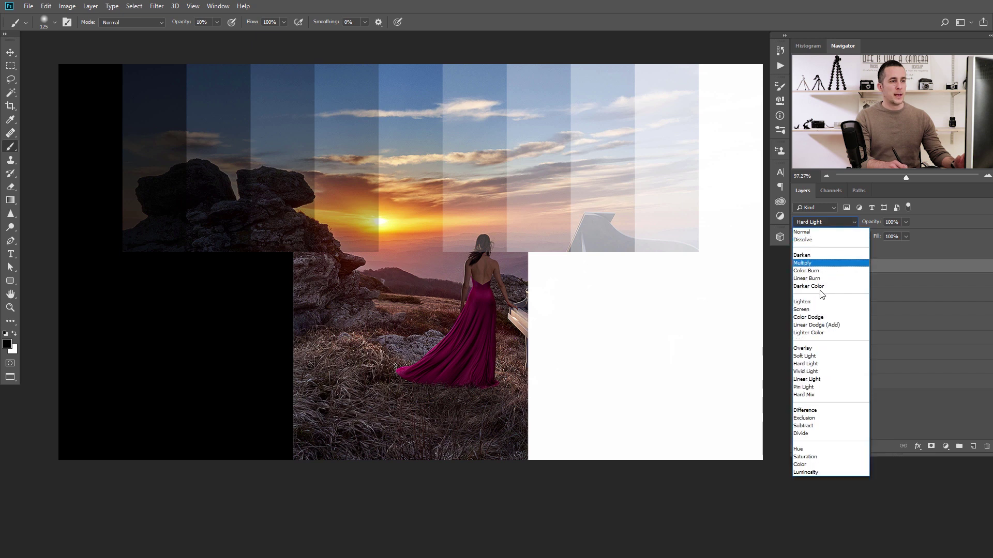
click(812, 373)
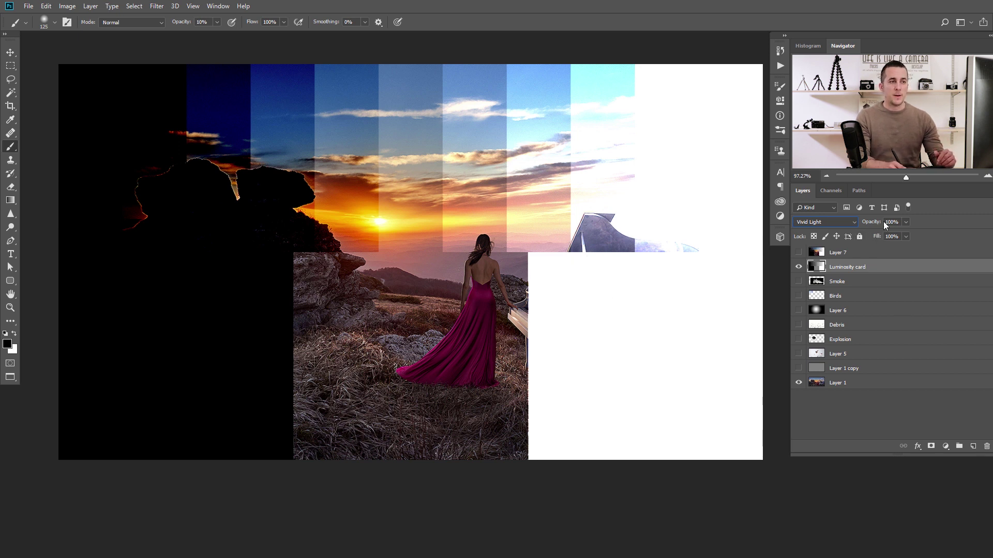
drag(868, 239, 891, 221)
click(837, 223)
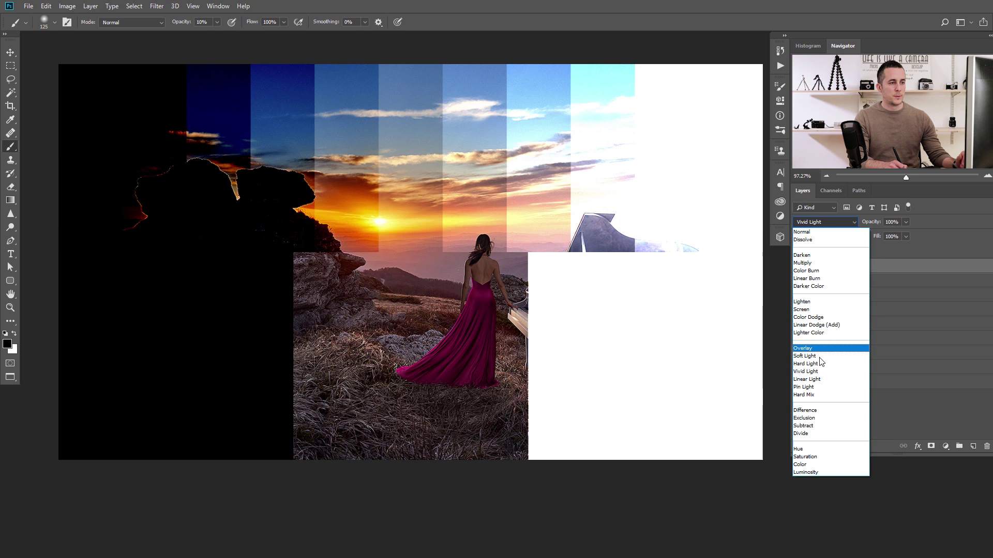
click(818, 380)
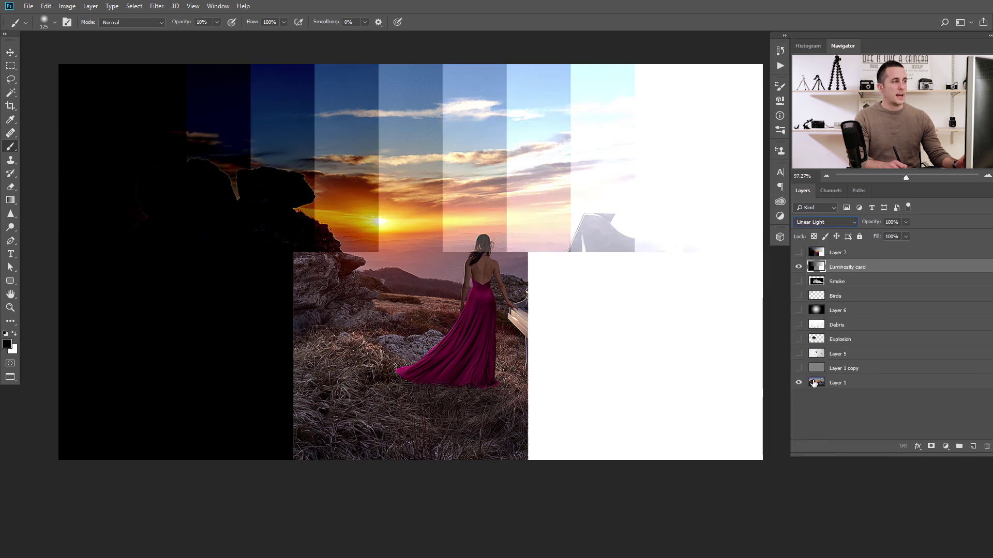
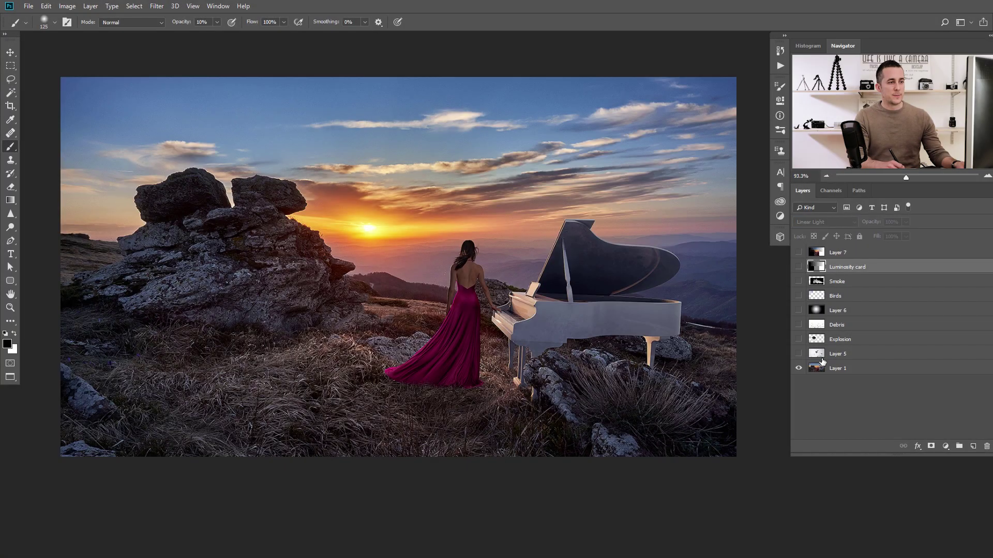
Duplicate Layer 1 and apply a High Pass filter with a 0.5-pixel radius to the copy.
click(822, 369)
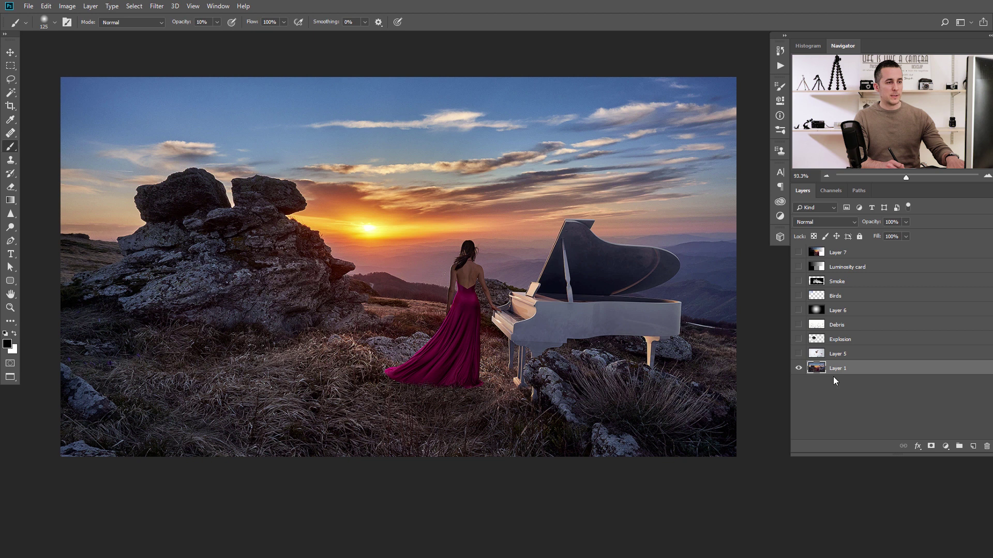
key(ctrl+j)
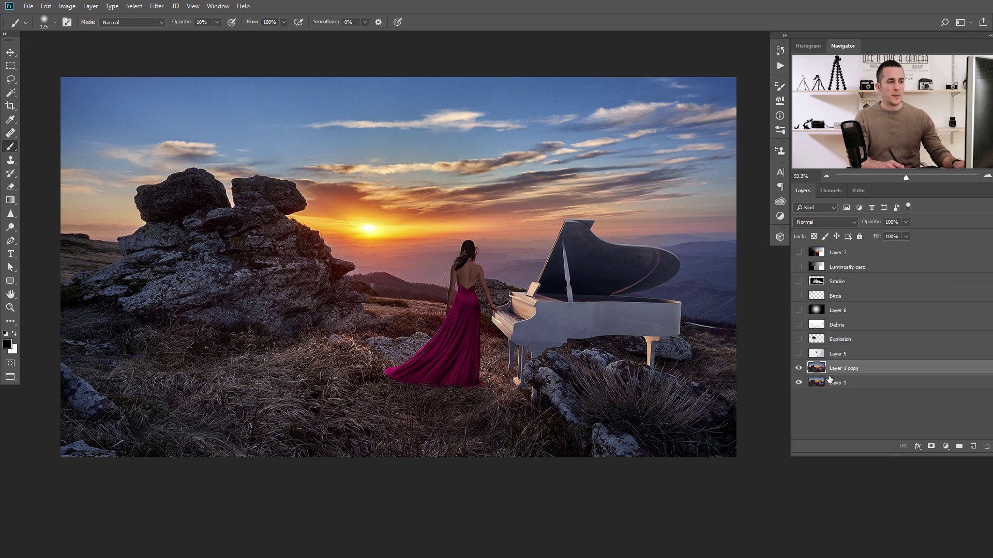
click(157, 6)
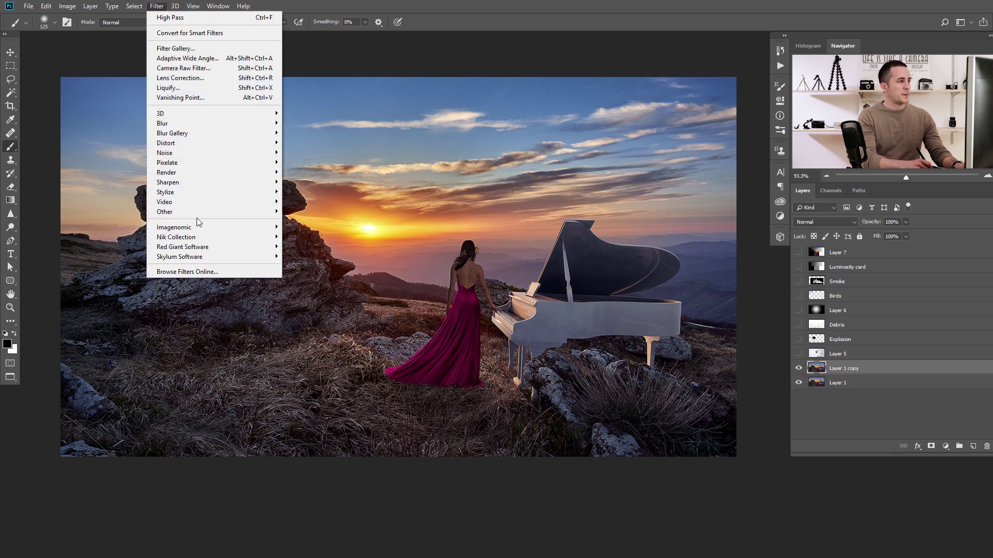
mouse_move(199, 212)
click(122, 220)
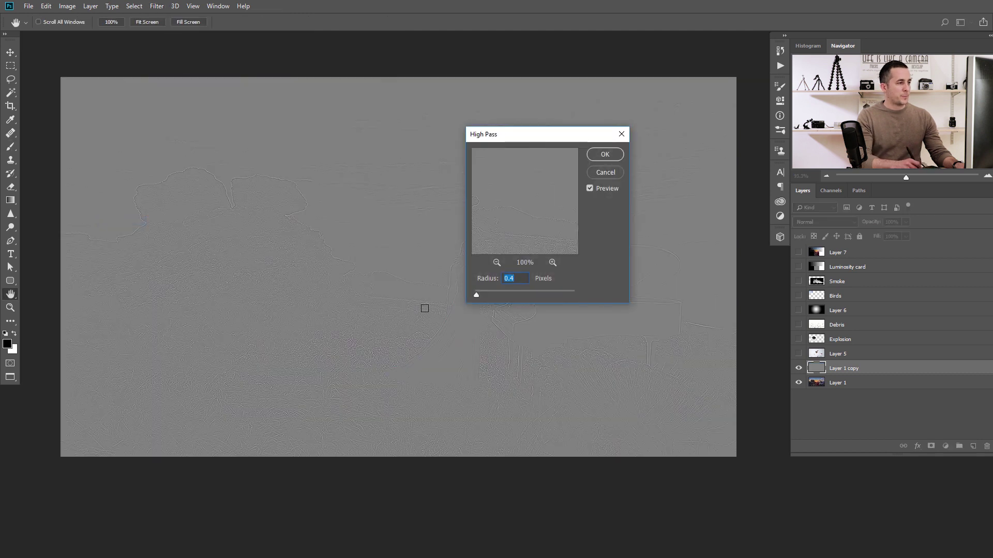
scroll(385, 293, up, 5)
click(498, 291)
drag(476, 293, 477, 295)
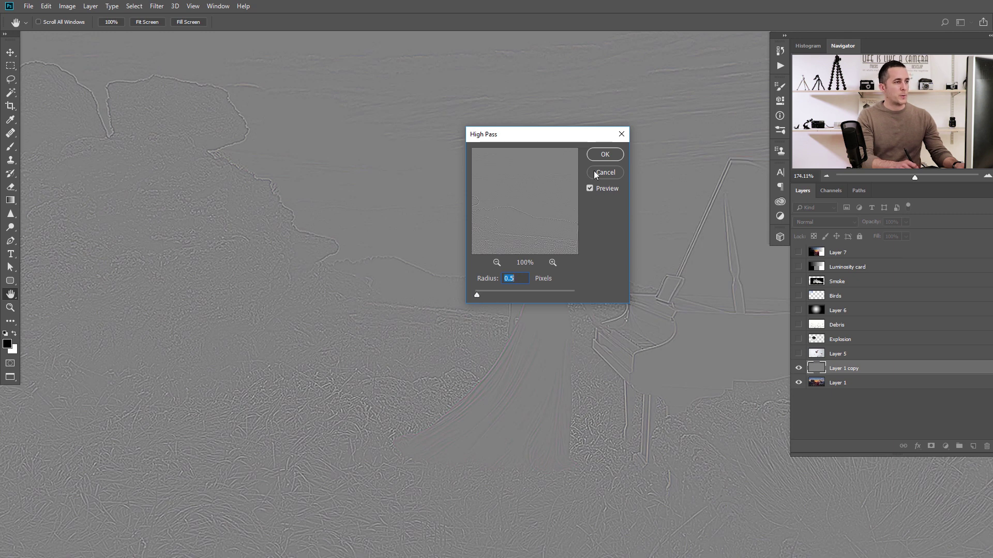
click(604, 155)
key(b)
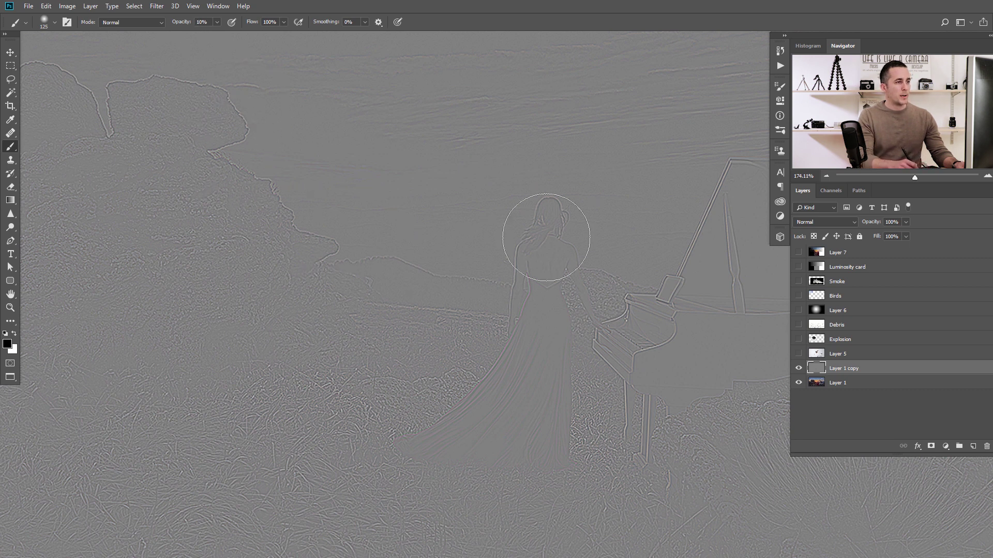
Set the High Pass copy of Layer 1 to Overlay mode and toggle its visibility to check the sharpening.
drag(593, 283, 461, 288)
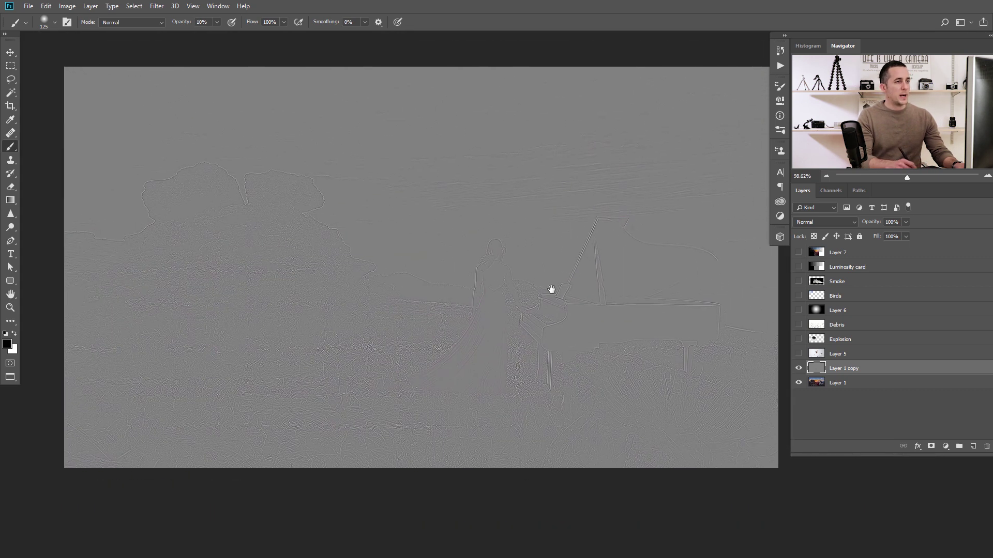
click(817, 223)
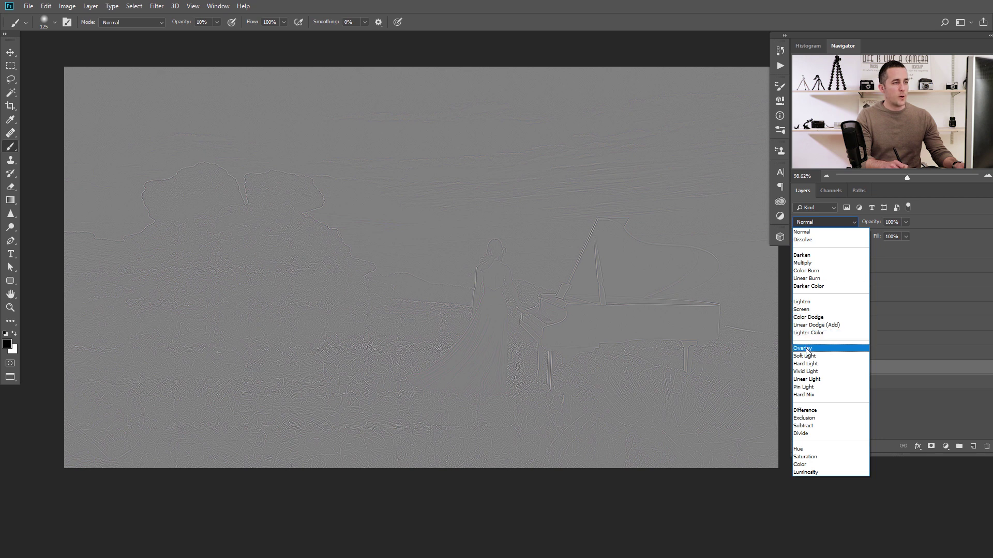
click(808, 349)
drag(512, 290, 534, 292)
click(799, 369)
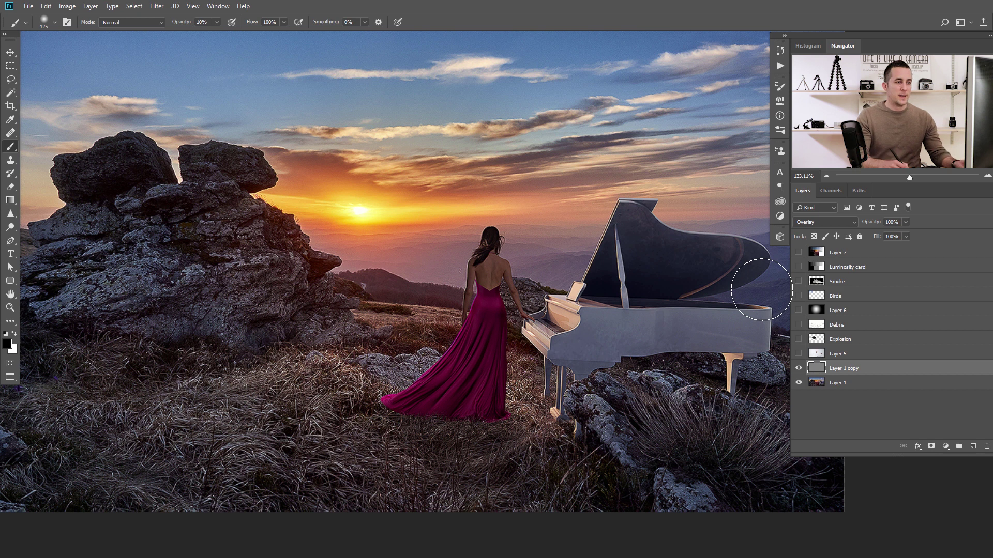
Change the High Pass copy from Overlay to Soft Light, and switch it to Linear Light for stronger sharpening.
click(824, 221)
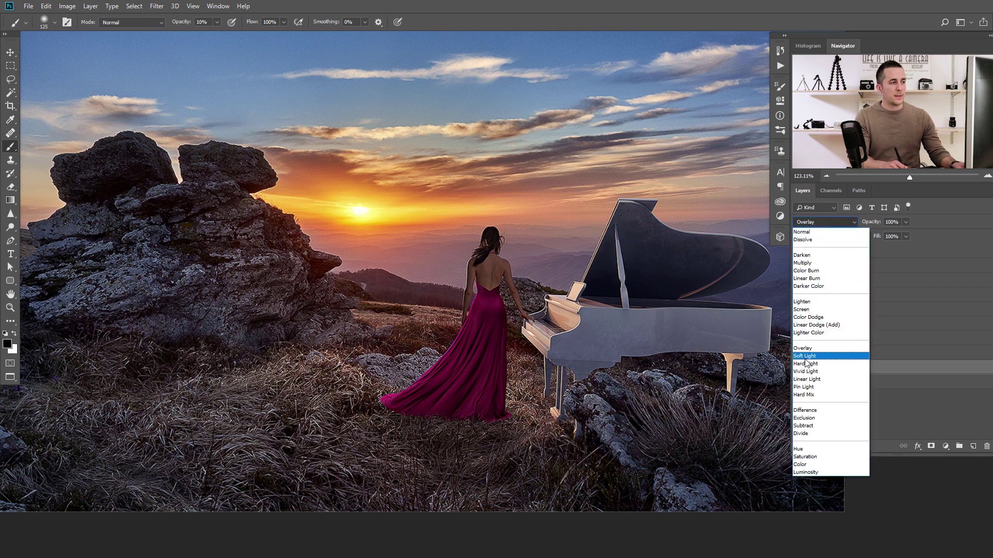
click(809, 351)
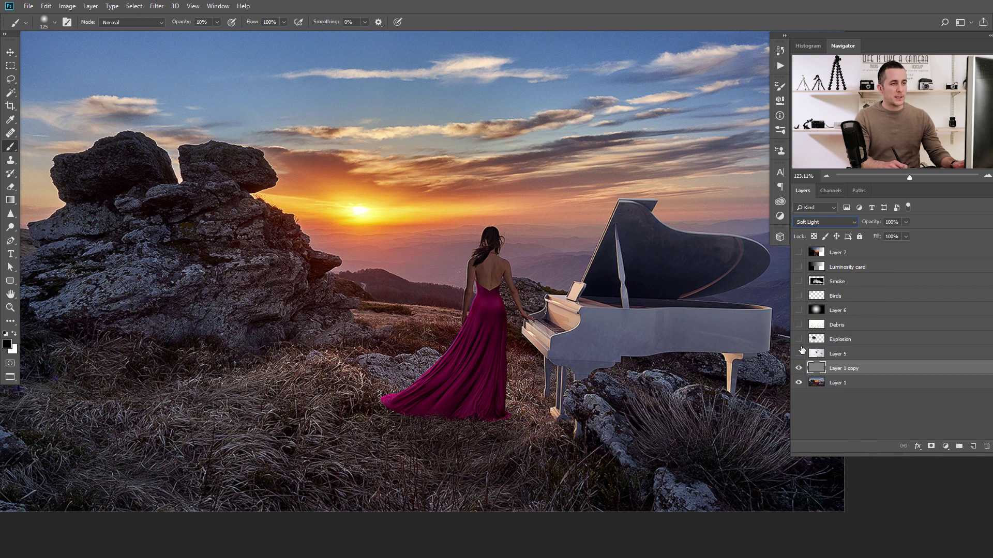
click(819, 222)
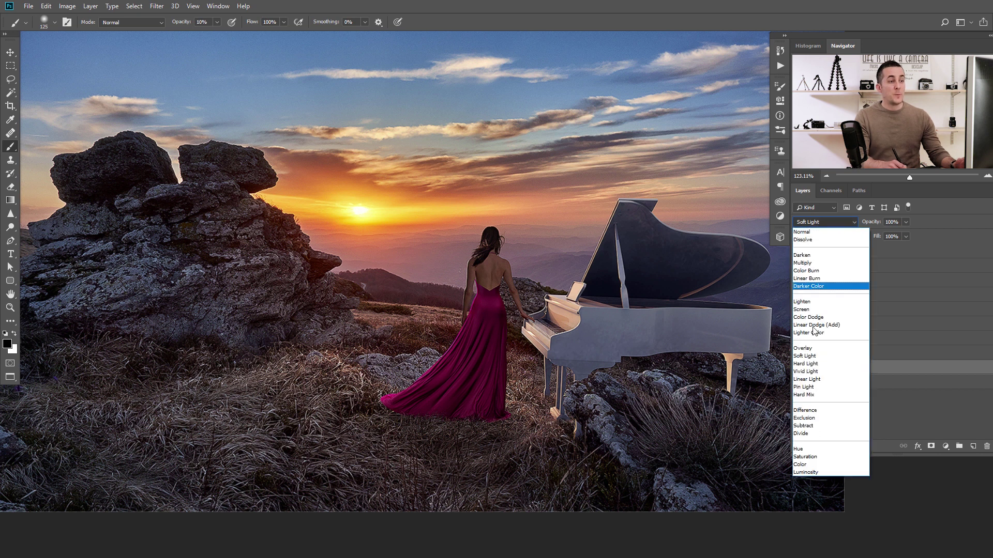
click(811, 383)
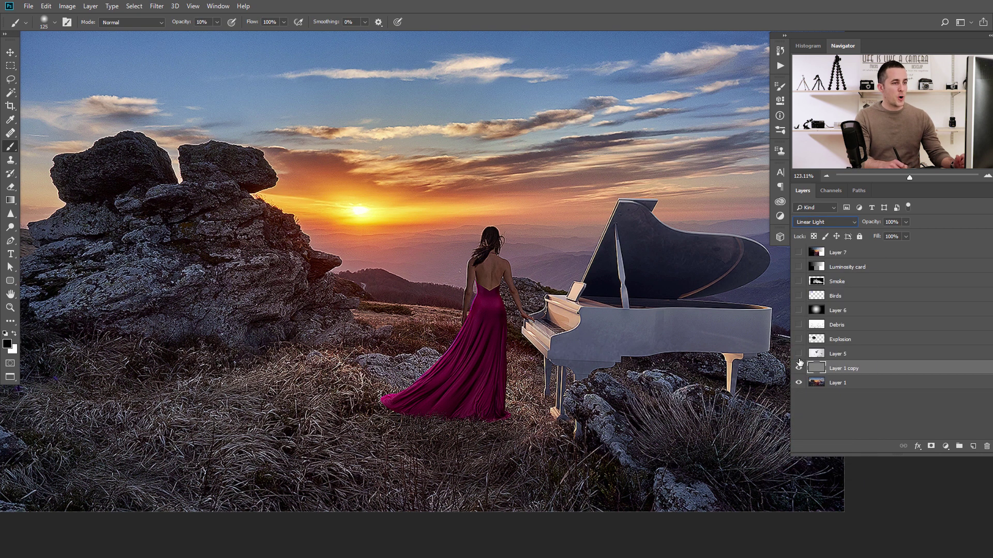
Toggle the High Pass copy's visibility to compare the sharpening and lower the layer's opacity to 57%.
click(800, 369)
click(799, 369)
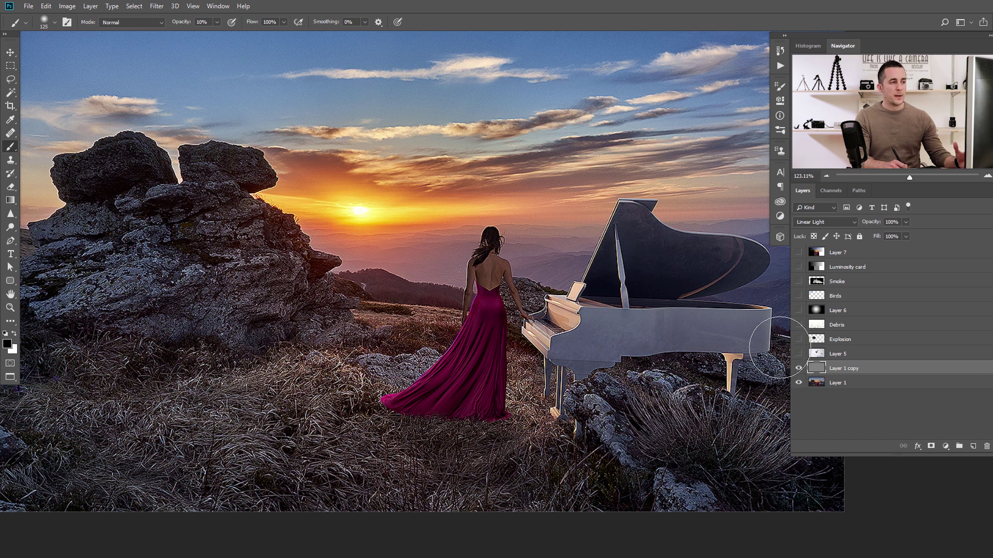
click(800, 369)
click(800, 369)
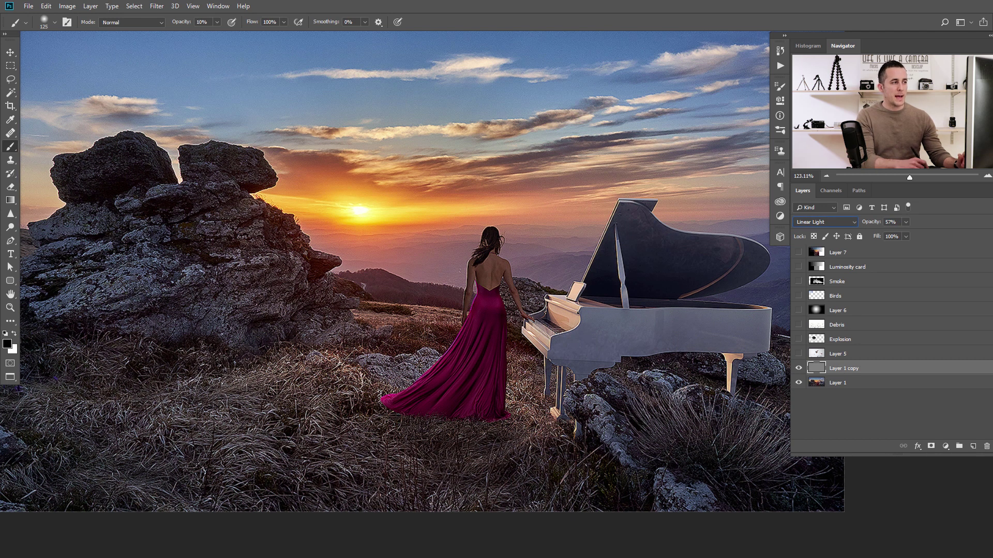
drag(580, 264, 569, 262)
drag(579, 253, 554, 253)
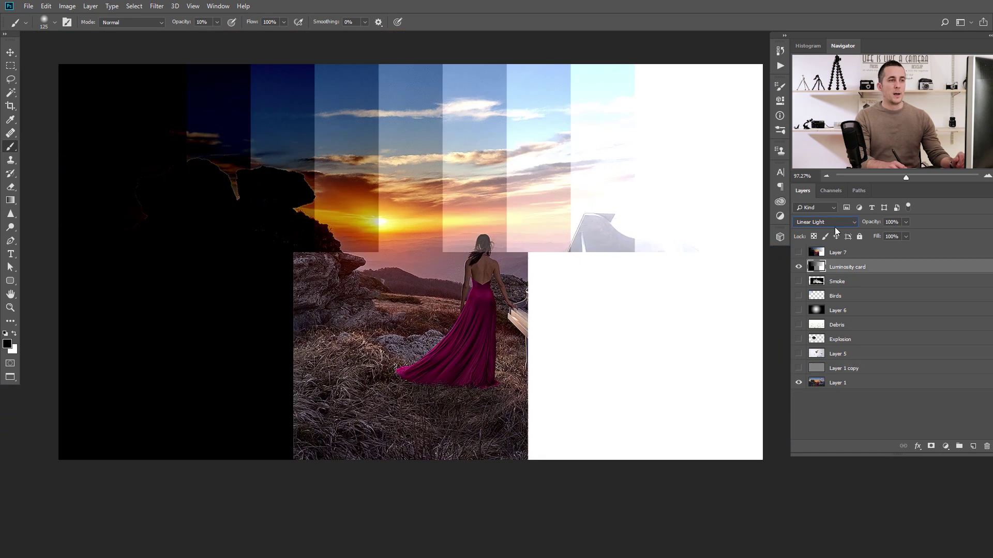
Set the Luminosity card layer to Pin Light and switch it to Hard Mix mode.
click(832, 223)
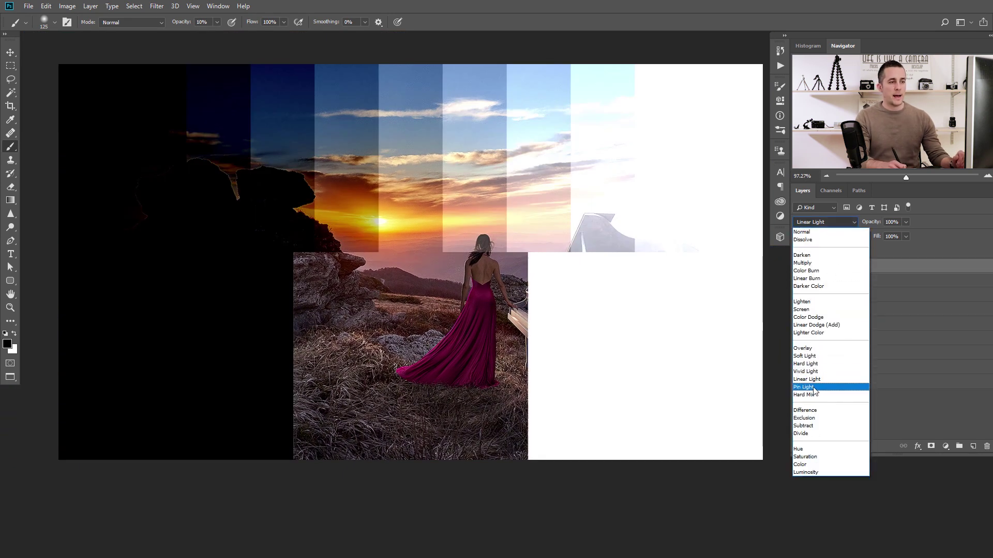
click(803, 389)
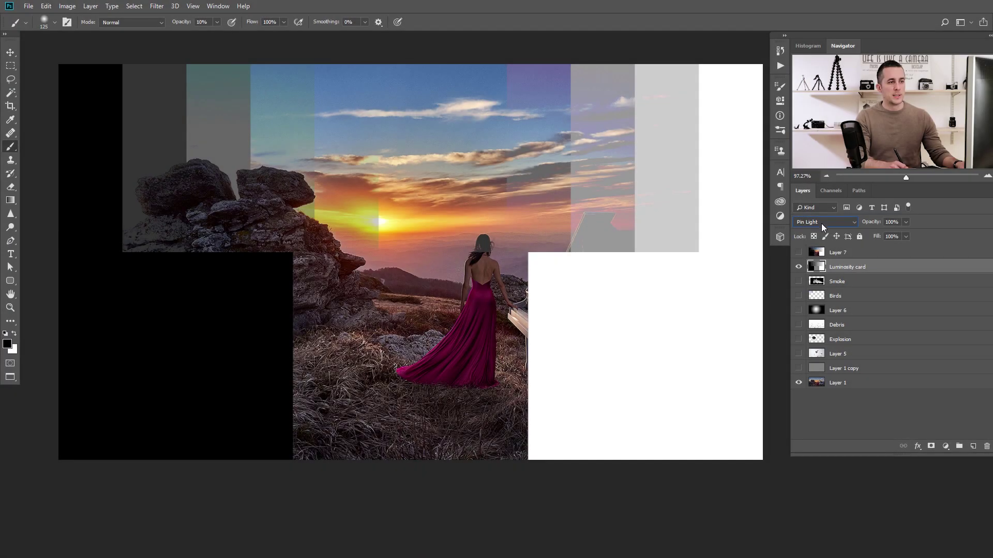
click(822, 224)
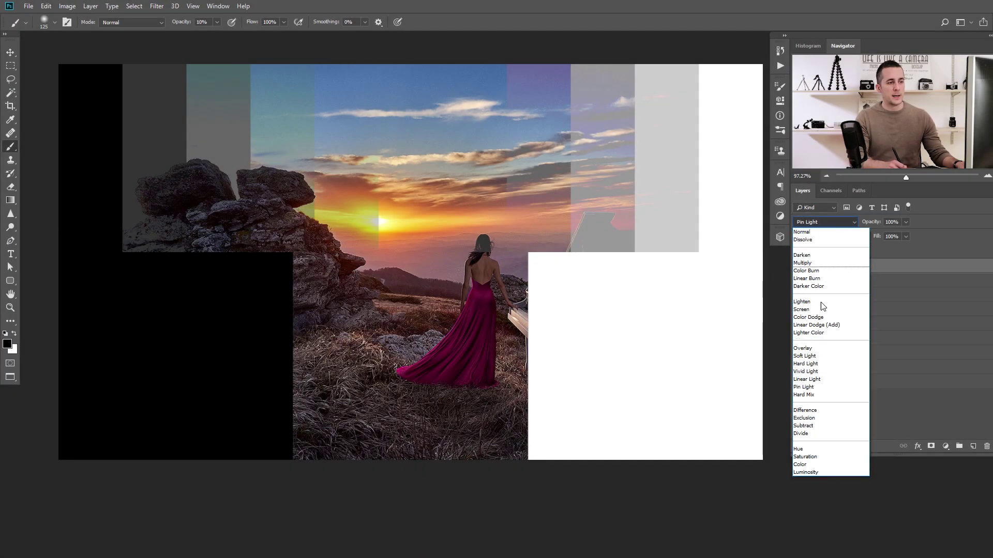
click(809, 393)
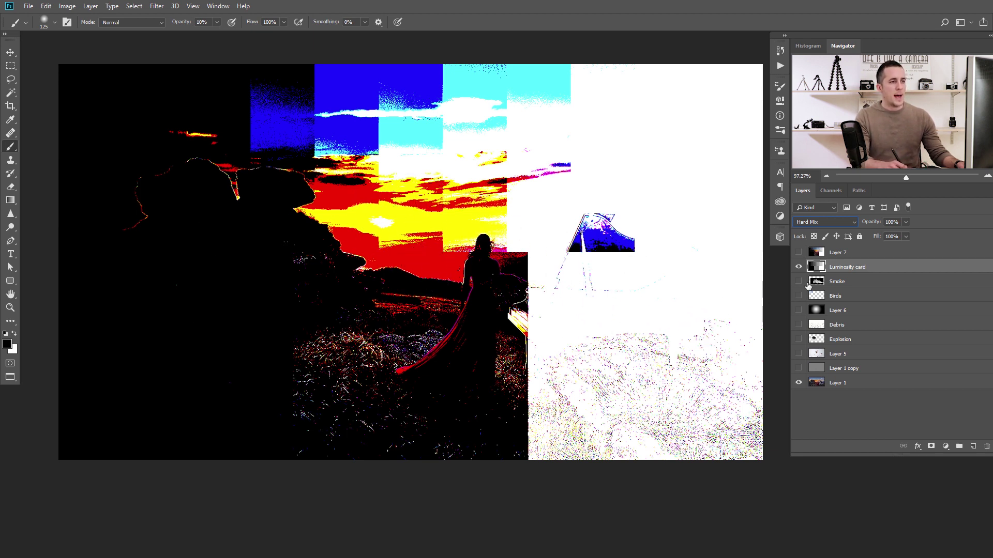
Hide the Luminosity card layer and fill a new layer above it with a deep magenta foreground color.
click(799, 267)
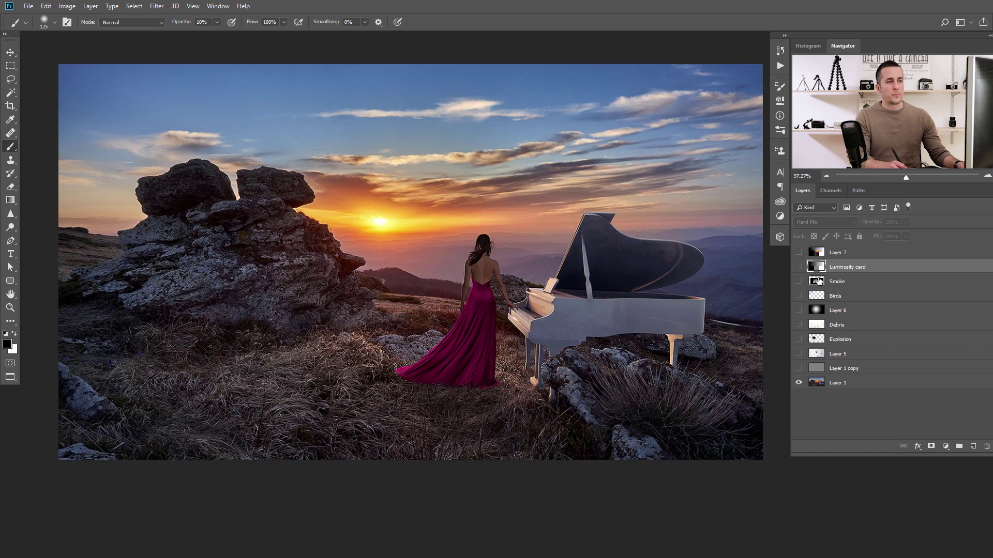
click(973, 448)
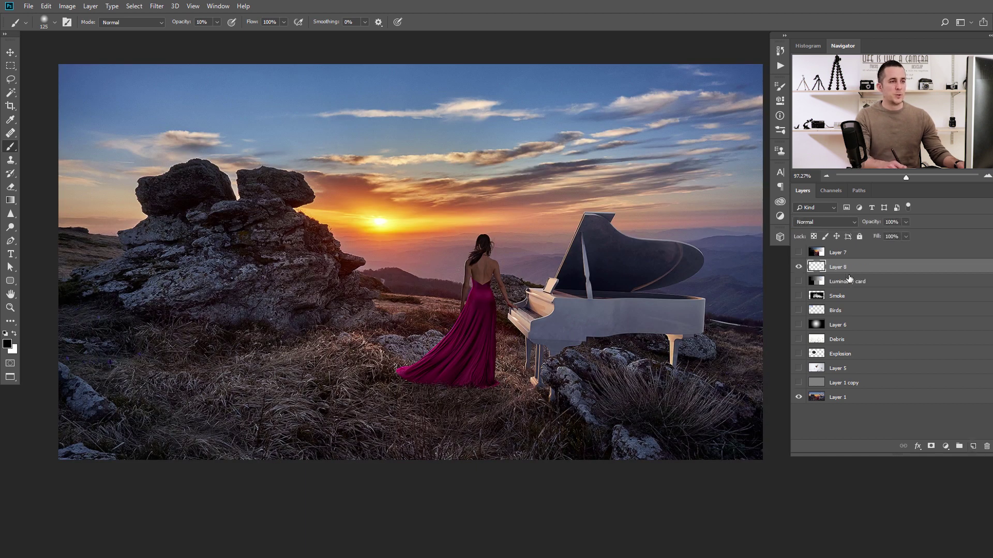
click(8, 344)
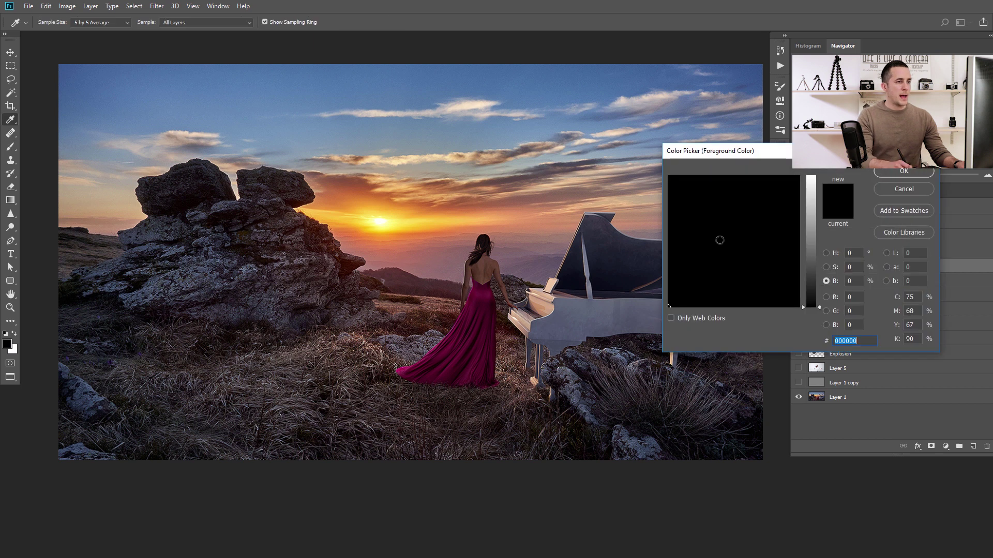
click(812, 231)
mouse_move(782, 213)
mouse_down()
mouse_move(803, 181)
mouse_move(791, 182)
mouse_up()
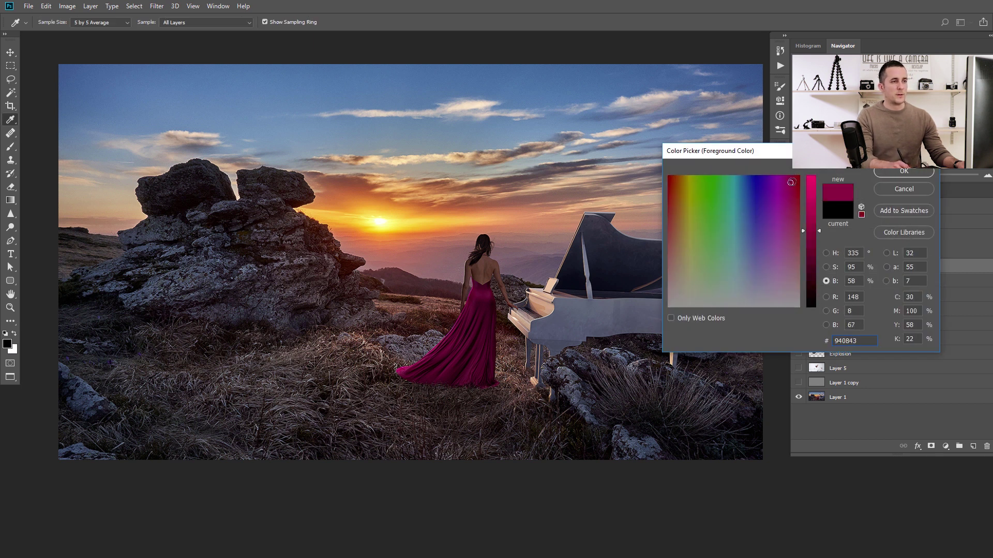
click(882, 172)
key(b)
key(alt+BackSpace)
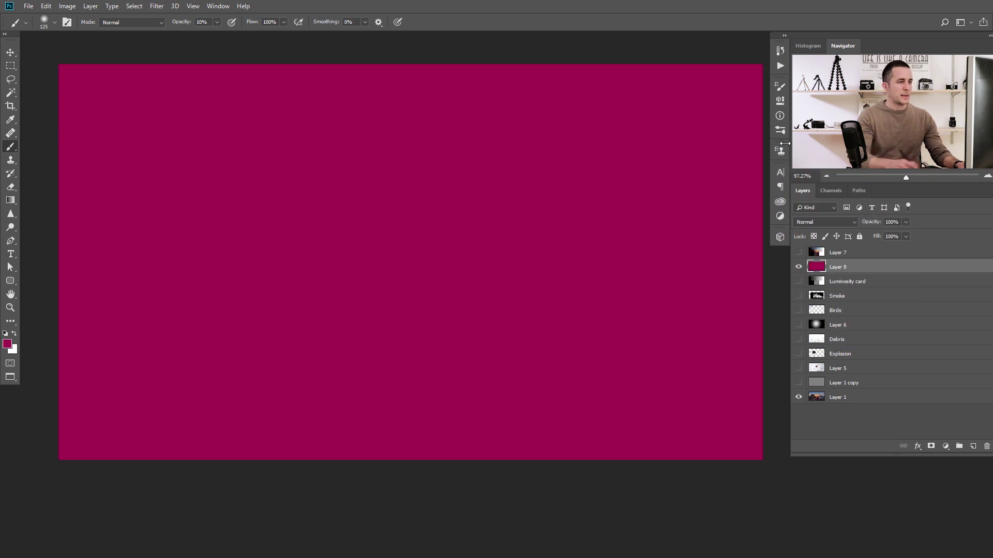
Set the magenta layer's blend mode to Hard Mix, with Fill at 46% and Opacity at 39%.
click(822, 221)
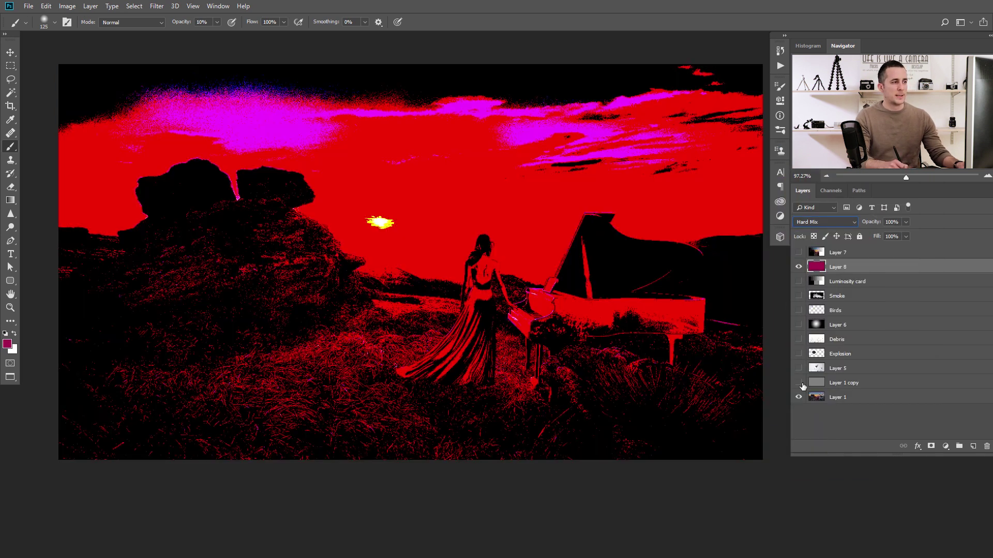
click(804, 394)
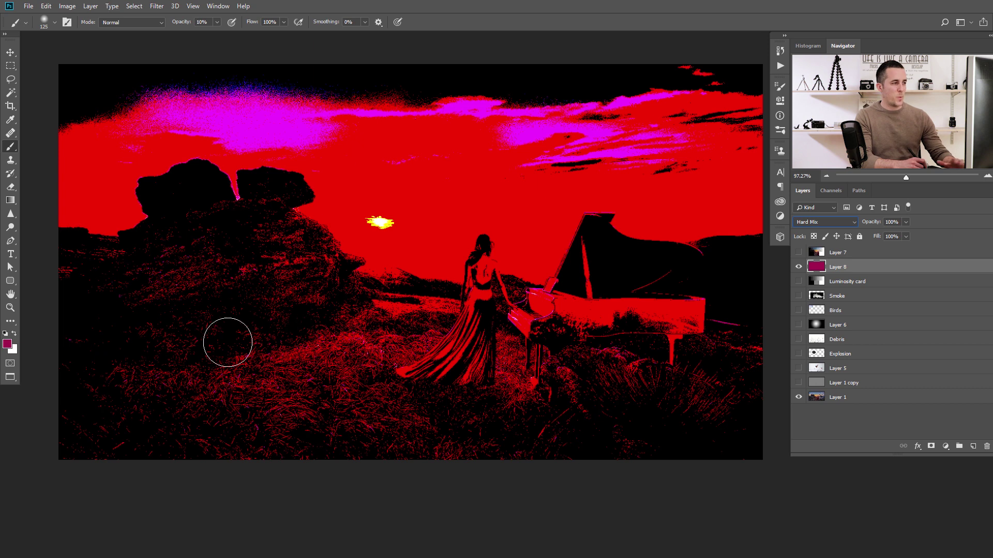
drag(876, 237, 841, 230)
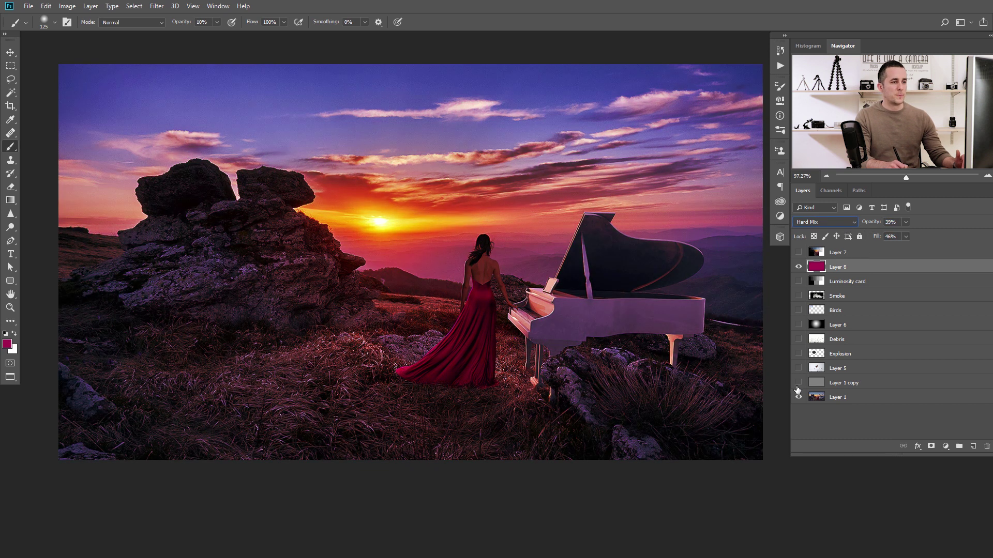
Show Layer 5 and hide the magenta layer to compare the bathtub photo without the color tint.
click(799, 367)
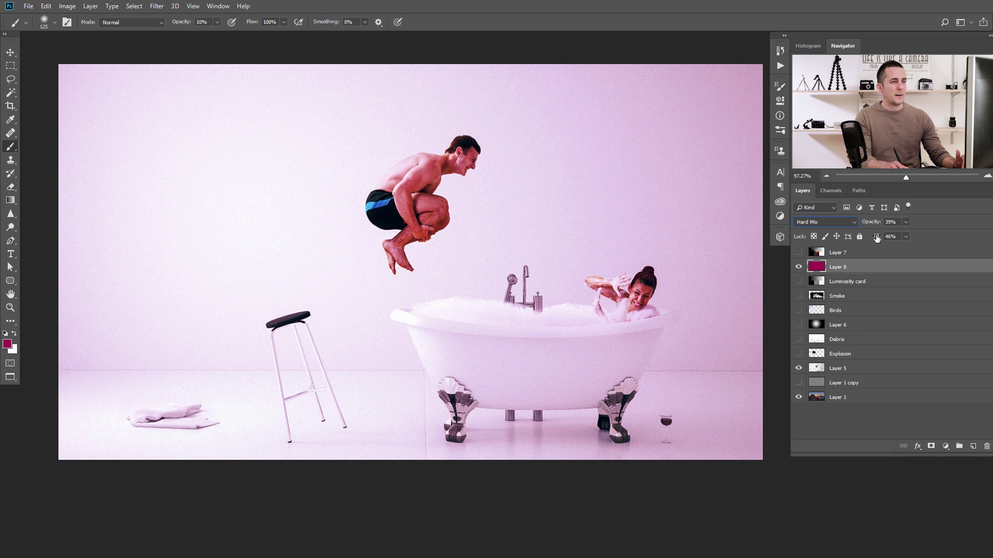
click(798, 267)
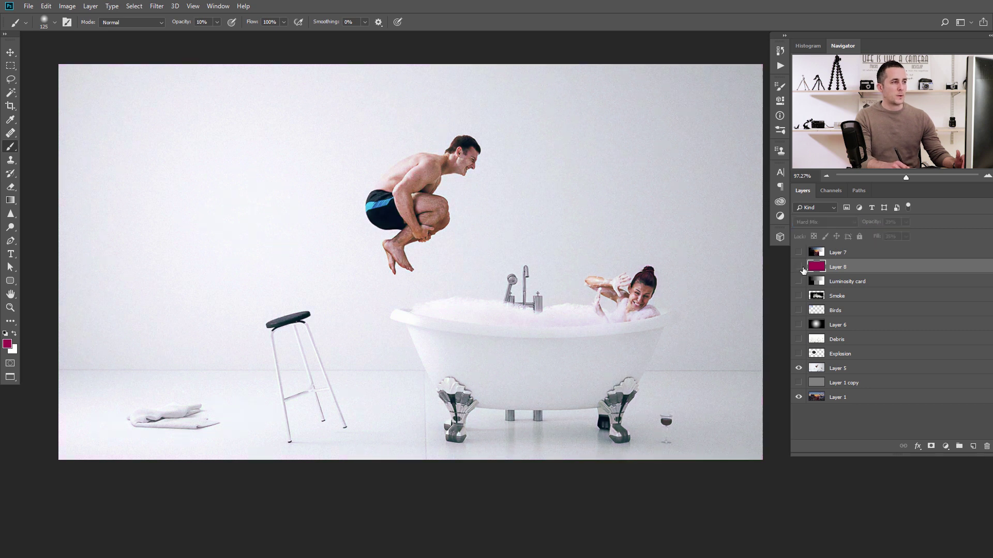
Toggle the magenta Hard Mix layer on and off to compare the bathtub photo with and without the tint.
click(798, 267)
click(798, 267)
click(798, 267)
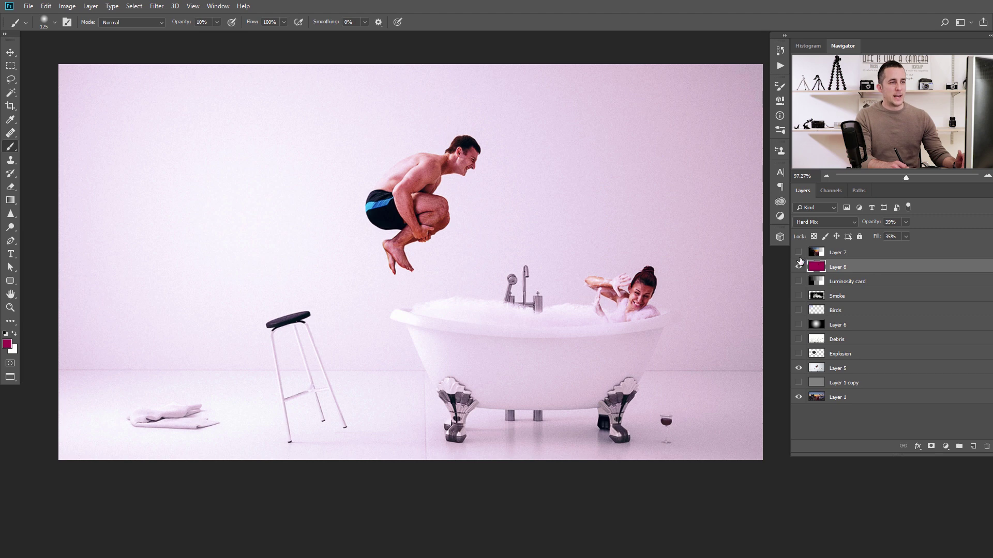
click(827, 223)
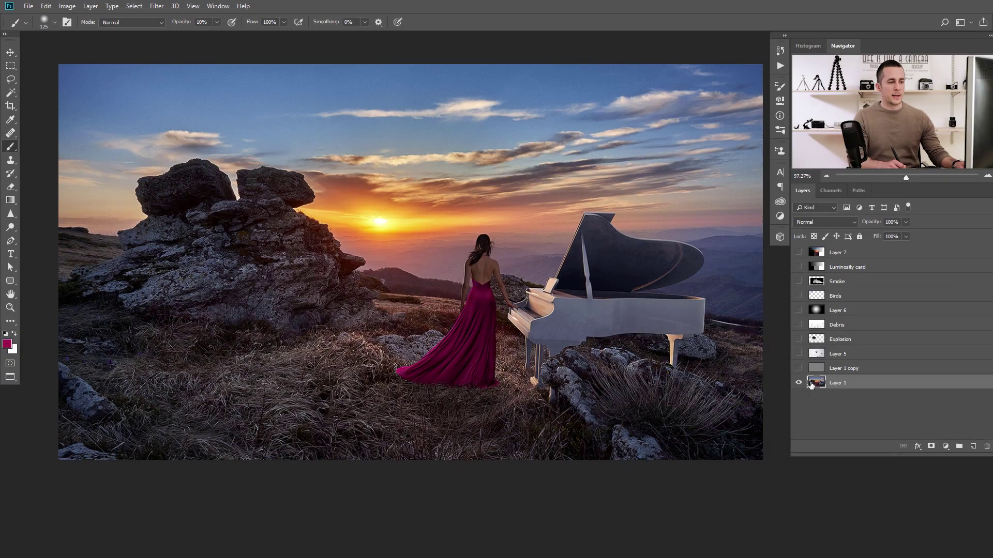
Duplicate Layer 1 and set the duplicate's blend mode to Difference.
key(ctrl+j)
click(829, 222)
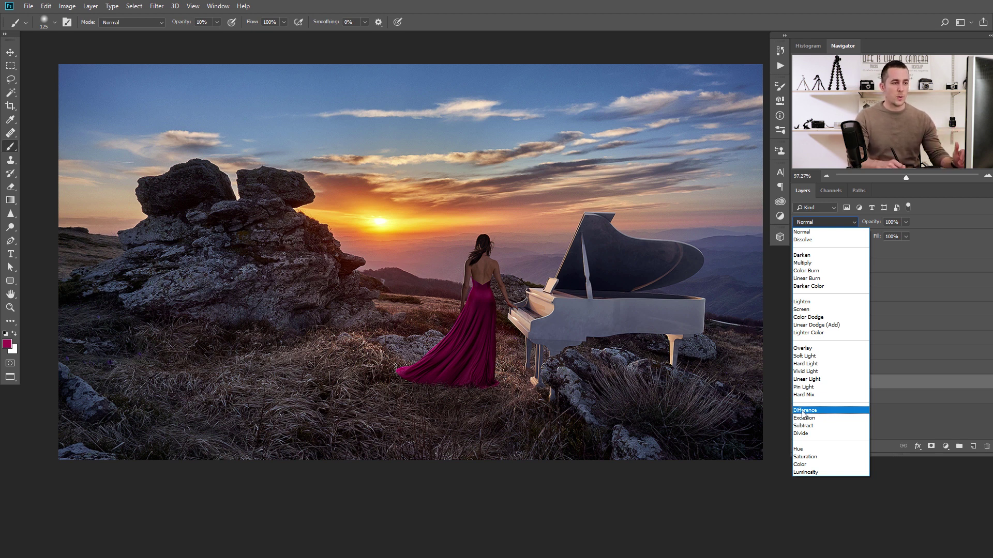
click(803, 412)
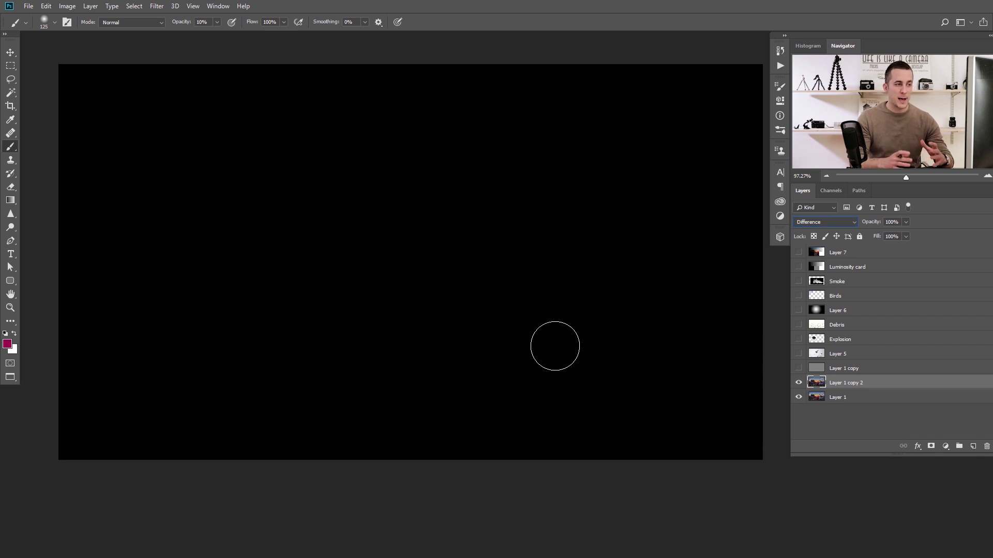
Nudge the Difference duplicate a few pixels left and up with the Move tool, and realign it with Layer 1.
click(10, 54)
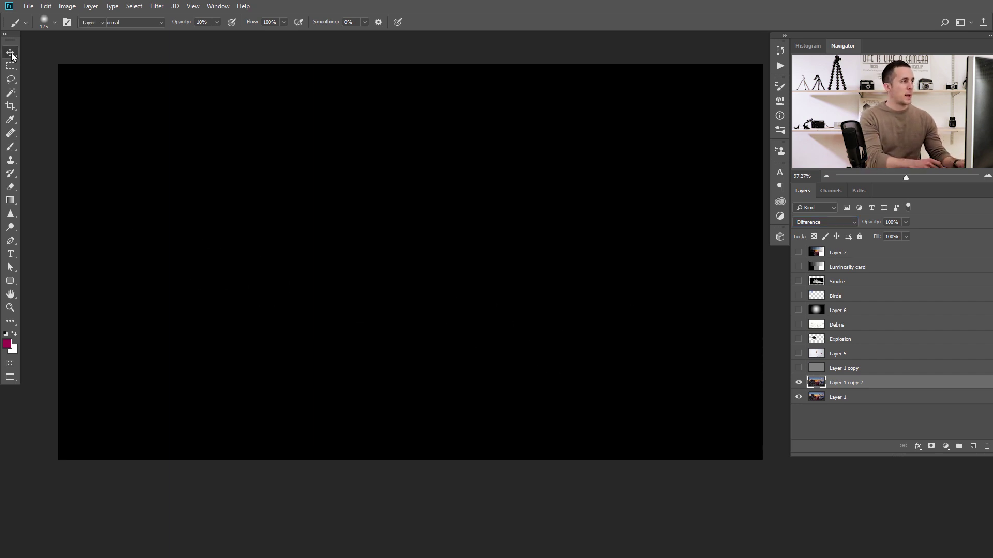
key(Left)
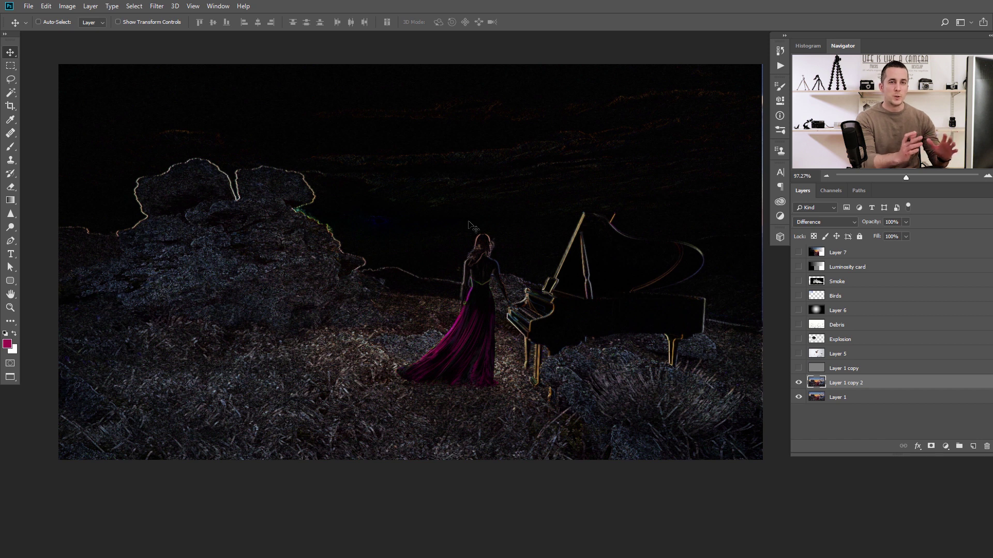
key(Left)
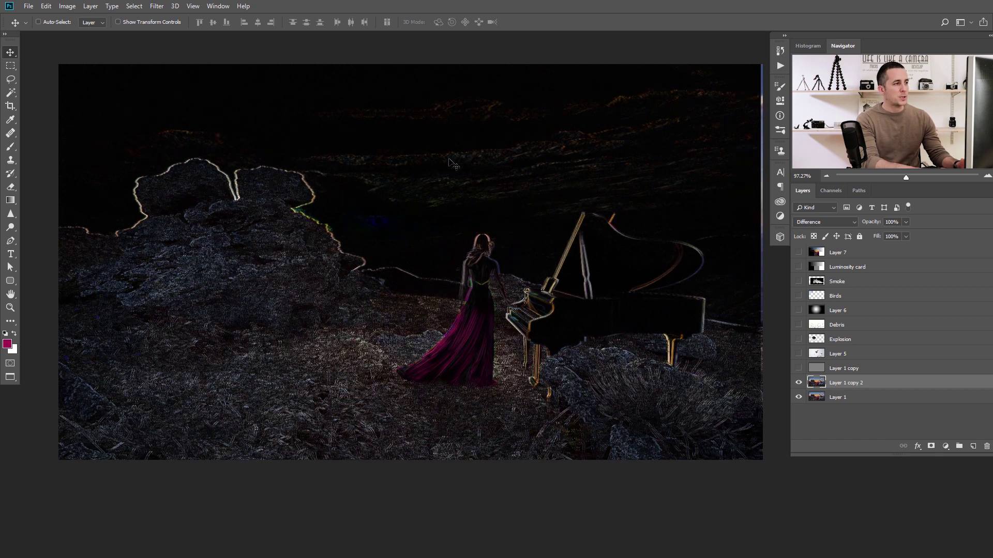
key(Up)
key(Up)
key(Down)
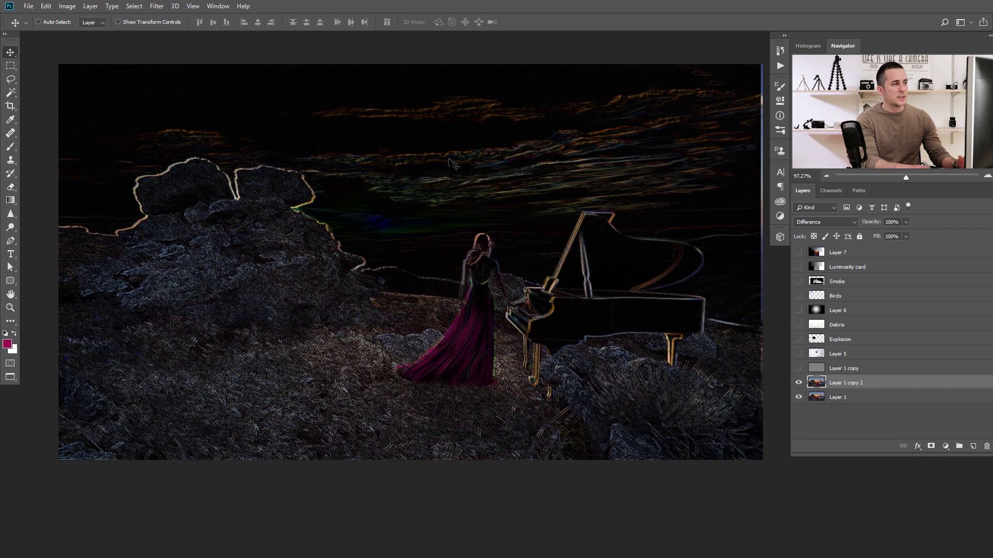
key(Down)
key(Right)
key(Right)
key(Right)
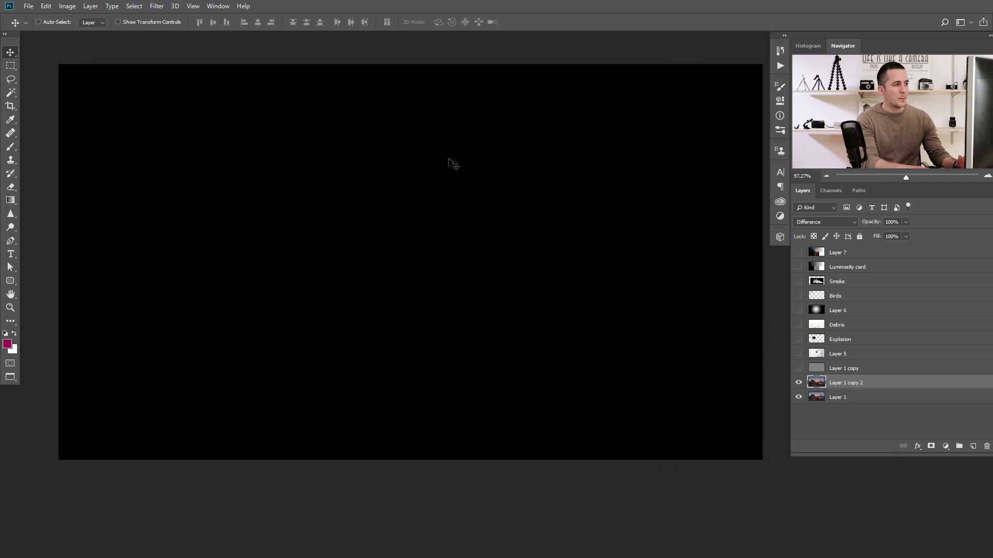
Nudge the Difference duplicate two pixels left and back once more, and delete it.
key(Left)
key(Left)
key(Right)
key(Right)
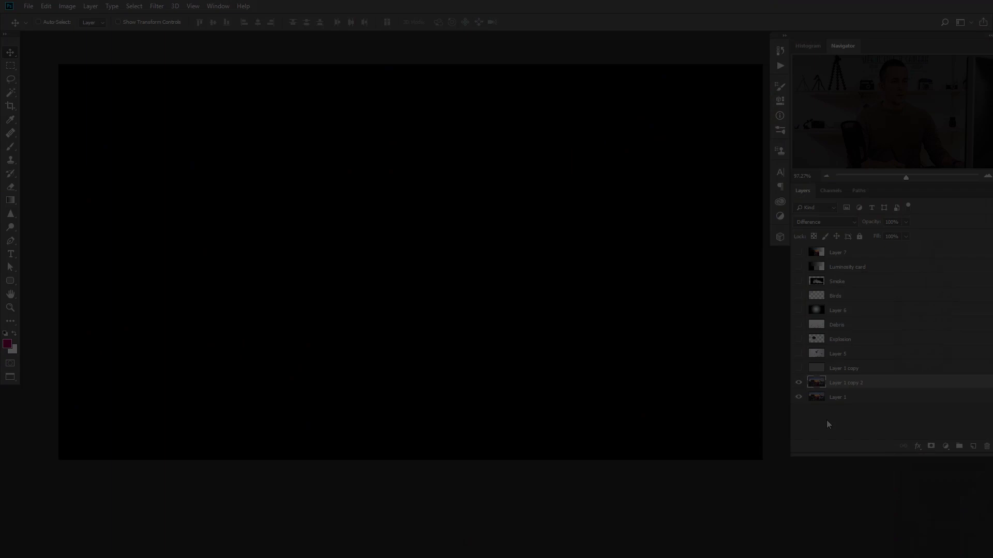
key(Delete)
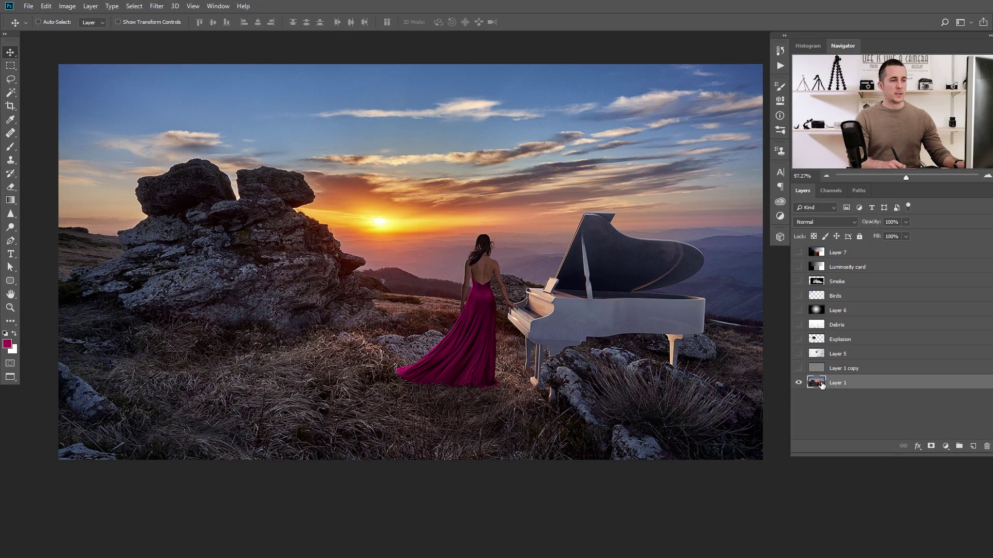
Show the Luminosity card layer and set its blend mode to Exclusion.
click(822, 268)
click(799, 266)
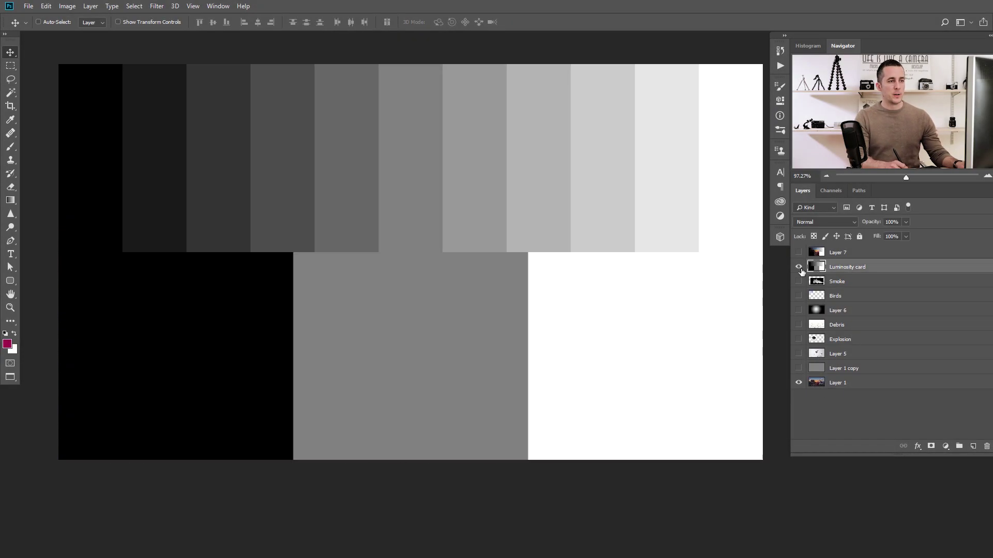
click(827, 222)
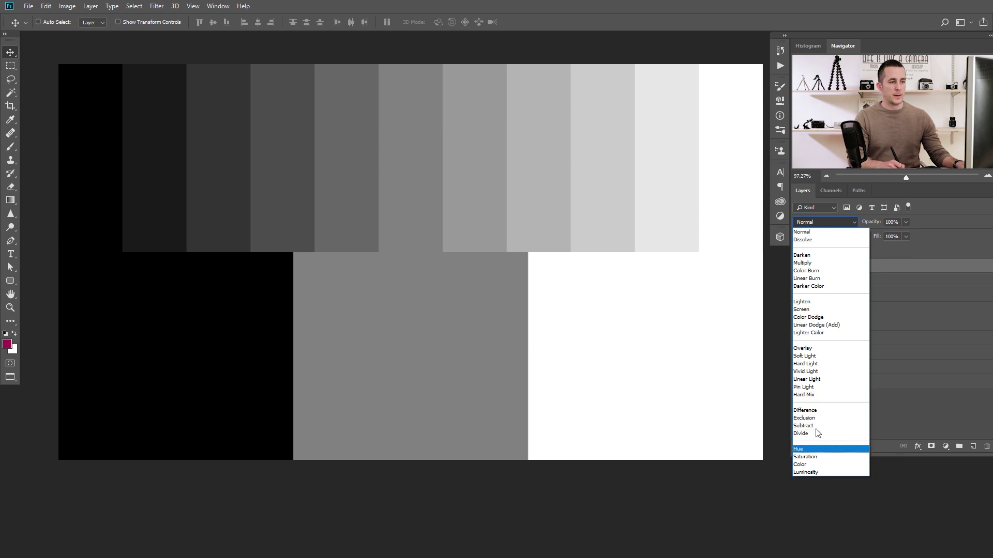
click(822, 418)
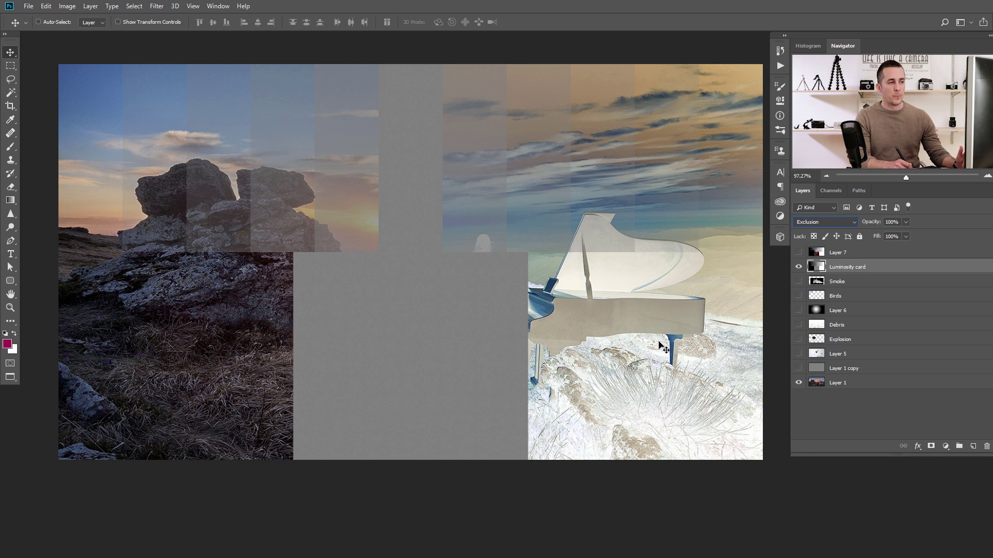
Hide the Luminosity card layer and add a black Solid Color fill layer in Exclusion mode.
click(798, 267)
click(946, 446)
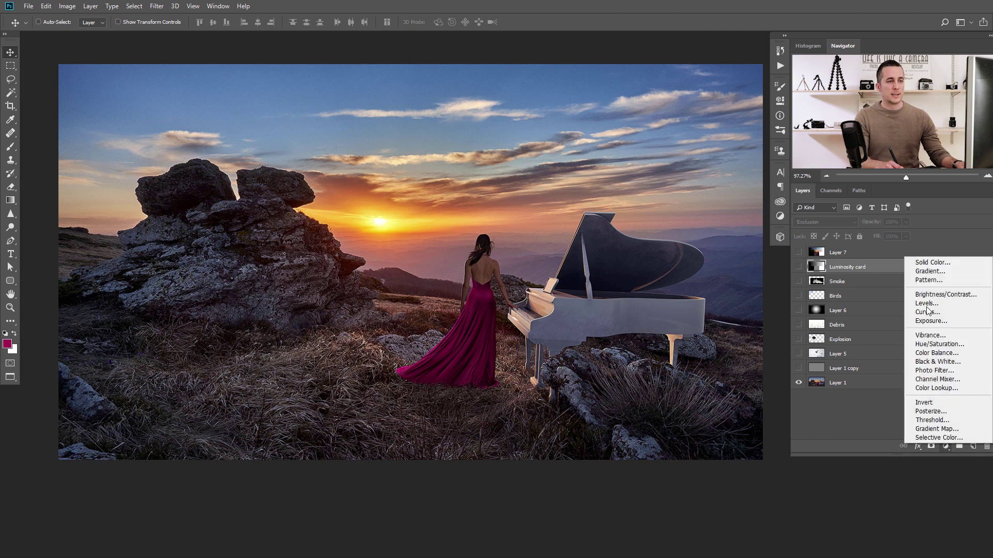
click(932, 263)
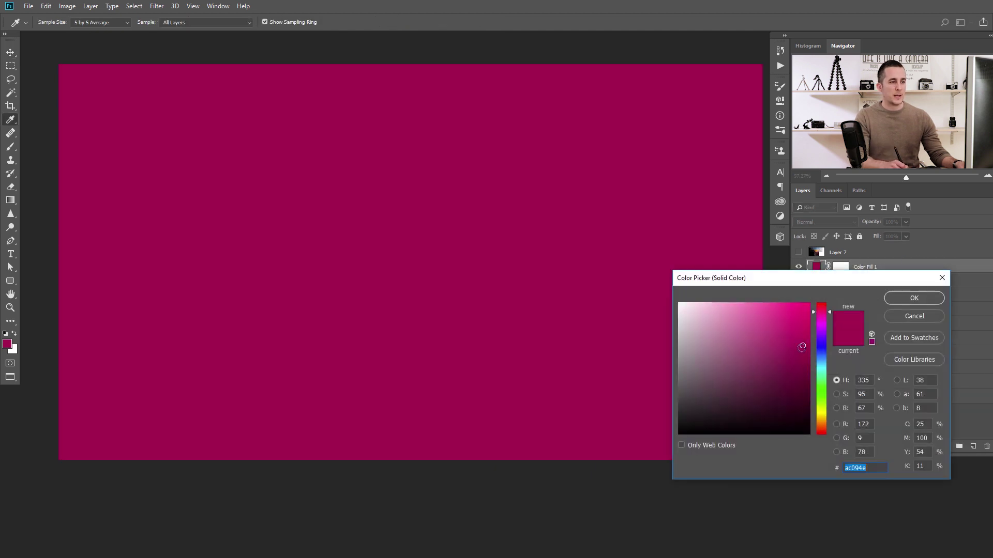
click(821, 353)
drag(801, 348, 815, 450)
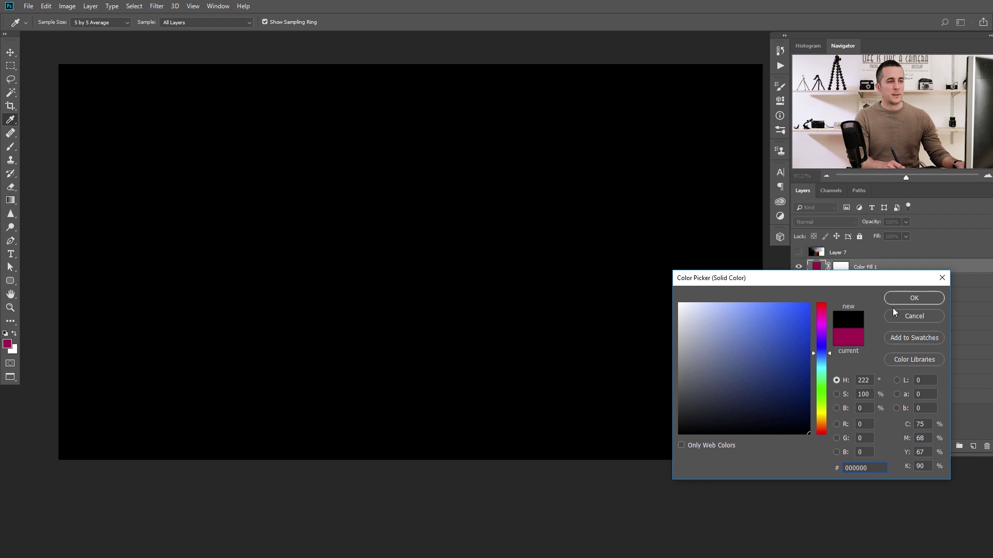
click(914, 298)
click(824, 223)
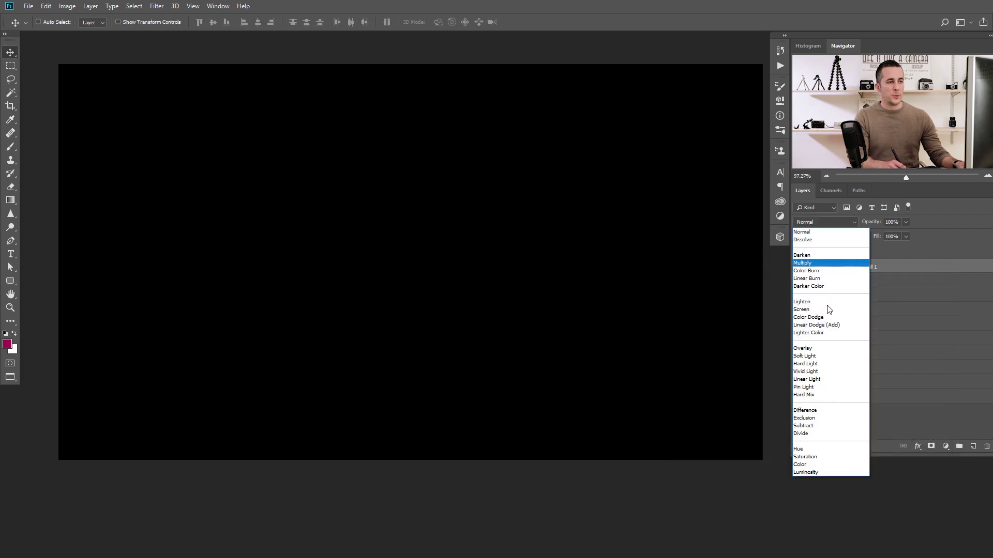
click(822, 419)
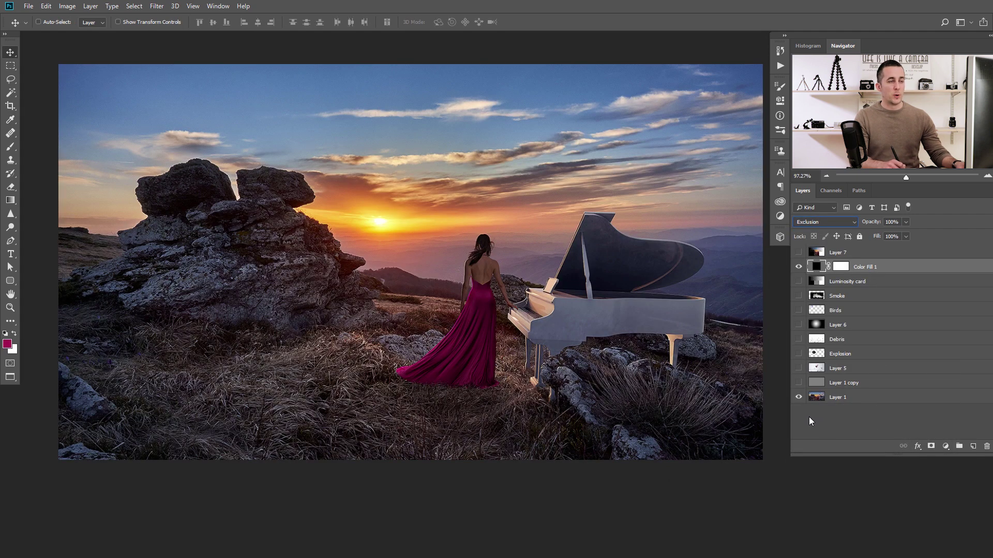
Change the Exclusion fill layer's color to dark navy #000c2e to tint the shadows blue.
double_click(817, 267)
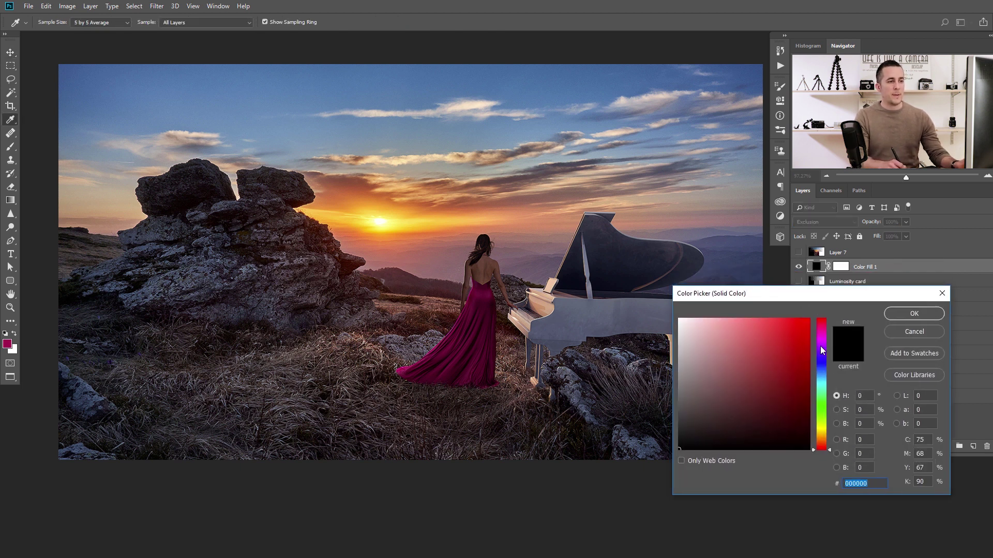
click(821, 364)
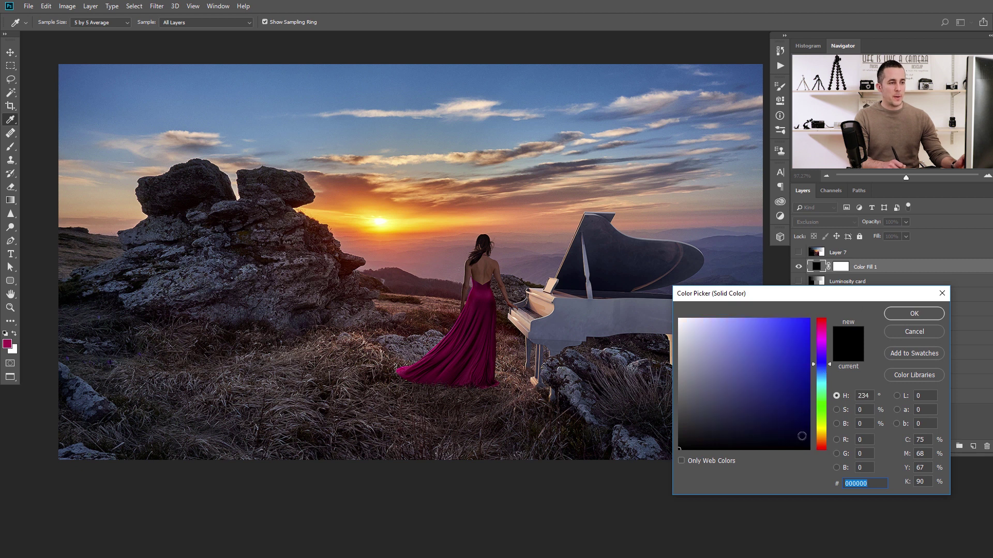
drag(802, 432, 809, 427)
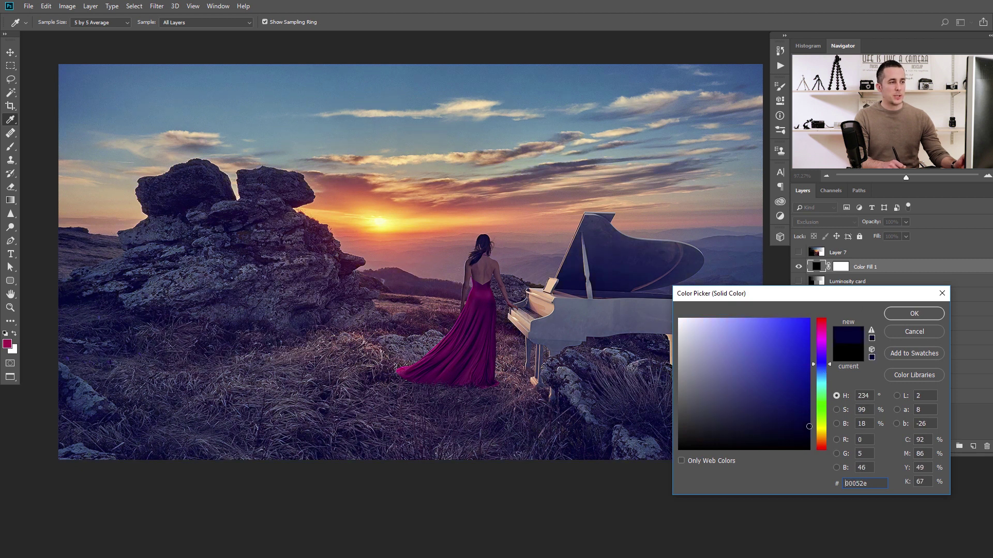
click(824, 368)
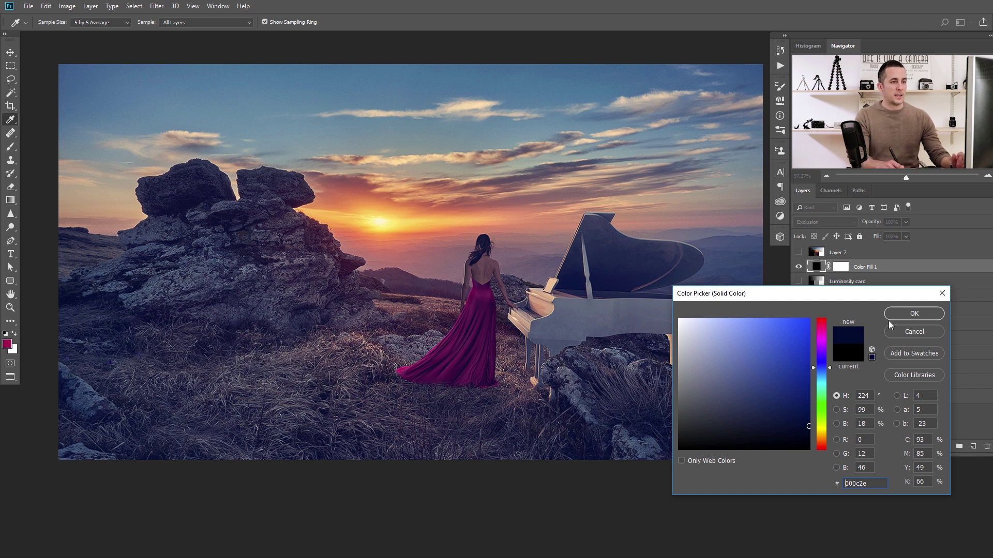
click(904, 315)
key(v)
Show Layer 5, try magenta and olive hues for the Exclusion fill, and set its color to dark blue #012258.
click(798, 368)
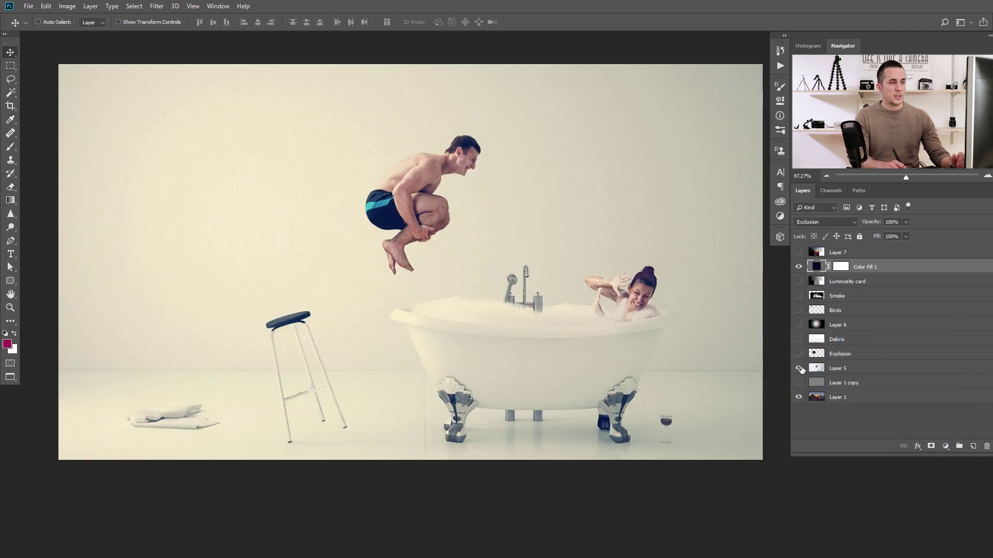
double_click(817, 268)
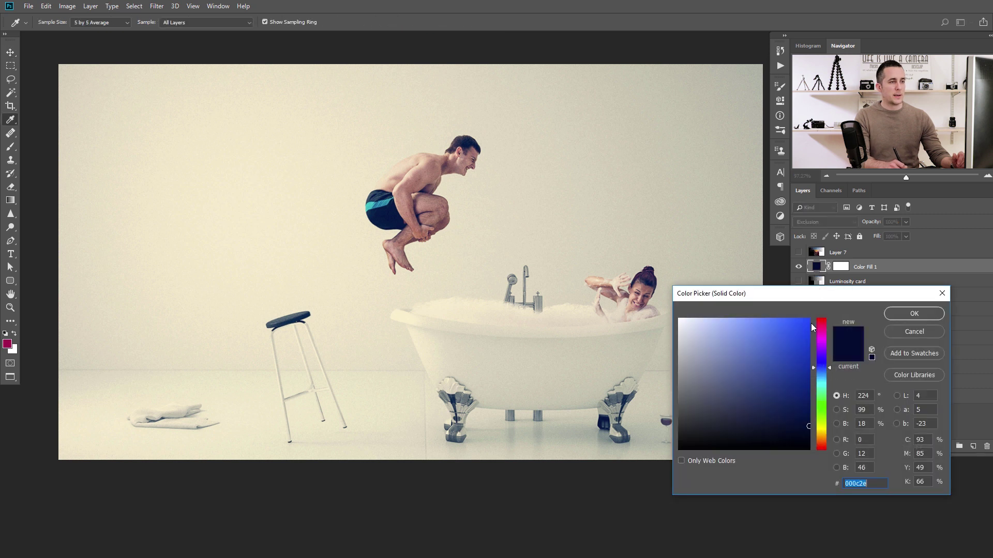
drag(808, 412, 809, 405)
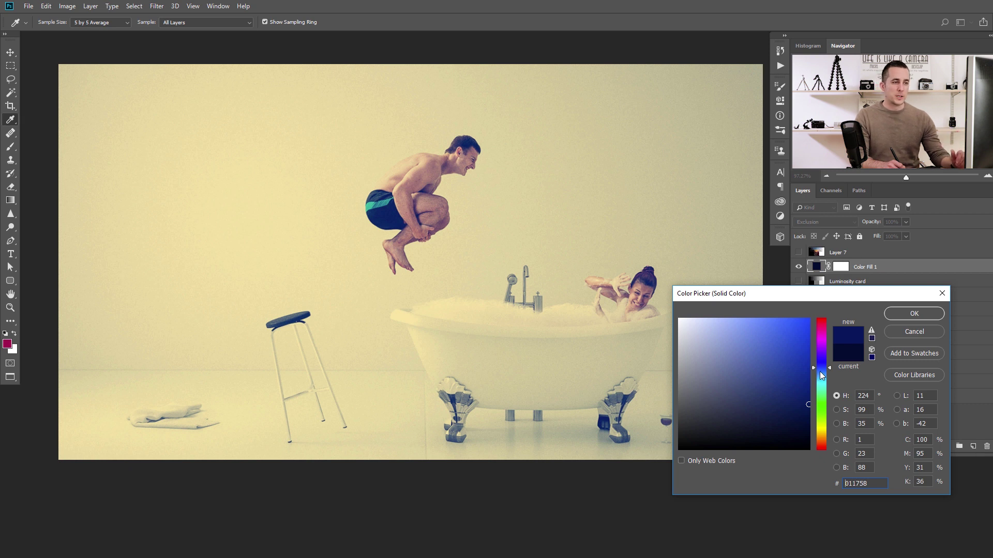
drag(821, 373, 827, 332)
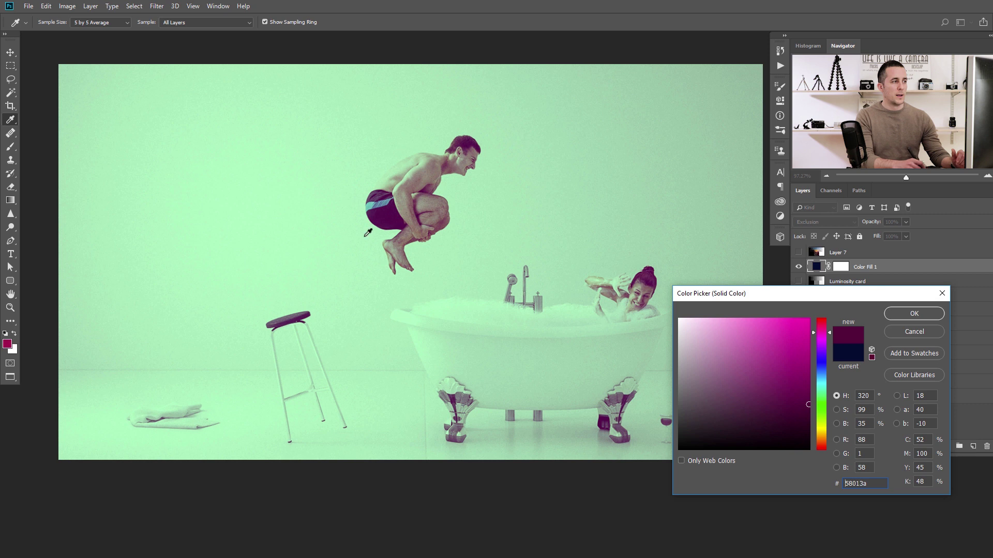
drag(827, 346, 824, 425)
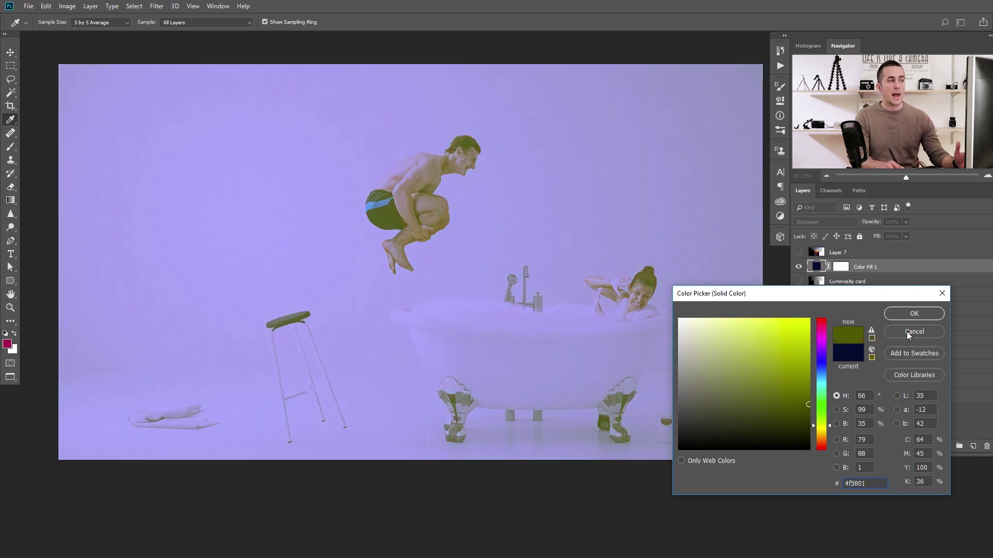
click(824, 371)
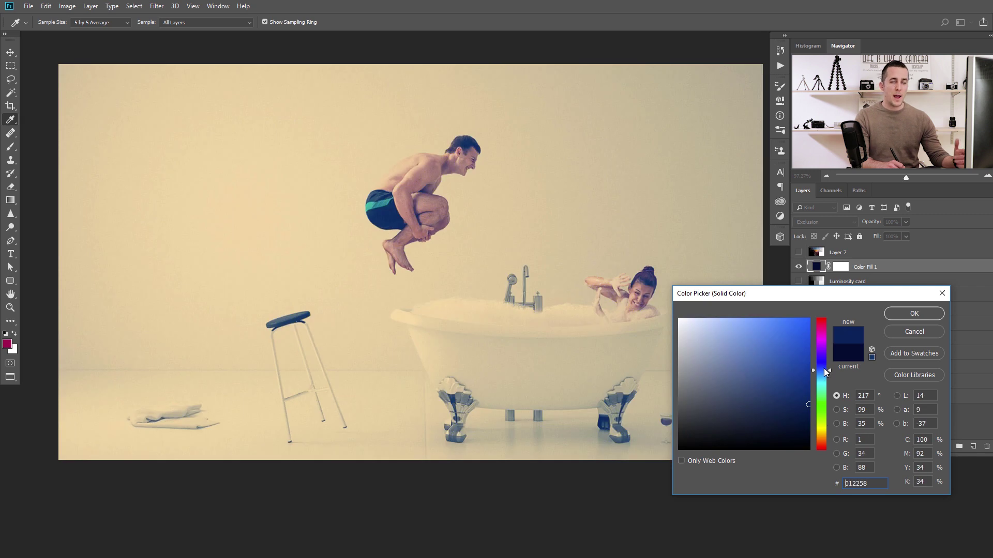
click(915, 313)
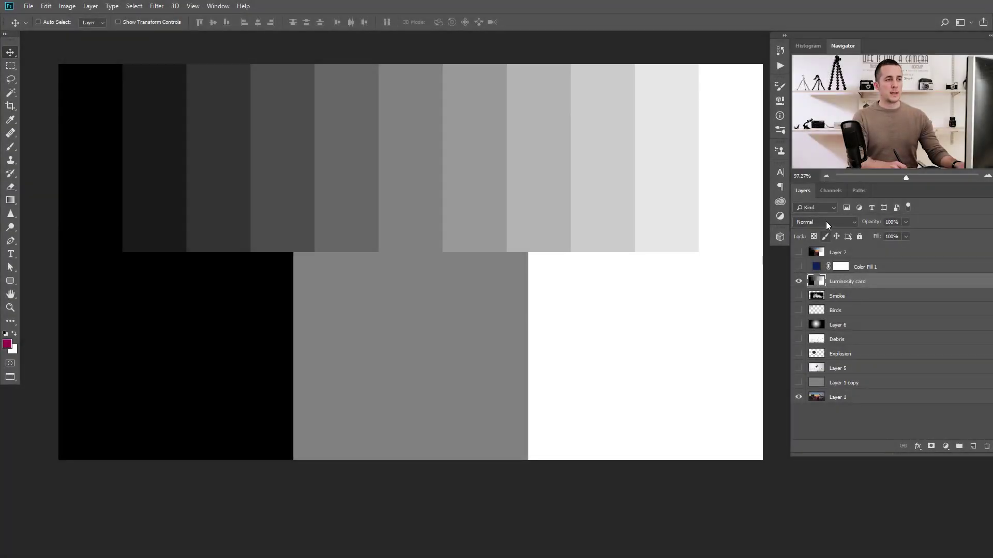
Set the Luminosity card layer's blend mode to Subtract, and switch it to Divide.
click(827, 221)
click(812, 425)
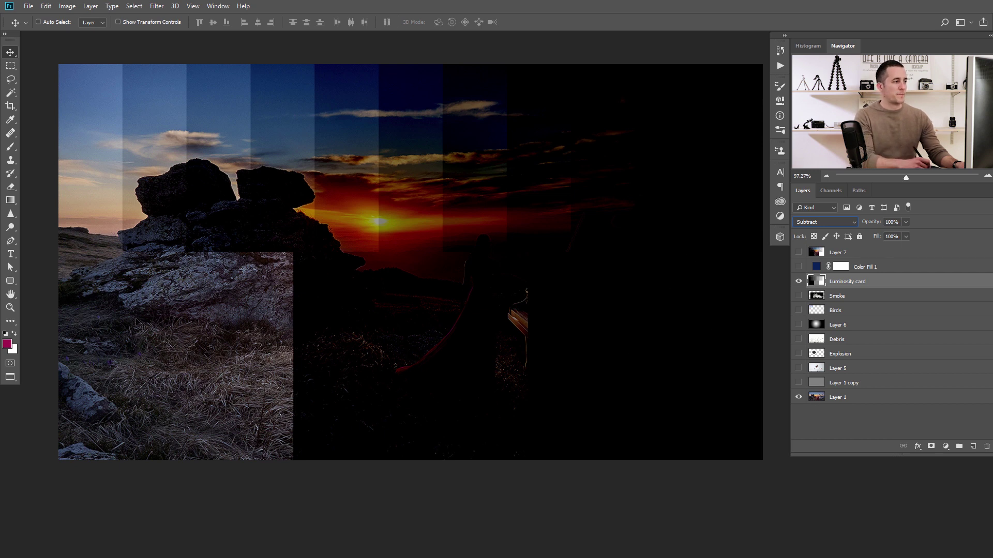
click(833, 222)
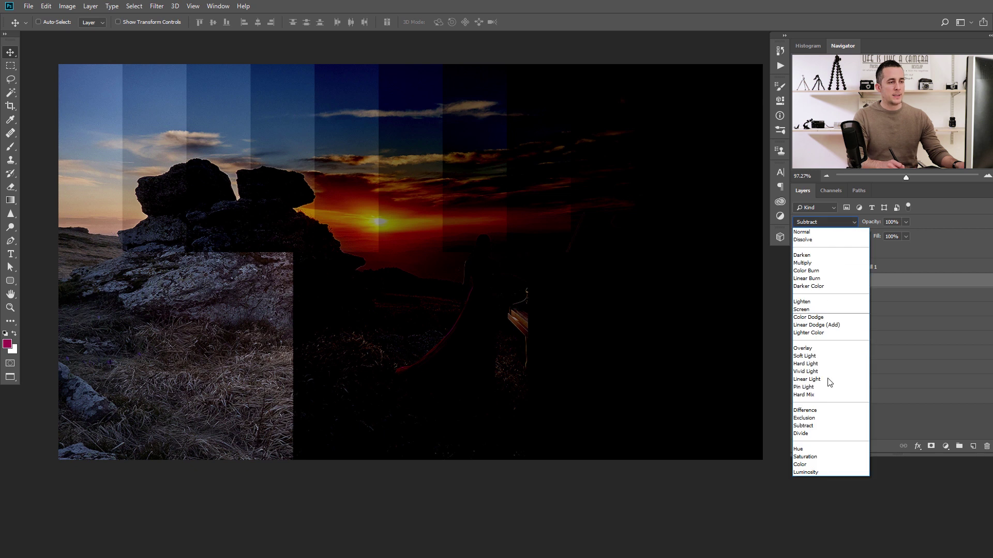
click(816, 435)
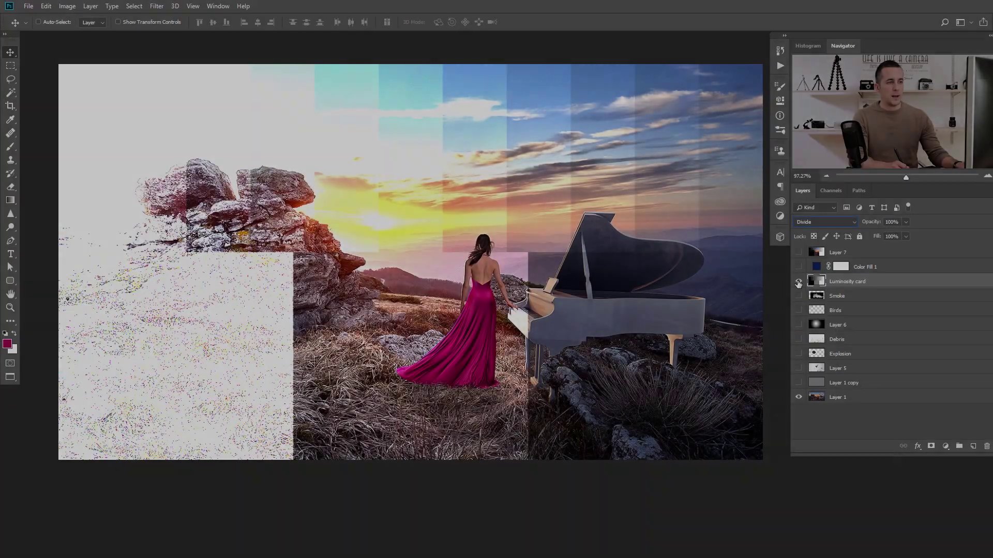
Hide the Luminosity card layer, add an empty layer directly above Layer 1, and set its blend mode to Hue.
click(799, 281)
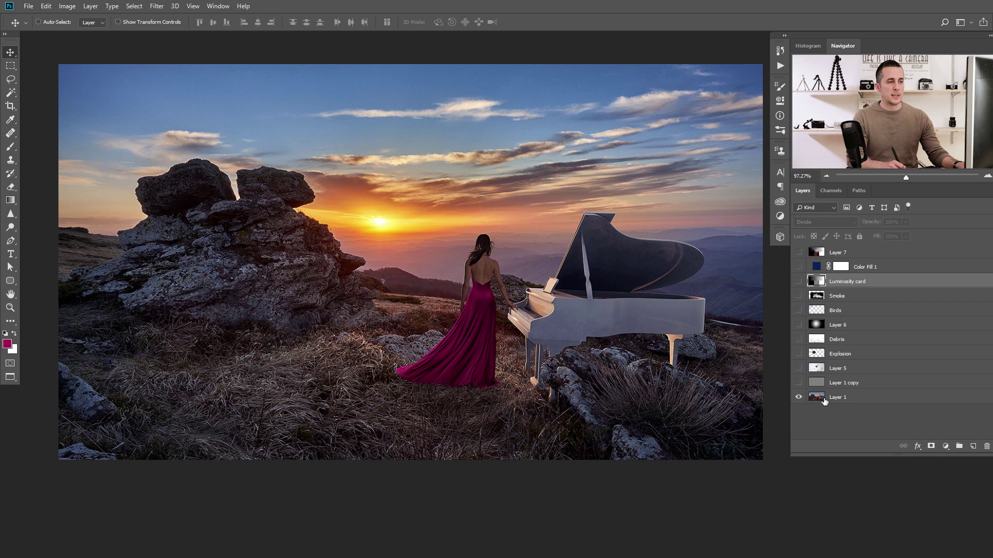
click(823, 398)
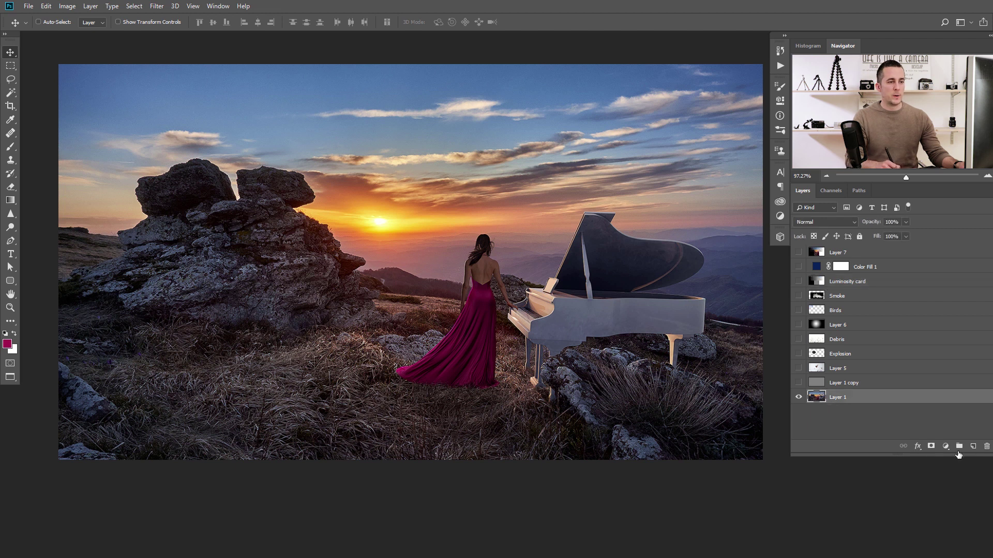
click(972, 447)
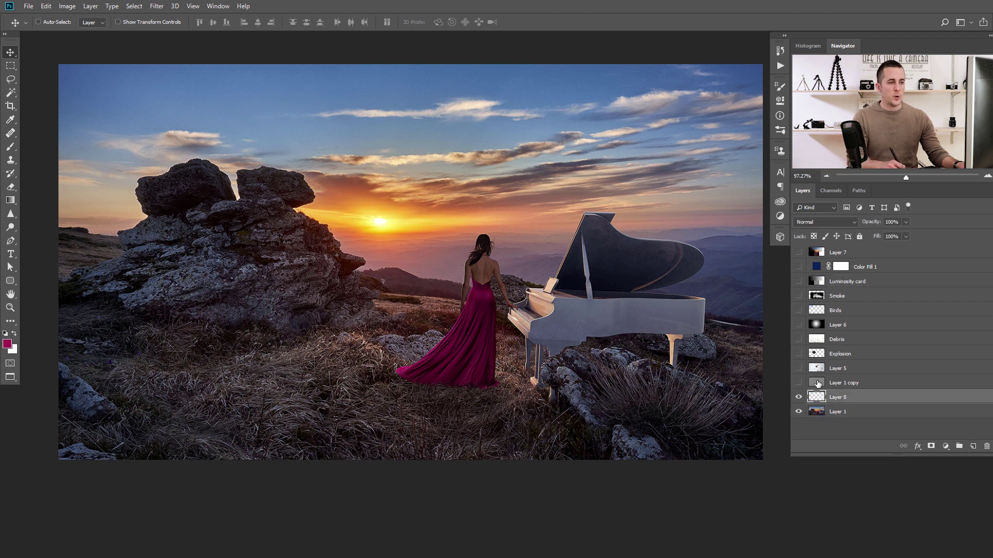
click(823, 224)
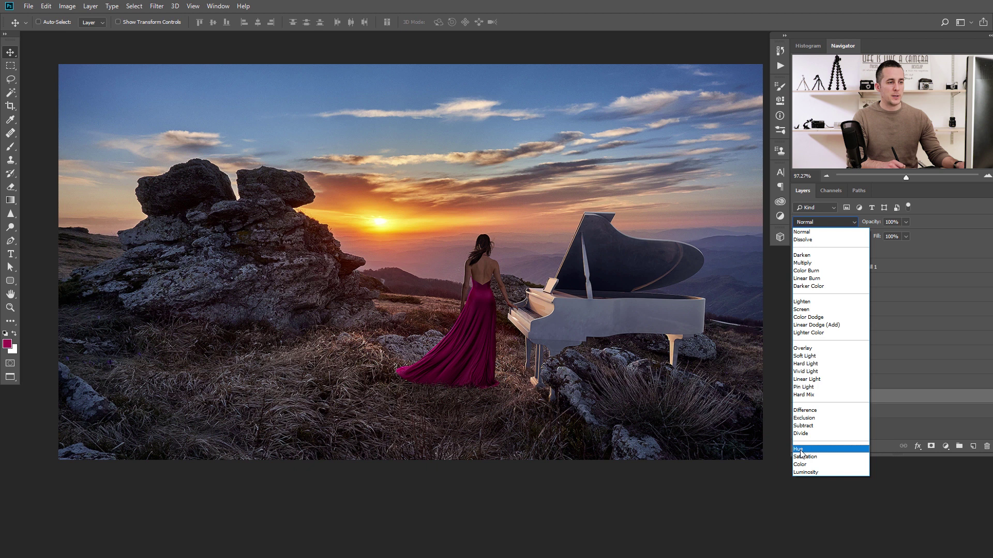
click(801, 449)
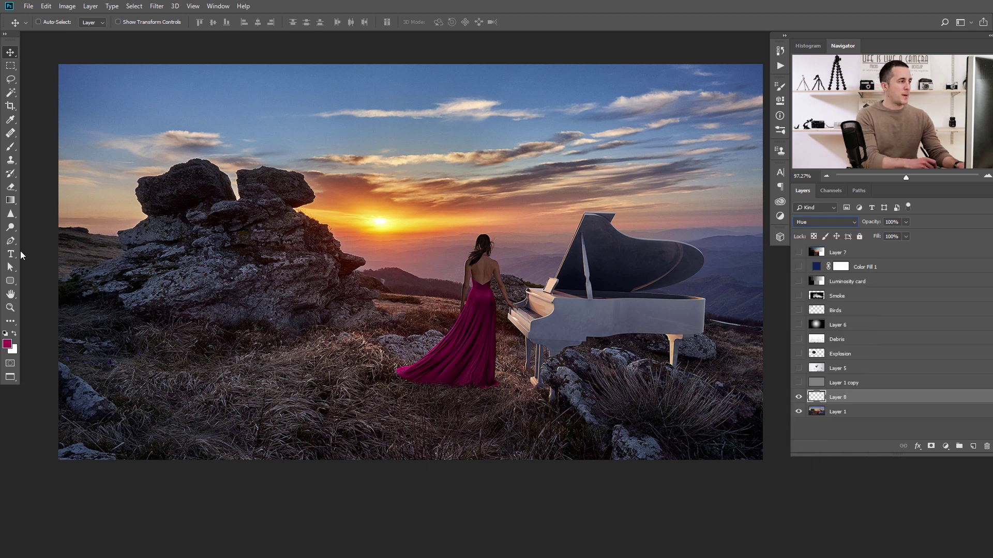
Choose the Brush tool and enlarge the brush to 300 px.
click(10, 146)
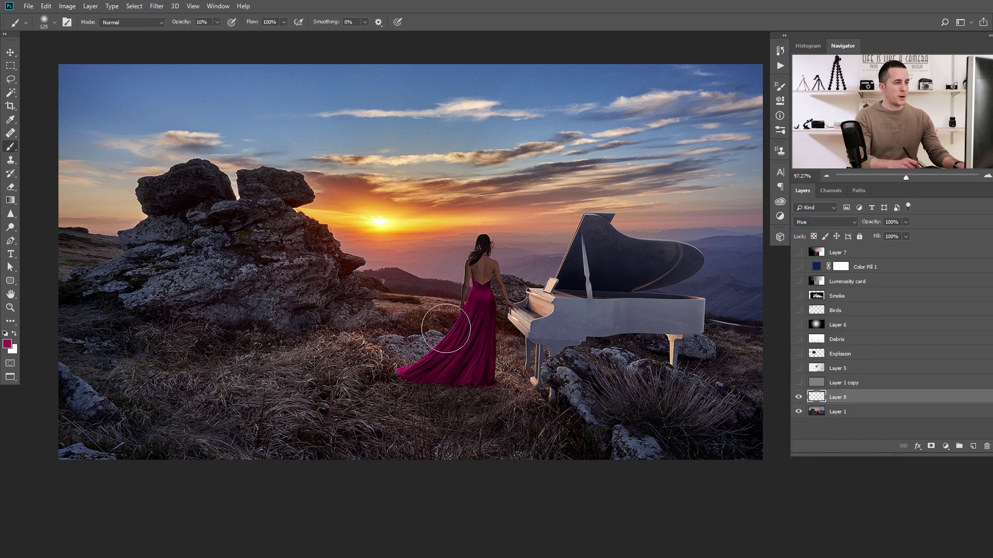
key(bracketright)
key(bracketright)
key(bracketright)
key(bracketright)
key(bracketright)
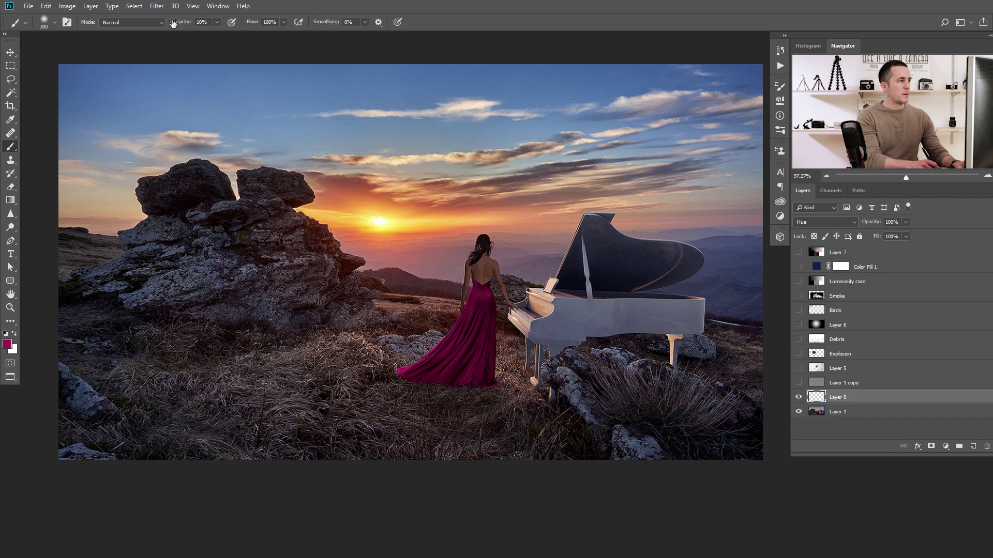
Paint magenta at 100% brush opacity over the sunset sky, rocks and grass on the Hue layer.
mouse_move(377, 222)
mouse_down()
mouse_move(380, 209)
mouse_move(449, 220)
mouse_move(579, 187)
mouse_move(373, 230)
mouse_up()
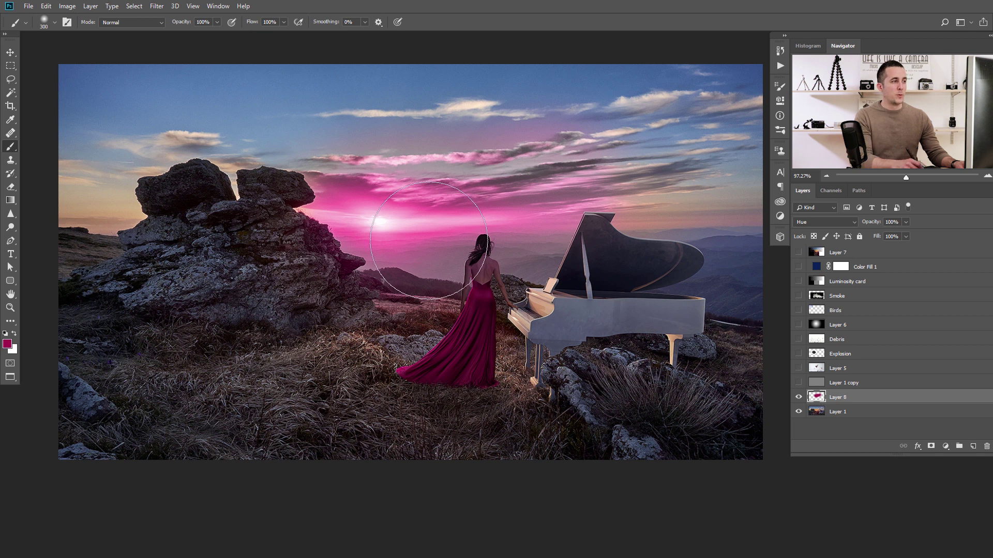
mouse_move(394, 247)
mouse_down()
mouse_move(586, 201)
mouse_move(486, 216)
mouse_move(366, 352)
mouse_up()
mouse_move(224, 208)
mouse_down()
mouse_move(159, 106)
mouse_move(115, 110)
mouse_move(173, 166)
mouse_move(640, 131)
mouse_move(592, 220)
mouse_move(637, 337)
mouse_move(481, 381)
mouse_up()
drag(329, 411, 489, 281)
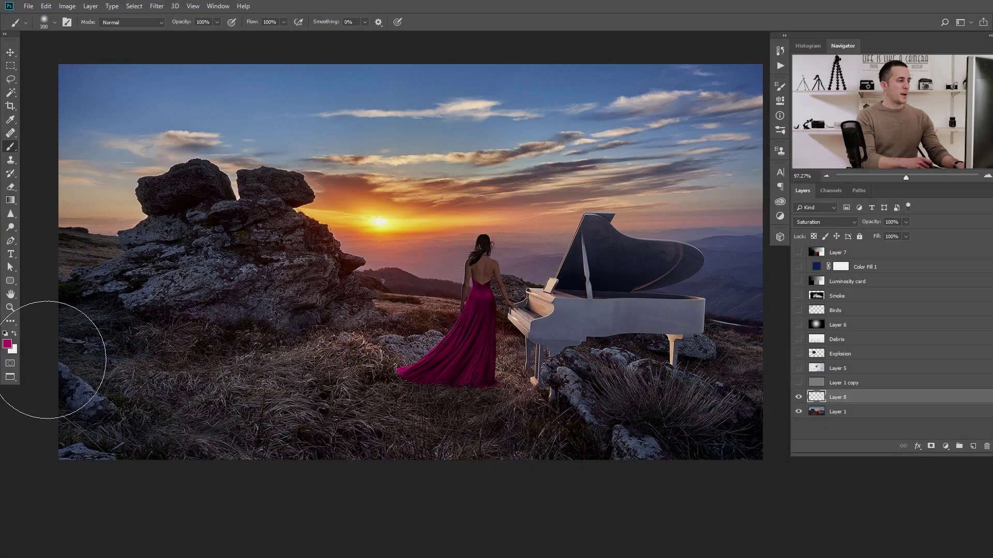
Raise the foreground color's saturation to 100%, giving magenta #c80055, and return to the brush.
click(8, 344)
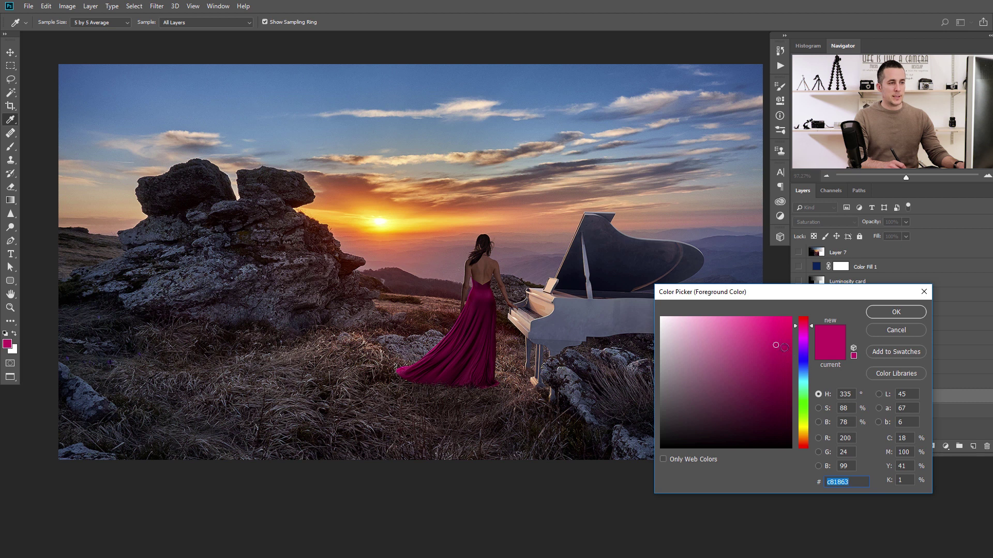
click(818, 409)
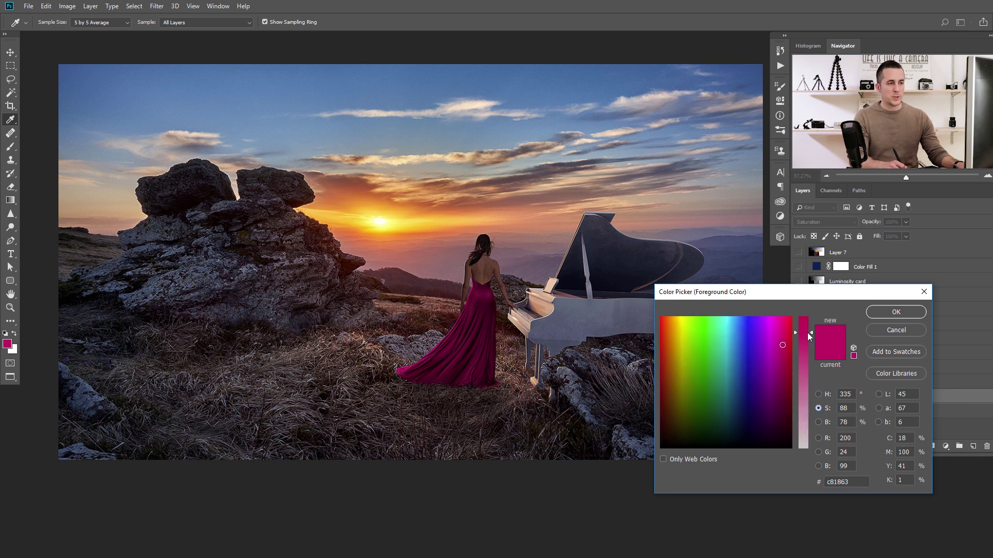
drag(812, 333, 813, 317)
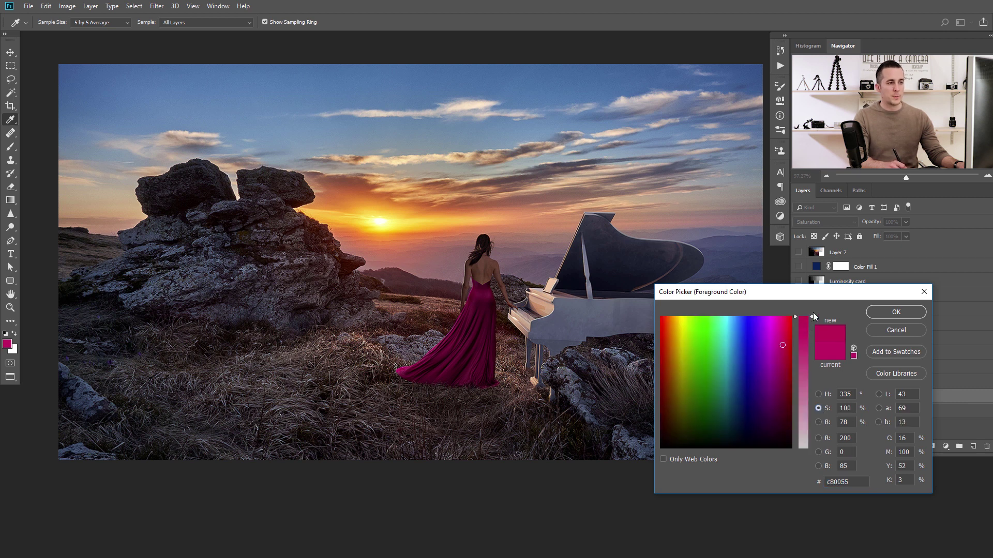
click(885, 312)
key(b)
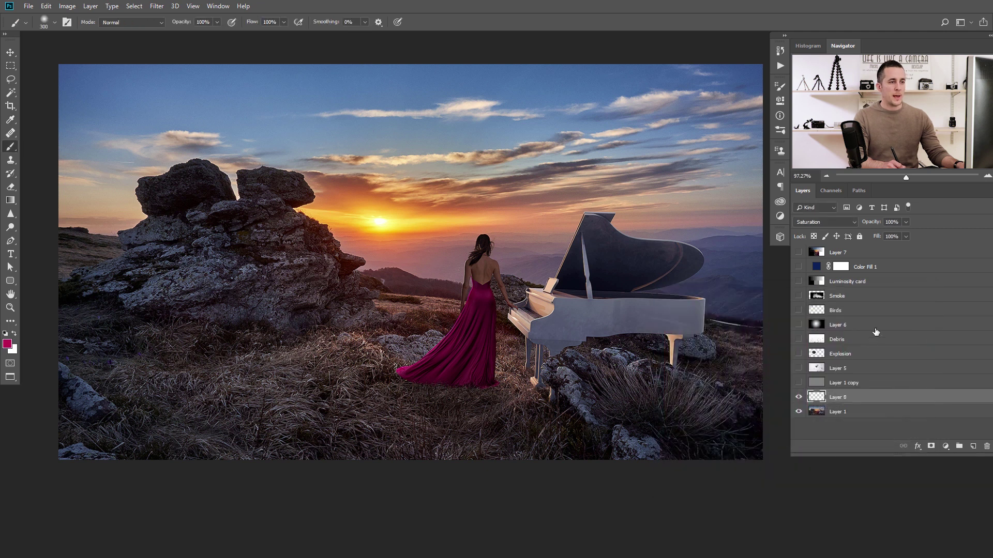
With Layer 8 in Saturation mode, paint the fully saturated magenta over the entire image.
click(830, 225)
click(809, 457)
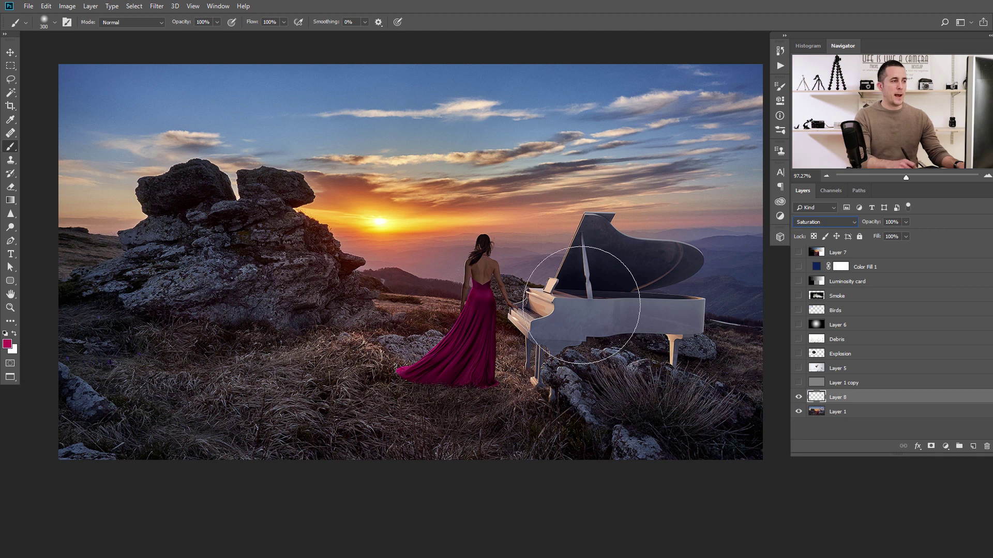
mouse_move(486, 257)
mouse_down()
mouse_move(610, 252)
mouse_move(574, 181)
mouse_move(702, 120)
mouse_move(69, 93)
mouse_move(312, 279)
mouse_move(624, 361)
mouse_move(627, 430)
mouse_move(222, 372)
mouse_move(173, 355)
mouse_move(259, 317)
mouse_move(743, 410)
mouse_up()
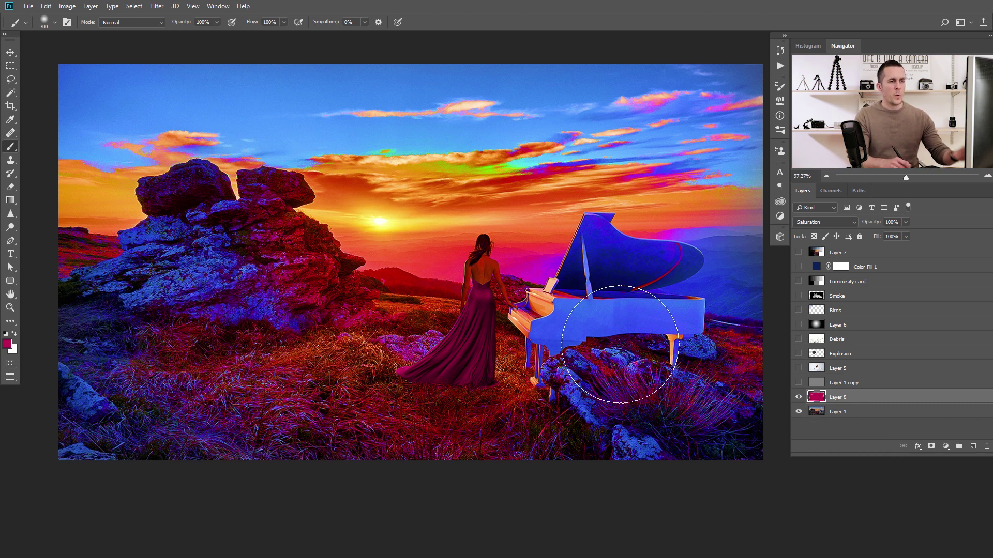
Hide Layer 8 and add a Hue/Saturation adjustment layer with Saturation at +100.
click(799, 397)
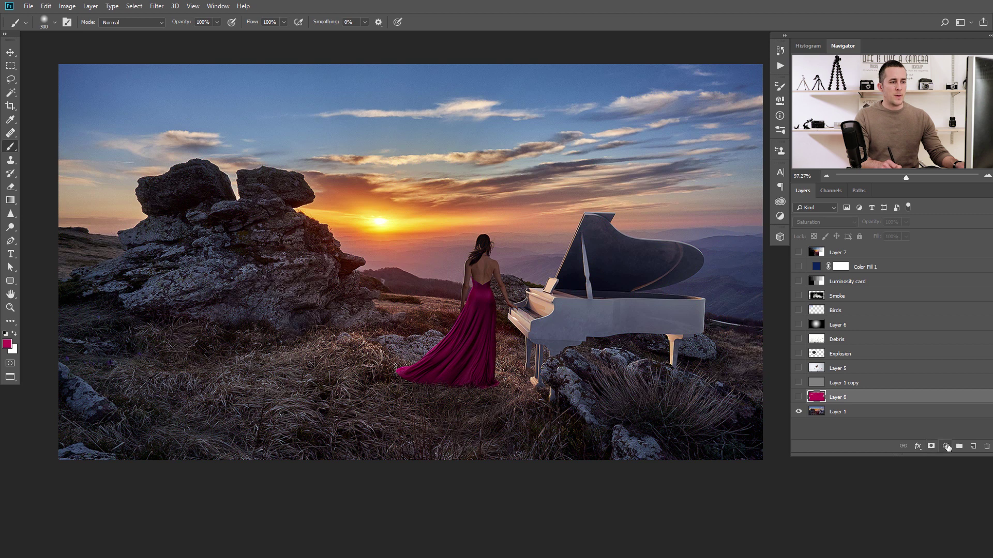
click(947, 446)
click(938, 347)
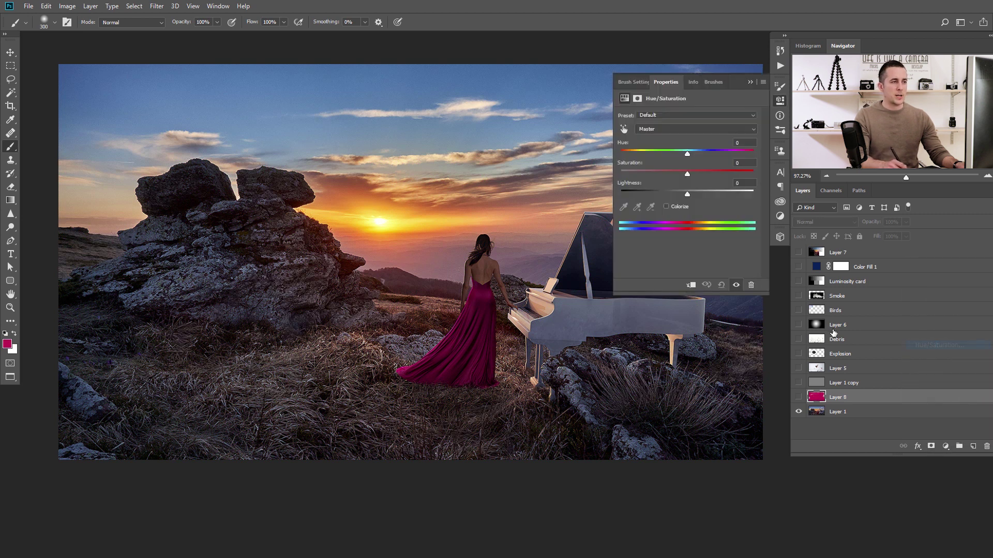
drag(688, 173, 755, 173)
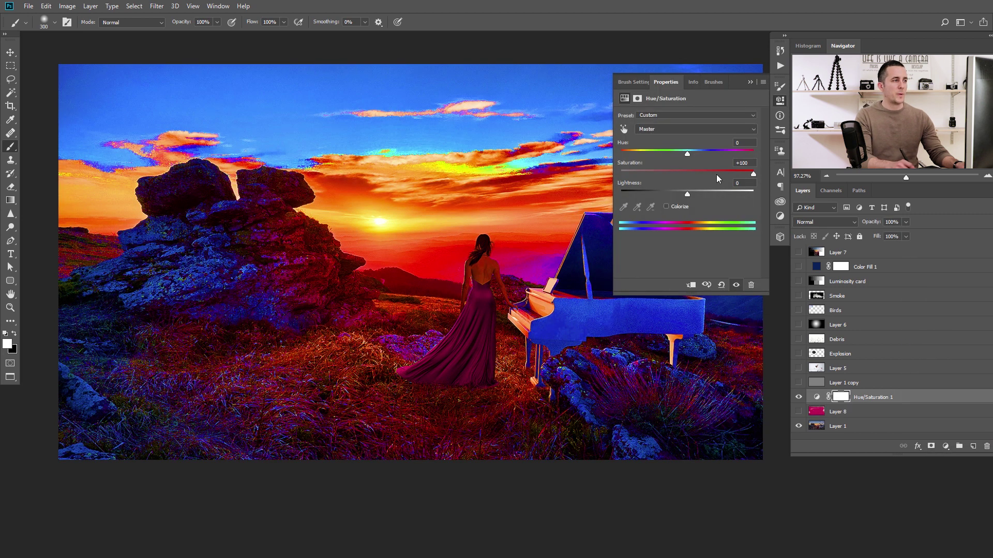
click(750, 82)
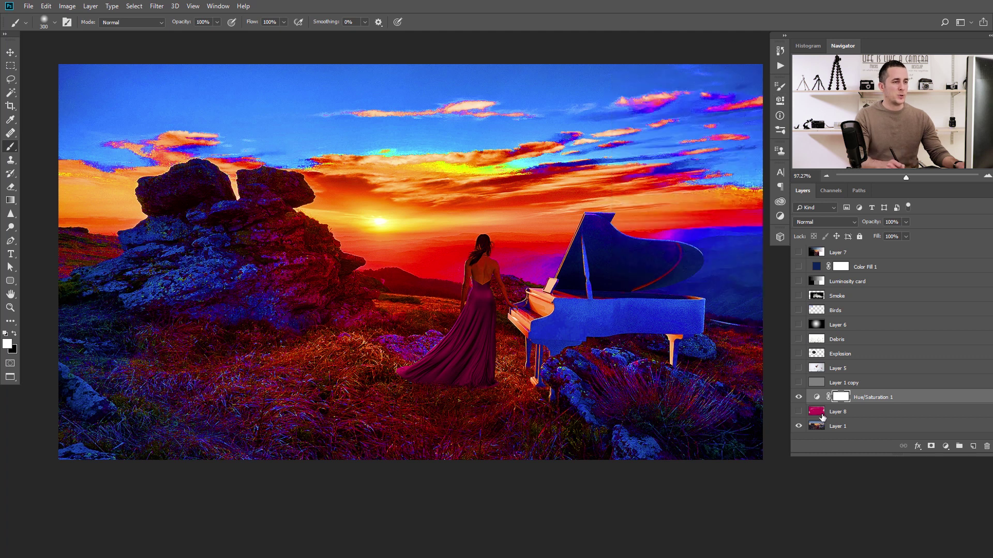
Compare the Hue/Saturation adjustment with the painted Saturation layer by toggling the visibility of both layers.
click(799, 397)
click(799, 397)
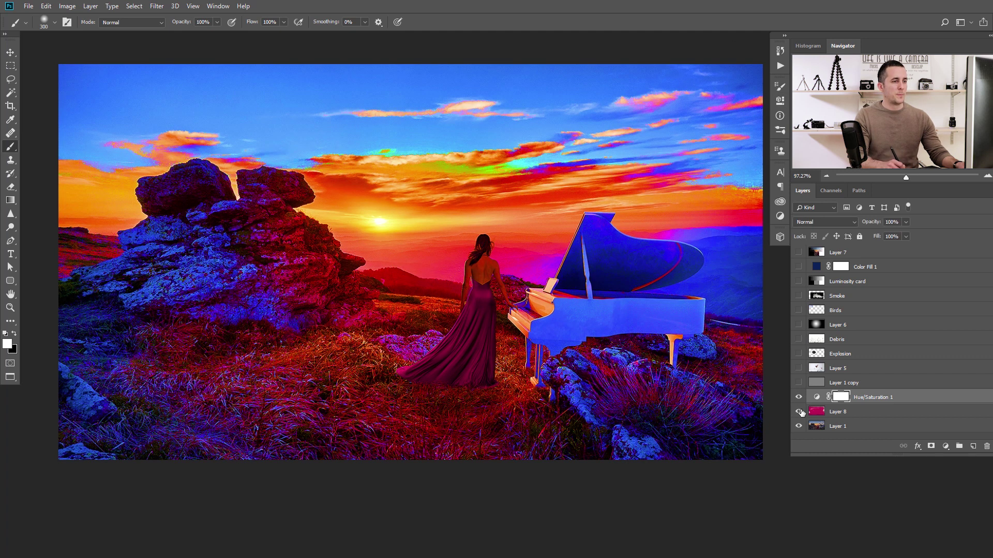
click(799, 412)
Delete the Hue/Saturation adjustment layer and the painted Layer 8.
click(821, 401)
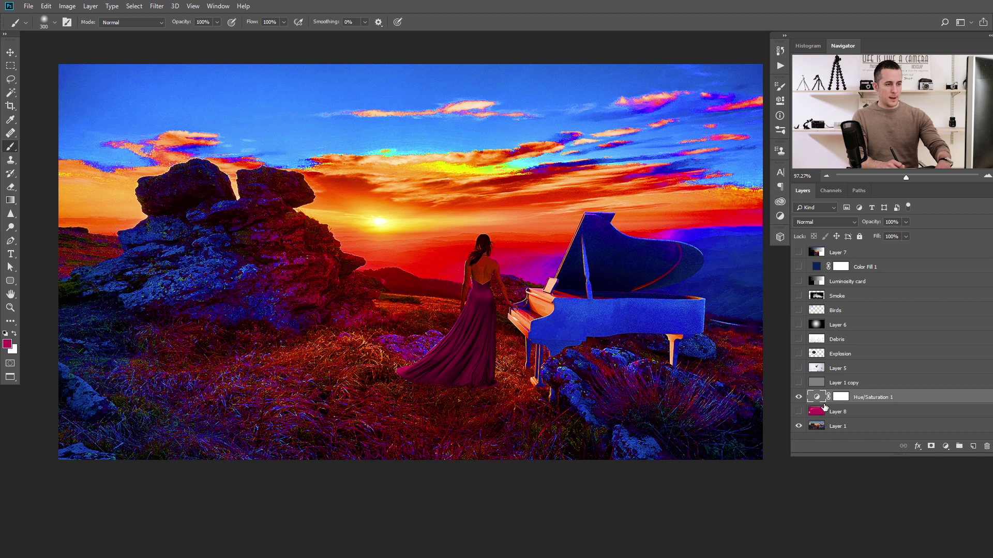
key(Delete)
key(Delete)
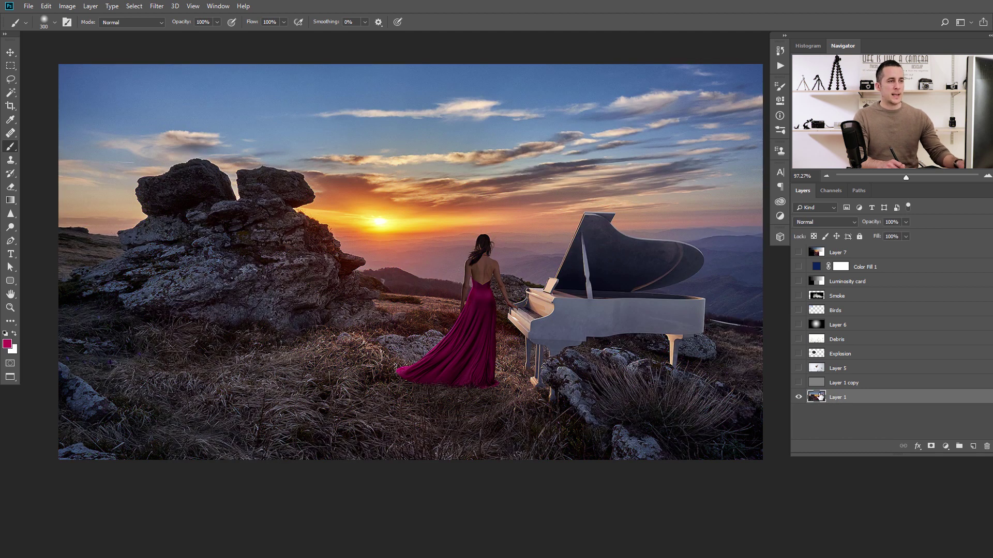
click(823, 222)
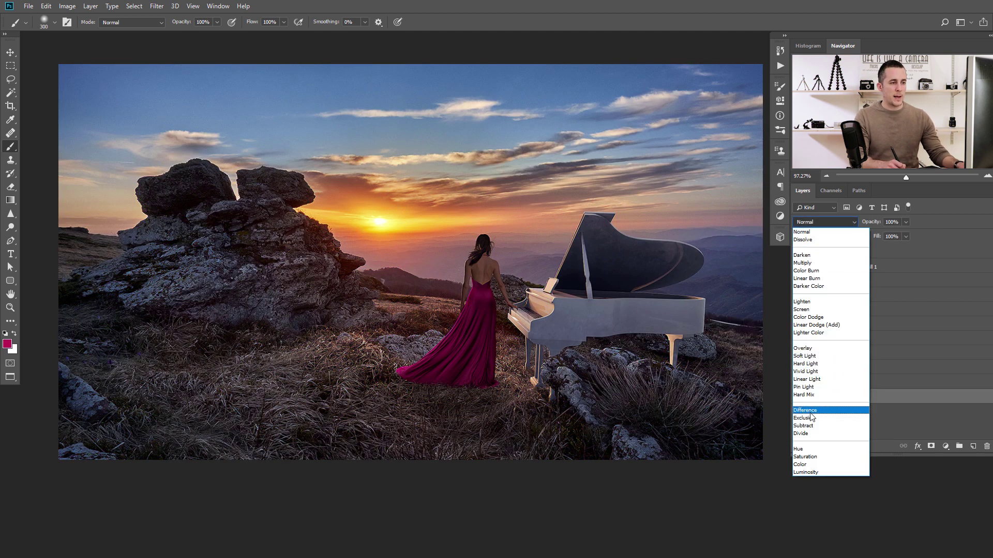
click(805, 465)
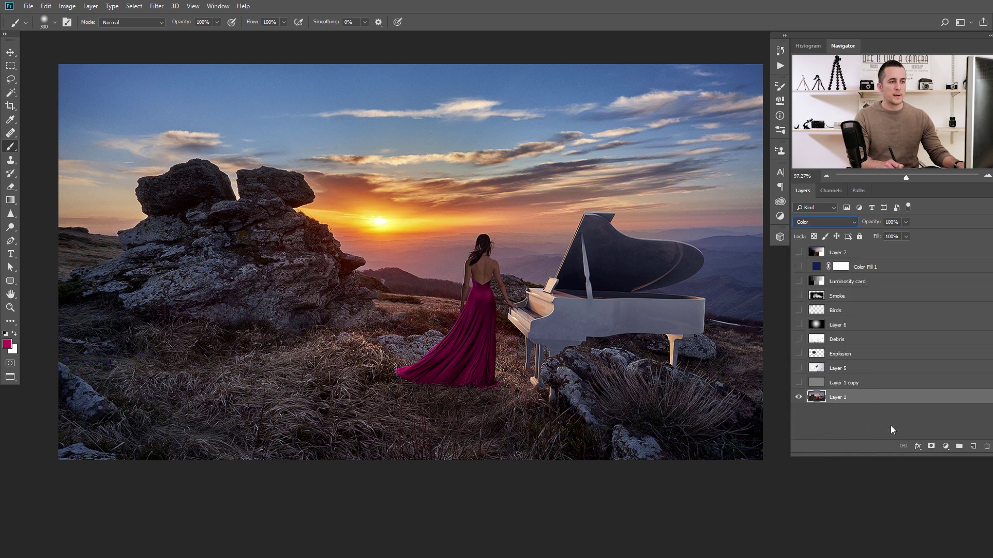
click(827, 224)
click(824, 236)
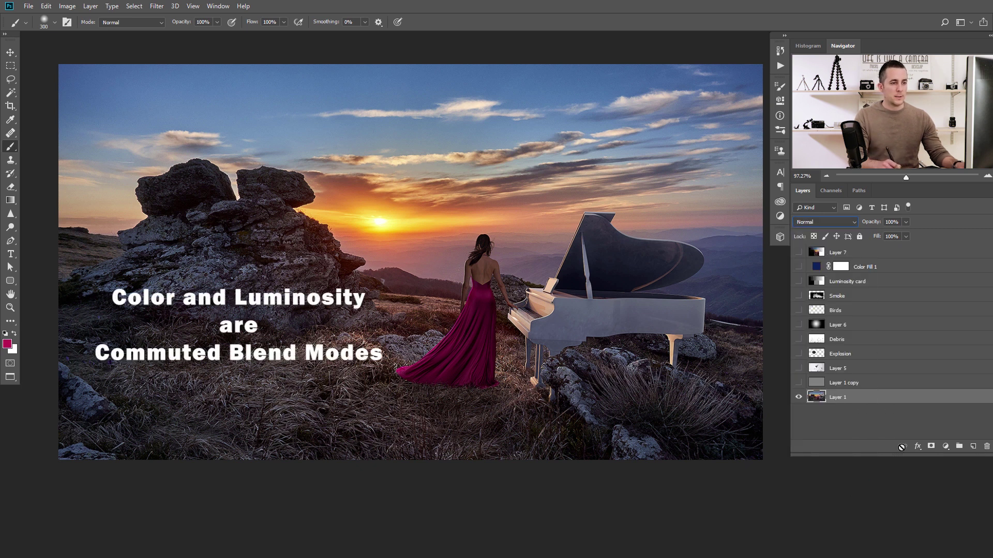
Add an empty layer above Layer 1 and set its blend mode to Color.
click(973, 446)
click(823, 222)
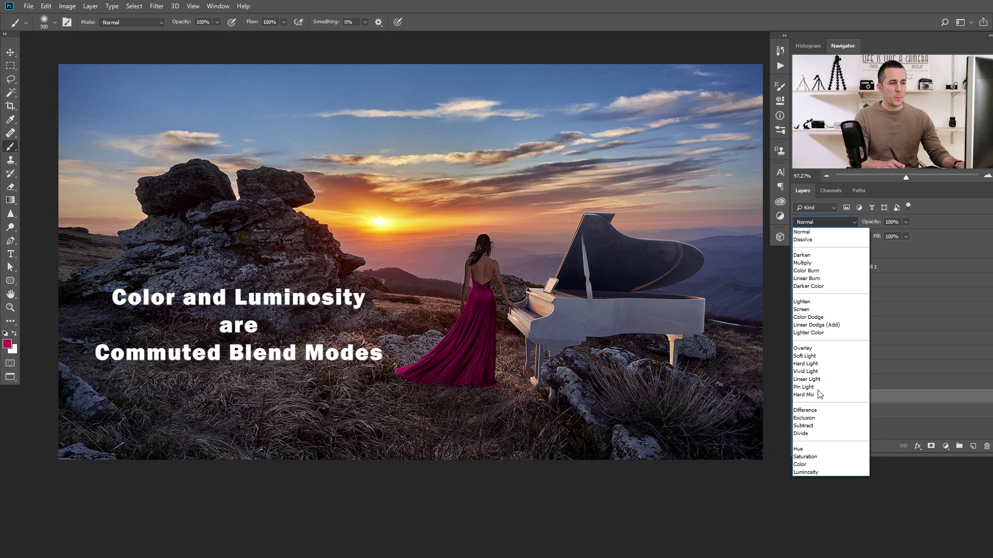
click(805, 465)
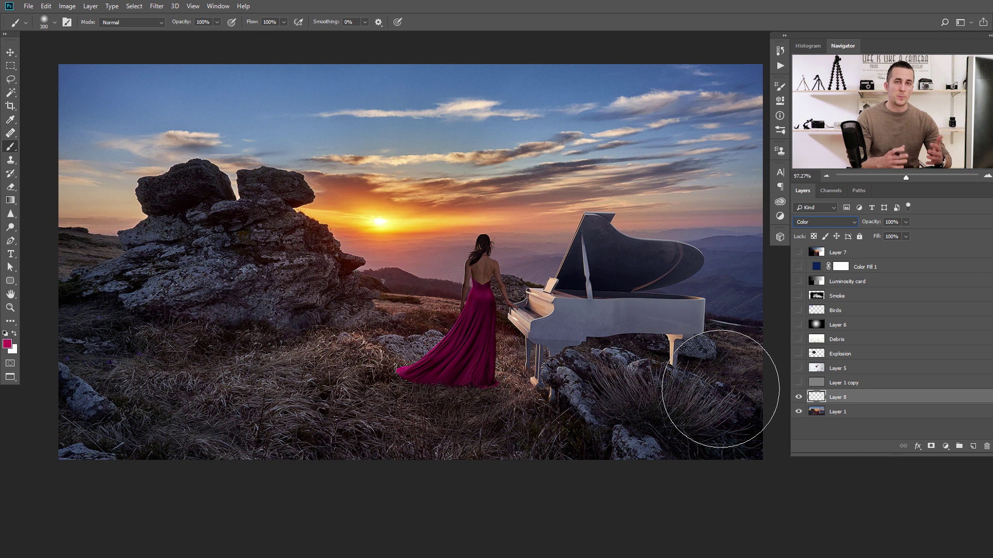
Duplicate Layer 1 and desaturate the copy to black and white.
click(818, 411)
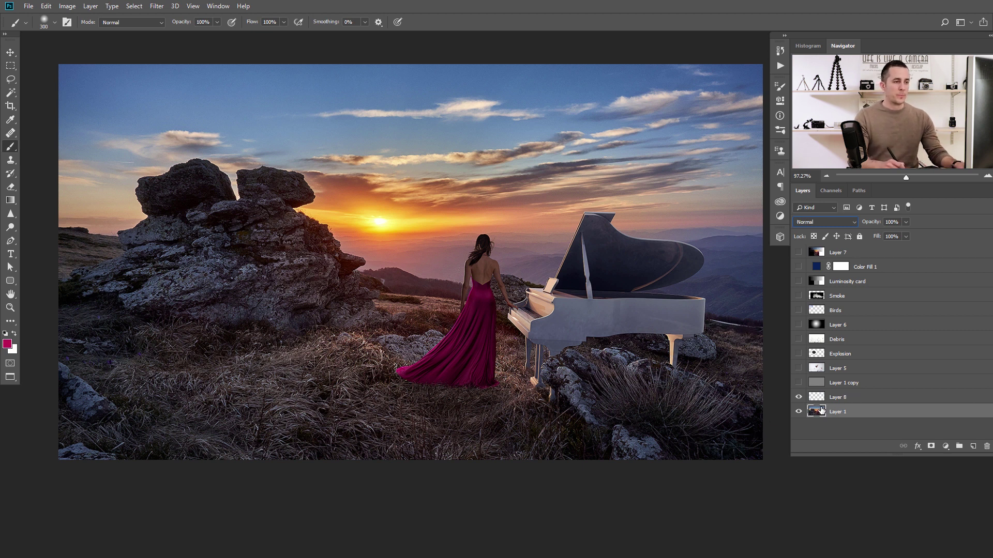
key(ctrl+j)
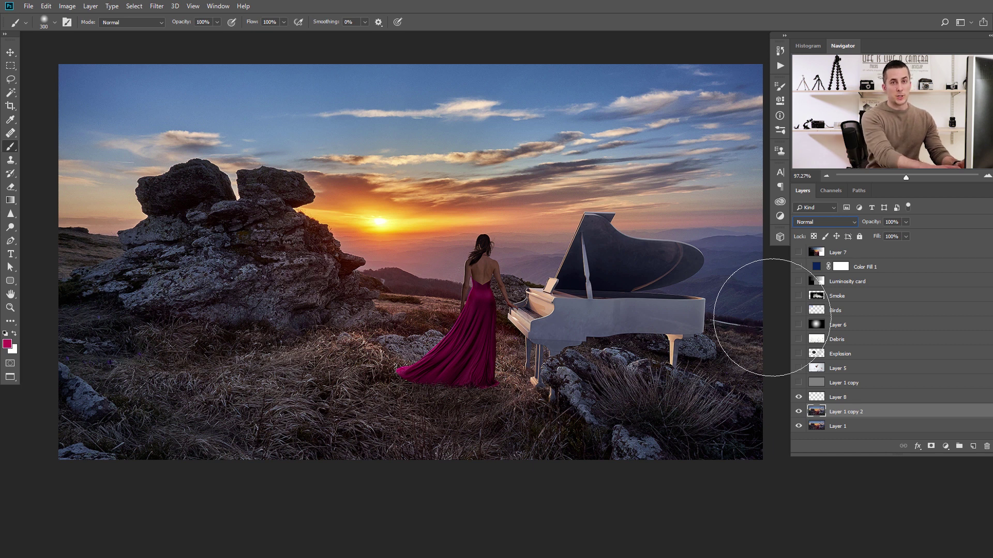
key(ctrl+shift+u)
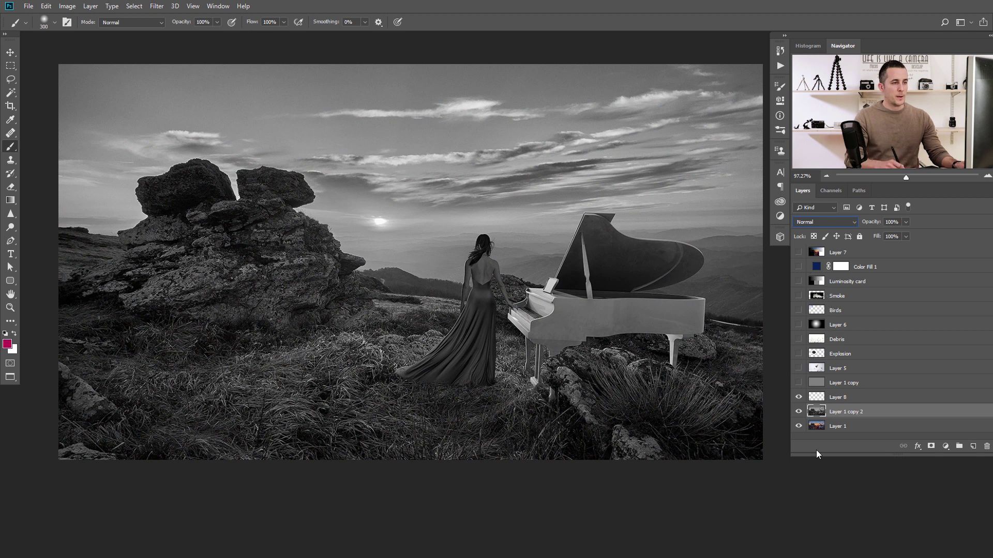
On the Color-mode Layer 8, set the foreground color to magenta #c2175f and paint over the woman's dress with a 30 px brush.
click(818, 401)
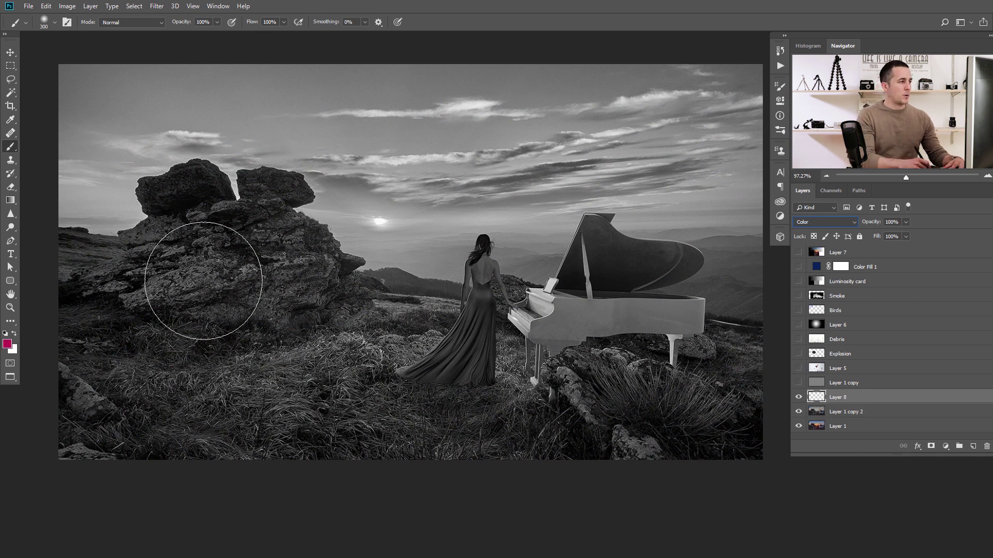
click(8, 345)
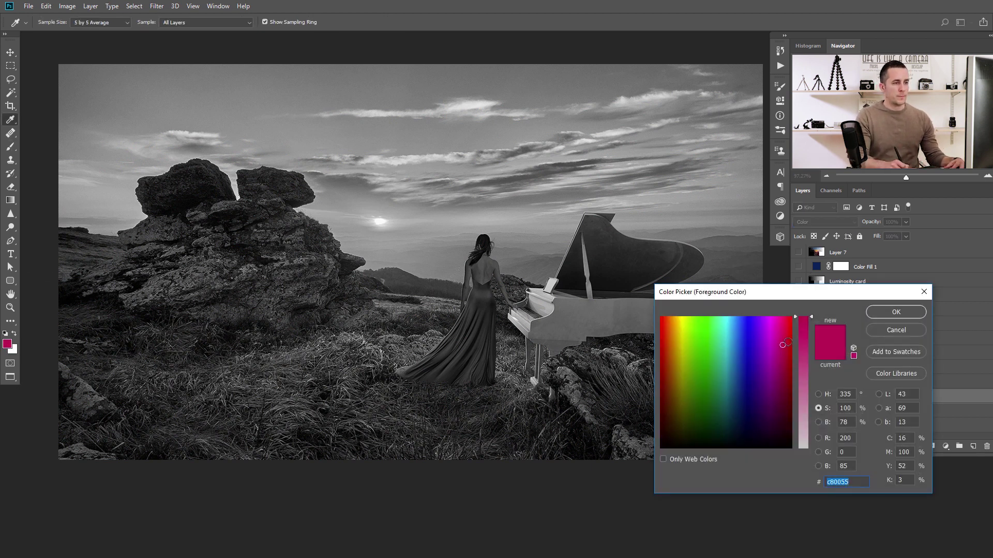
click(818, 394)
drag(791, 345, 776, 348)
click(879, 313)
key(b)
mouse_move(476, 325)
mouse_down()
mouse_move(482, 306)
mouse_move(465, 340)
mouse_move(422, 374)
mouse_move(469, 373)
mouse_up()
mouse_move(484, 327)
mouse_down()
mouse_move(480, 298)
mouse_move(447, 363)
mouse_move(412, 373)
mouse_up()
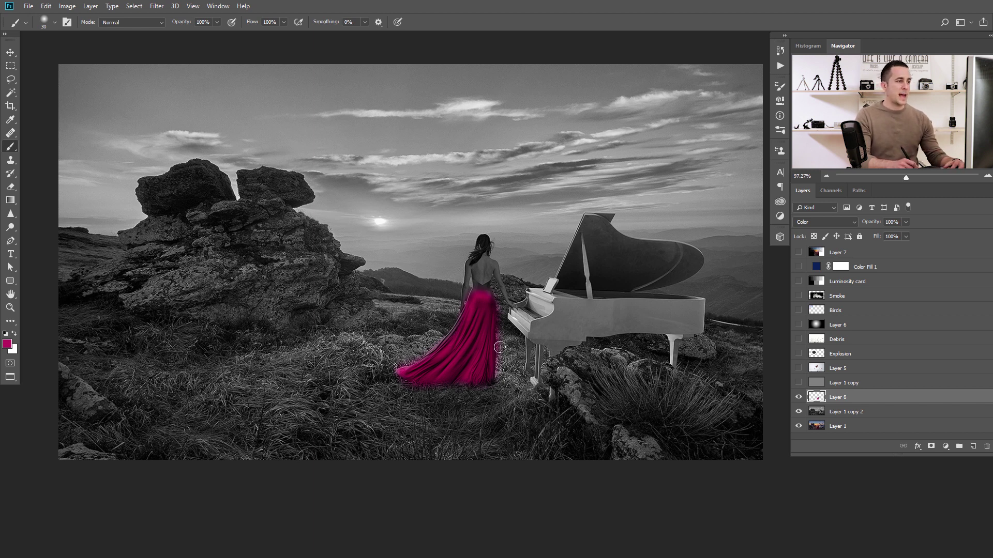
Set the foreground color to light blue #81adc7 and paint the whole sky on Layer 8 with a 250 px brush.
click(7, 344)
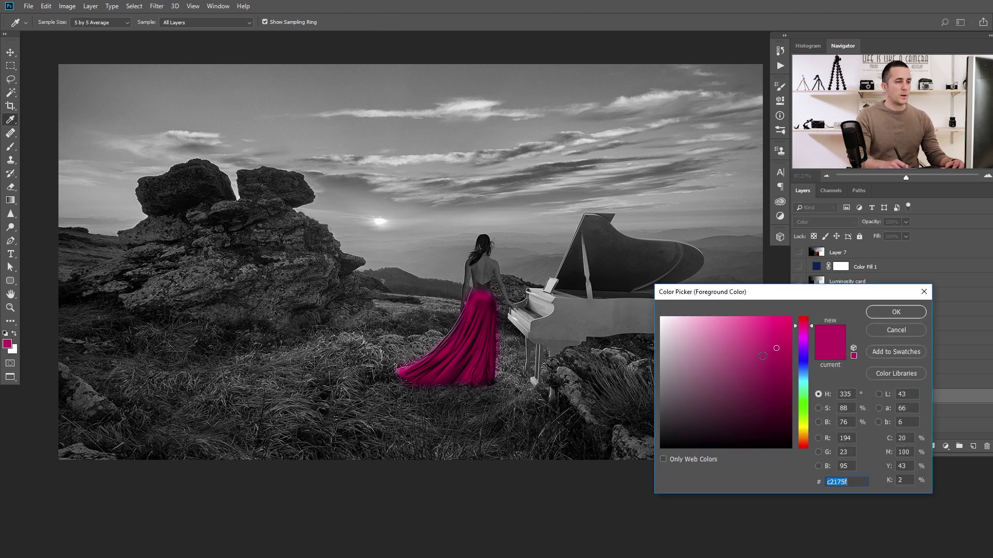
click(800, 375)
click(712, 364)
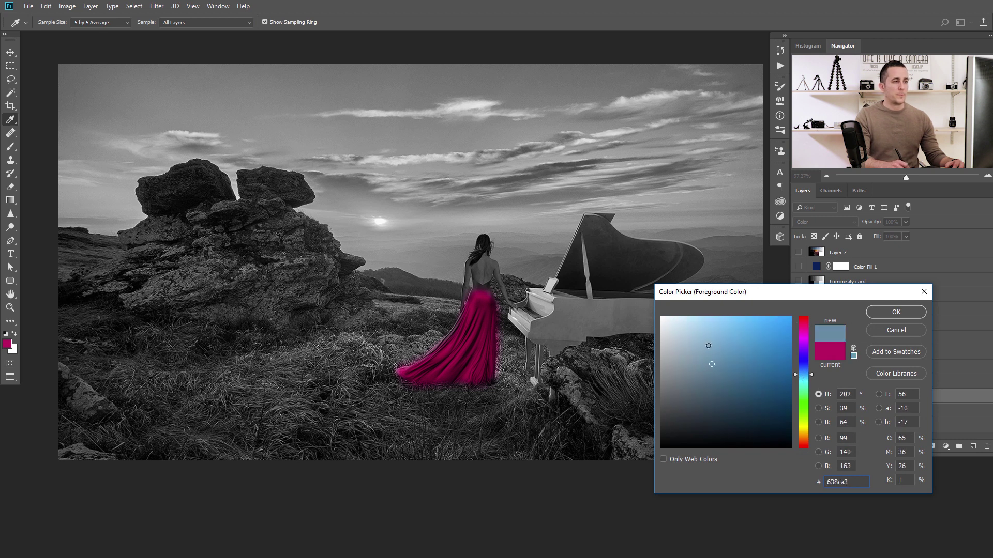
click(896, 312)
key(bracketright)
key(bracketright)
key(bracketright)
key(bracketright)
key(bracketright)
mouse_move(590, 89)
mouse_down()
mouse_move(174, 73)
mouse_move(99, 132)
mouse_move(93, 185)
mouse_move(177, 98)
mouse_move(340, 148)
mouse_move(649, 146)
mouse_move(724, 102)
mouse_move(692, 119)
mouse_move(740, 227)
mouse_move(560, 177)
mouse_up()
key(bracketright)
key(bracketright)
key(bracketright)
key(bracketright)
key(bracketright)
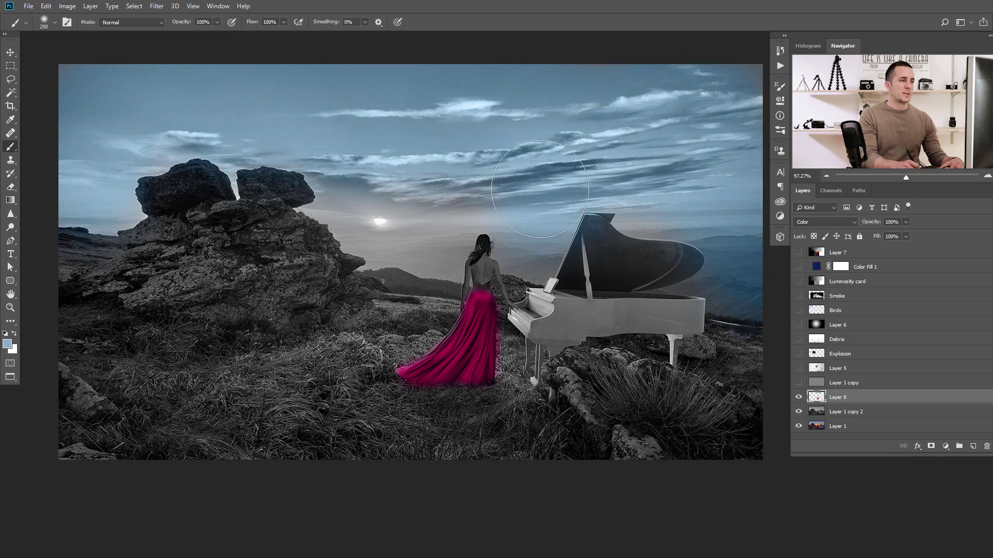
Pick a soft orange foreground color and paint the glow around the sun on Layer 8 with a 150 px brush.
click(7, 344)
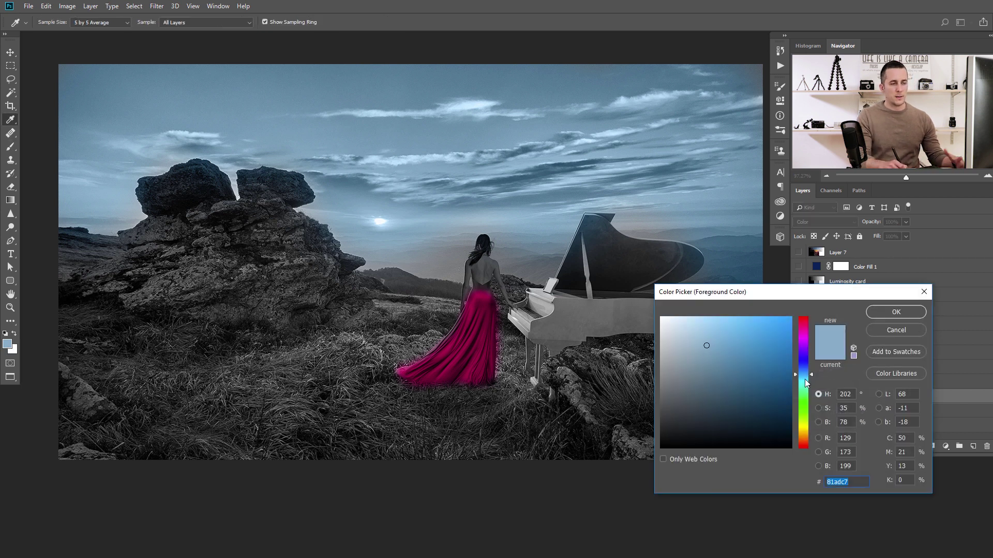
drag(804, 371, 808, 440)
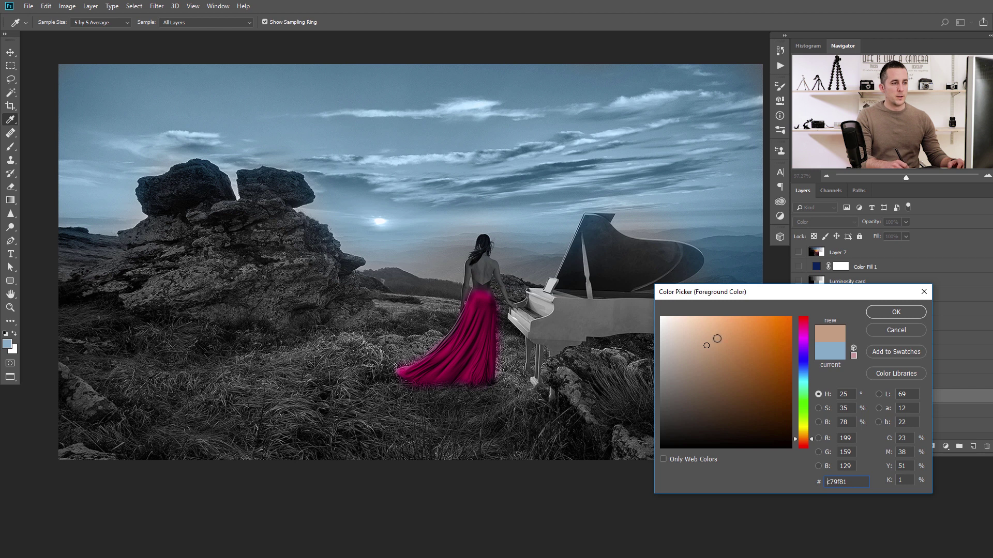
click(913, 313)
click(384, 218)
mouse_move(363, 213)
mouse_down()
mouse_move(398, 224)
mouse_move(458, 219)
mouse_up()
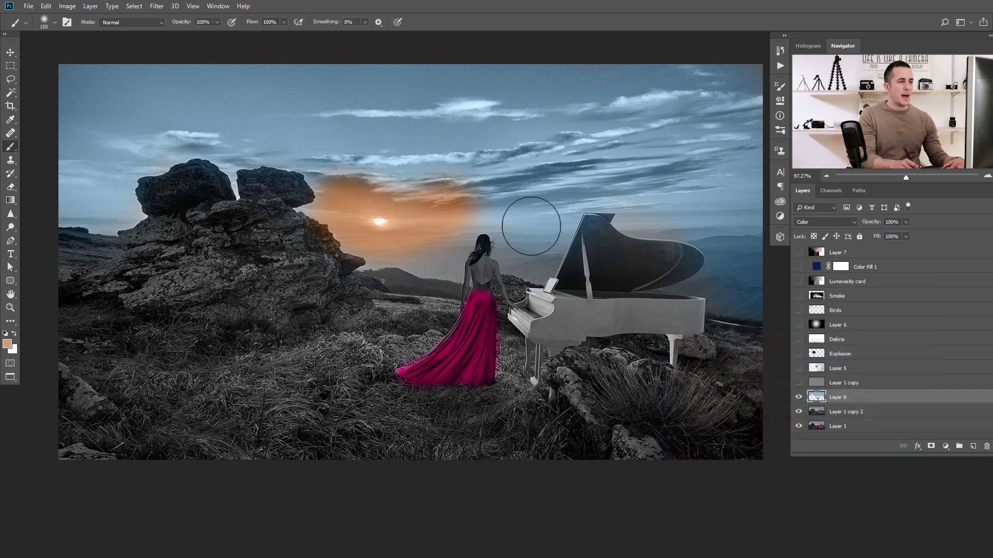
Set the foreground color to light red #dc7772 and paint over the clouds and sky around the sun.
click(12, 344)
drag(804, 443, 804, 448)
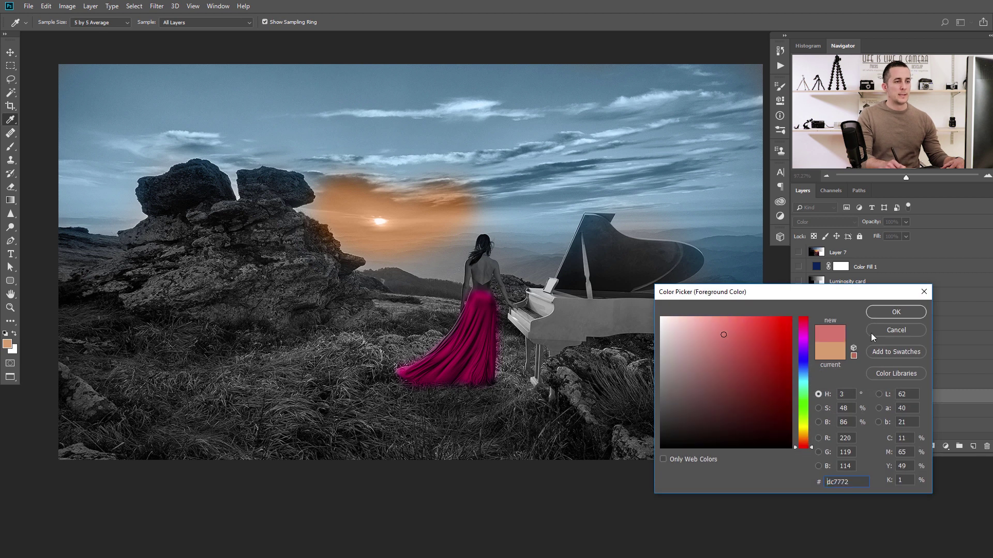
click(886, 312)
mouse_move(437, 190)
mouse_down()
mouse_move(353, 235)
mouse_move(359, 248)
mouse_up()
drag(569, 174, 486, 191)
Pick a muted green foreground color and paint the grass across the foreground on Layer 8 with a 400 px brush.
key(bracketright)
key(bracketright)
key(bracketright)
click(8, 344)
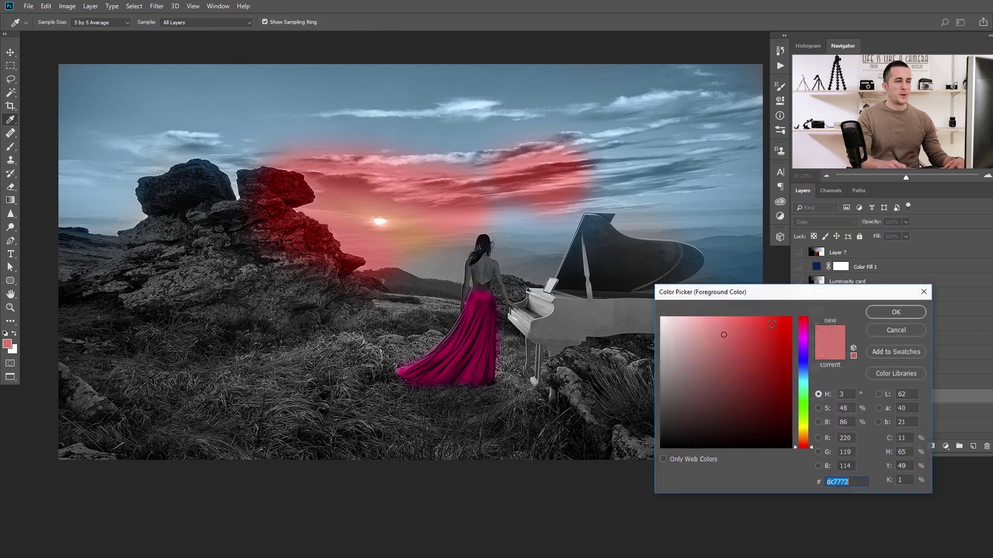
click(803, 413)
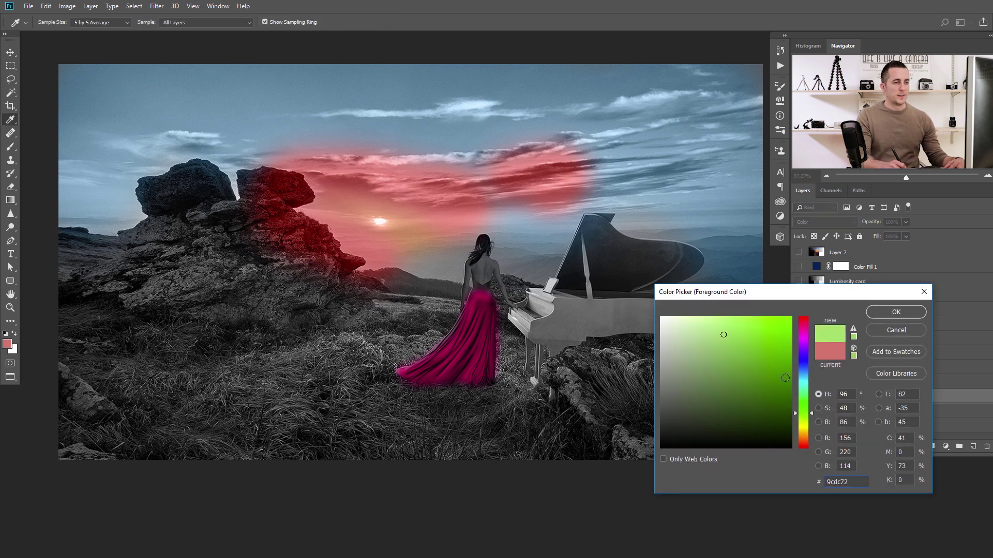
click(694, 361)
click(895, 313)
mouse_move(285, 383)
mouse_down()
mouse_move(148, 400)
mouse_move(594, 482)
mouse_move(746, 428)
mouse_move(523, 470)
mouse_move(400, 406)
mouse_move(102, 381)
mouse_move(448, 482)
mouse_move(611, 458)
mouse_up()
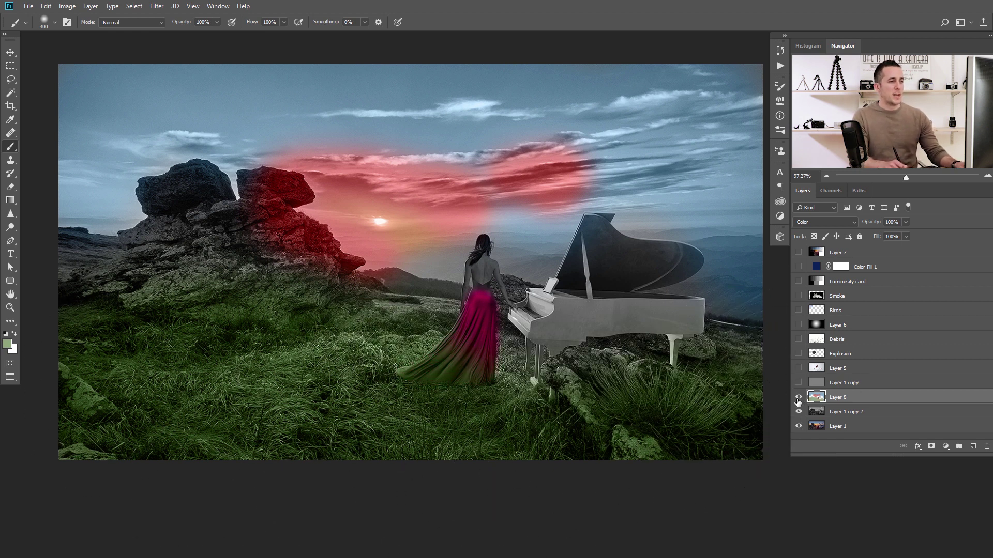
Compare the painted Layer 8 in Normal blend mode and return it to Color.
click(820, 221)
click(810, 231)
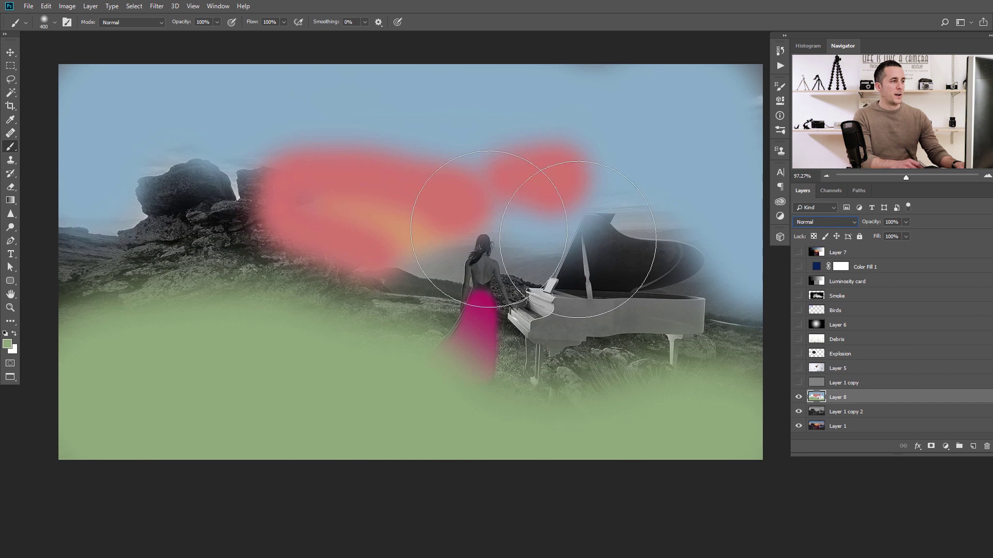
click(828, 222)
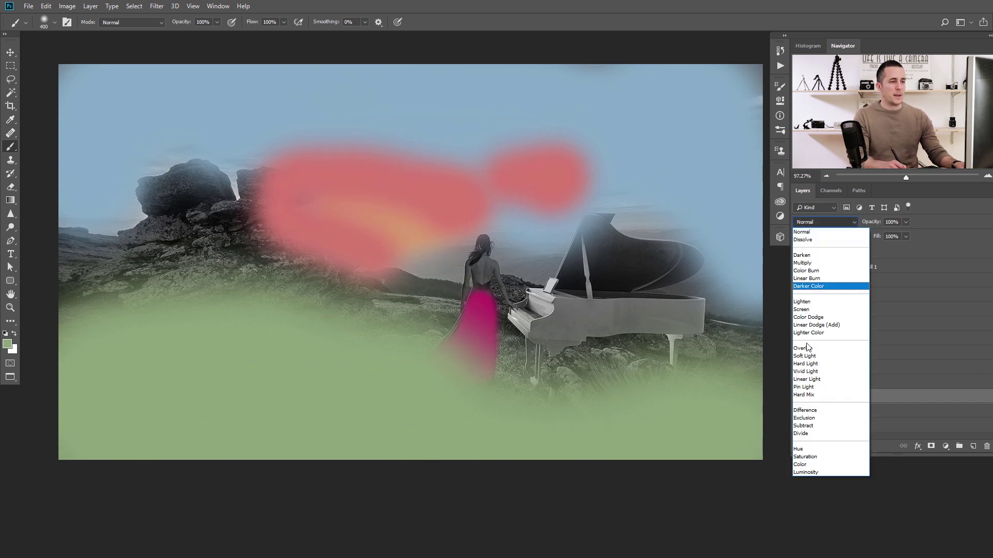
click(802, 465)
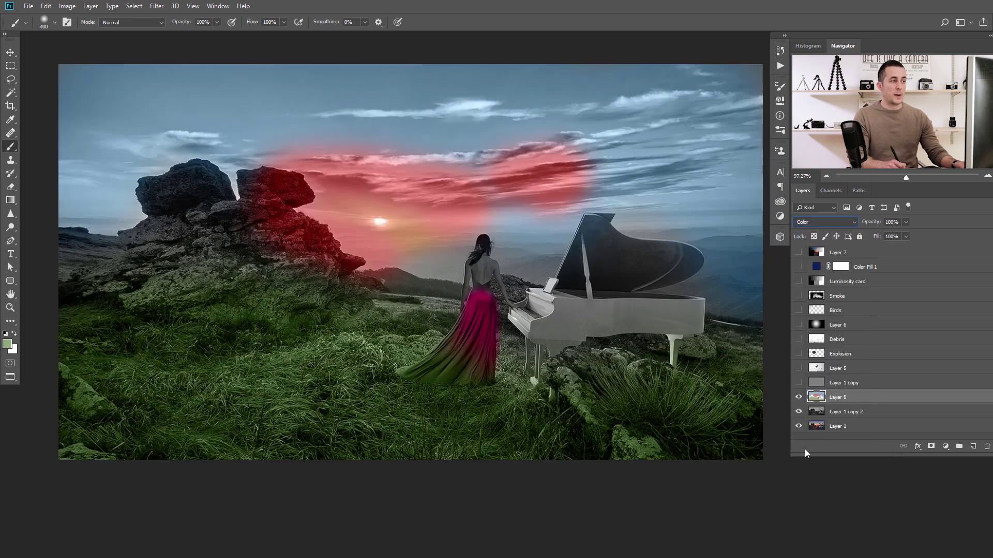
Delete the black-and-white Layer 1 copy 2 and toggle Layer 8's visibility to compare the photo with and without the painted colors.
click(824, 416)
drag(919, 419, 985, 446)
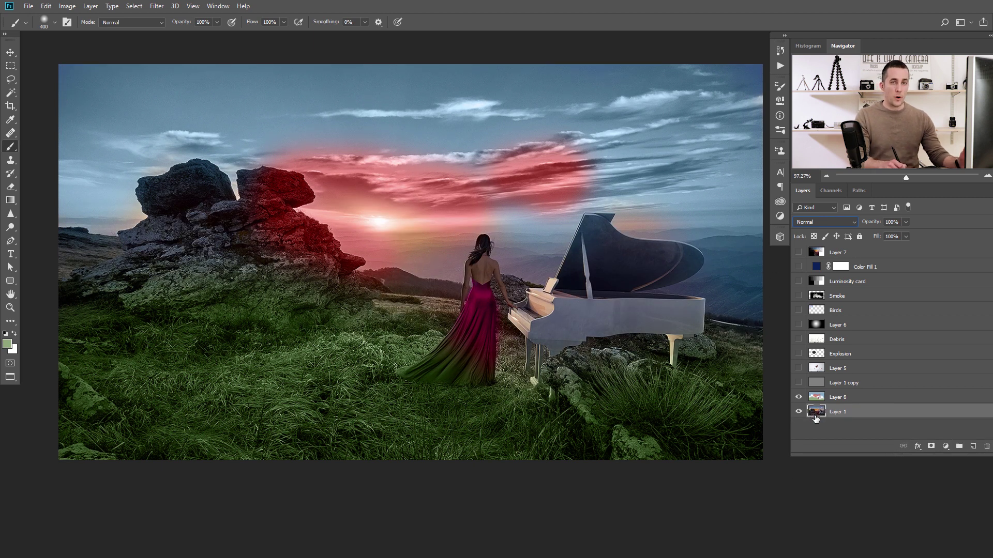
click(799, 397)
click(799, 397)
click(799, 397)
click(799, 397)
Undo a green stroke on Layer 1, and after another green stroke on Layer 8 over the piano, delete Layer 8.
mouse_move(484, 310)
mouse_down()
mouse_move(470, 328)
mouse_move(561, 347)
mouse_up()
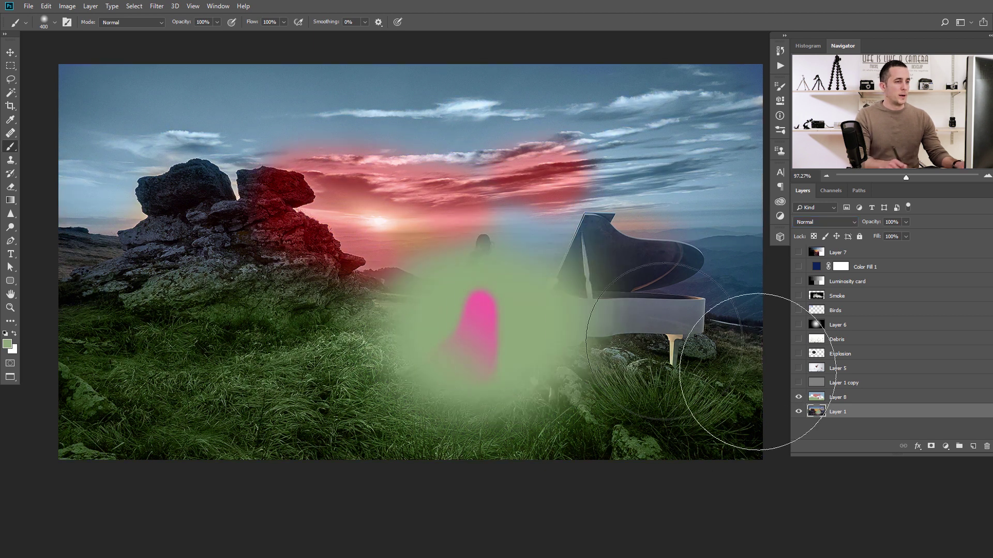
key(ctrl+z)
click(844, 398)
mouse_move(517, 295)
mouse_down()
mouse_move(476, 316)
mouse_move(129, 354)
mouse_move(776, 365)
mouse_up()
key(Delete)
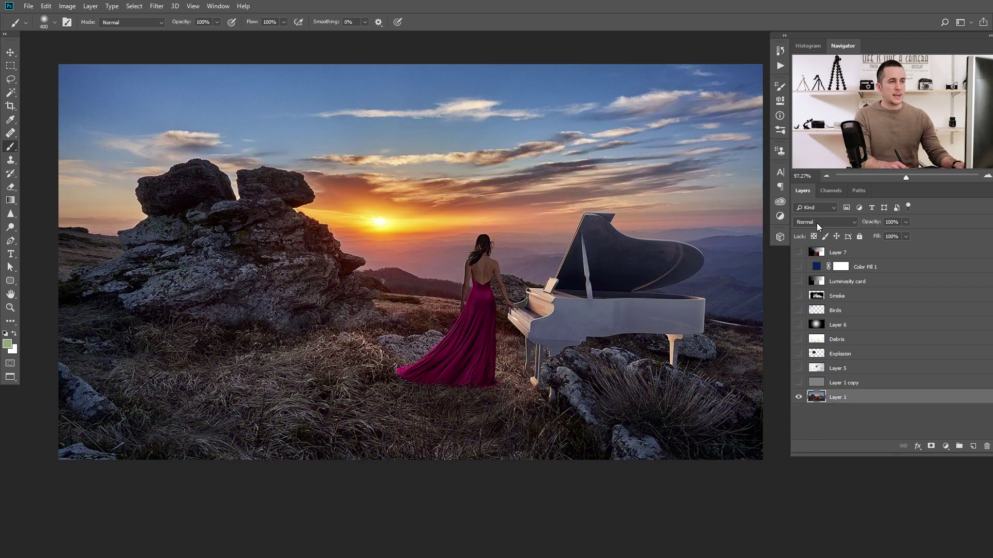
Try the Luminosity blend mode on Layer 1 and return the layer to Normal.
click(817, 224)
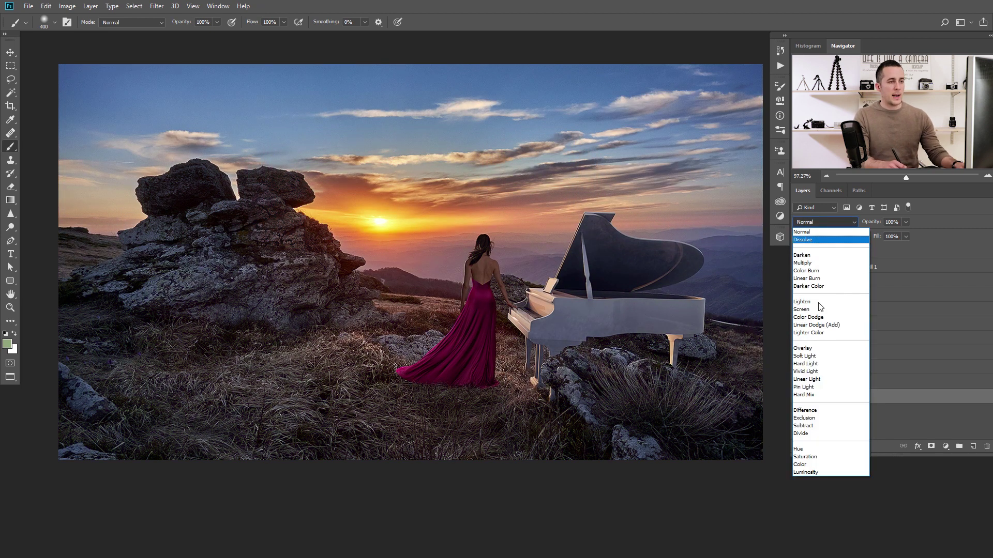
click(811, 472)
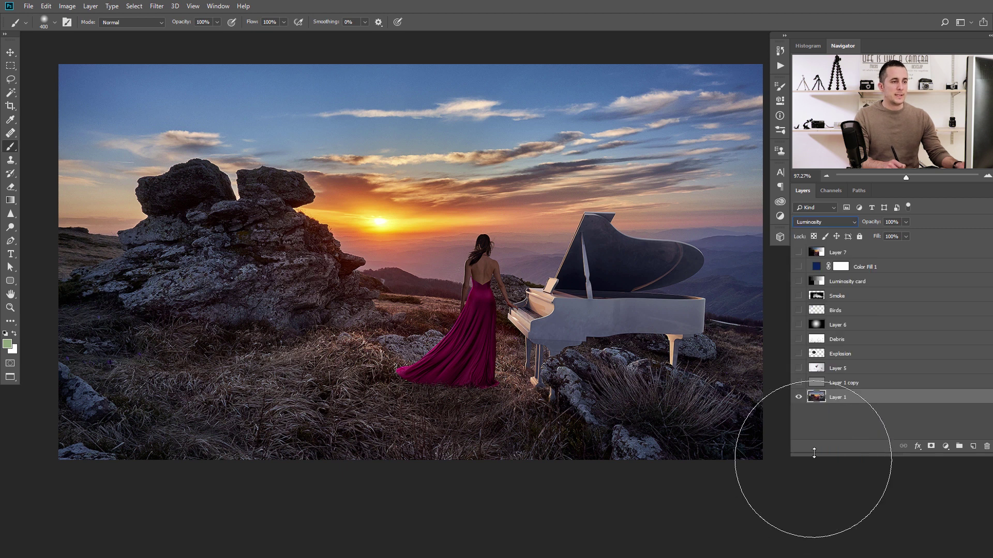
click(820, 224)
click(817, 232)
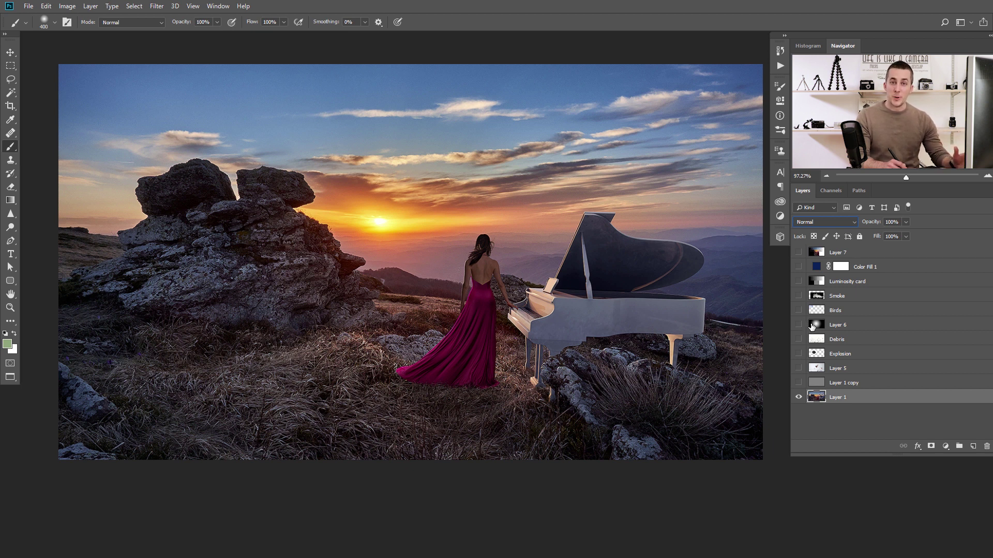
Add a Curves adjustment layer above Layer 1 and shape a strong S-curve with the shadow point at input 75, output 42.
click(945, 446)
click(927, 313)
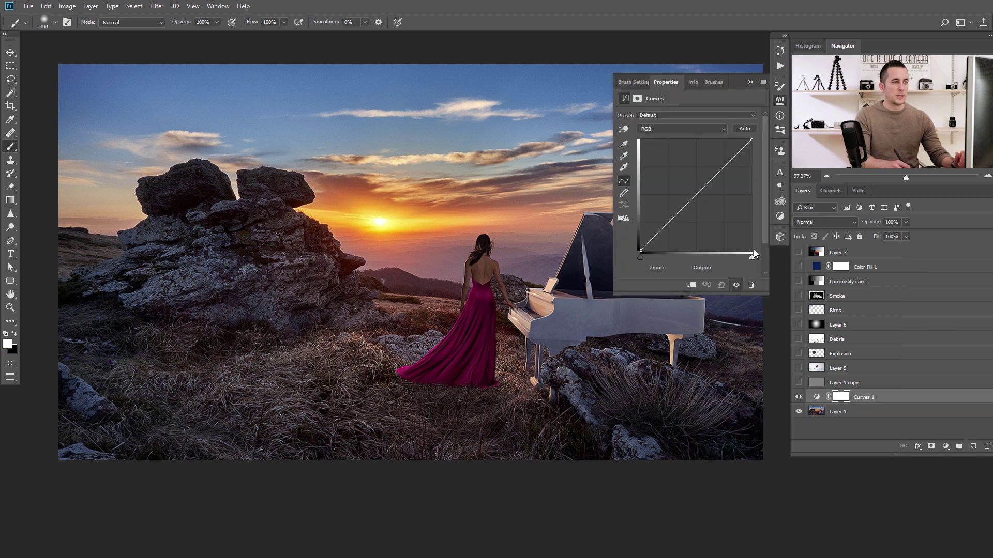
drag(712, 178, 710, 170)
drag(668, 216, 673, 233)
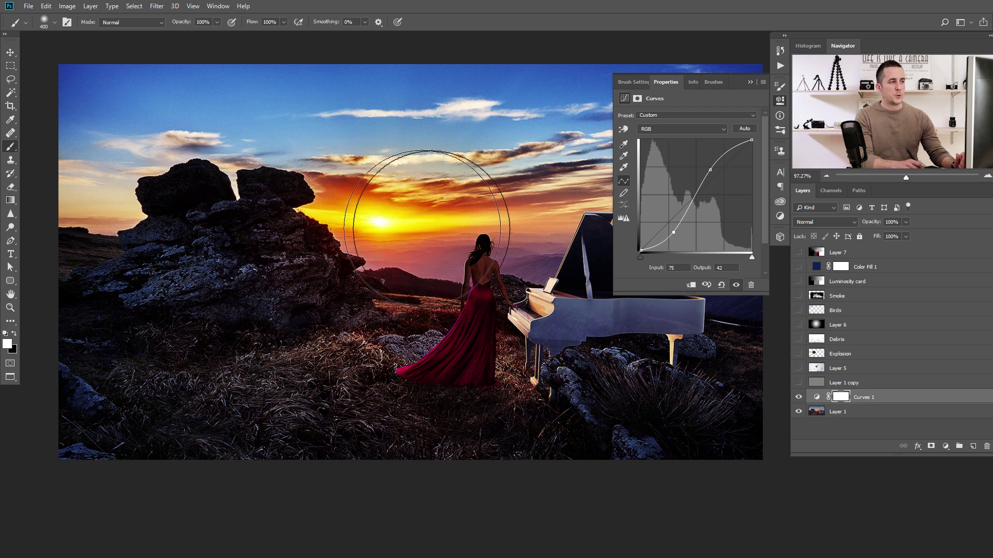
Set the Curves layer's blend mode to Luminosity and soften its S-curve, placing the shadow point at input 68, output 53.
click(821, 222)
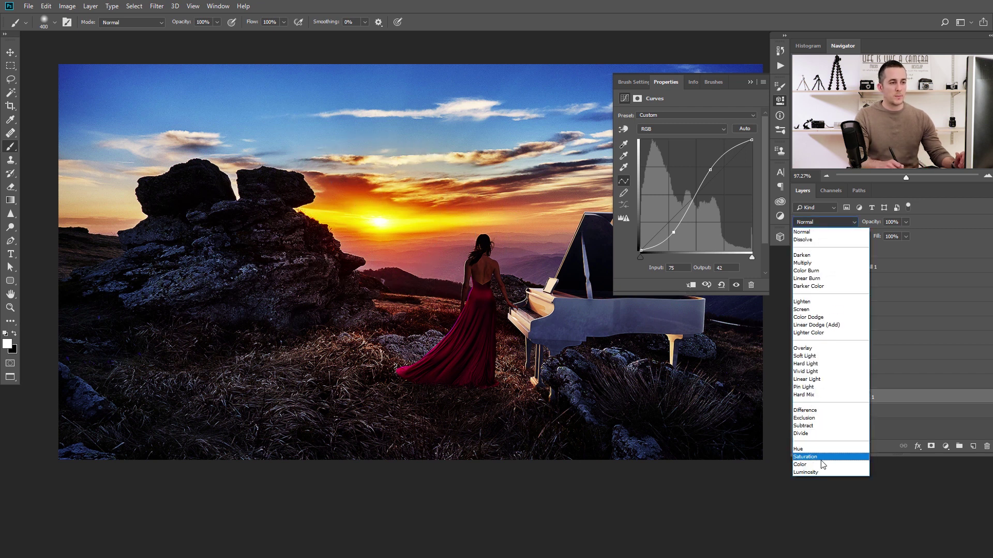
click(807, 473)
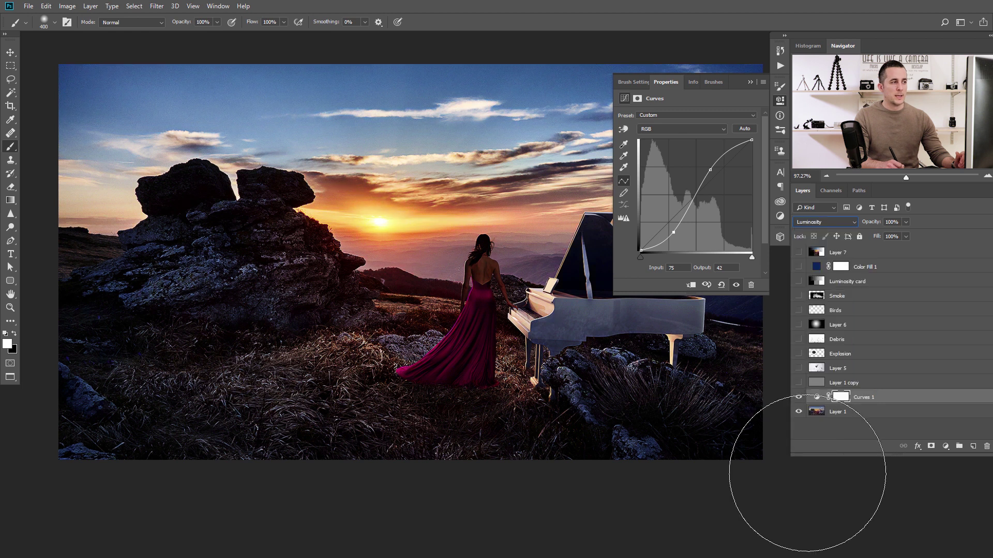
drag(676, 235, 674, 218)
drag(711, 170, 715, 166)
drag(674, 233, 675, 229)
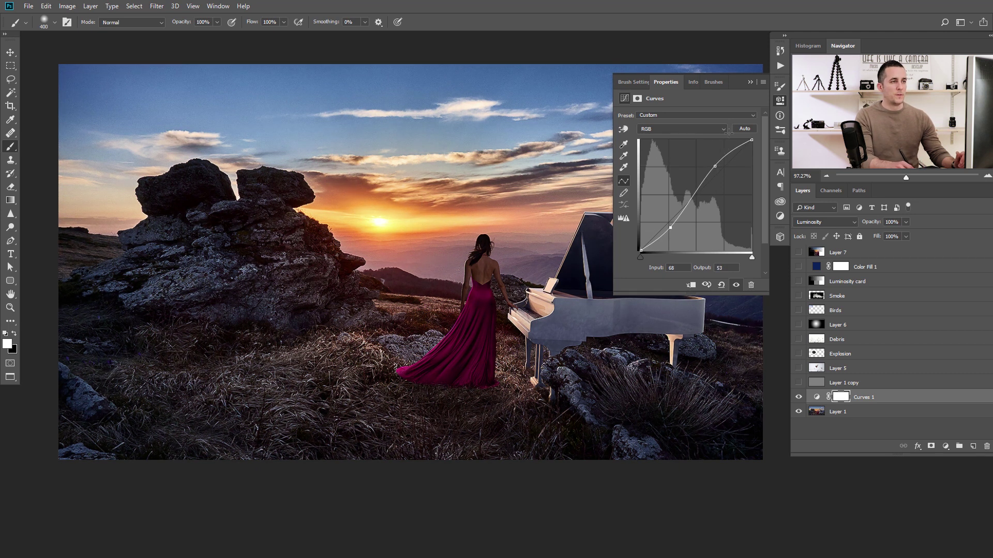
click(750, 82)
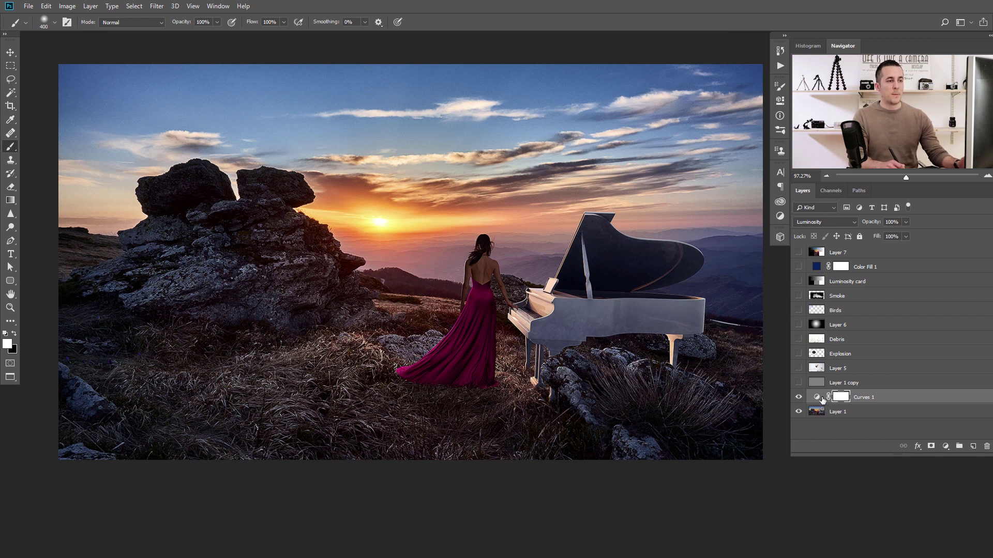
Replace the Curves layer with a Black & White adjustment layer and set its blend mode to Luminosity.
click(817, 398)
key(Delete)
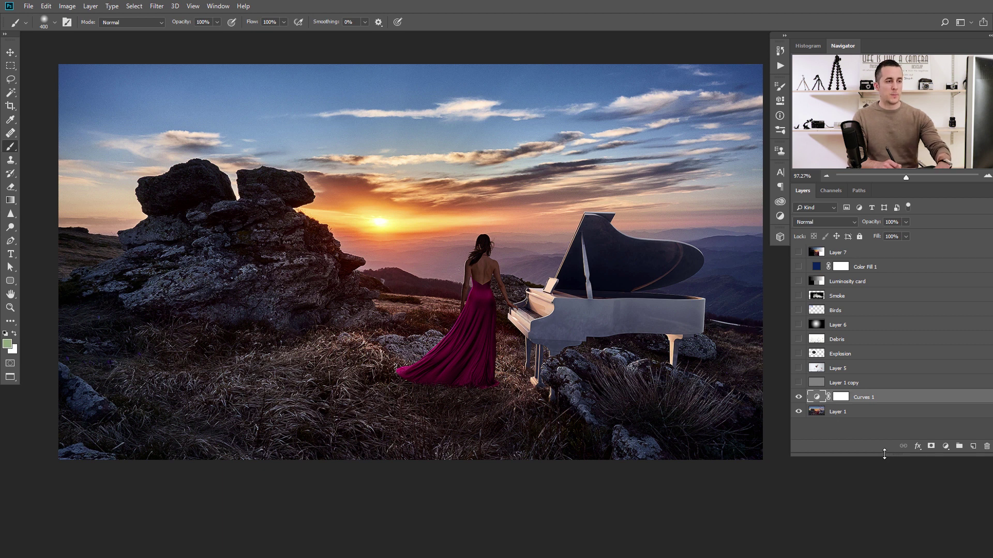
click(946, 446)
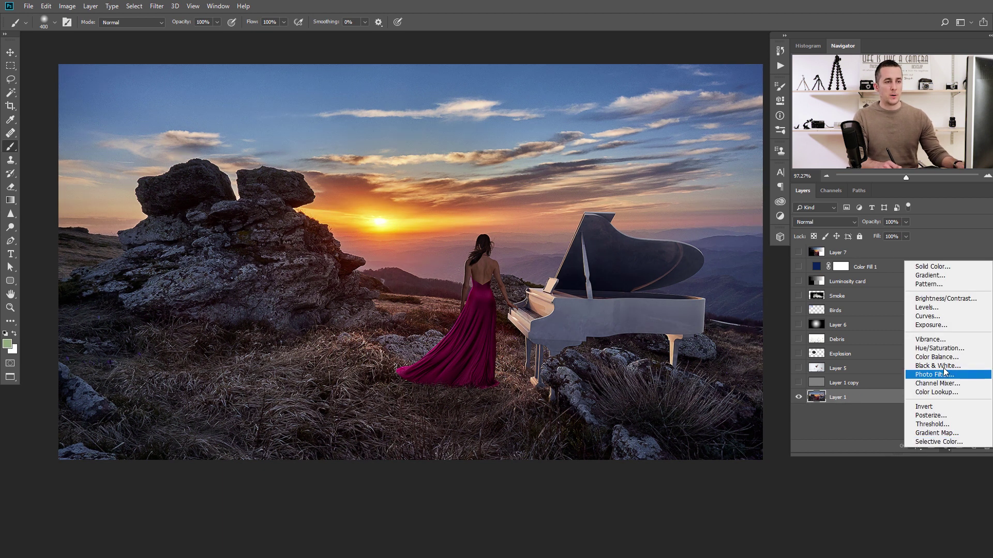
click(946, 366)
click(822, 219)
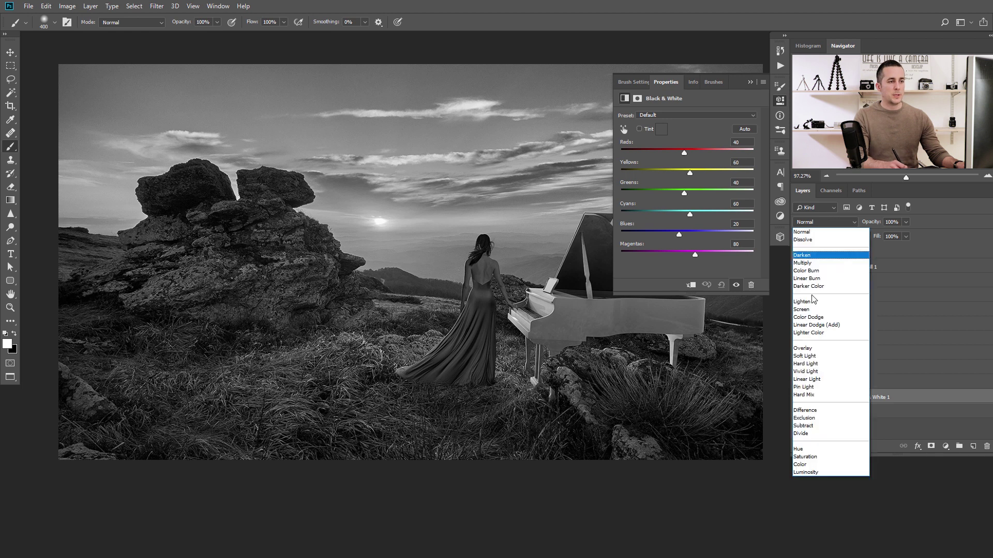
click(819, 473)
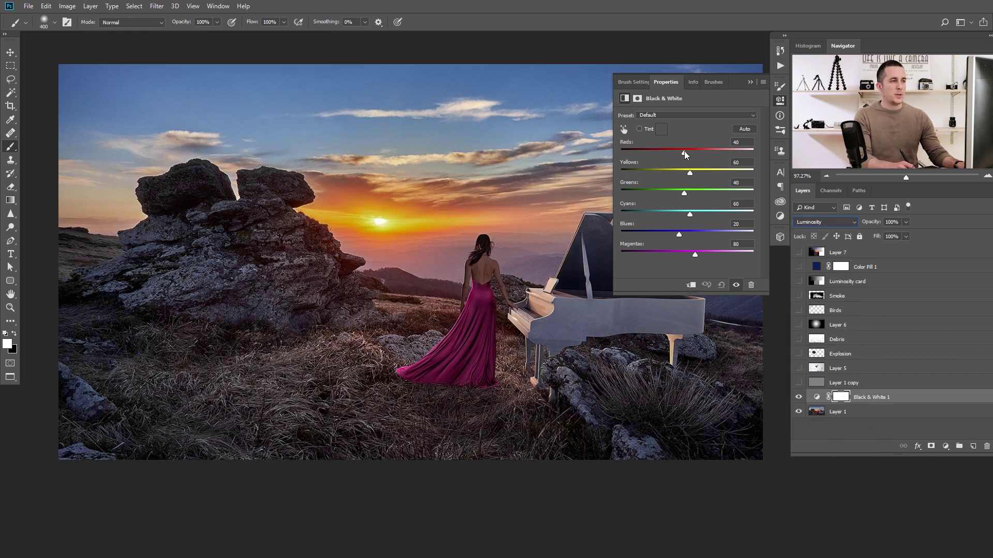
Set the Black & White adjustment to Reds 35, Yellows 57, Greens 125, Cyans -25, Blues -19, Magentas -144, and delete the layer.
drag(681, 154, 687, 156)
drag(689, 215, 621, 254)
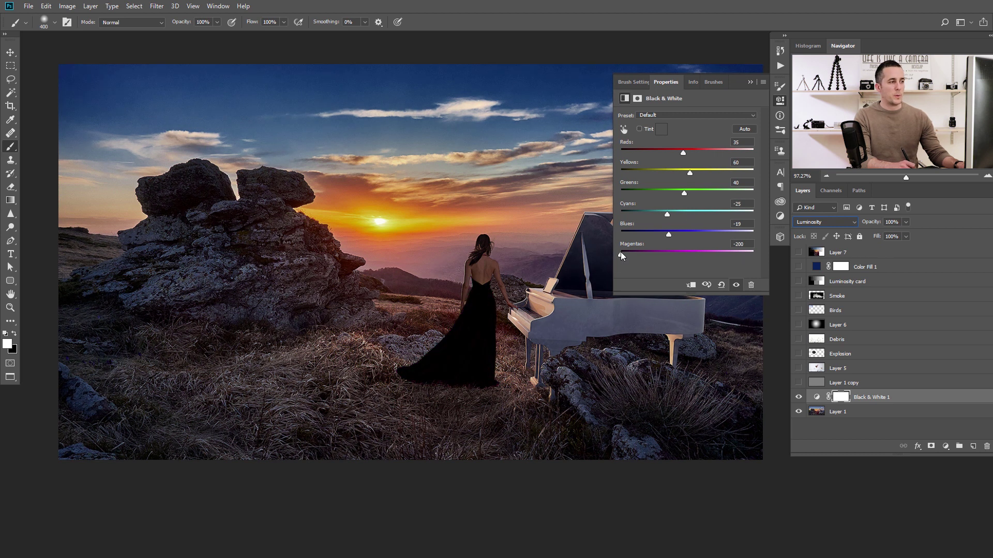
mouse_move(689, 172)
mouse_down()
mouse_move(625, 175)
mouse_move(688, 174)
mouse_up()
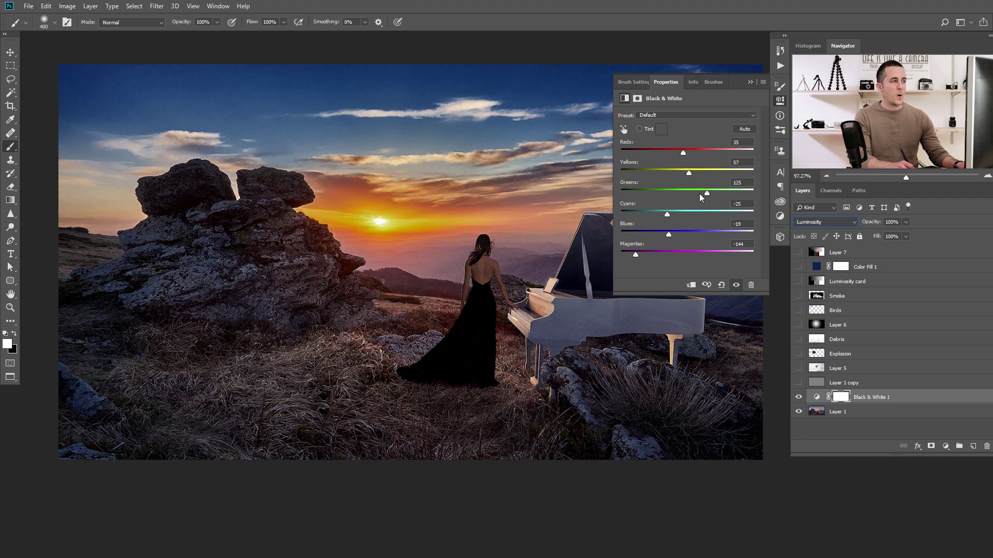
click(749, 82)
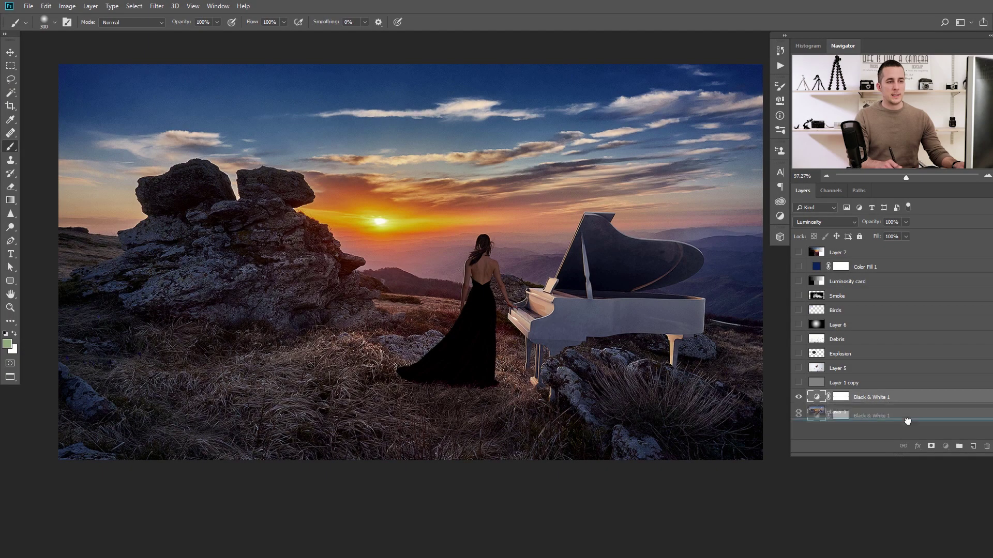
drag(970, 438, 986, 446)
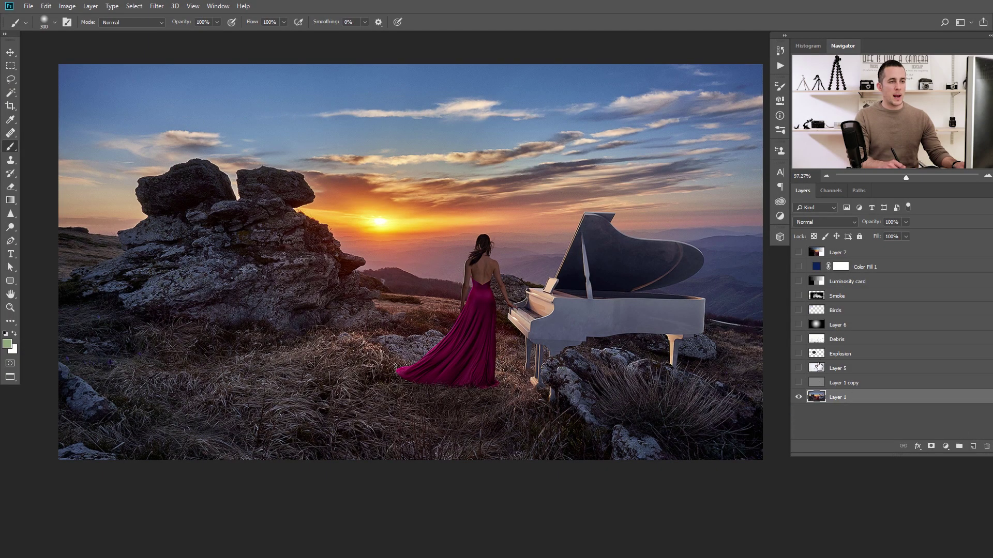
Show and select Layer 5 with the bathtub scene and create an empty layer group above it.
click(798, 368)
click(832, 369)
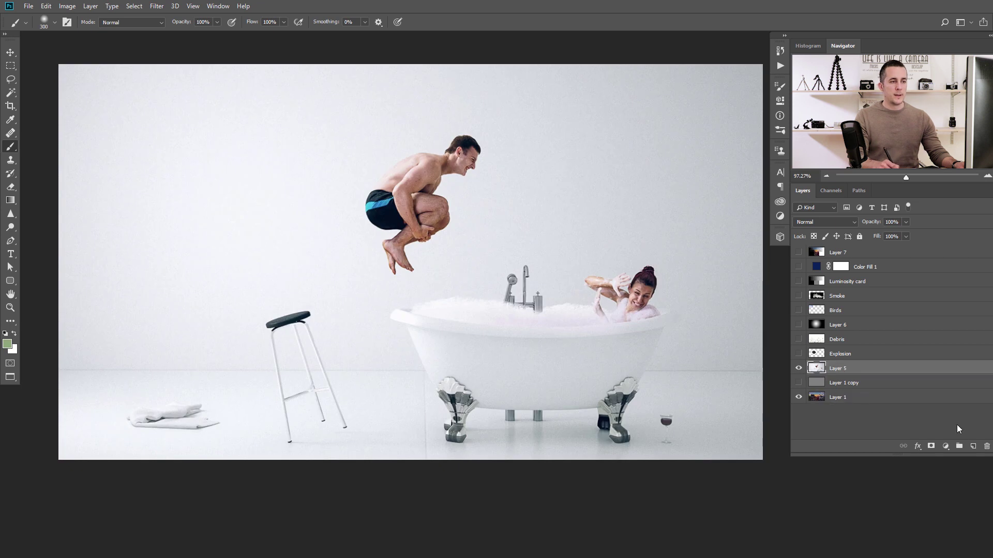
click(960, 446)
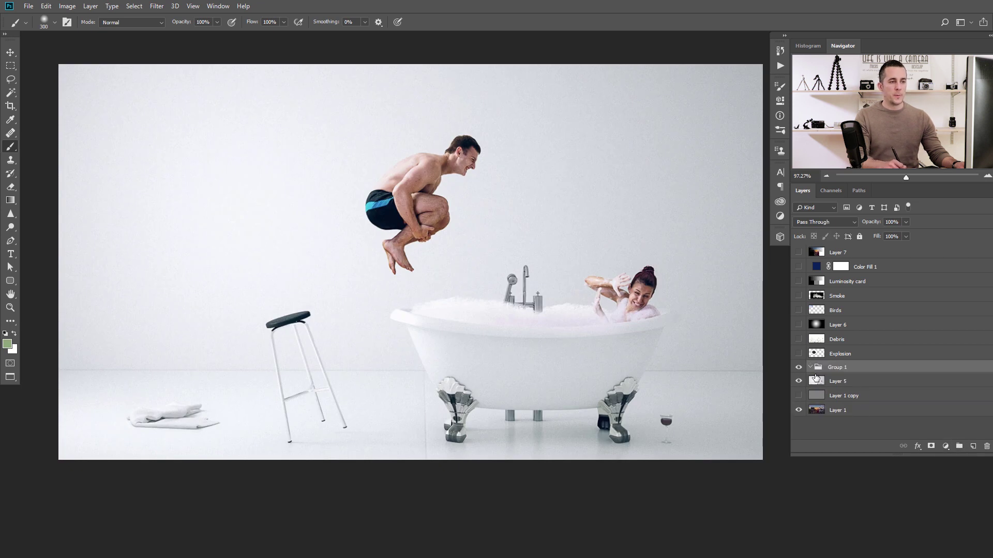
Move Layer 5 into Group 1 and add a Curves adjustment layer above it inside the group.
drag(828, 374, 838, 367)
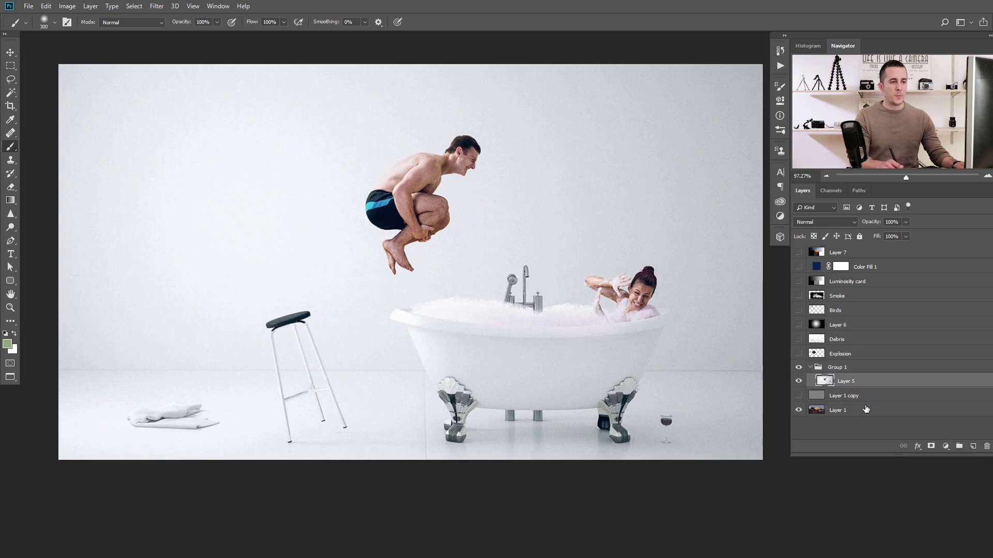
click(947, 446)
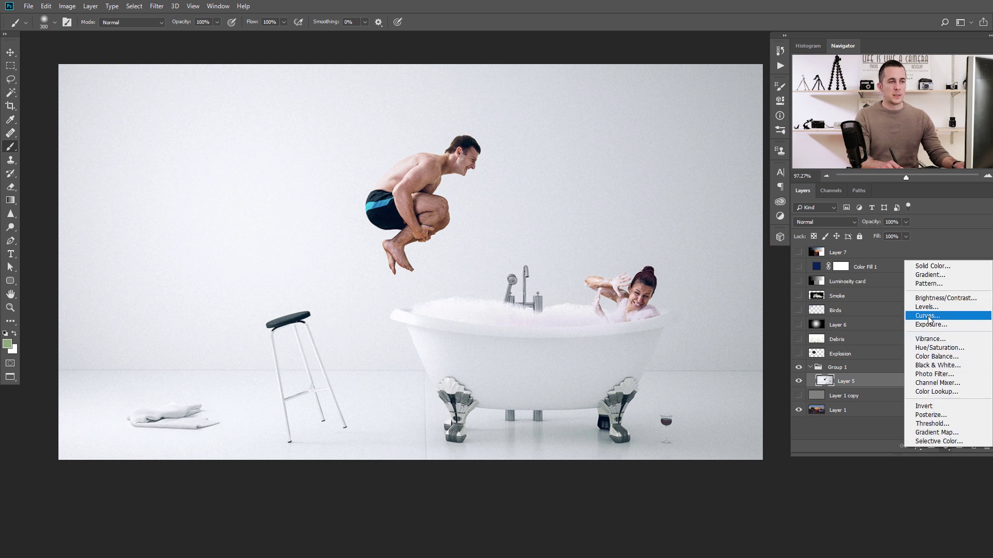
click(927, 316)
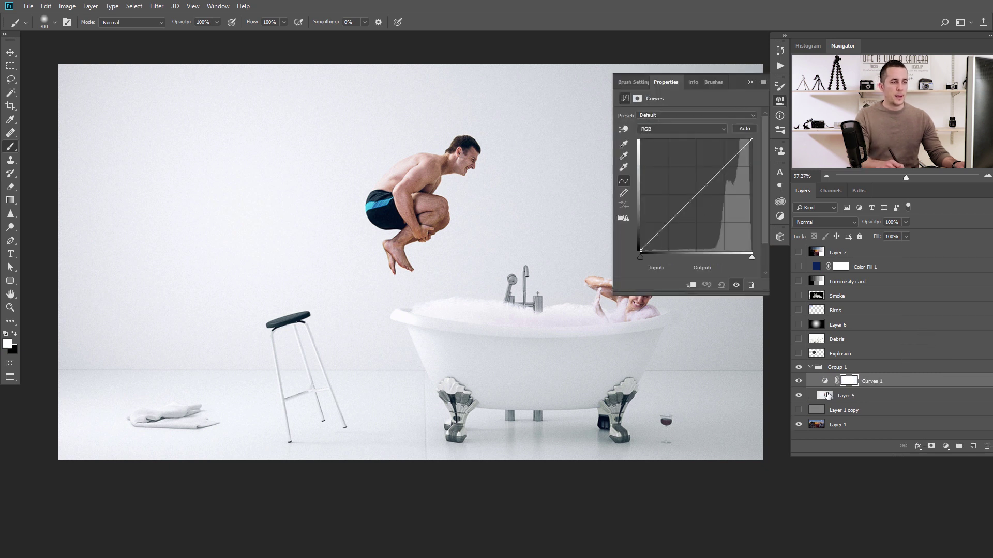
Move the Explosion layer into Group 1 between Layer 5 and the Curves layer, and make it visible.
click(824, 396)
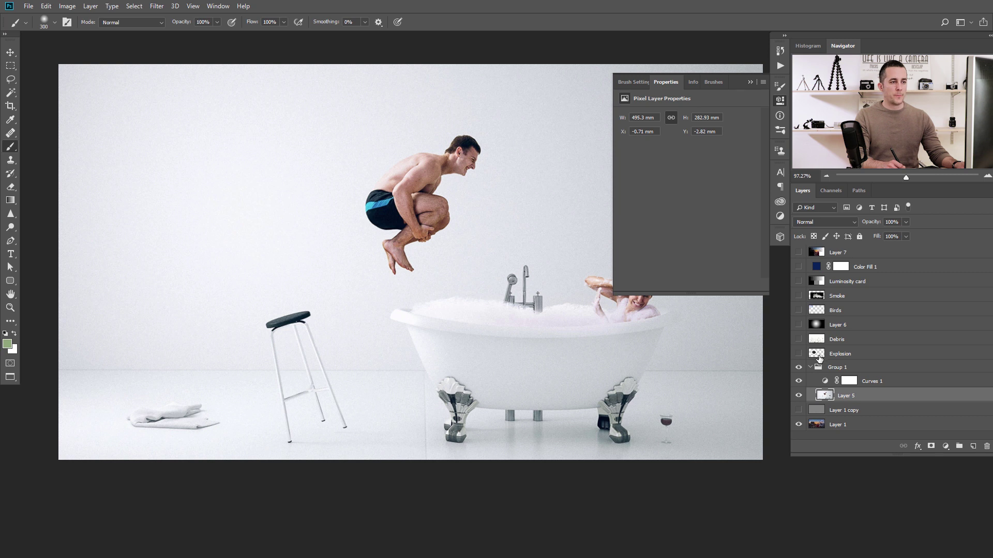
drag(817, 355, 824, 389)
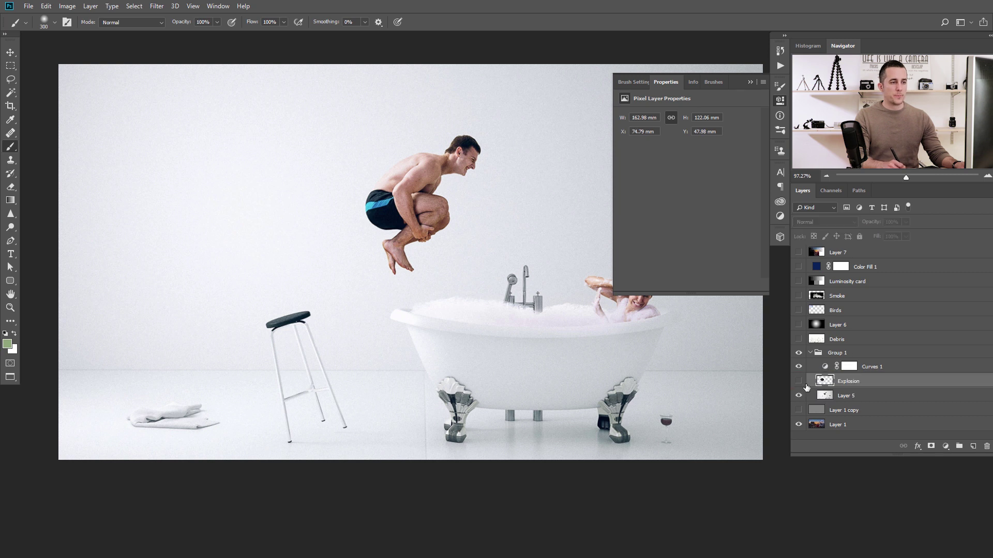
click(798, 381)
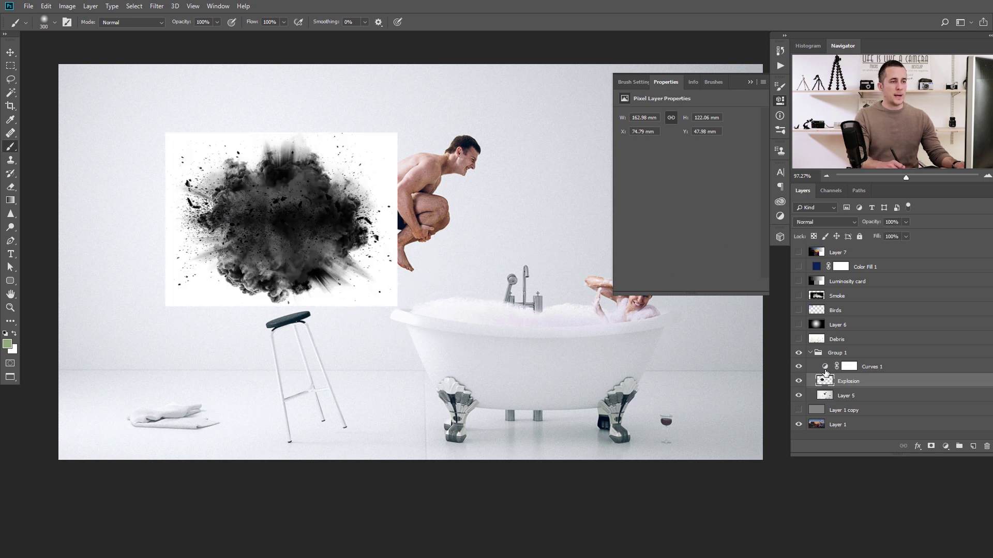
Review the blend mode options of Group 1 and keep it on Pass Through.
click(832, 354)
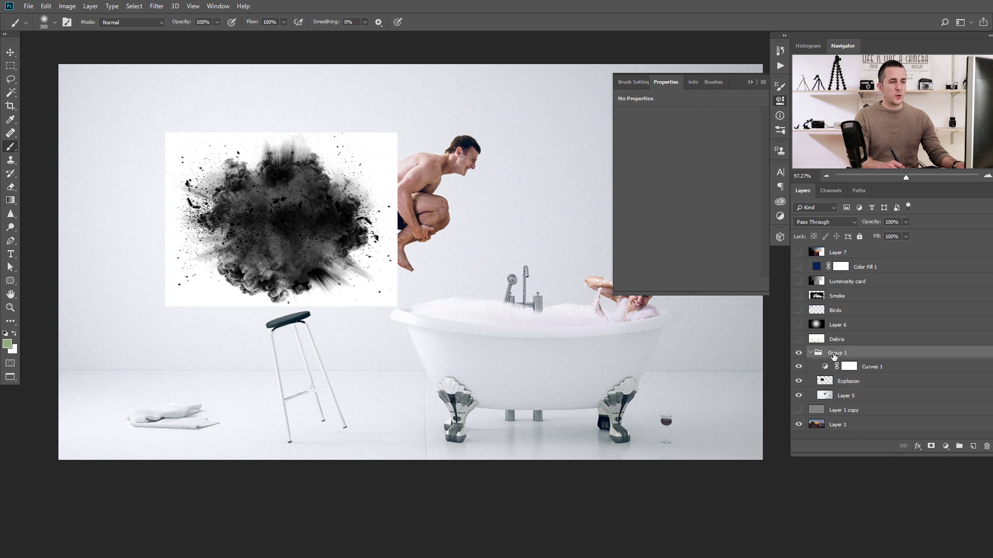
click(750, 82)
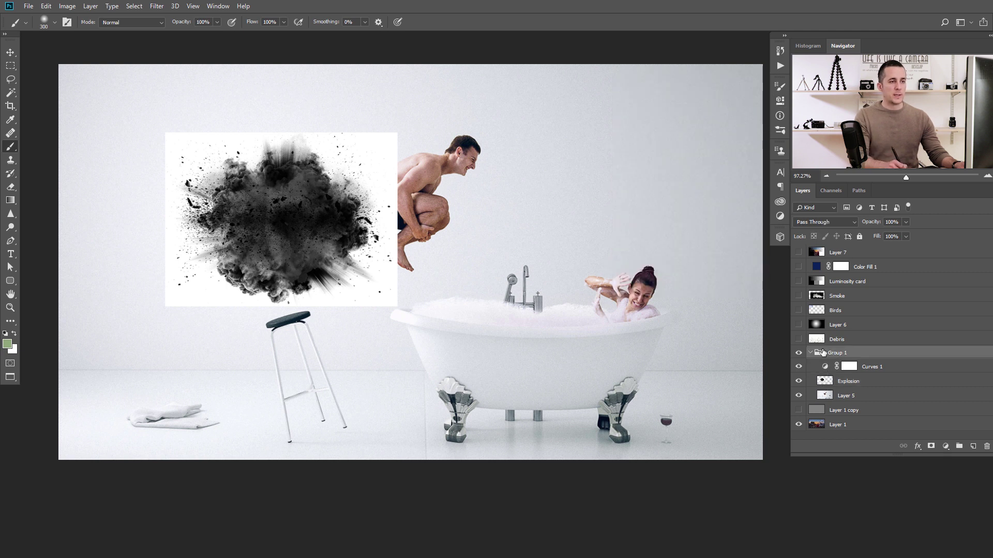
click(822, 222)
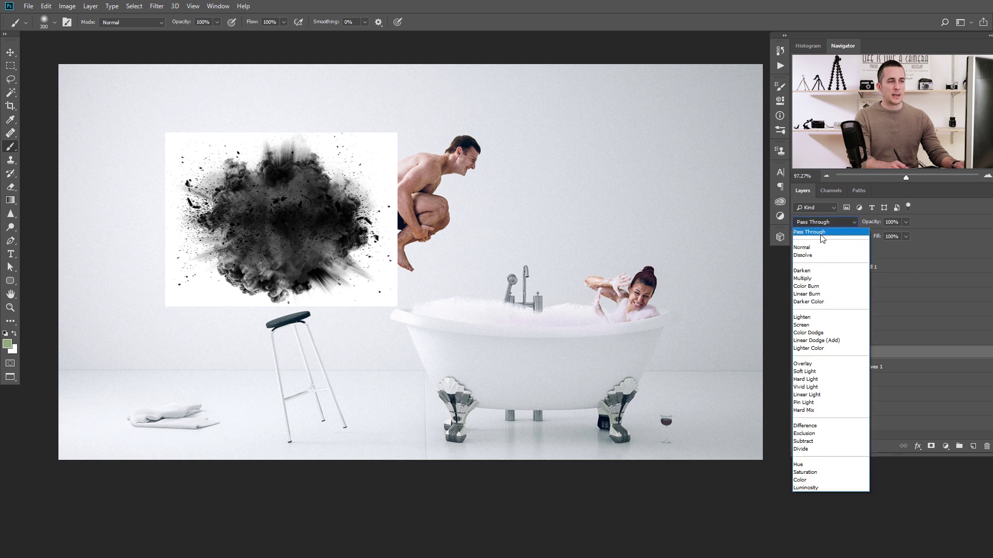
click(821, 233)
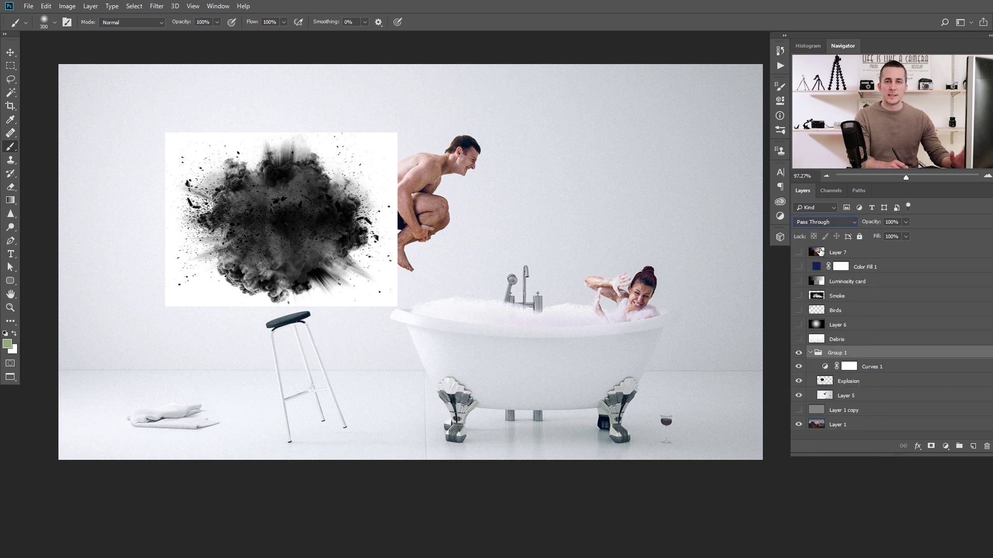
Hide Layer 5 and brighten the group's Curves layer with a point at input 101, output 159.
click(829, 370)
click(826, 397)
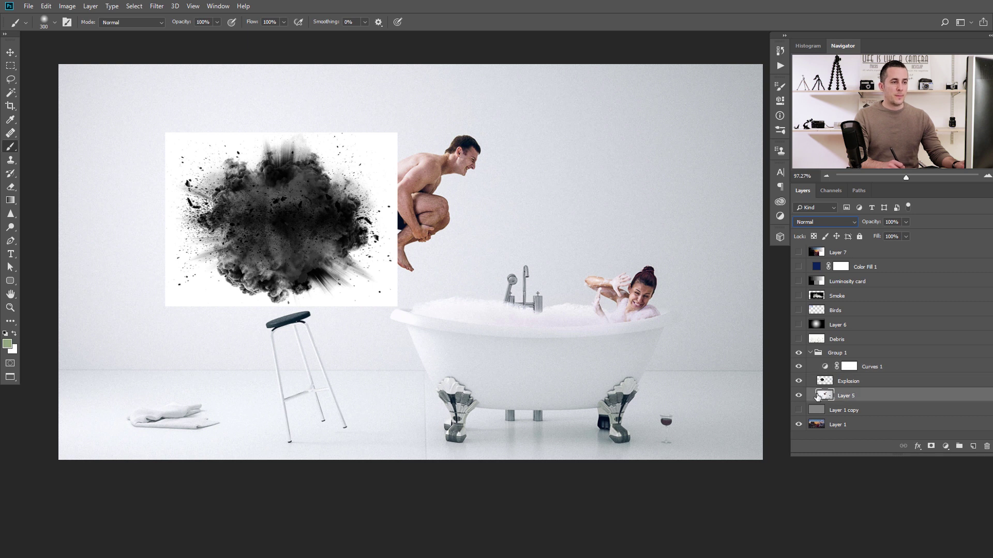
click(799, 396)
double_click(826, 368)
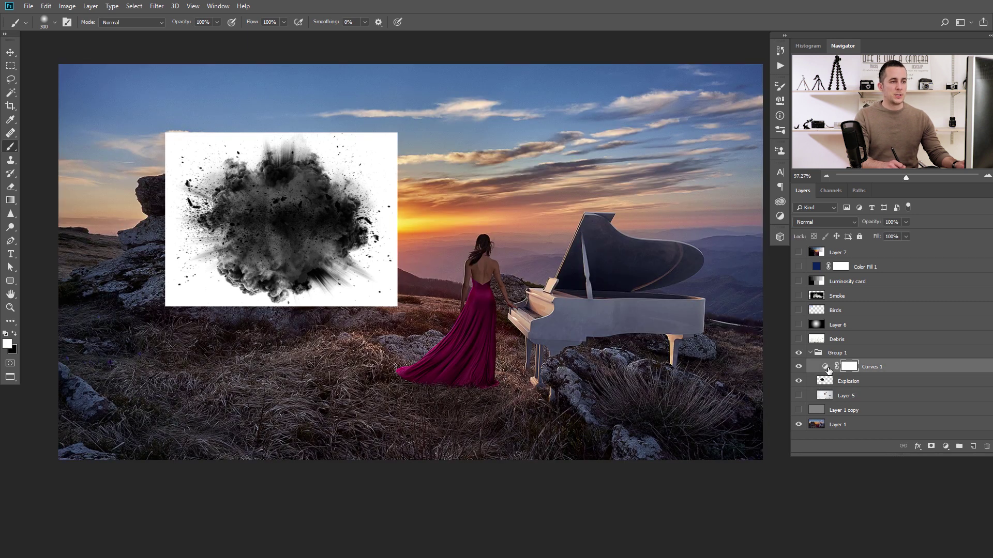
mouse_move(697, 191)
mouse_down()
mouse_move(677, 173)
mouse_move(724, 217)
mouse_move(684, 178)
mouse_up()
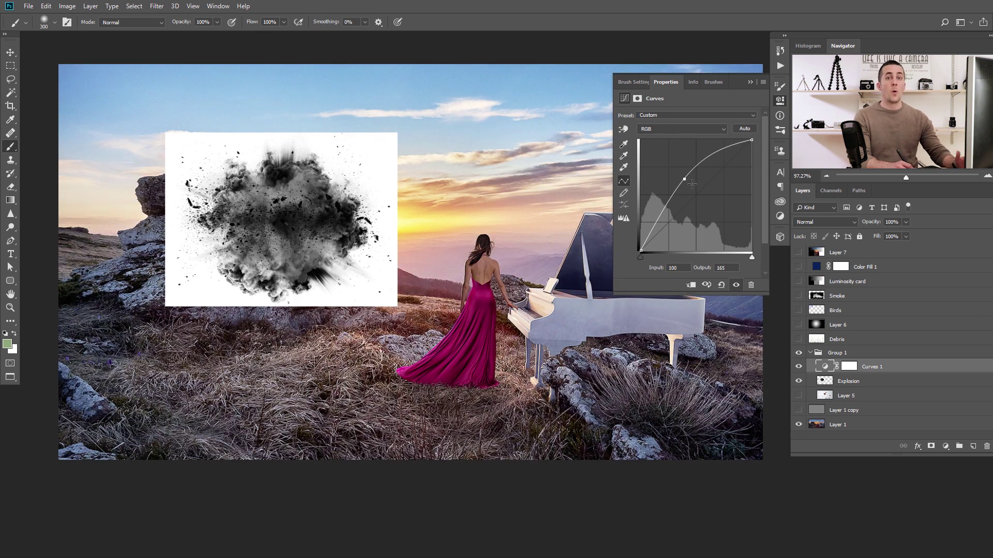
mouse_move(685, 180)
mouse_down()
mouse_move(698, 196)
mouse_move(684, 182)
mouse_up()
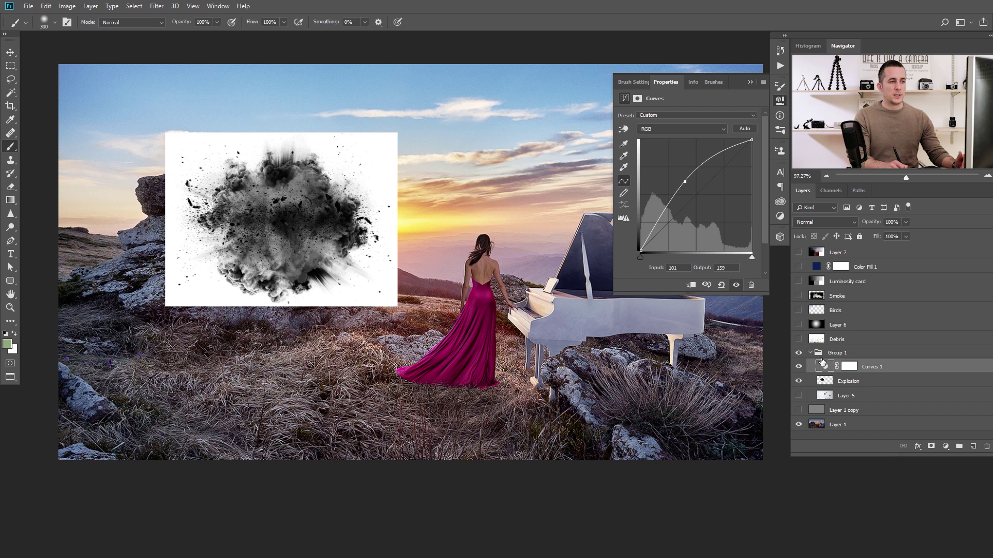
Change the blend mode of Group 1 from Pass Through to Normal.
click(826, 354)
click(814, 222)
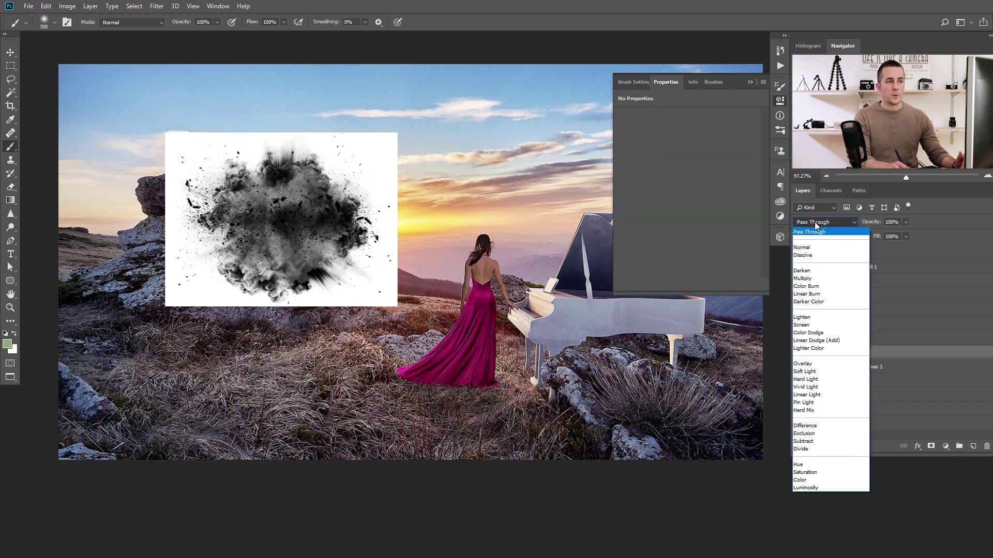
click(805, 248)
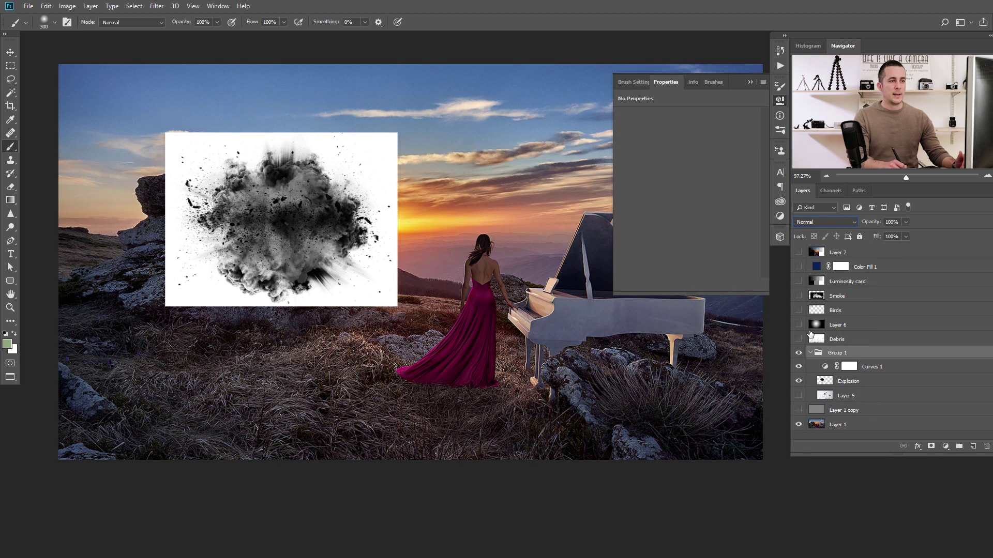
Soften the Curves adjustment by placing its point at input 130, output 146, and show Layer 5.
click(824, 367)
mouse_move(687, 181)
mouse_down()
mouse_move(706, 207)
mouse_move(697, 187)
mouse_up()
click(799, 397)
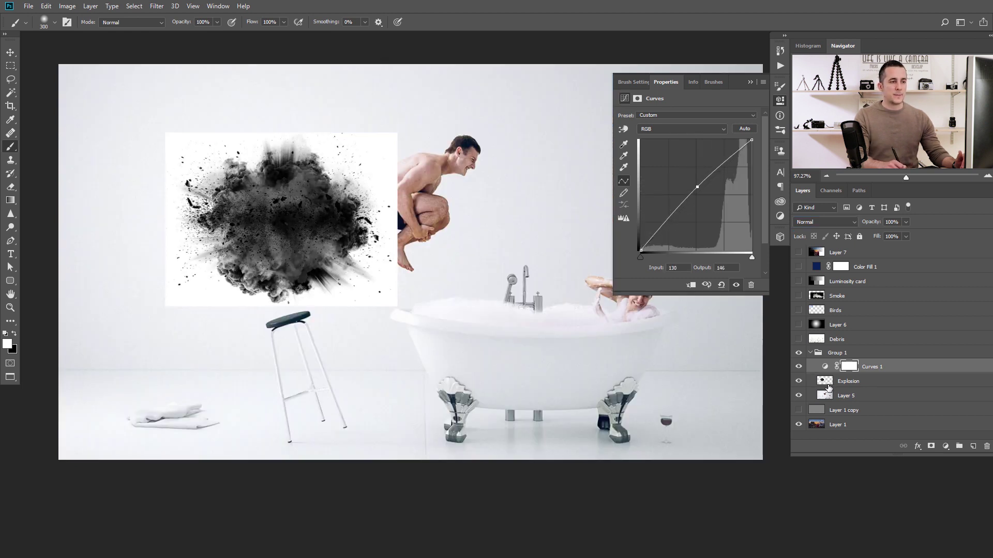
Set the Explosion layer's blend mode to Multiply.
click(829, 385)
click(823, 224)
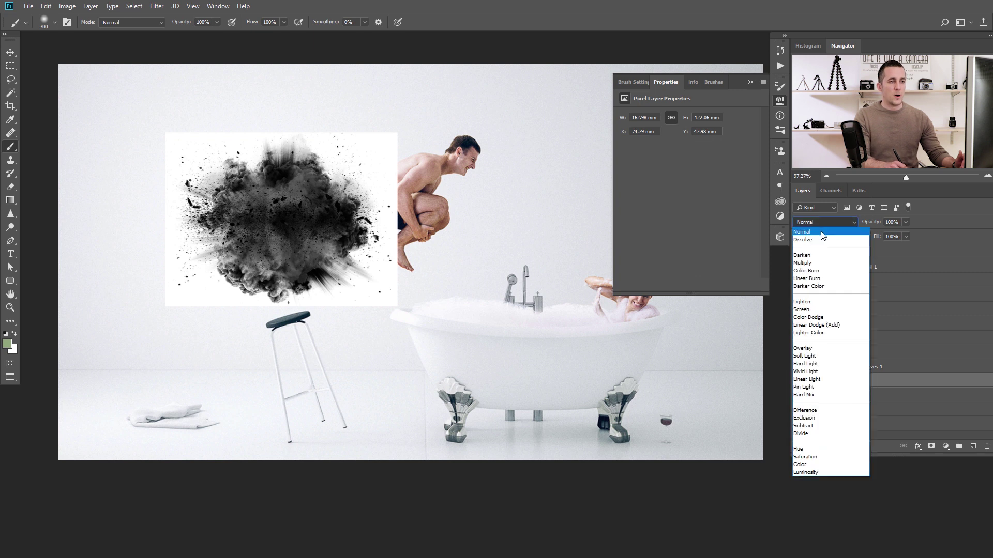
click(818, 264)
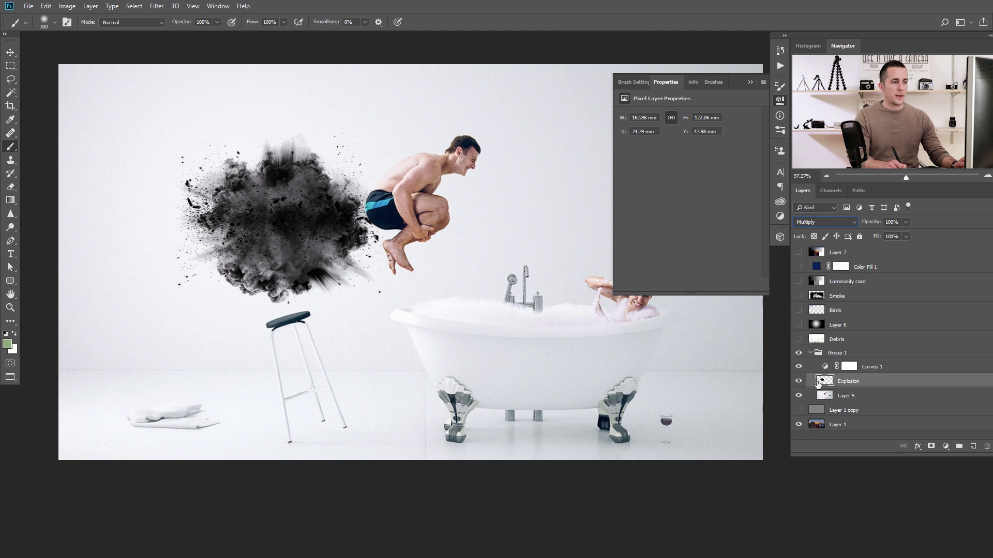
Hide Layer 5 and set the blend mode of Group 1 to Pass Through.
click(823, 353)
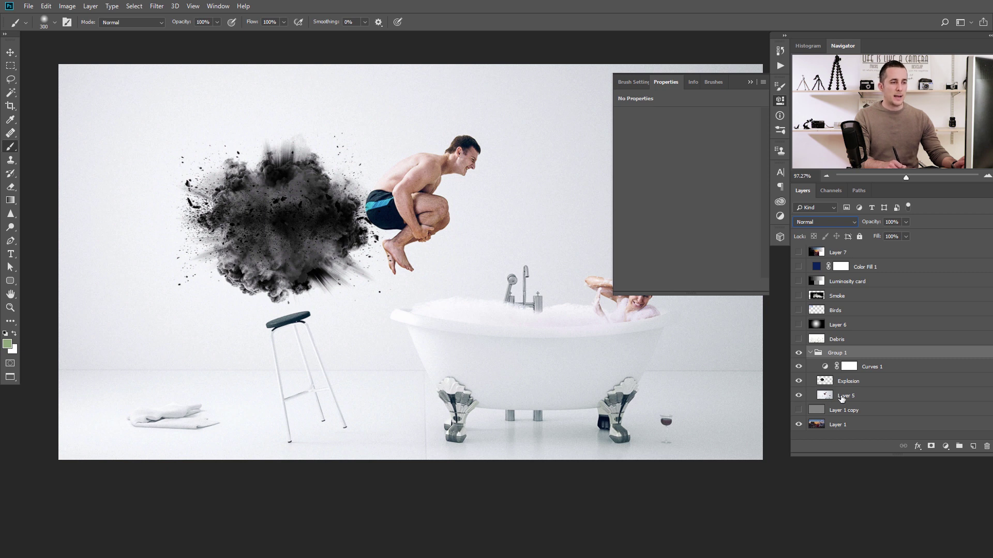
click(801, 396)
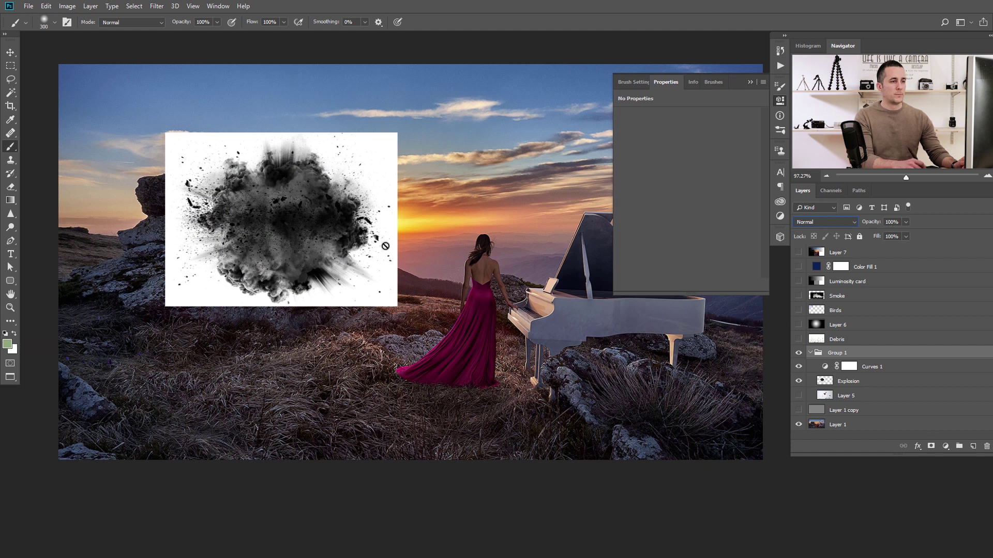
click(798, 381)
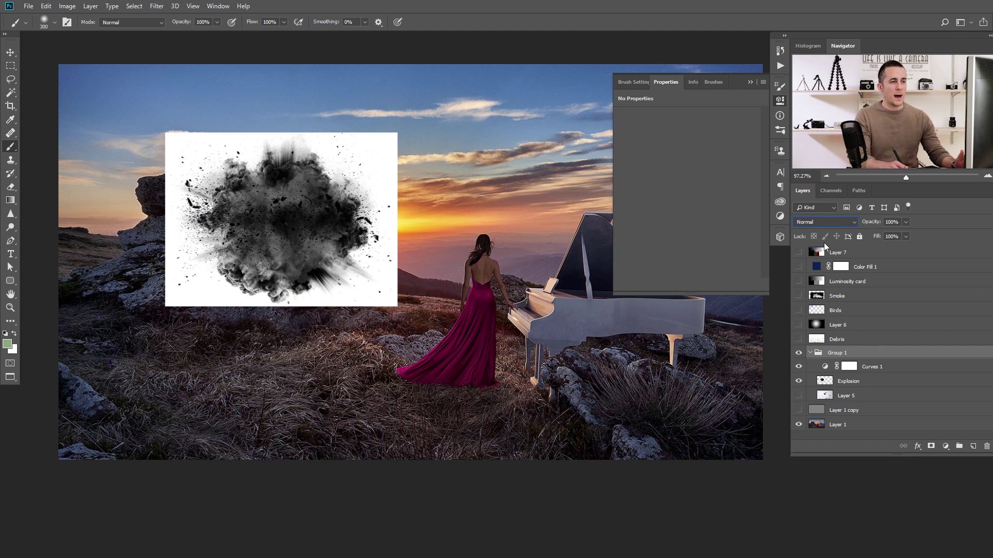
click(820, 222)
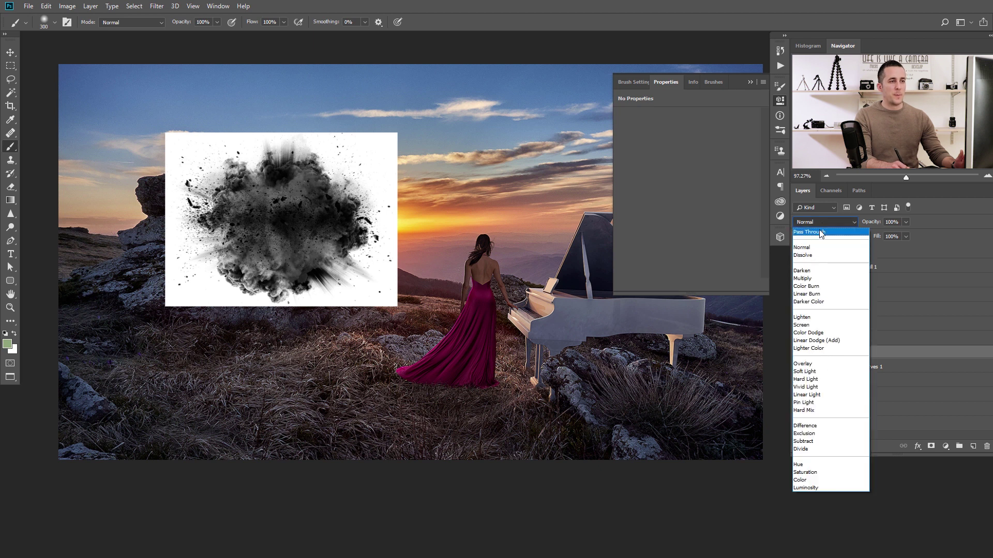
click(820, 230)
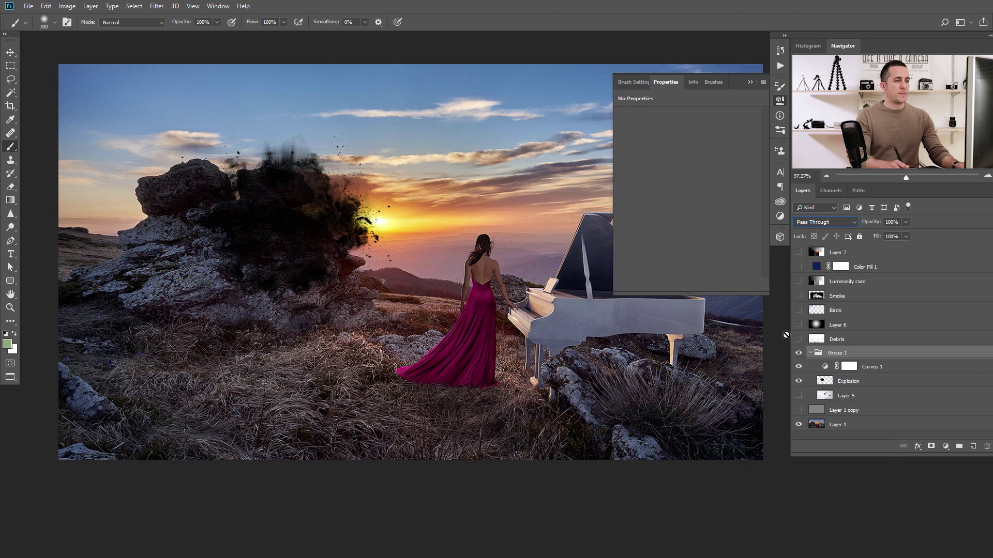
Hide the Curves and Explosion layers inside Group 1.
click(799, 367)
click(799, 382)
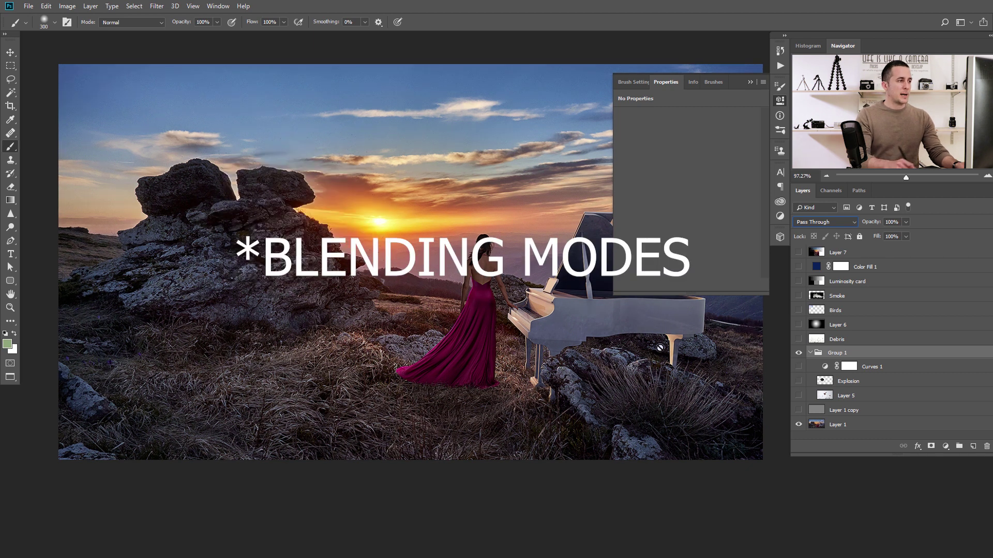
click(751, 83)
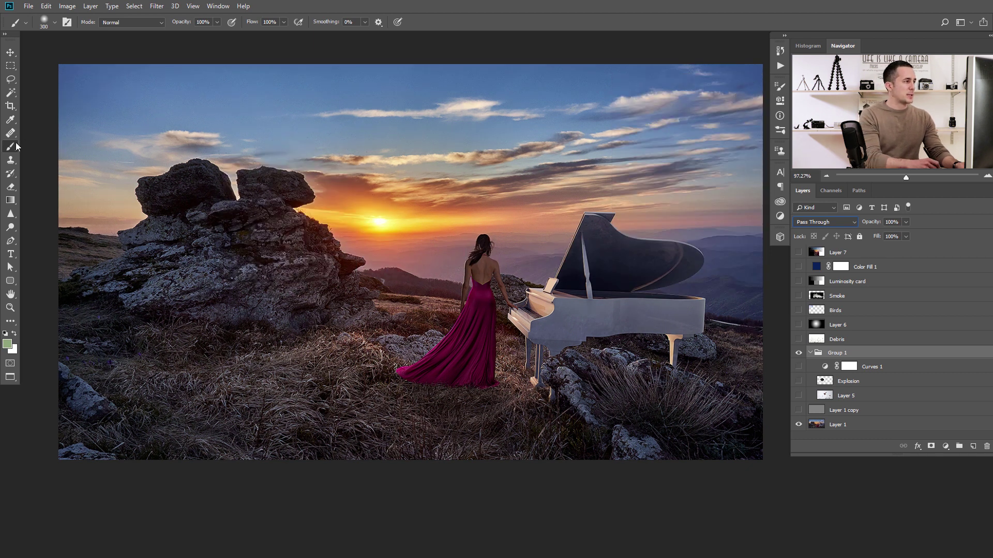
Set the Brush tool's mode to Behind and choose a red foreground color.
click(147, 20)
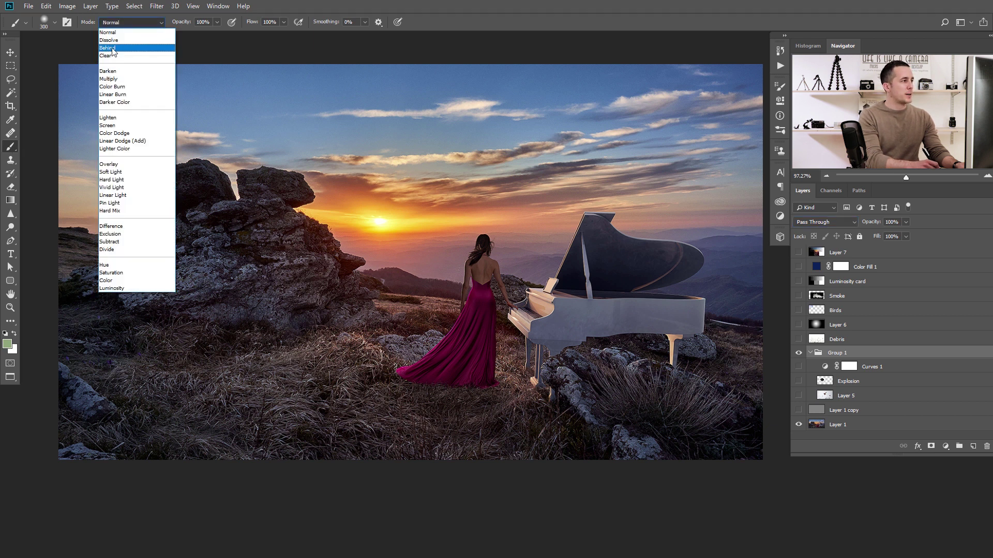
click(107, 48)
click(7, 344)
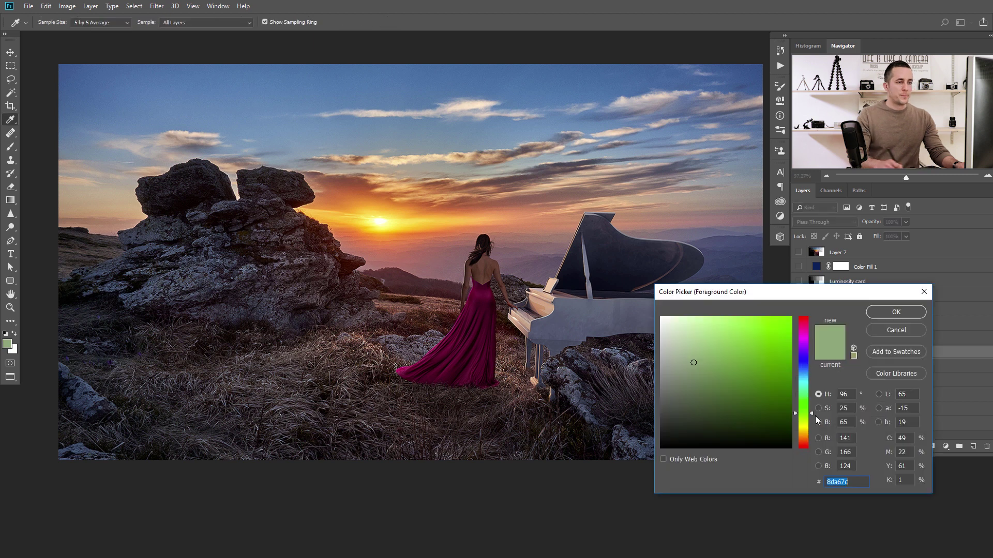
click(804, 322)
click(896, 312)
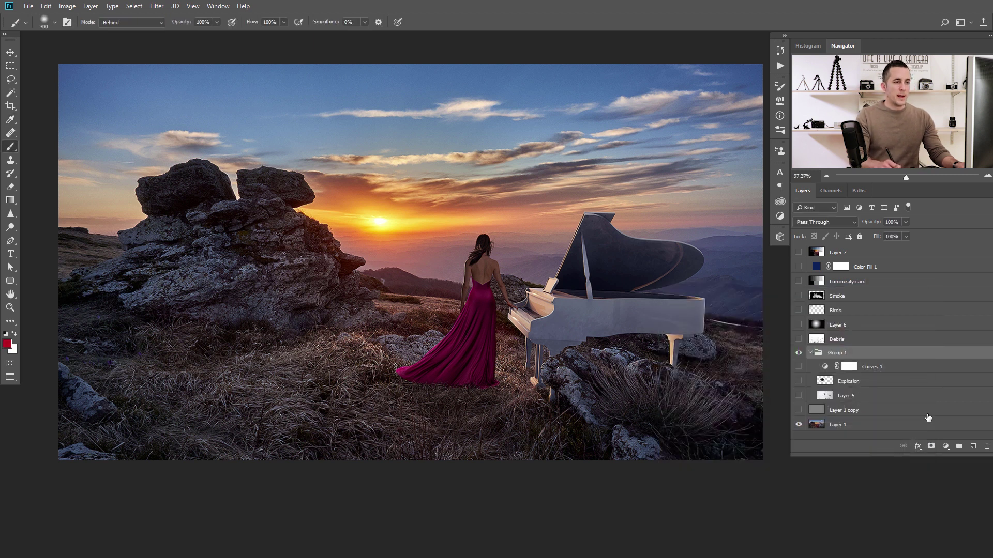
Add an empty layer above Group 1 and paint a large soft red area over the rocks.
click(974, 446)
drag(829, 369, 839, 343)
mouse_move(284, 244)
mouse_down()
mouse_move(262, 297)
mouse_move(202, 283)
mouse_move(393, 250)
mouse_move(286, 266)
mouse_move(320, 251)
mouse_move(240, 312)
mouse_up()
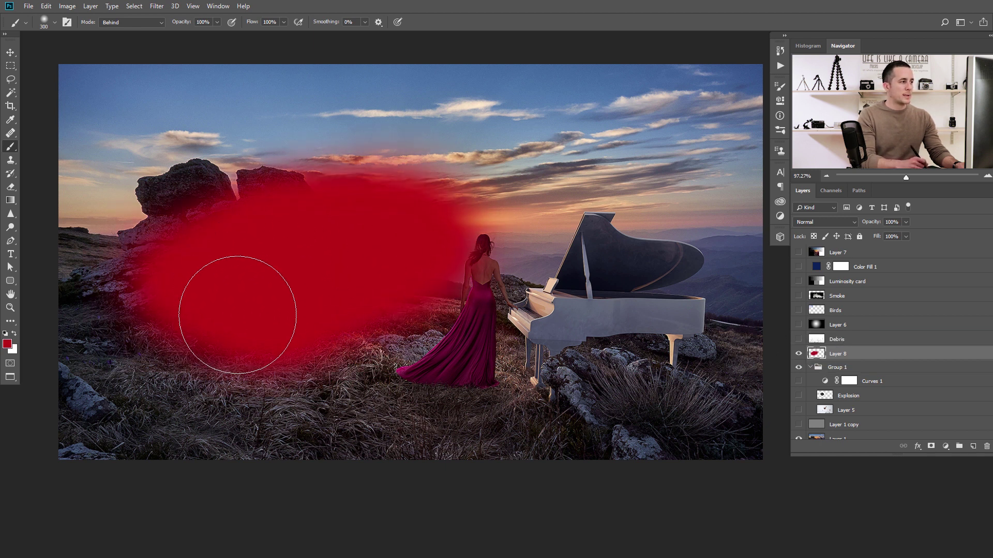
Switch the foreground color to blue and paint in Behind mode over and around the red area with a 250-pixel brush.
click(7, 344)
click(805, 365)
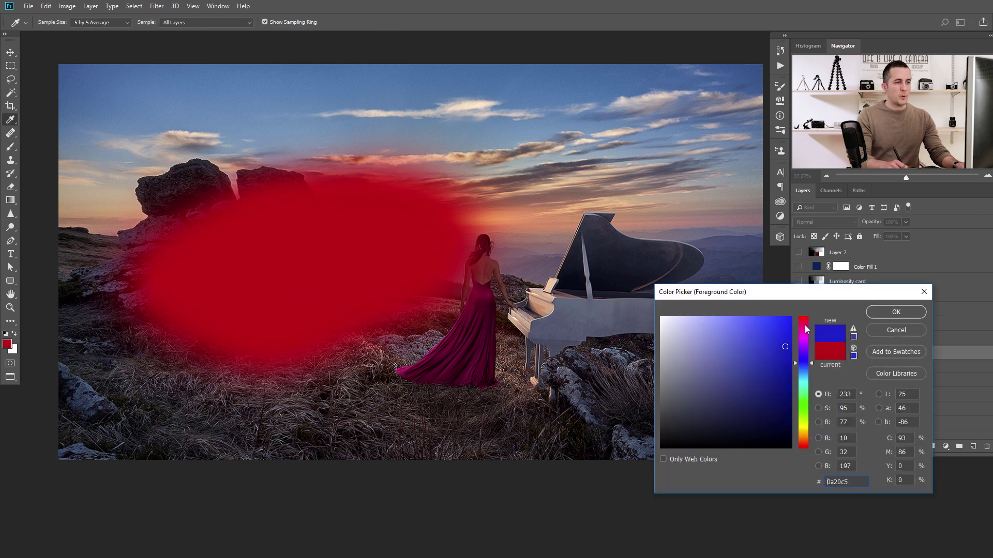
click(882, 311)
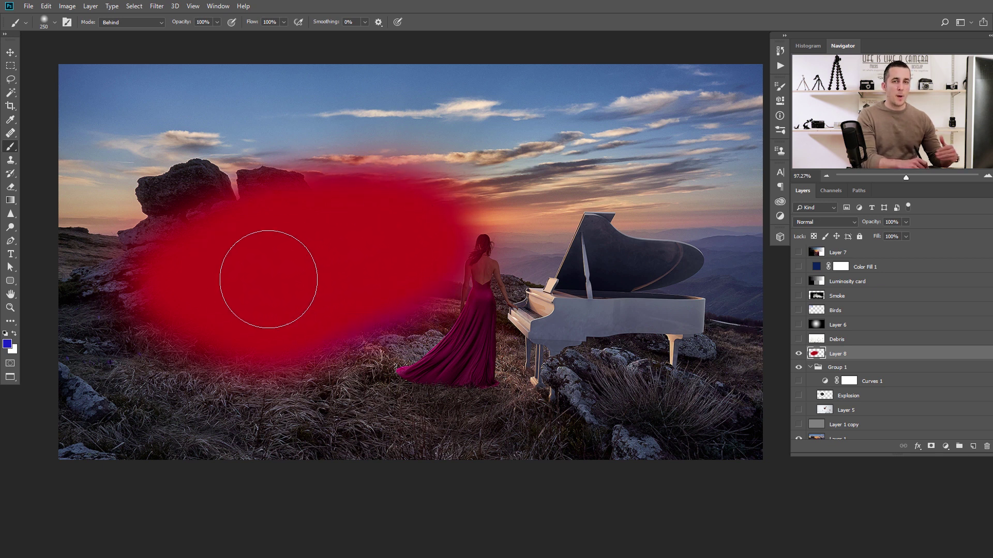
mouse_move(306, 277)
mouse_down()
mouse_move(344, 306)
mouse_move(333, 331)
mouse_move(437, 310)
mouse_move(404, 338)
mouse_move(470, 197)
mouse_move(433, 180)
mouse_move(181, 210)
mouse_move(196, 198)
mouse_move(144, 261)
mouse_move(219, 318)
mouse_move(291, 345)
mouse_up()
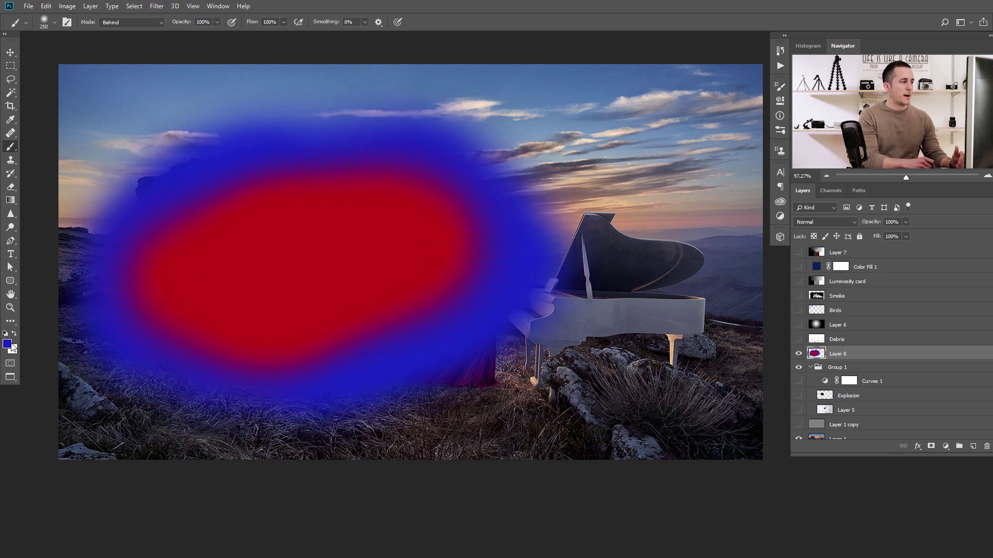
Switch the foreground color to green and paint around the blue area in Behind mode.
click(8, 344)
click(802, 400)
click(896, 311)
mouse_move(550, 299)
mouse_down()
mouse_move(529, 288)
mouse_move(454, 352)
mouse_move(270, 413)
mouse_move(94, 333)
mouse_move(204, 204)
mouse_move(492, 173)
mouse_move(292, 160)
mouse_move(151, 213)
mouse_move(391, 128)
mouse_move(307, 129)
mouse_move(197, 162)
mouse_move(476, 181)
mouse_move(505, 230)
mouse_move(280, 194)
mouse_move(180, 199)
mouse_move(91, 243)
mouse_move(359, 187)
mouse_up()
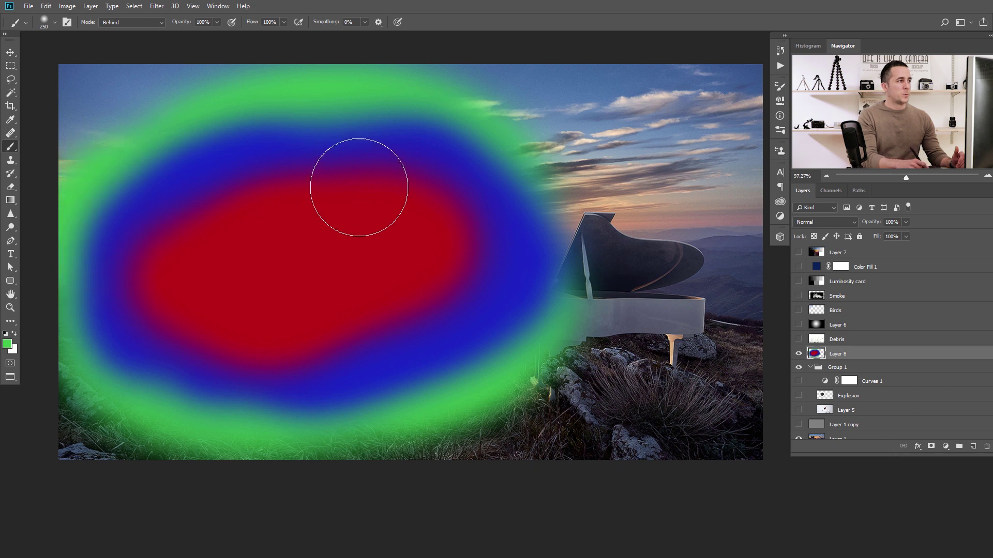
Set the brush mode to Clear and brush away the red, blue and green paint on the layer.
click(131, 23)
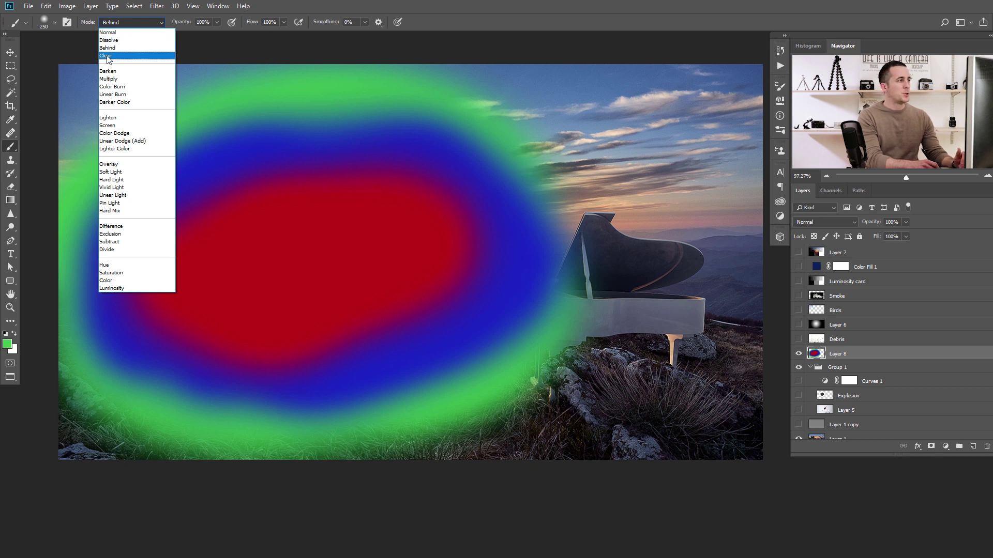
click(106, 56)
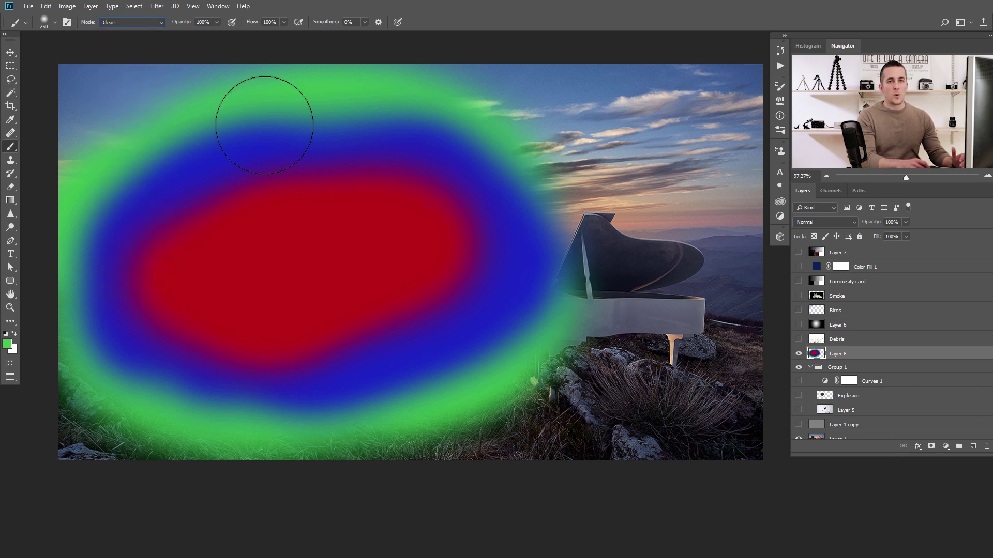
mouse_move(456, 224)
mouse_down()
mouse_move(330, 253)
mouse_move(278, 162)
mouse_move(210, 100)
mouse_move(166, 426)
mouse_move(520, 335)
mouse_move(192, 379)
mouse_move(255, 222)
mouse_move(215, 362)
mouse_up()
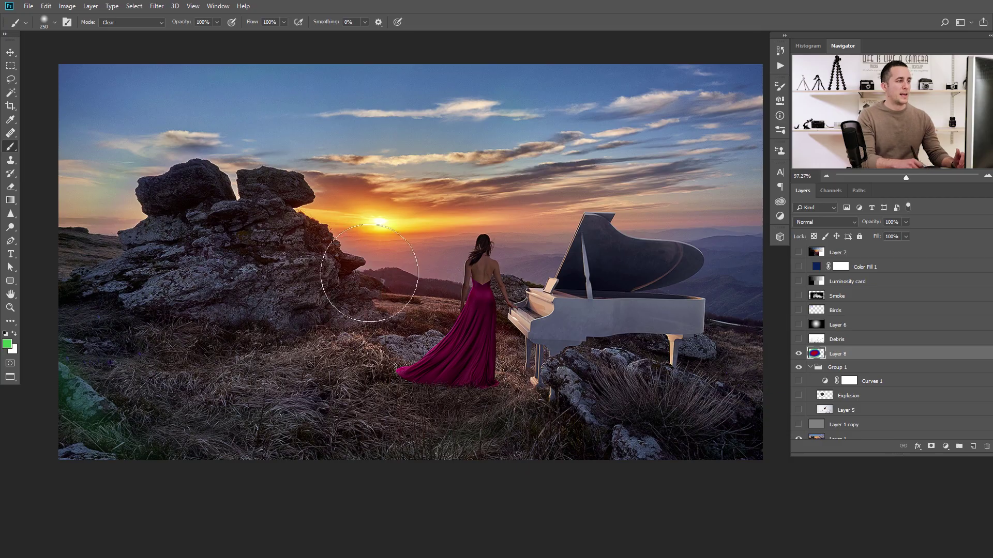